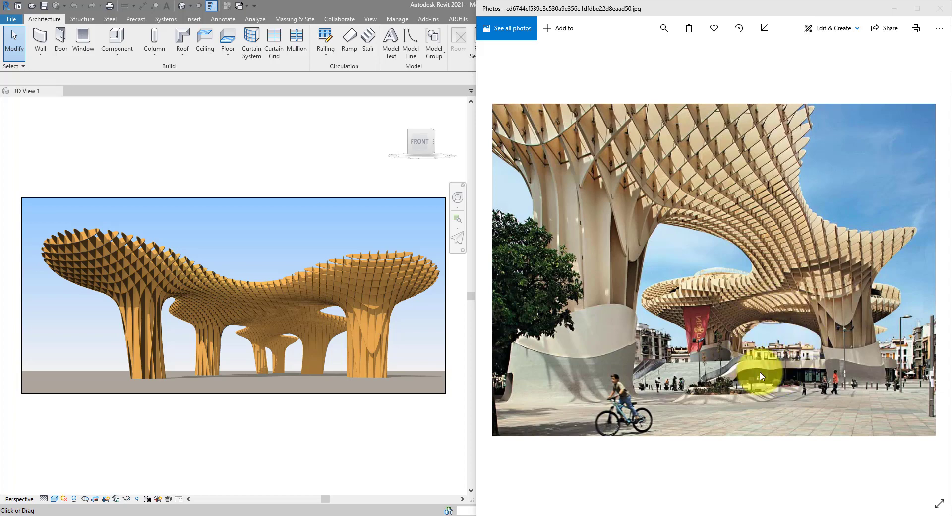
- Browse the Metropol Parasol reference images, including the site plan and the street-level views
scroll(761, 375, down, 1)
scroll(761, 376, down, 1)
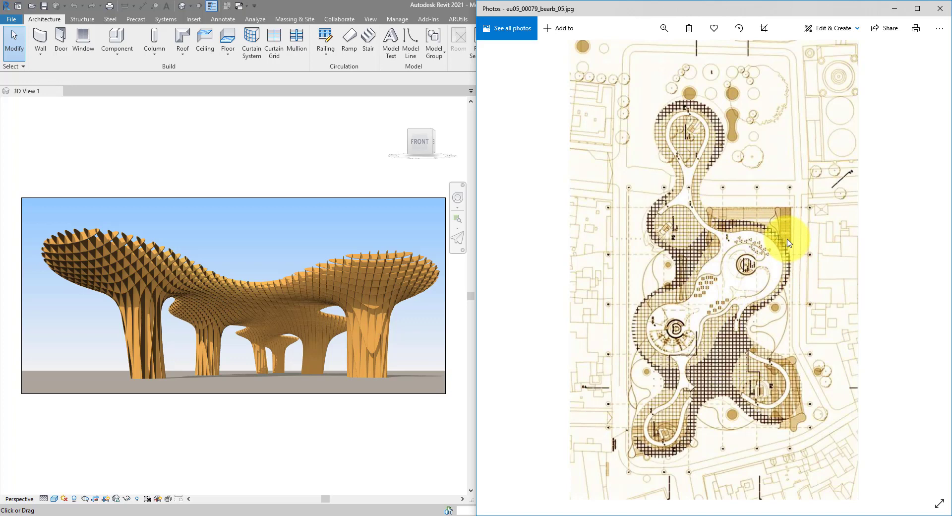
key(Right)
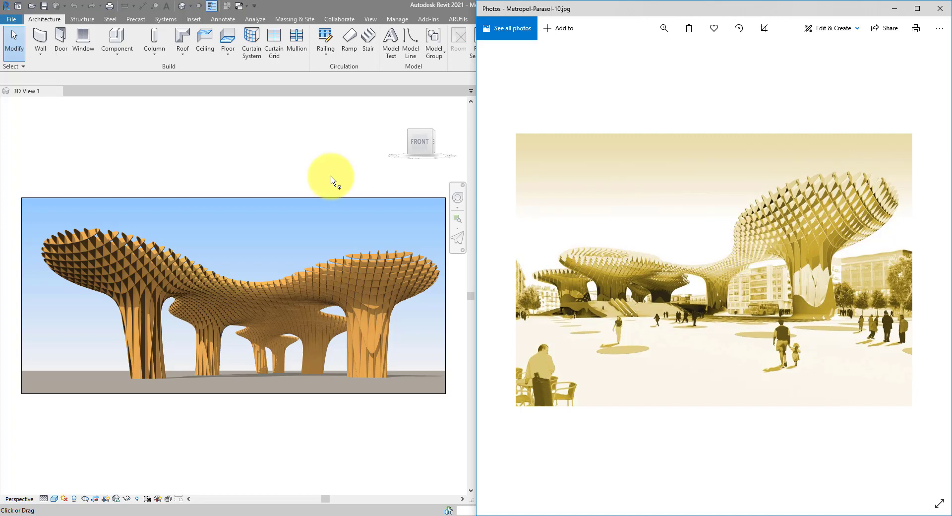
- Switch to Revit and examine the finished model's timber grid from the side and from above, checking individual framing members in both directions
click(302, 147)
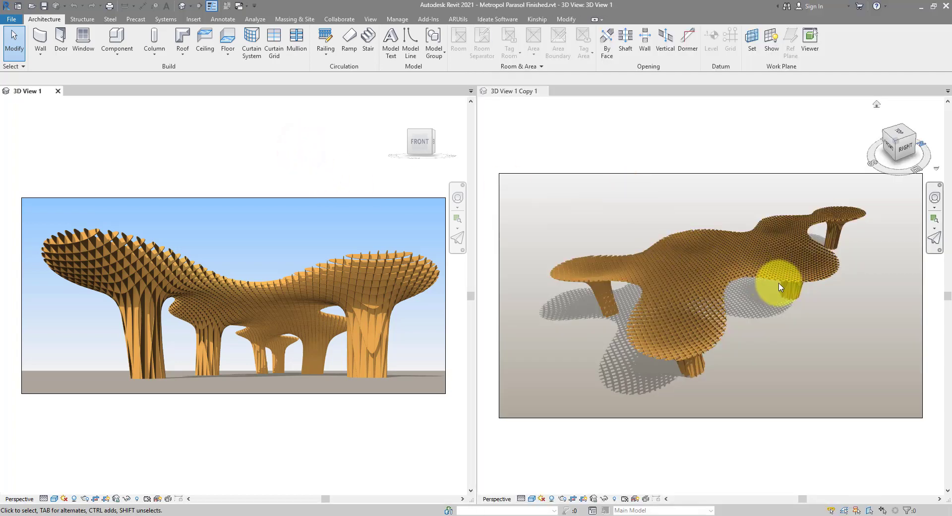
shift+middle_drag(778, 278, 769, 253)
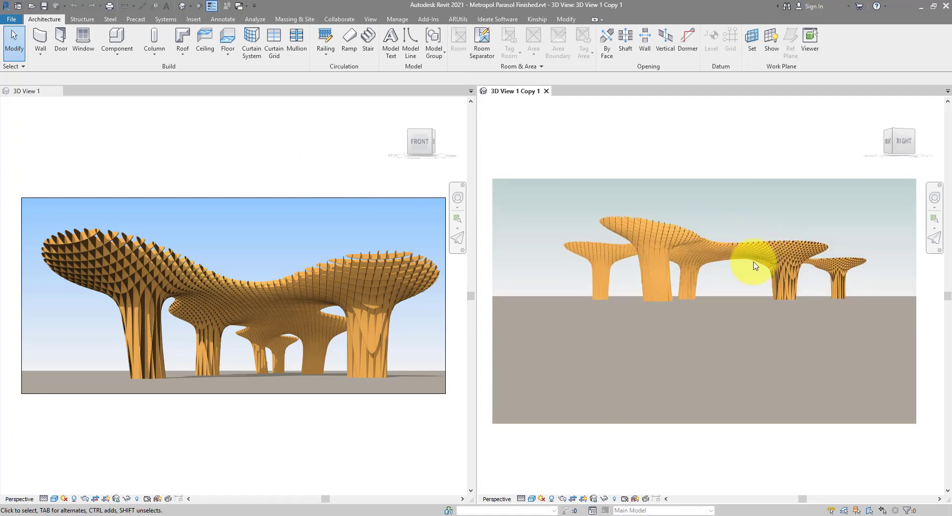
scroll(708, 216, up, 4)
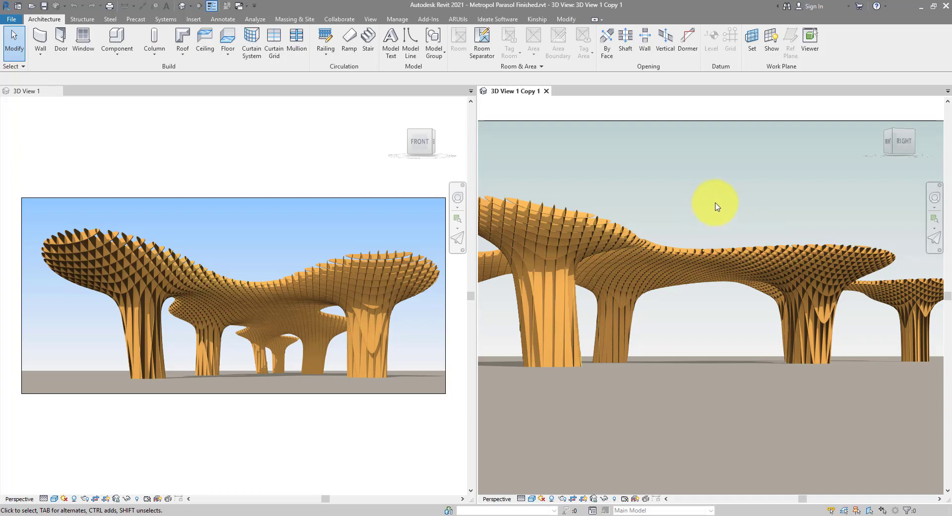
shift+middle_drag(716, 204, 718, 409)
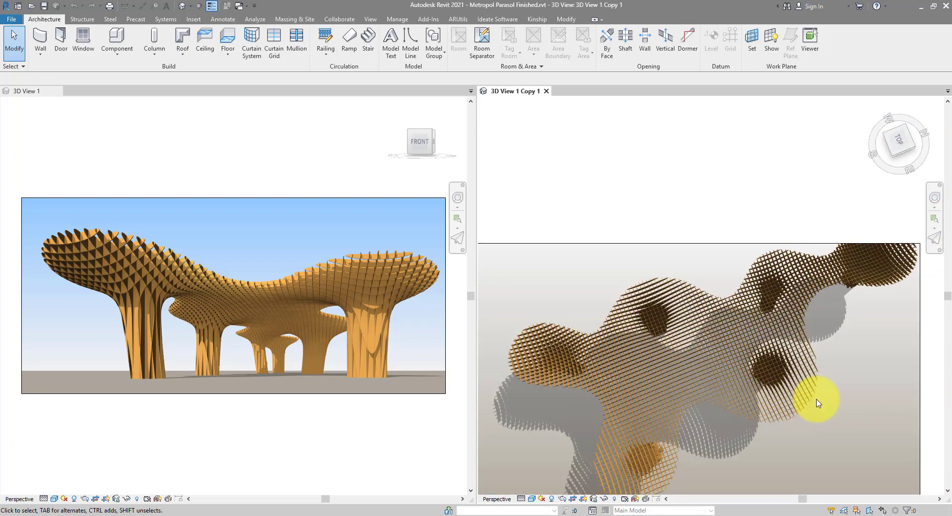
scroll(816, 399, down, 2)
scroll(729, 321, up, 5)
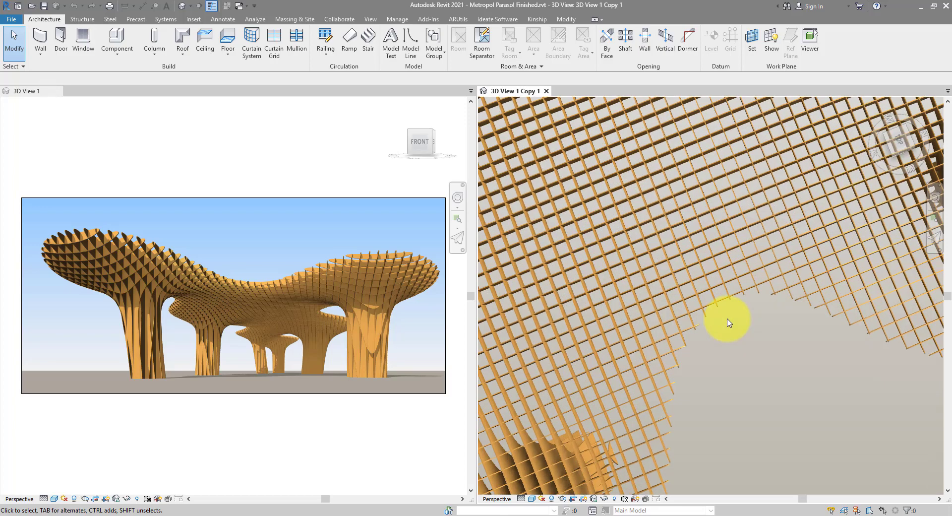
click(721, 255)
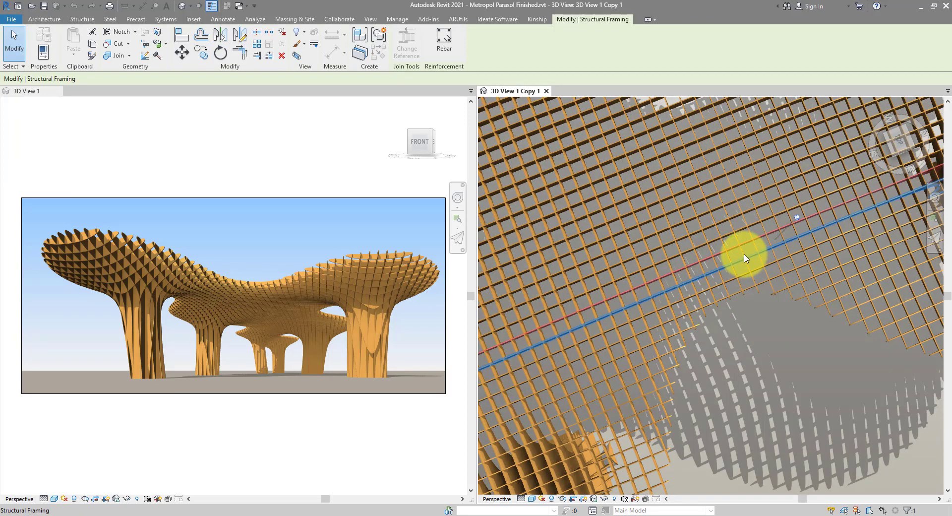
click(743, 258)
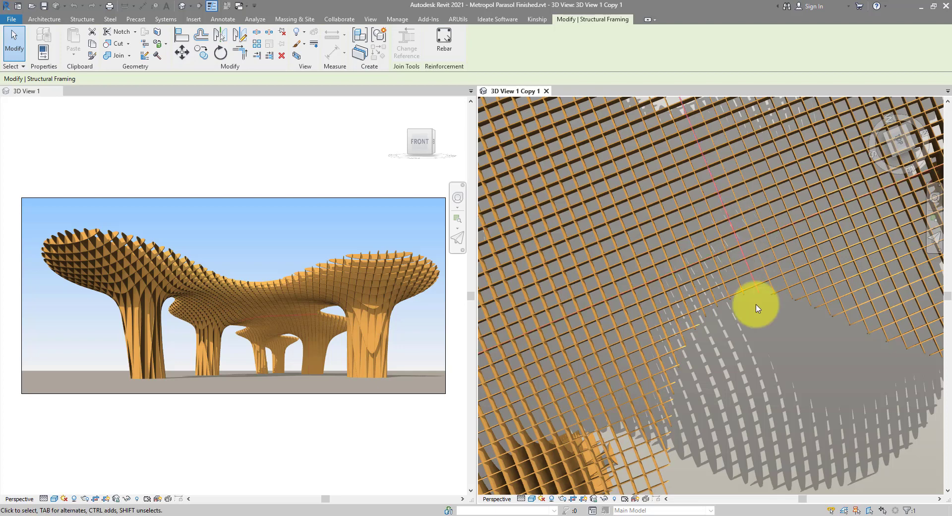
key(Escape)
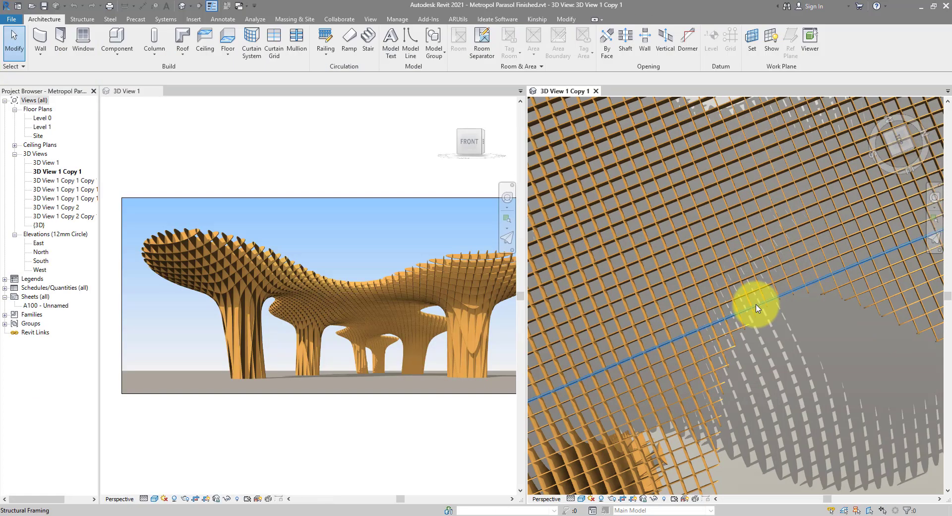
- Inspect the finished structure in the South elevation and return to 3D View 1 Copy 1 for an eye-level side view
double_click(41, 260)
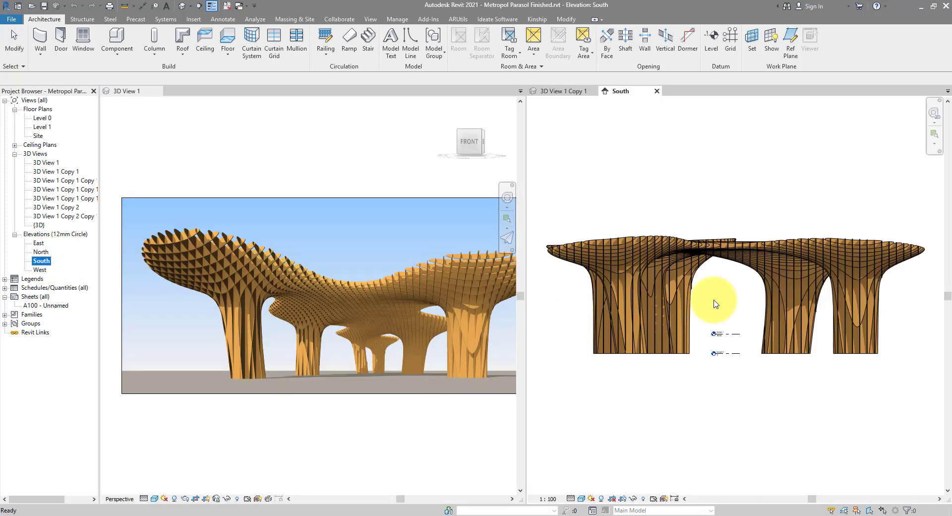
scroll(715, 303, up, 3)
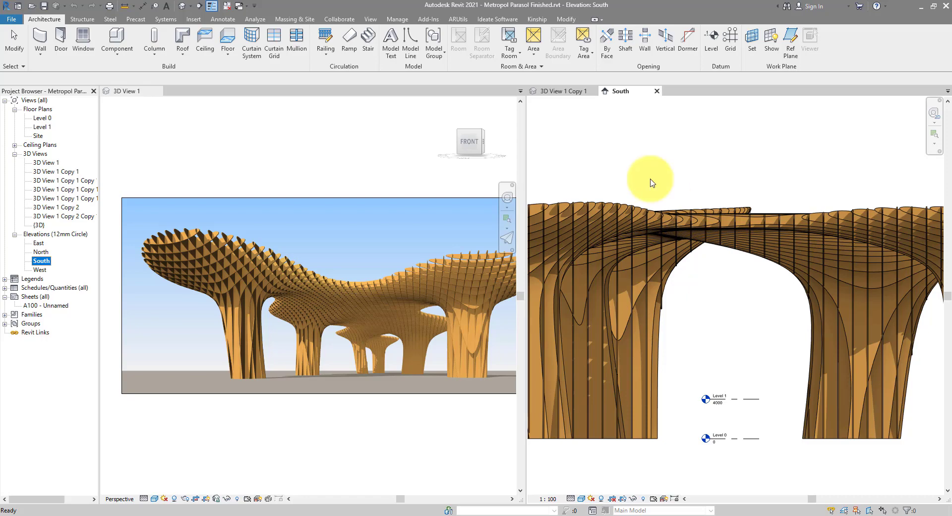
click(565, 91)
scroll(743, 312, down, 10)
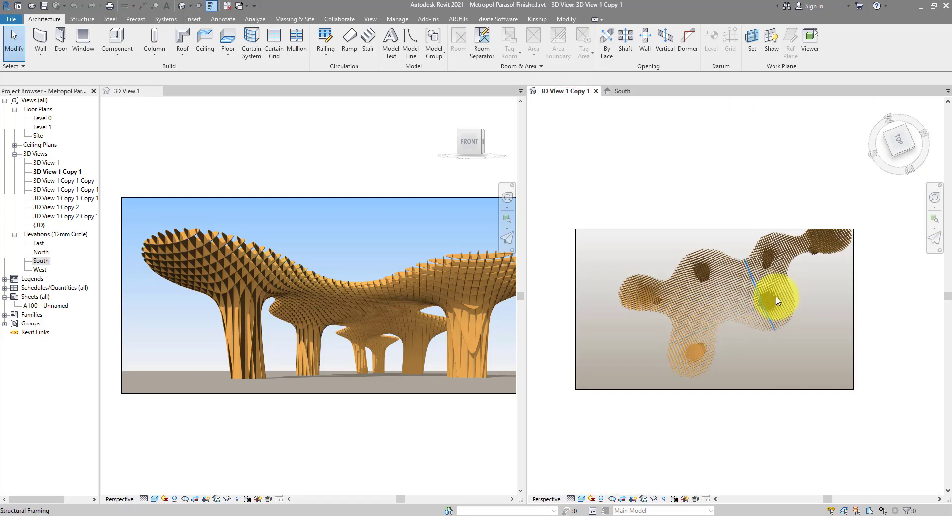
shift+middle_drag(775, 297, 737, 187)
scroll(732, 231, up, 3)
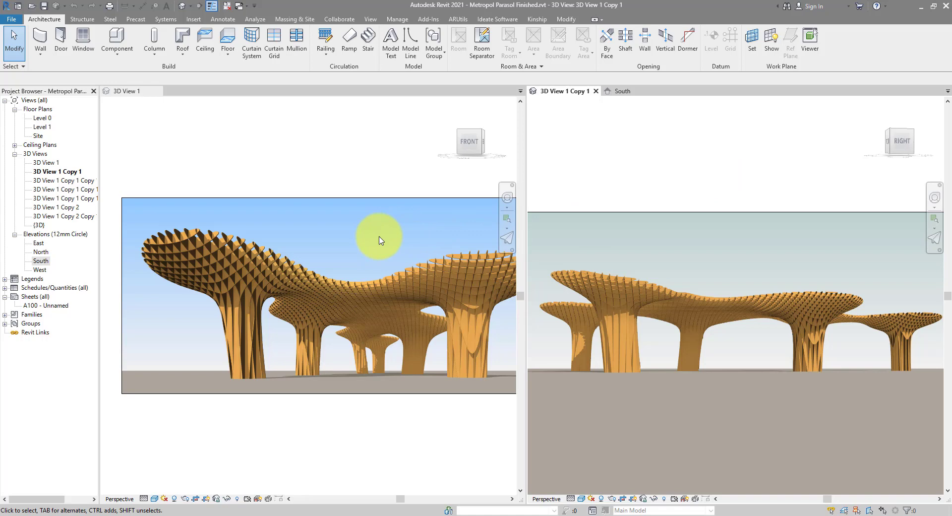
- Open the default 3D view of the finished model and examine the canopy and trunks from above and from below
click(182, 5)
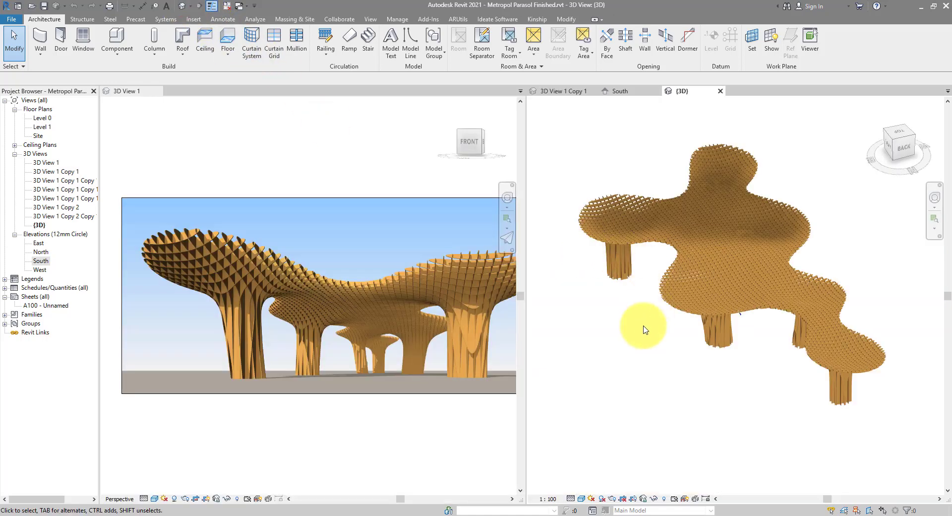
shift+middle_drag(644, 336, 705, 380)
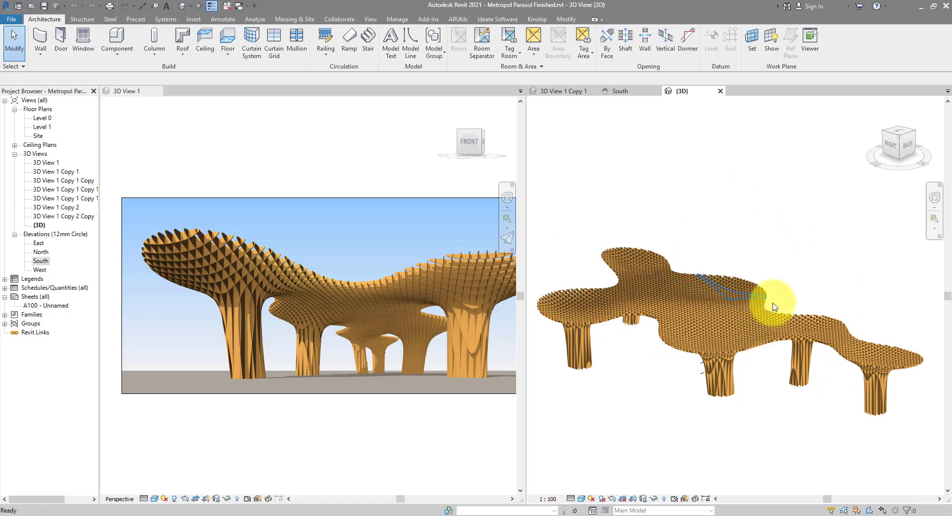
shift+middle_drag(781, 297, 779, 356)
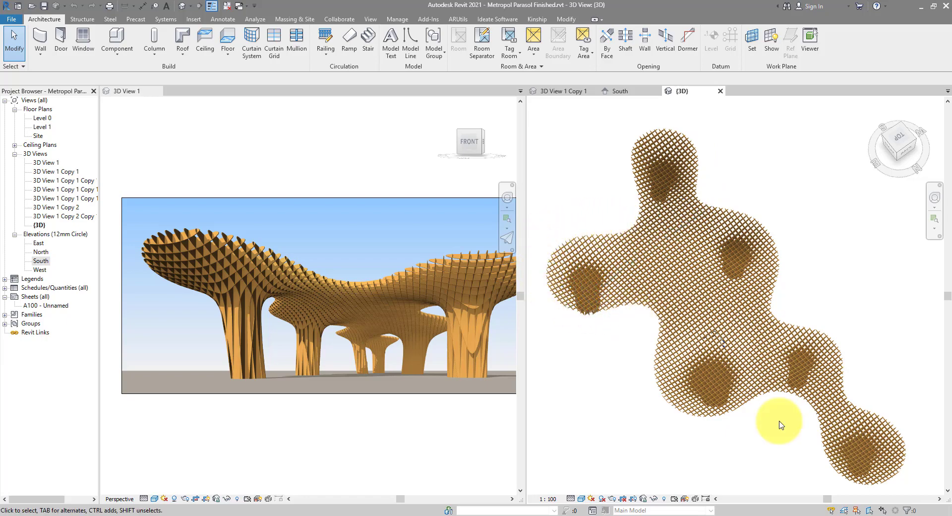
shift+middle_drag(787, 425, 803, 344)
scroll(801, 342, up, 5)
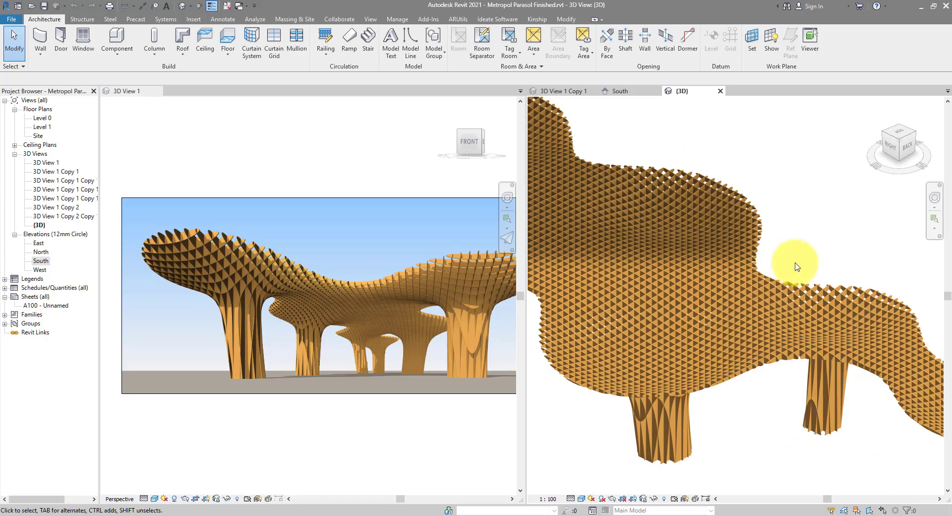
shift+middle_drag(782, 276, 787, 125)
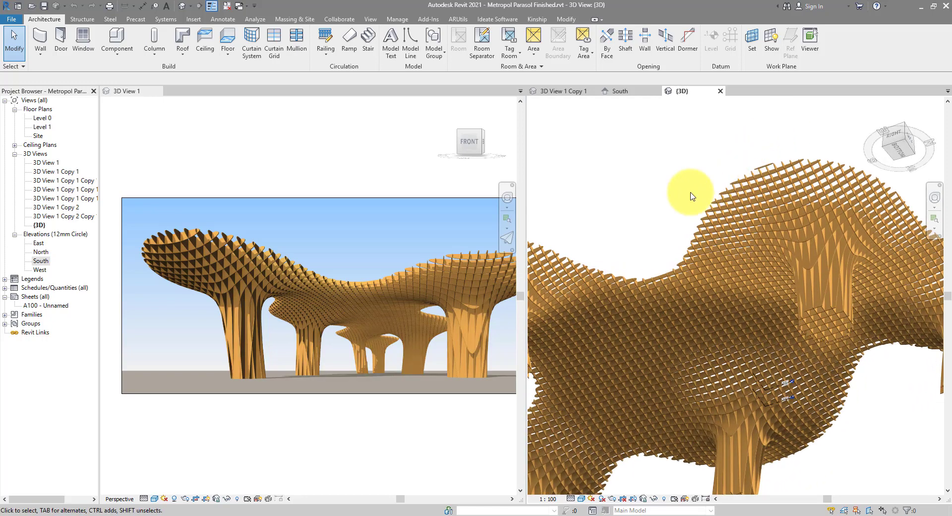
shift+middle_drag(684, 204, 694, 178)
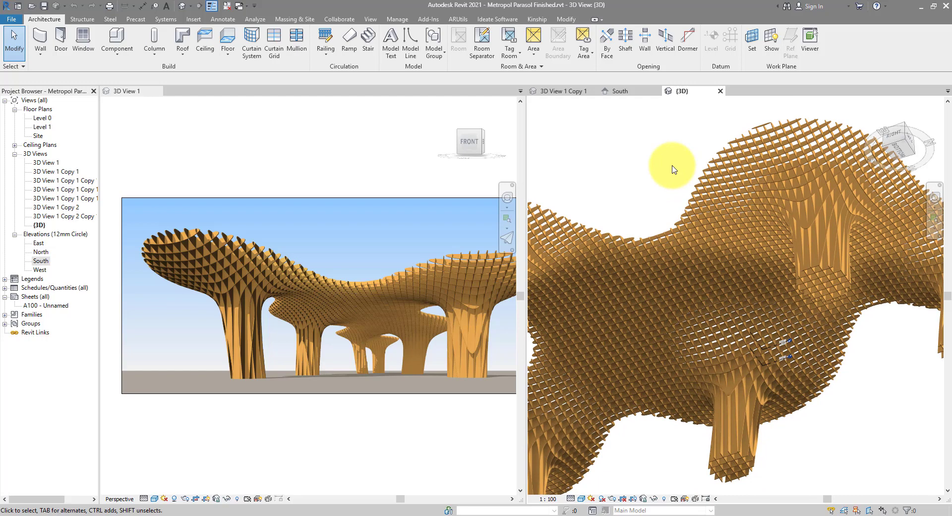
- Load the Rhinoceros add-in and create a new project from the Architectural Template
click(429, 20)
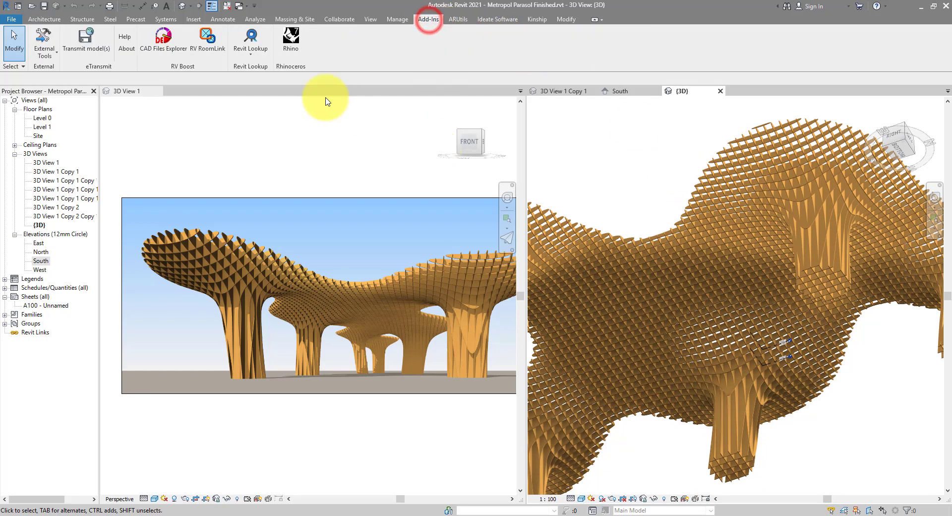
click(292, 55)
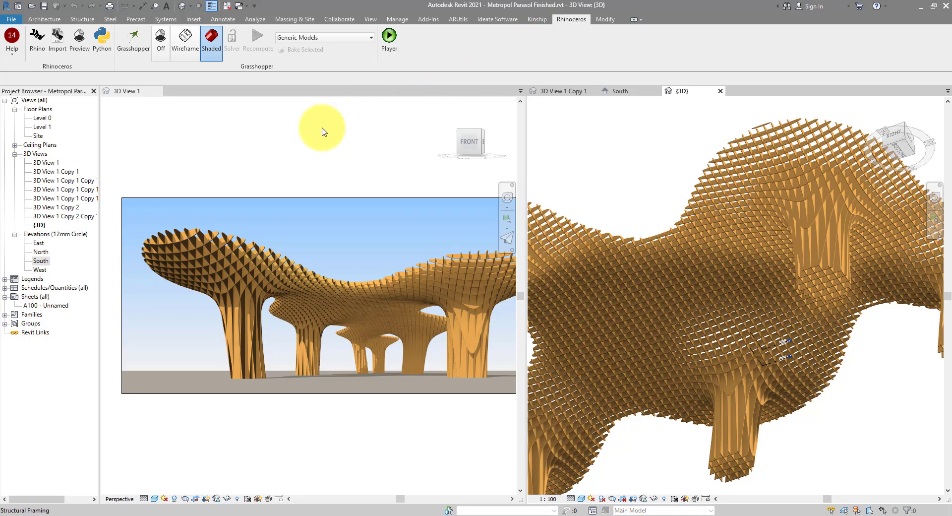
click(252, 135)
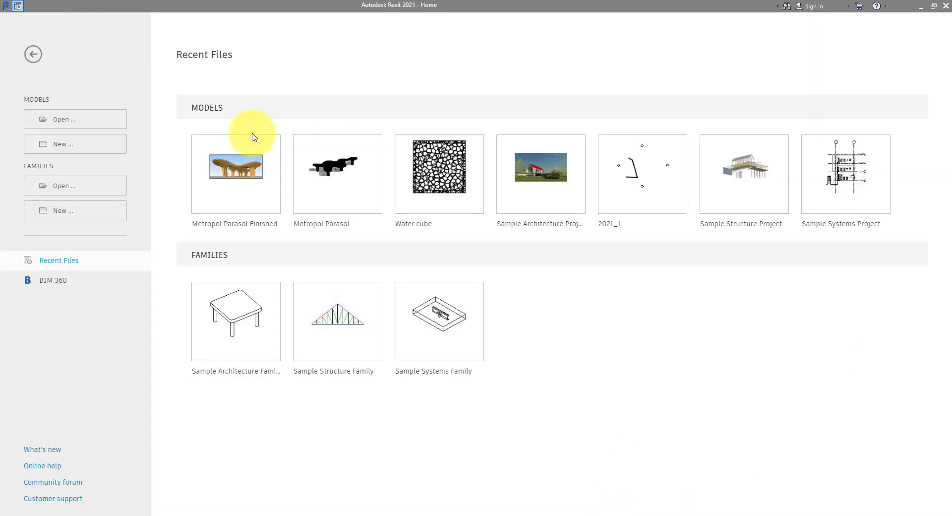
key(ctrl+n)
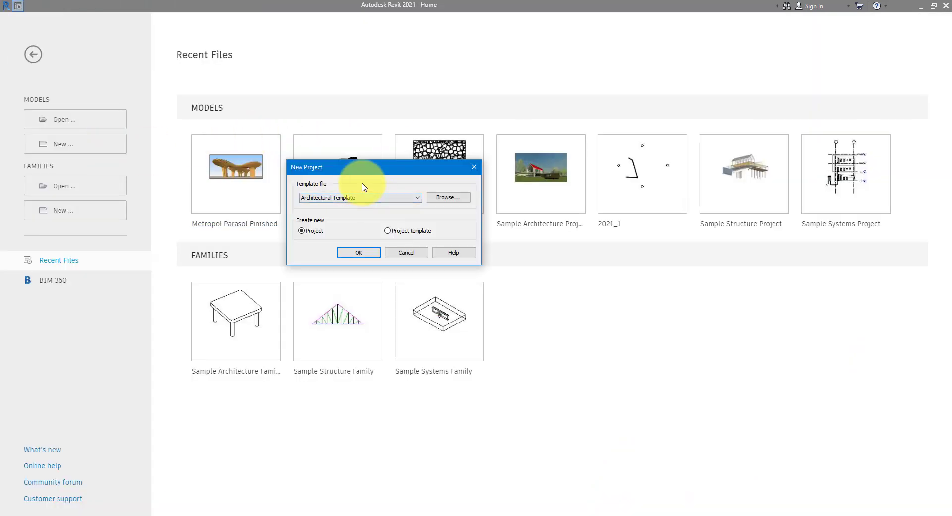
click(355, 253)
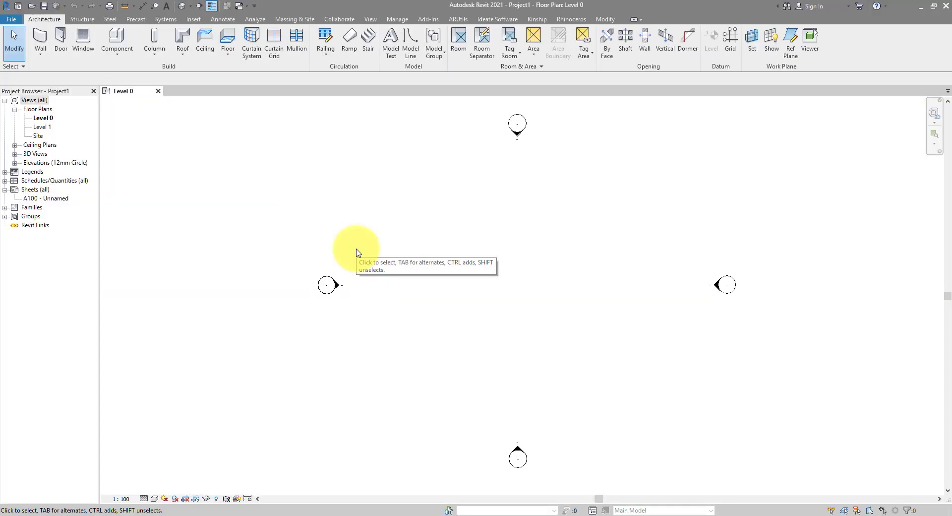
- Launch Rhino from within the new Revit project and tile the two windows side by side, with Rhino on the right half
click(570, 20)
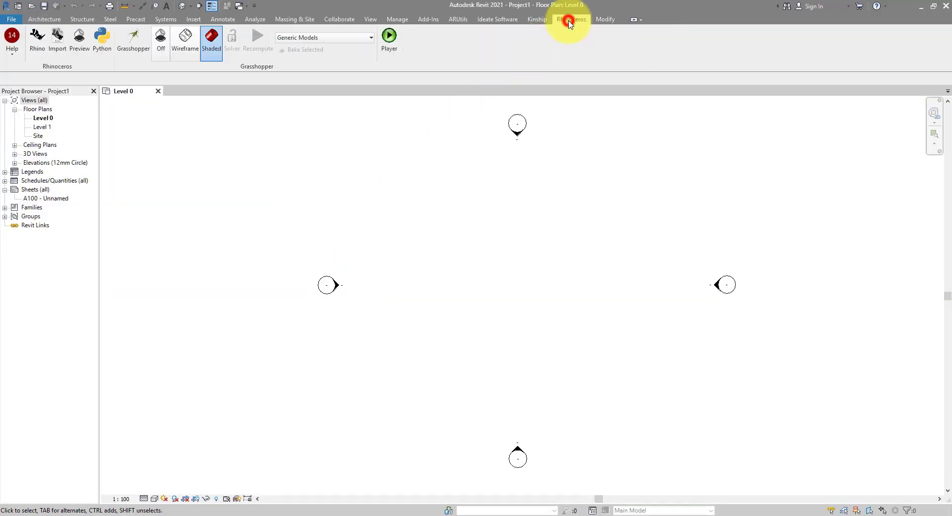
click(37, 50)
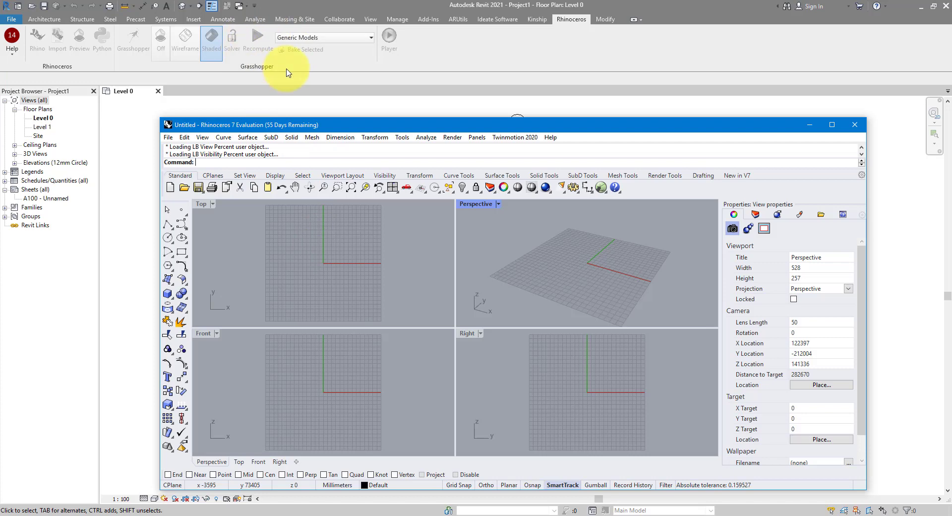
drag(359, 128, 434, 80)
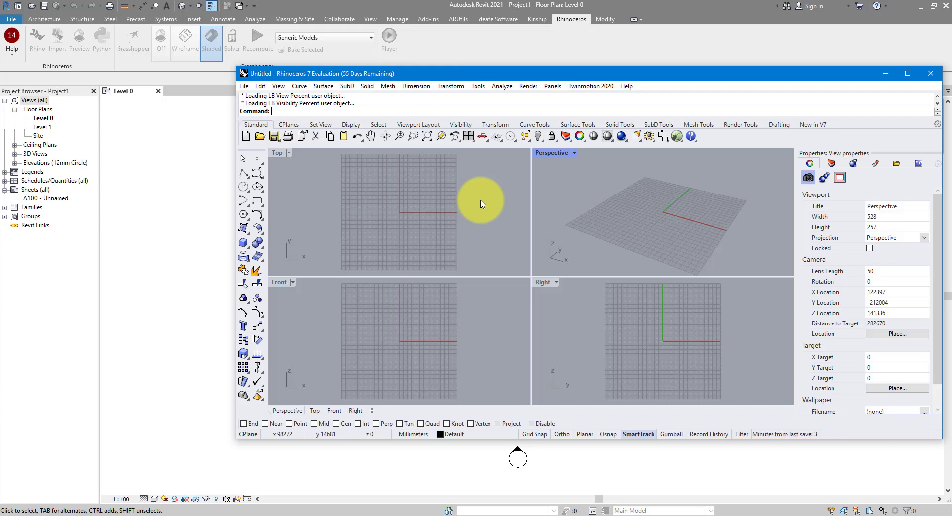
key(super+Right)
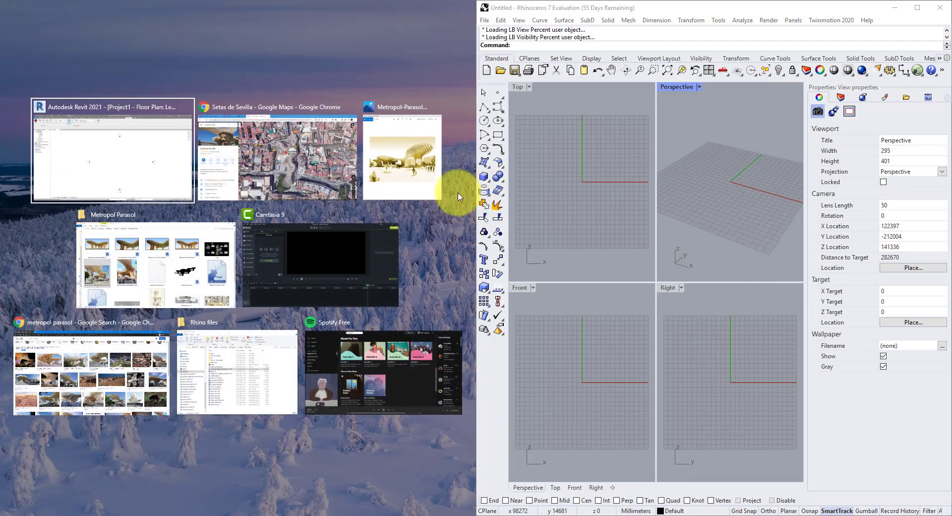
click(106, 144)
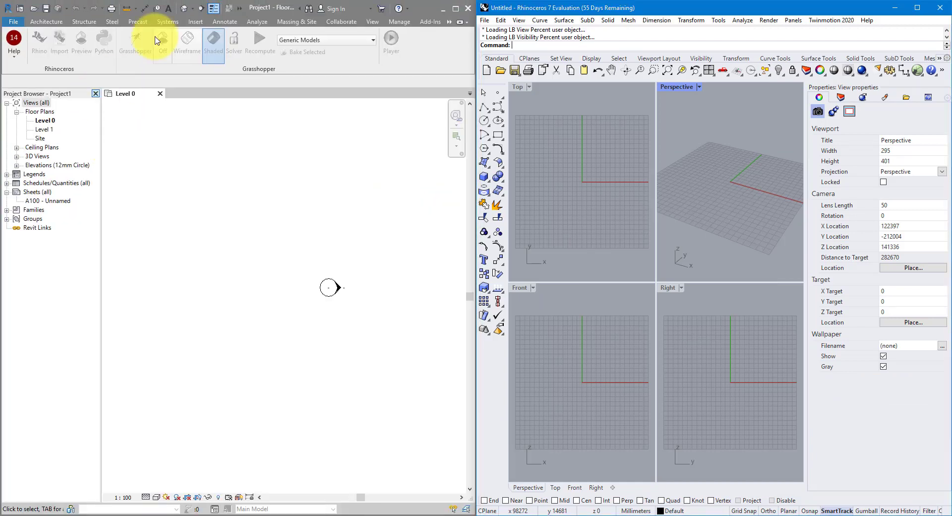
- Open the default 3D view of the new Revit project and hide the Project Browser, showing both levels from the right-back corner
click(183, 9)
click(96, 93)
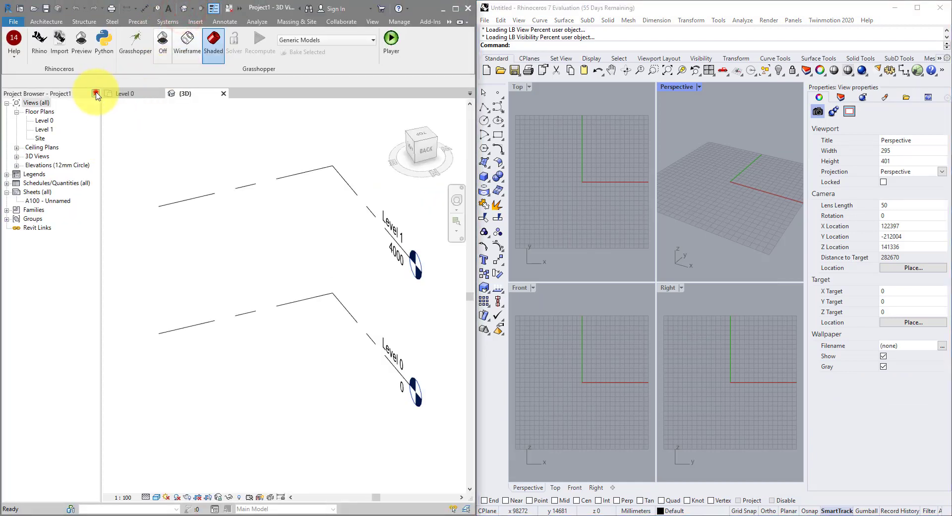
scroll(341, 255, down, 4)
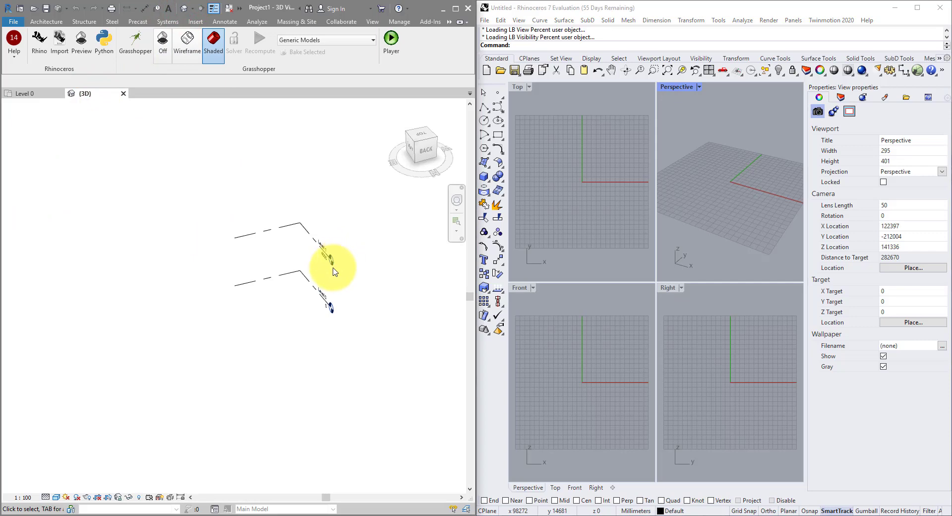
shift+middle_drag(330, 271, 381, 249)
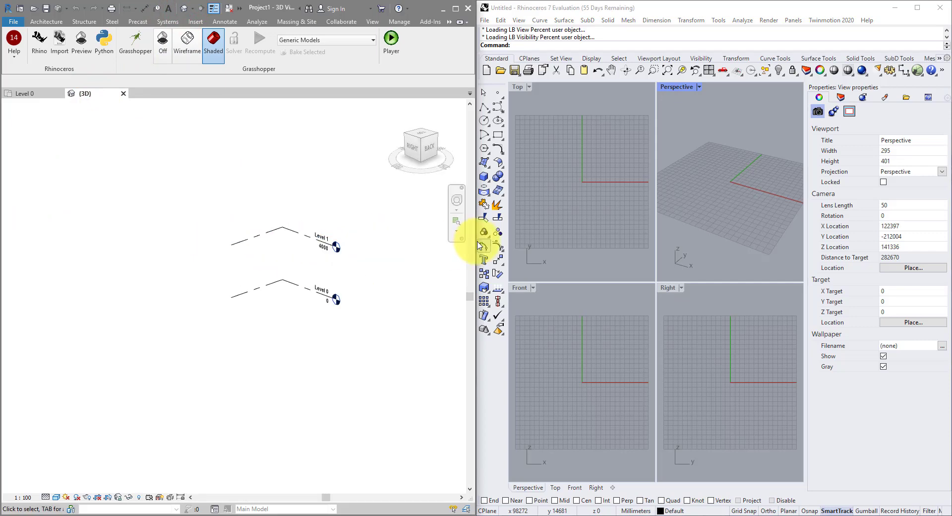
- Widen the Rhino window to about three quarters of the screen, narrowing Revit beside it, and make Rhino active
drag(475, 240, 257, 227)
drag(475, 204, 257, 233)
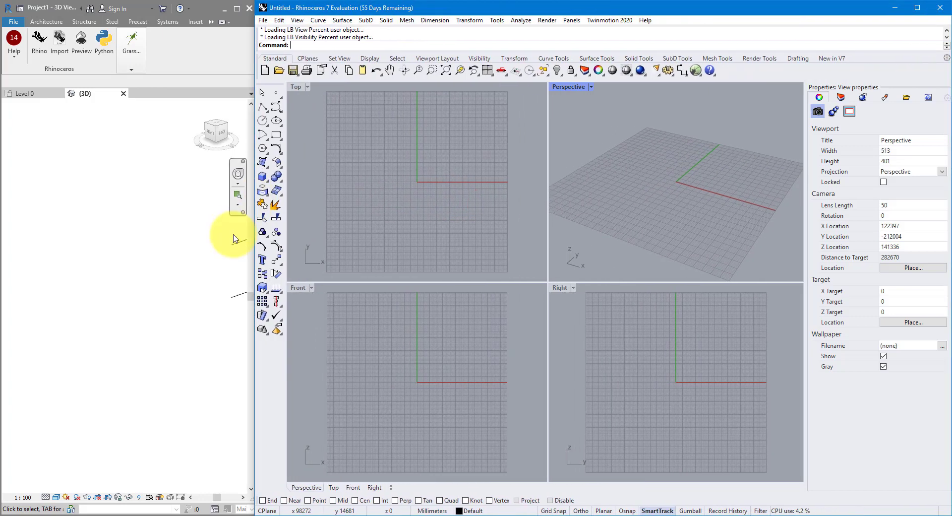
click(424, 284)
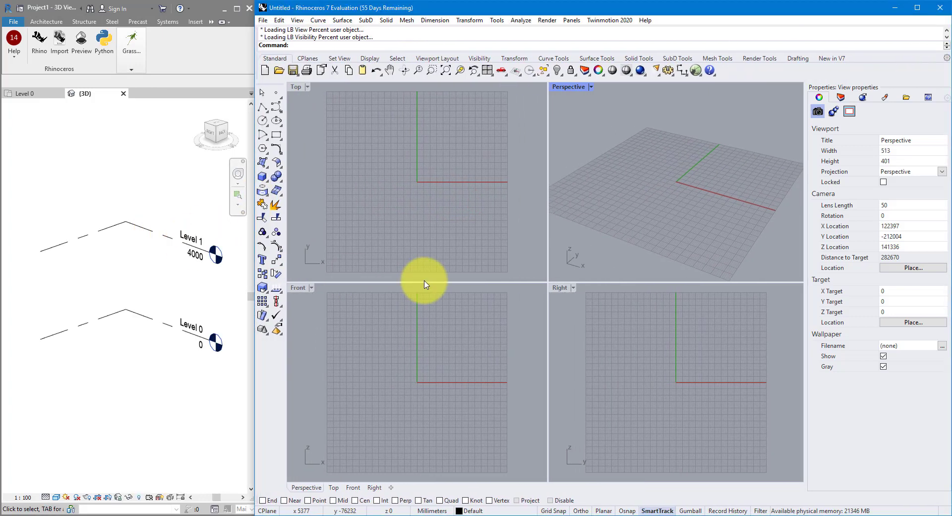
- Switch to Google Maps in the browser and search for Metropol Parasol, Plaza de la Encarnación, Seville
click(429, 279)
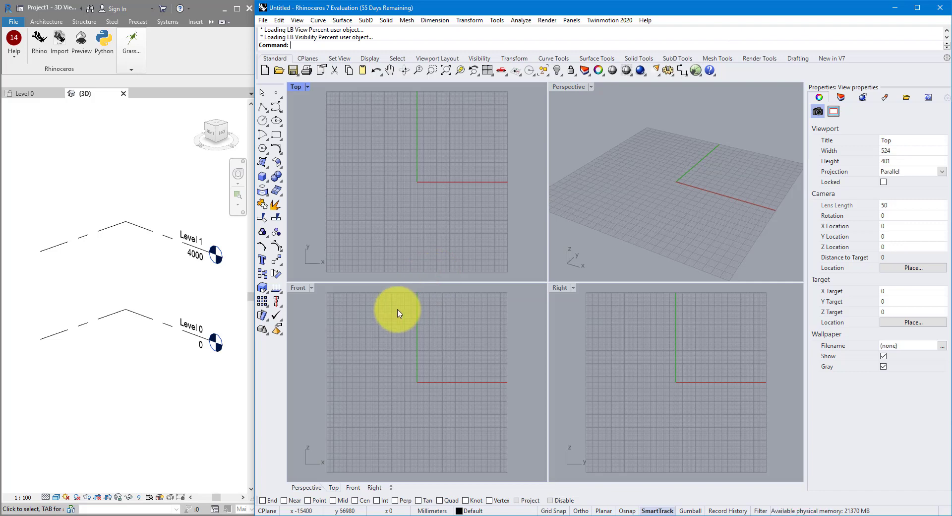
click(77, 514)
drag(555, 93, 404, 1)
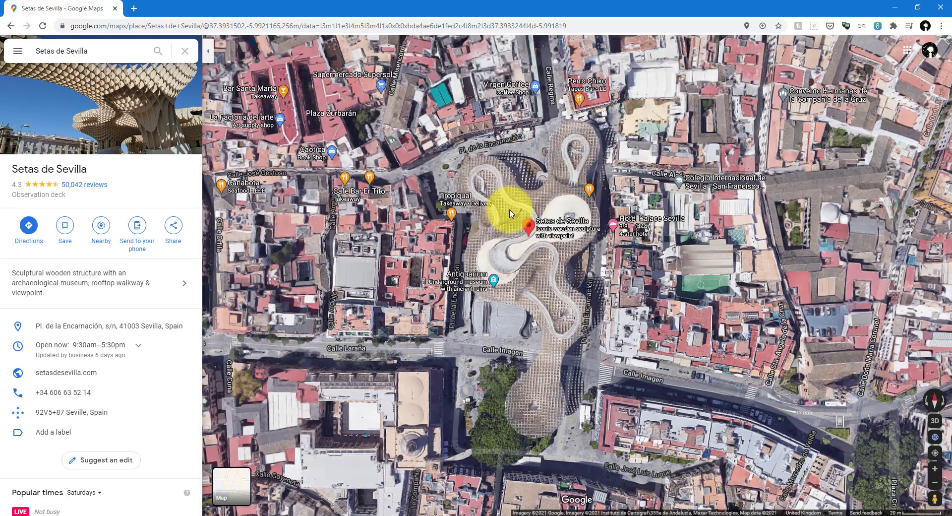
click(109, 50)
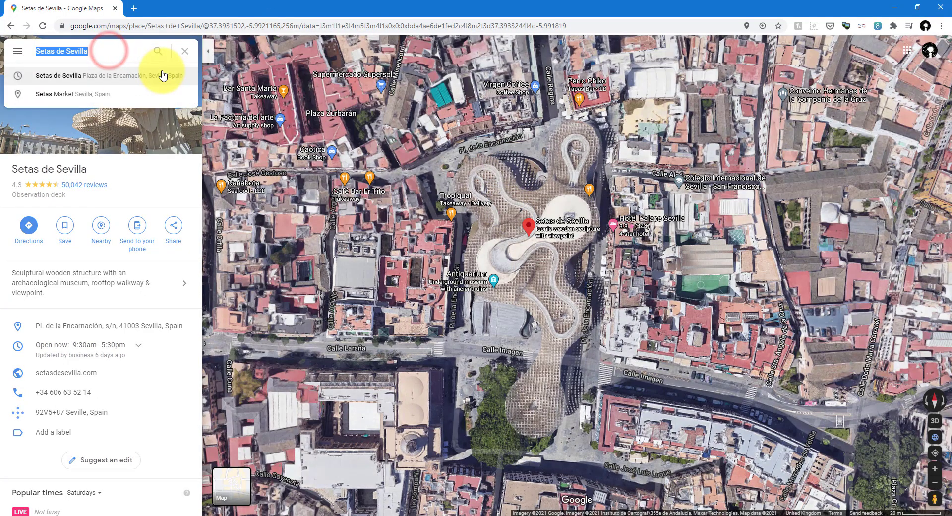
text(metropol)
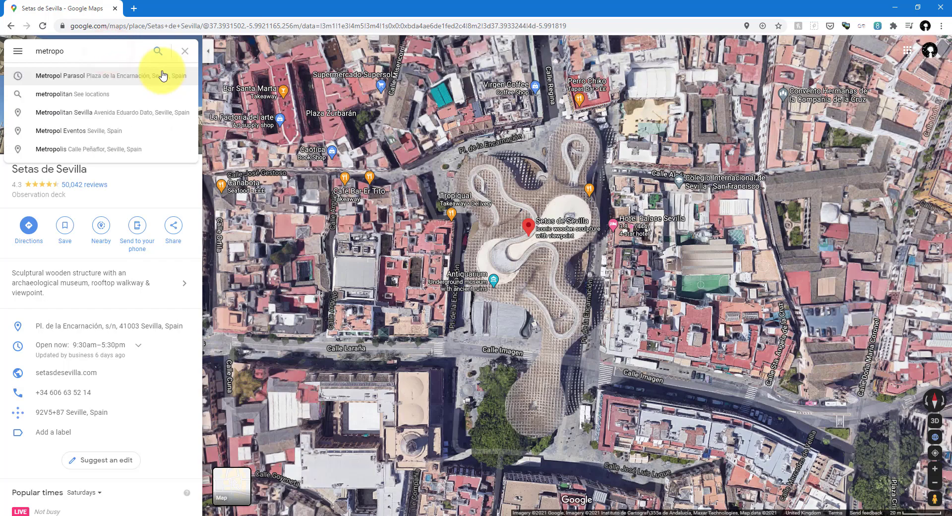
click(161, 75)
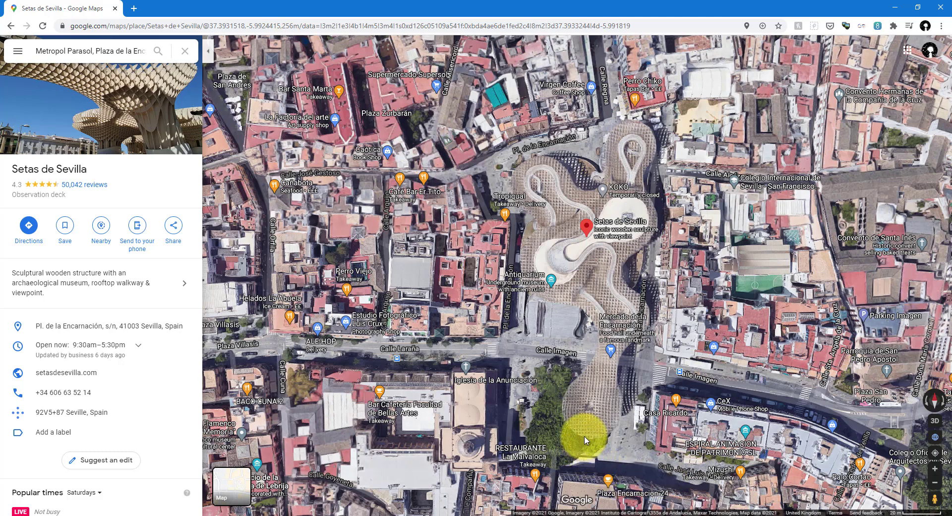
- Measure the overall length of the Metropol Parasol on the satellite map from its north tip to its south tip and return to Rhino
right_click(543, 370)
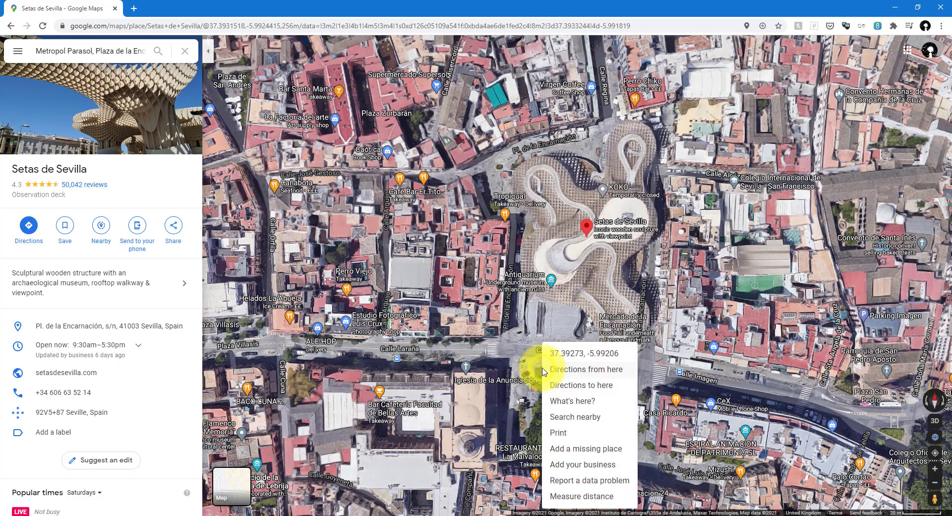
click(615, 495)
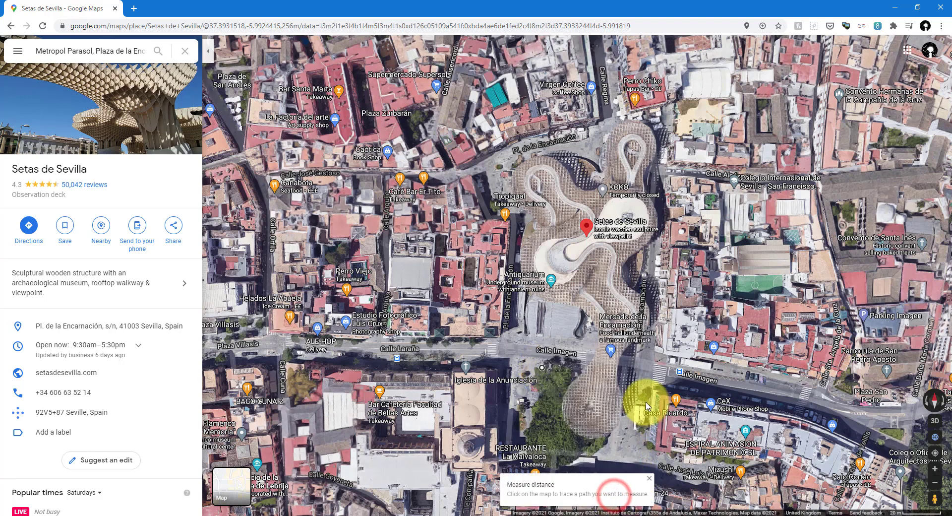
click(638, 120)
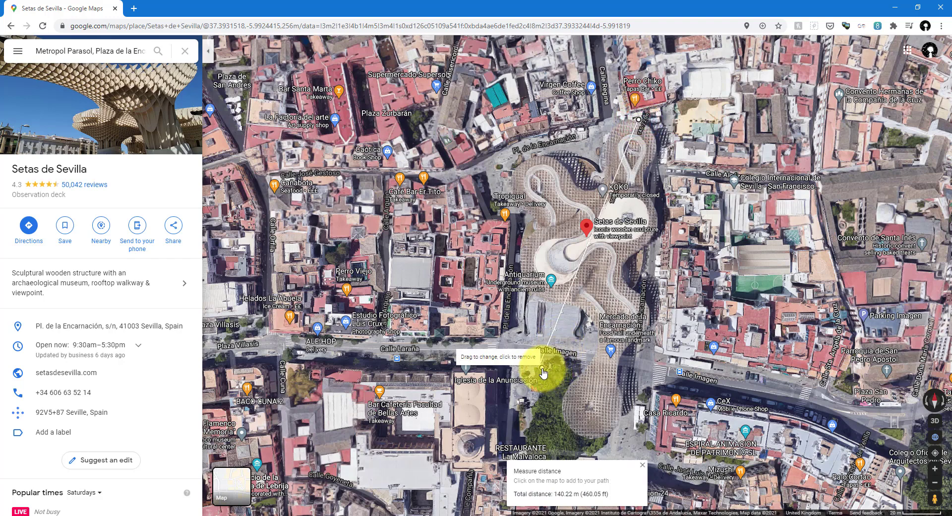
drag(541, 371, 592, 441)
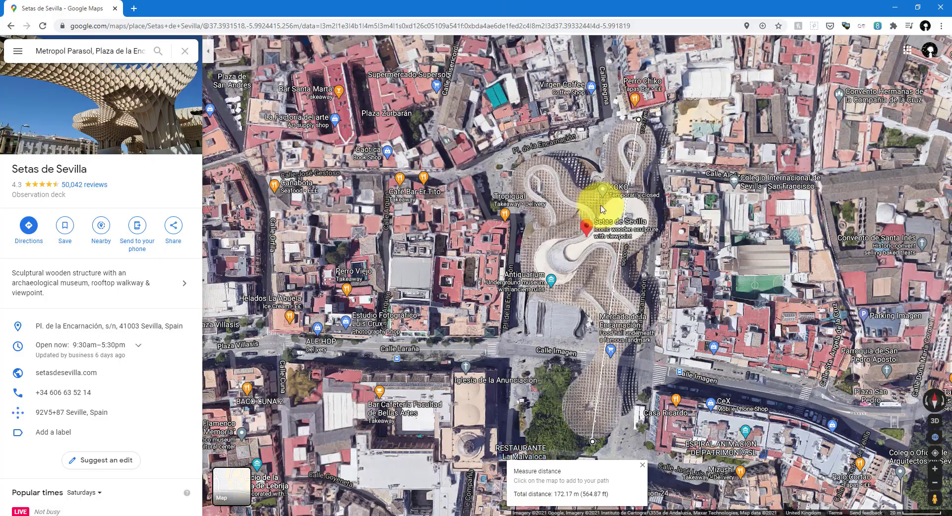
click(519, 7)
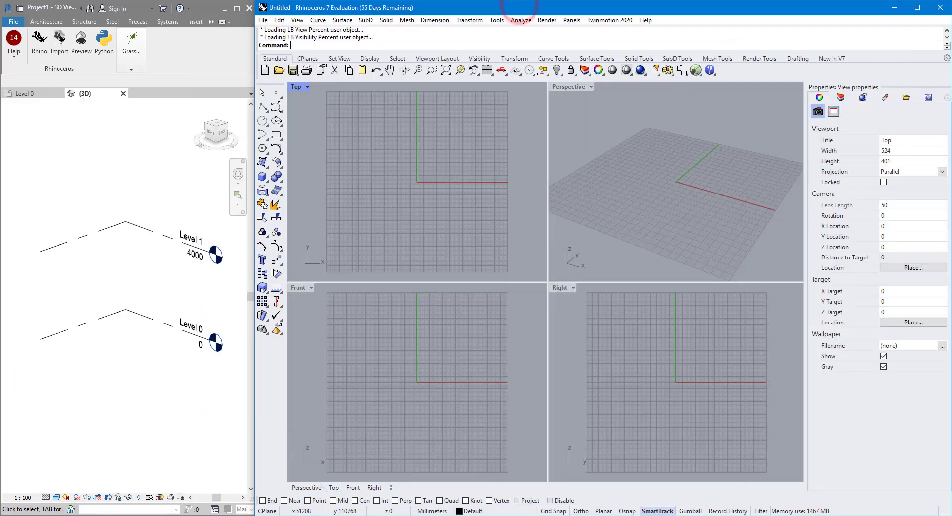
- View the site plan image eu05_00079_bearb_05.jpg in Photos and return to Rhino
mouse_move(198, 511)
click(234, 491)
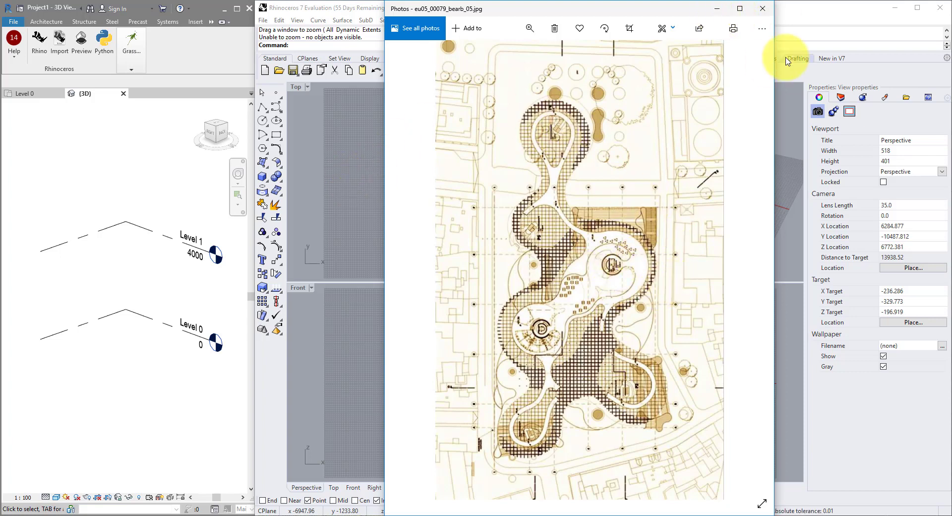
click(812, 14)
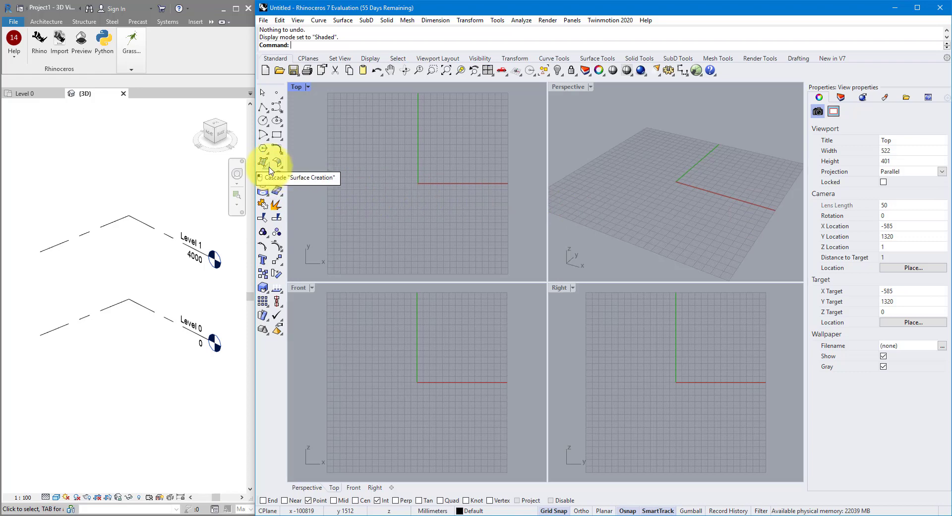
- Create a corner-to-corner rectangular plane 170000 mm long in the Top view, starting below and to the left of the origin
click(270, 170)
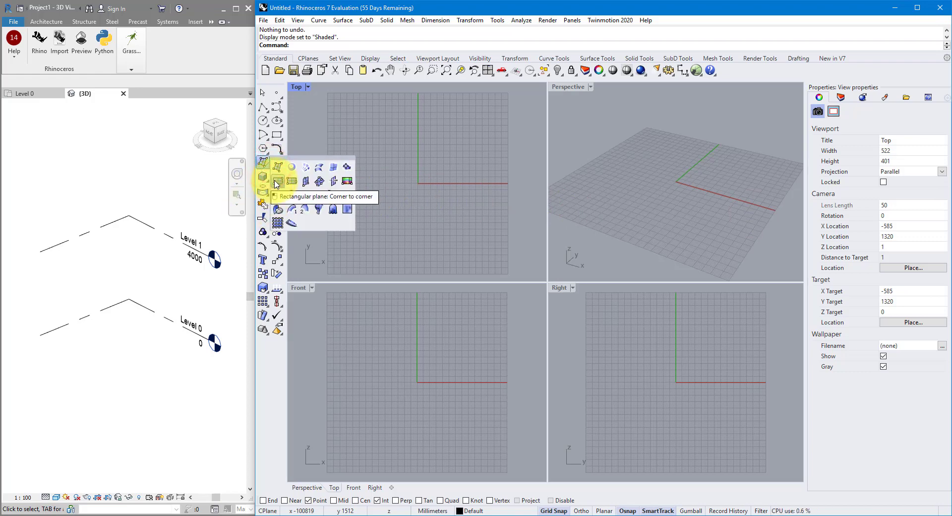
click(275, 182)
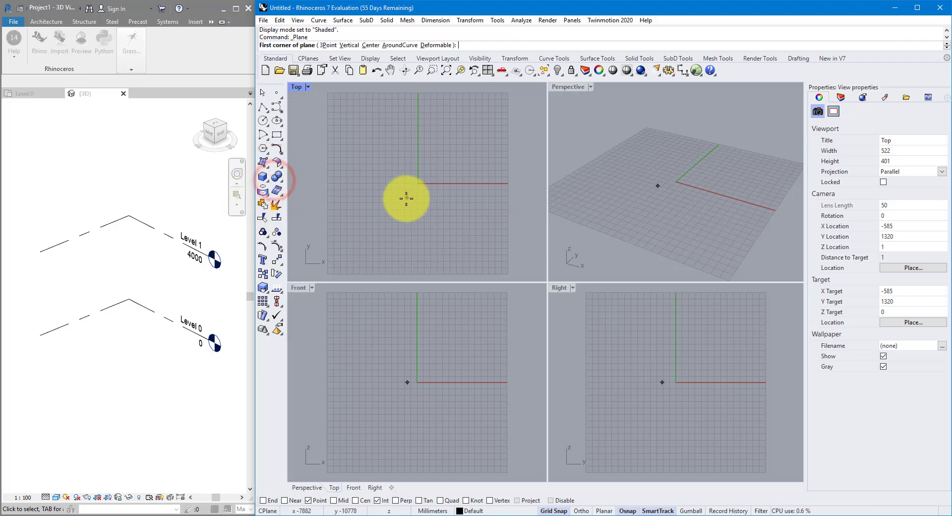
click(352, 247)
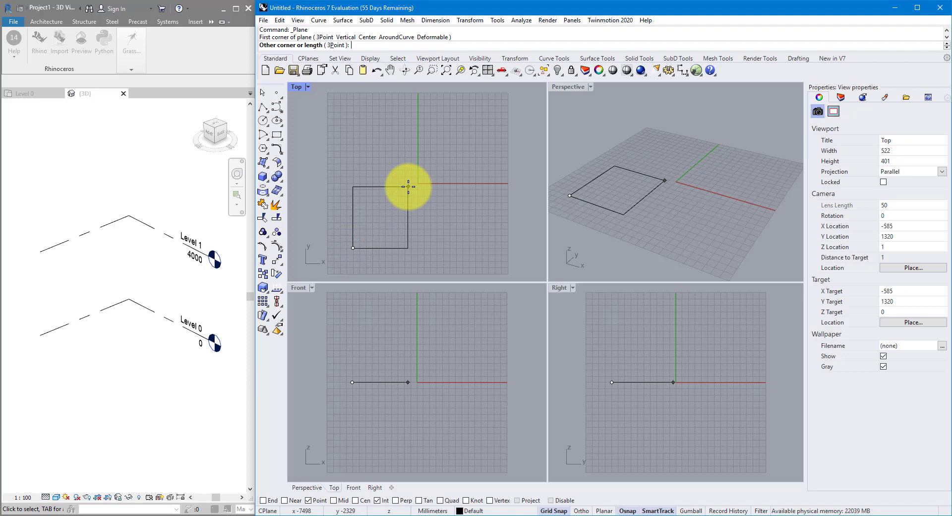
text(170000)
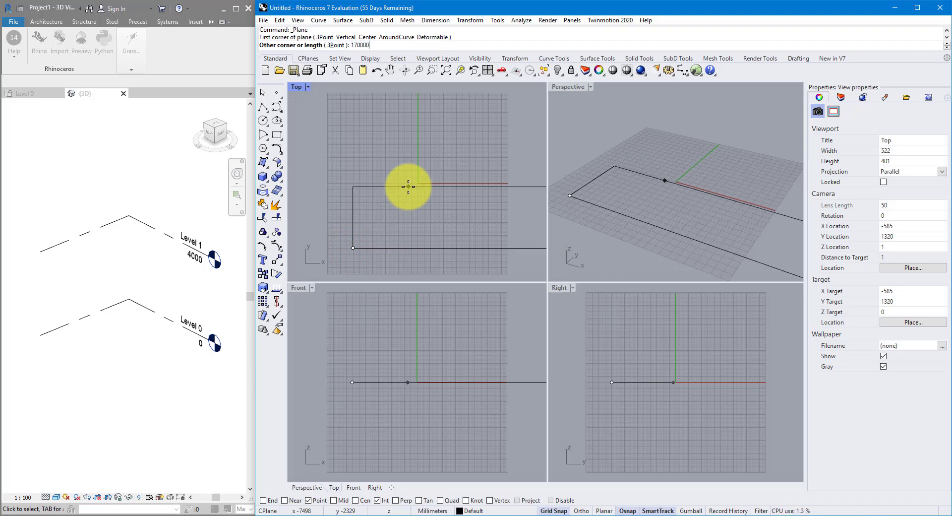
scroll(389, 161, down, 3)
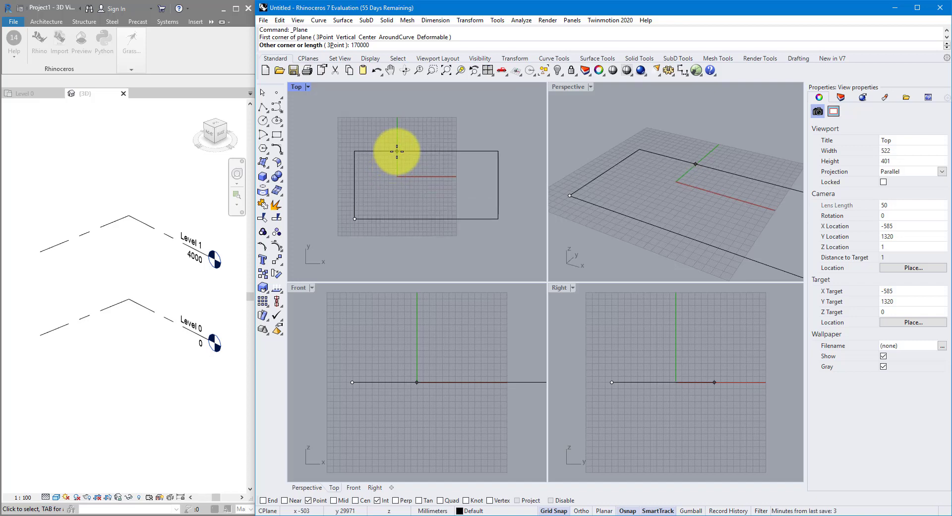
click(397, 151)
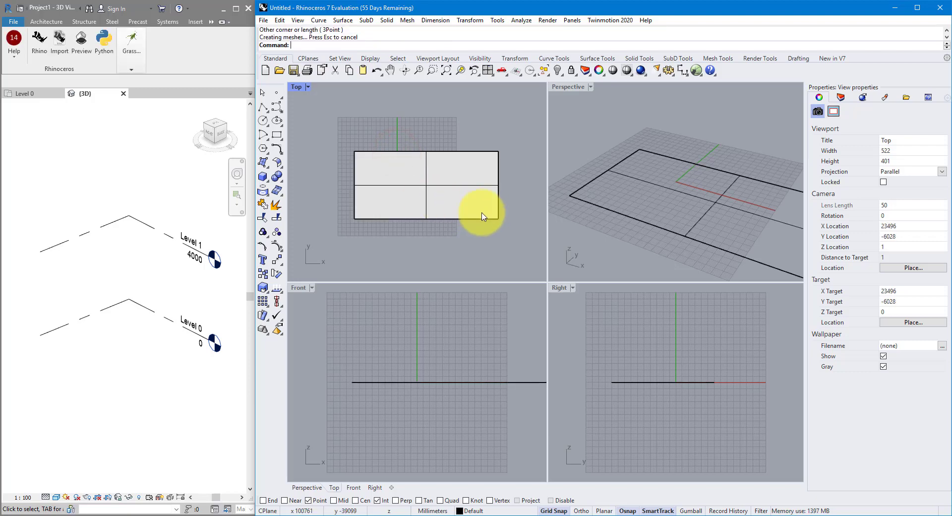
- Assign the plane a new Custom material with eu05_00079_bearb_05.jpg as its color texture
click(501, 189)
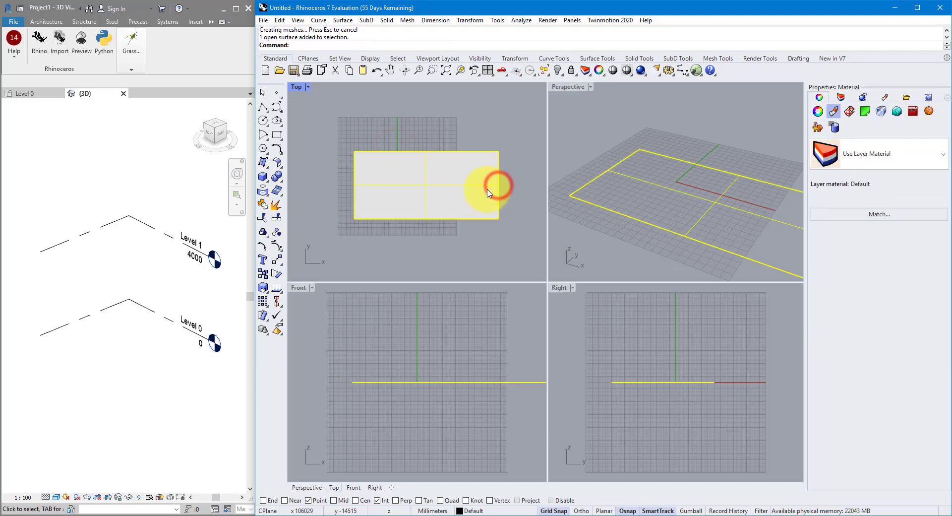
click(835, 113)
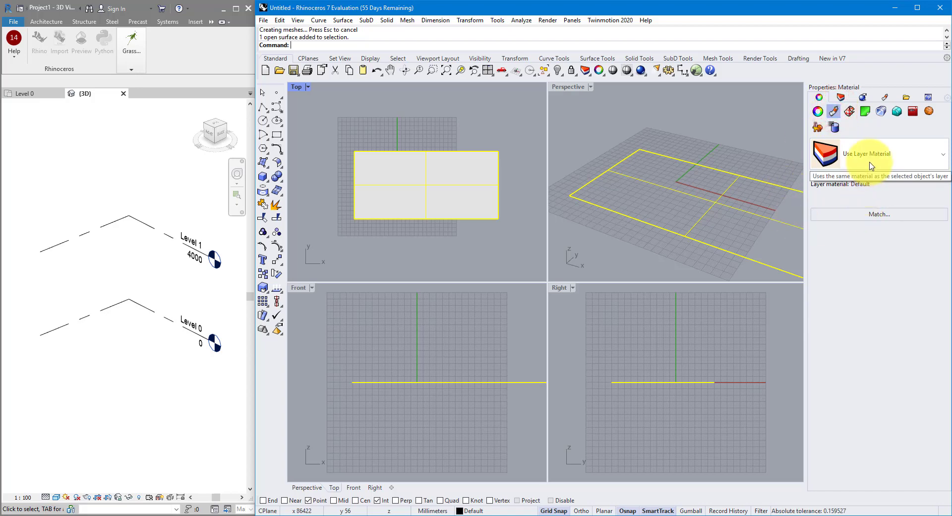
click(870, 164)
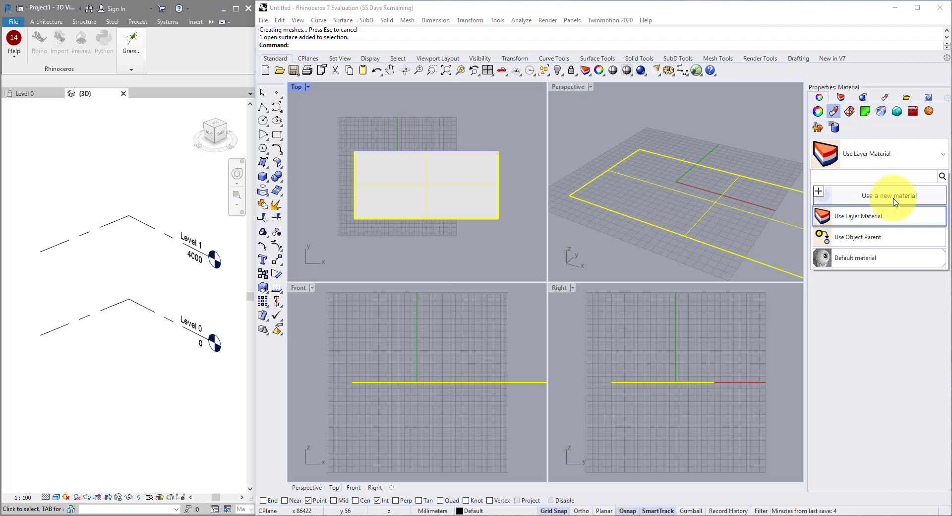
click(882, 198)
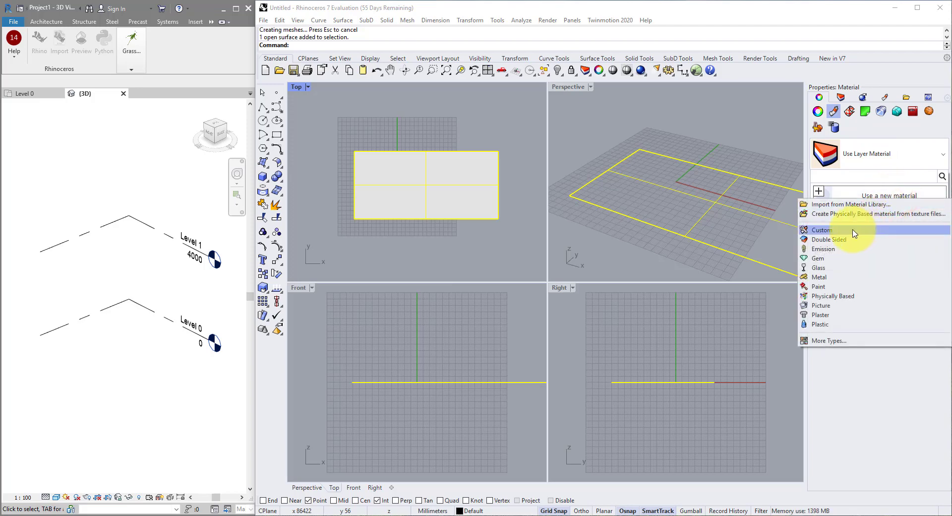
click(854, 231)
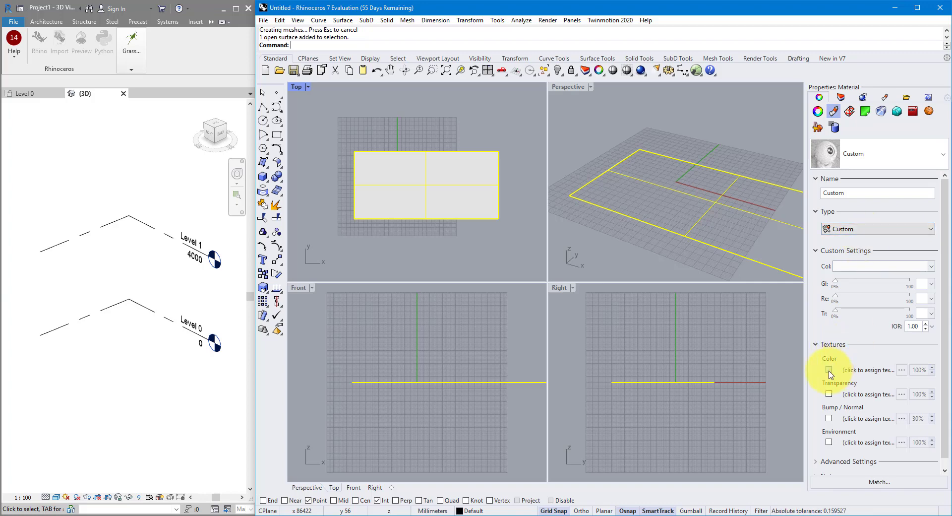
click(829, 369)
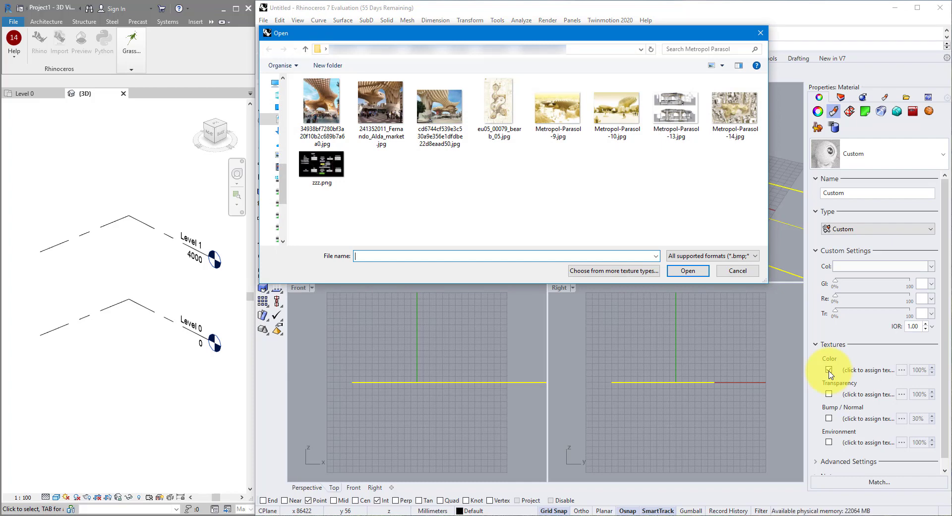
click(497, 101)
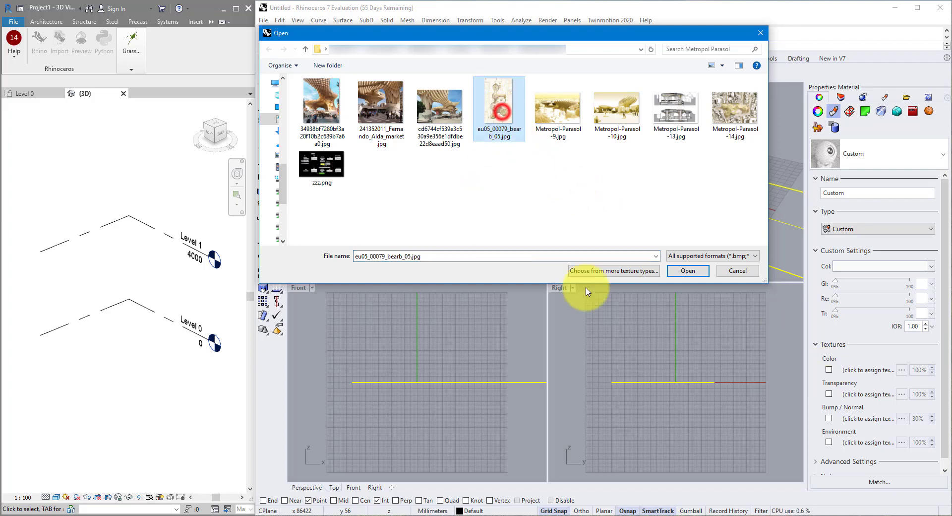
click(685, 271)
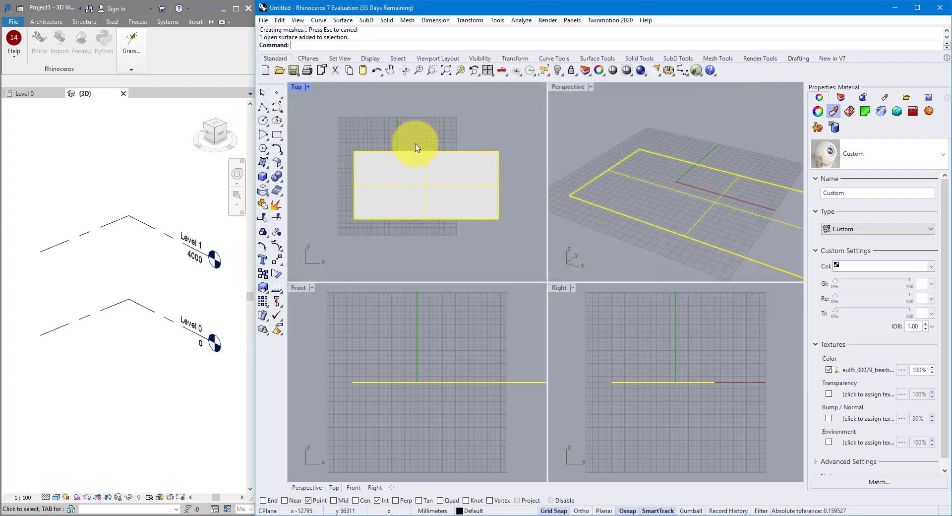
- Deselect the plane and set the Top viewport to the Rendered display mode
click(425, 132)
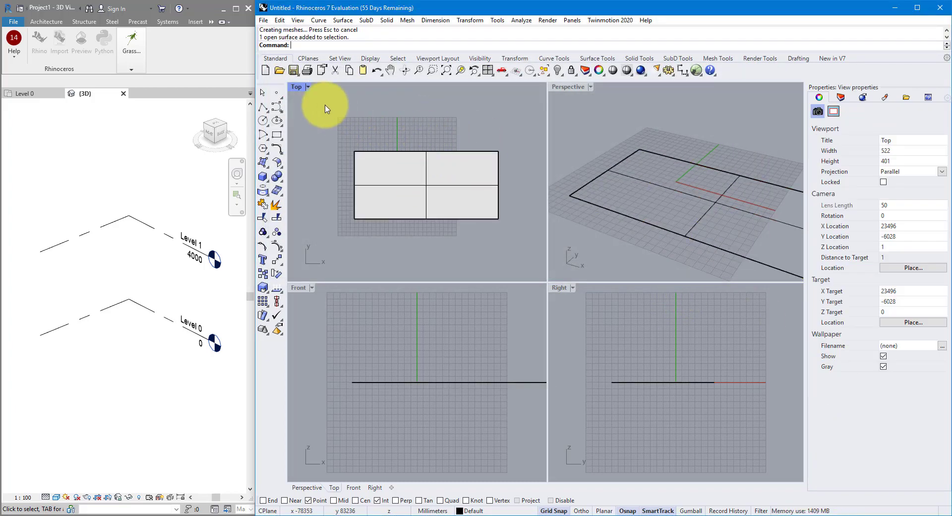
click(310, 87)
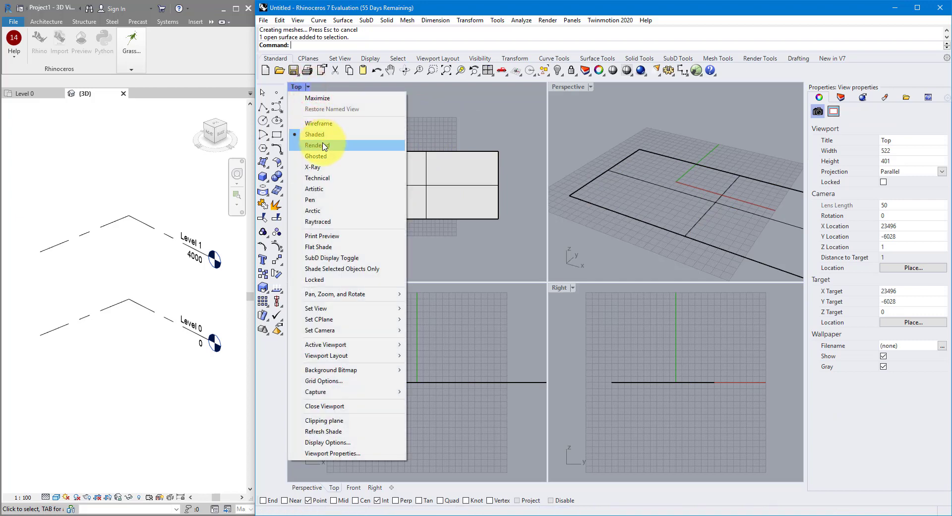
click(323, 144)
- Set the mapping rotation of the plane's site plan texture to 90 degrees
click(442, 187)
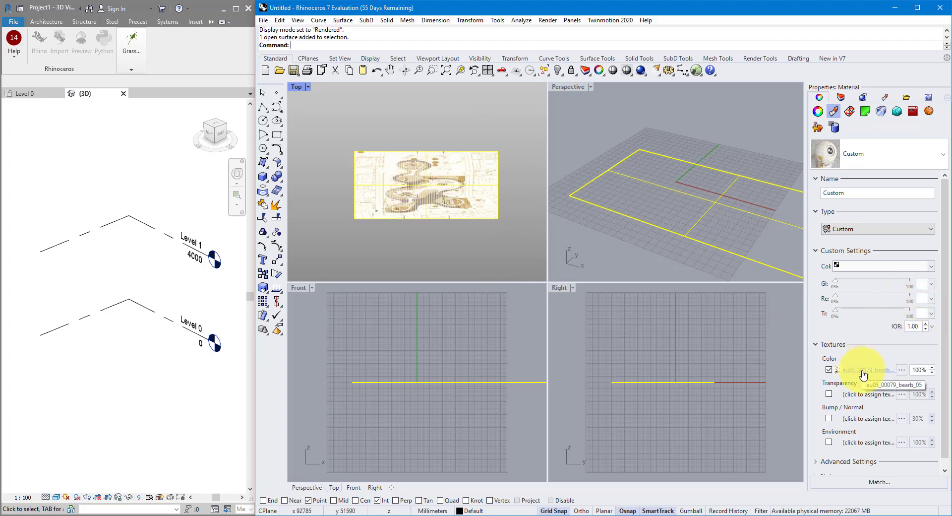
click(863, 371)
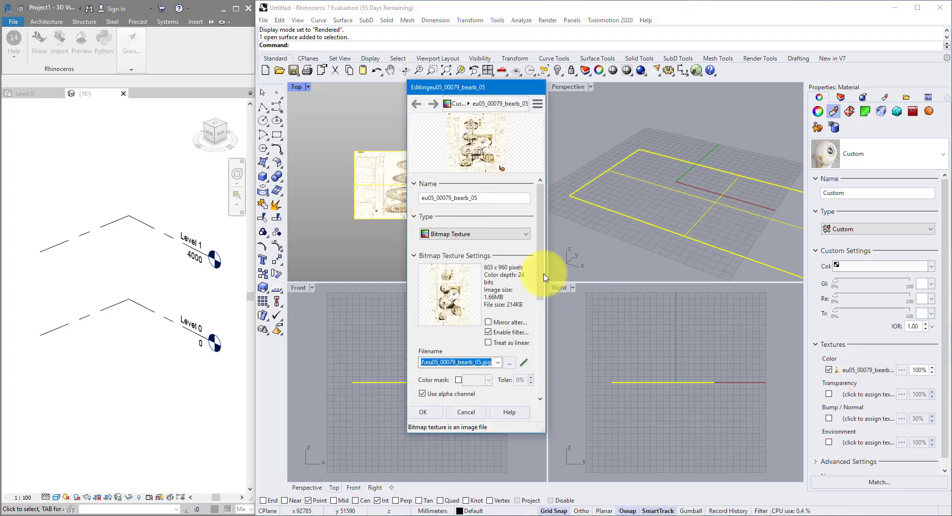
drag(541, 271, 544, 338)
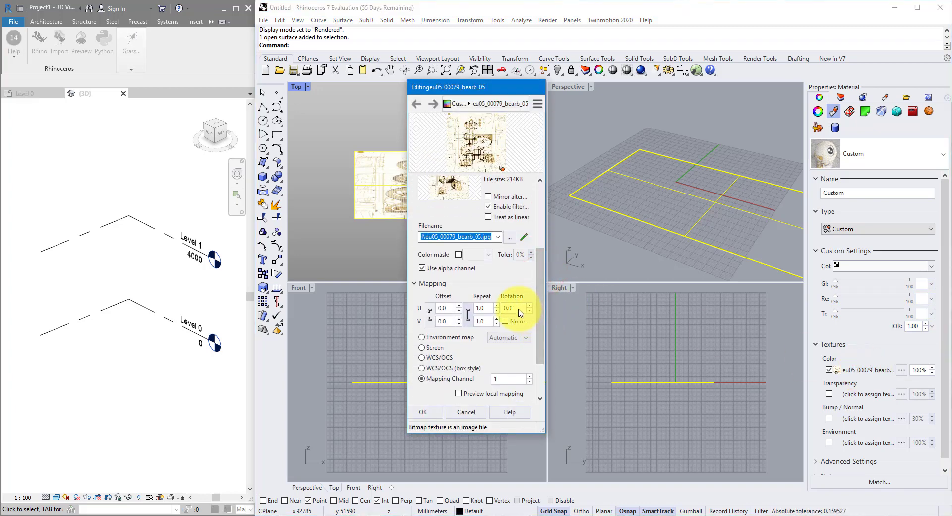
text(90)
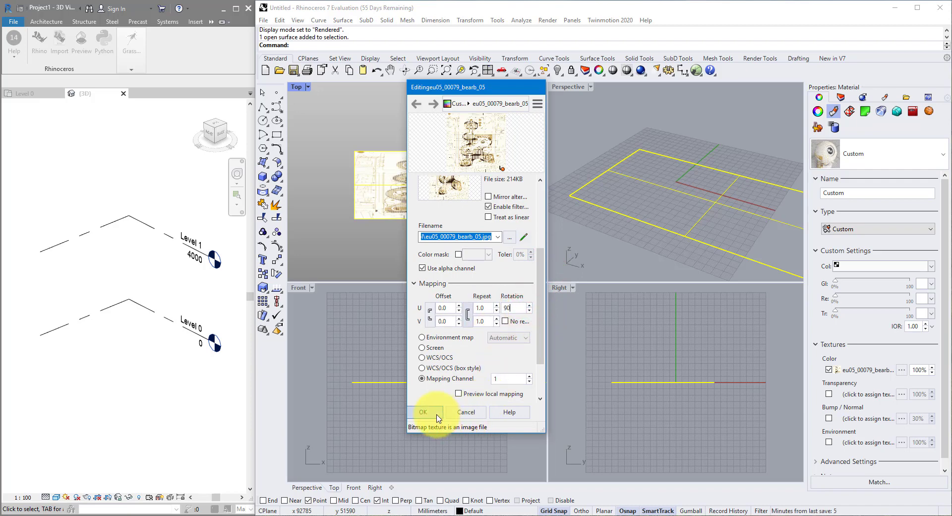
click(423, 412)
- Stretch the plane vertically with Scale1D from its lower-left corner, using its upper-left corner as reference, to a height of about 102956 mm
scroll(427, 168, up, 4)
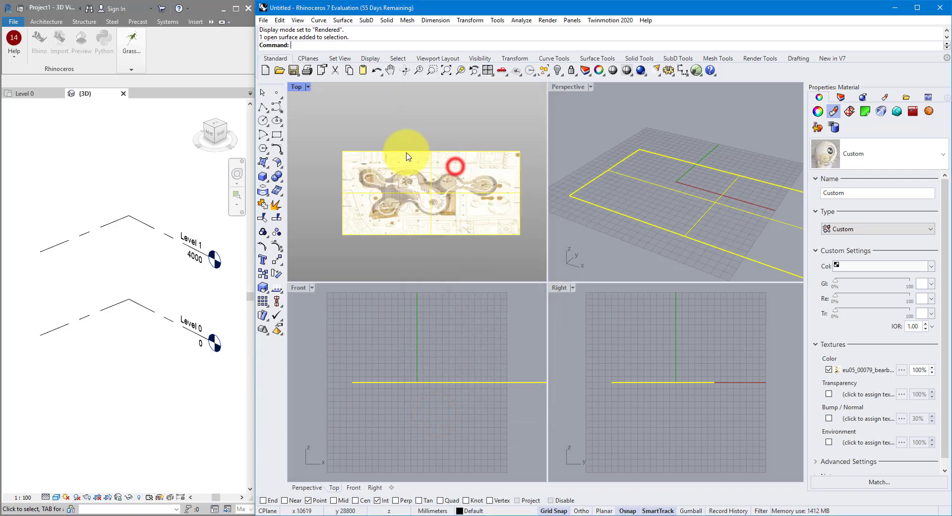
scroll(429, 164, down, 2)
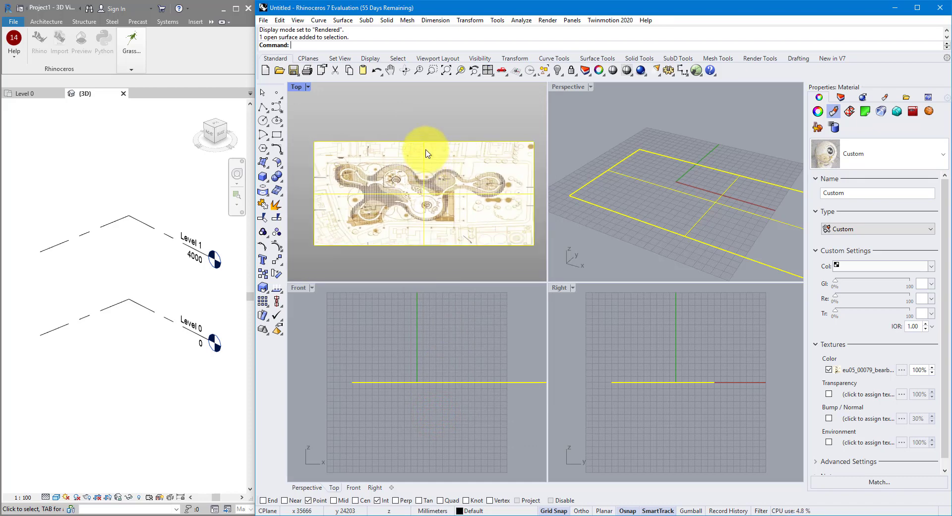
text(scale1d)
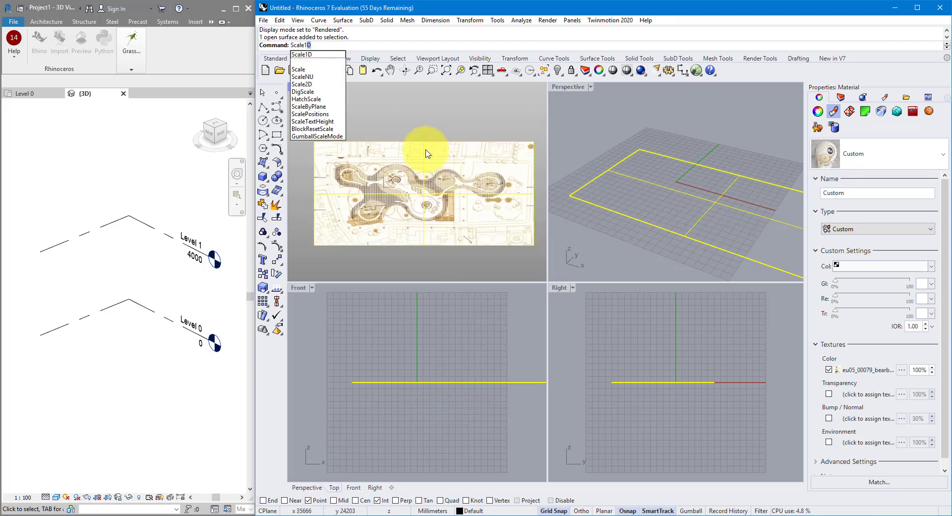
key(Return)
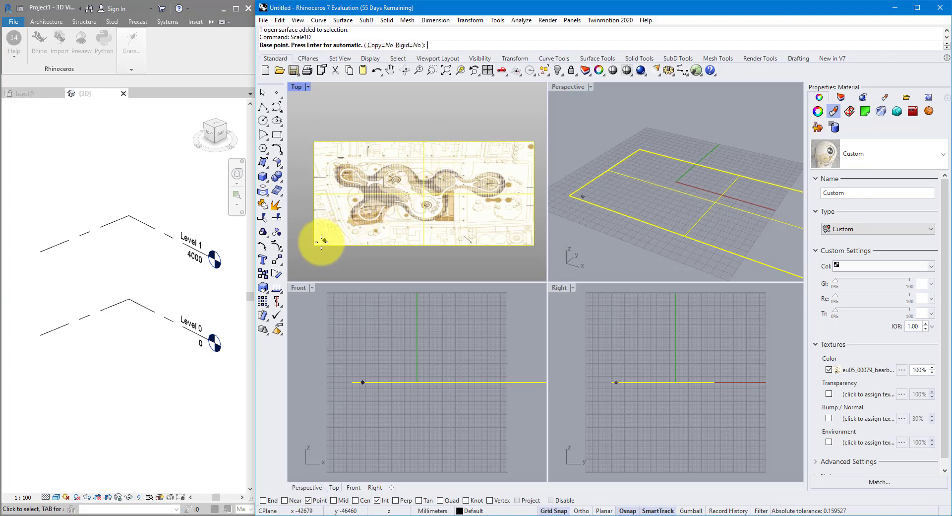
click(315, 244)
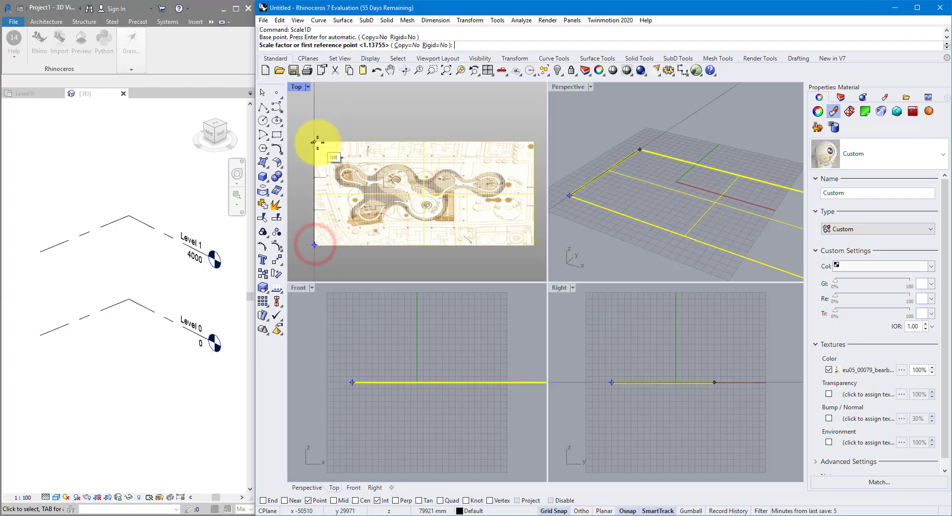
click(316, 142)
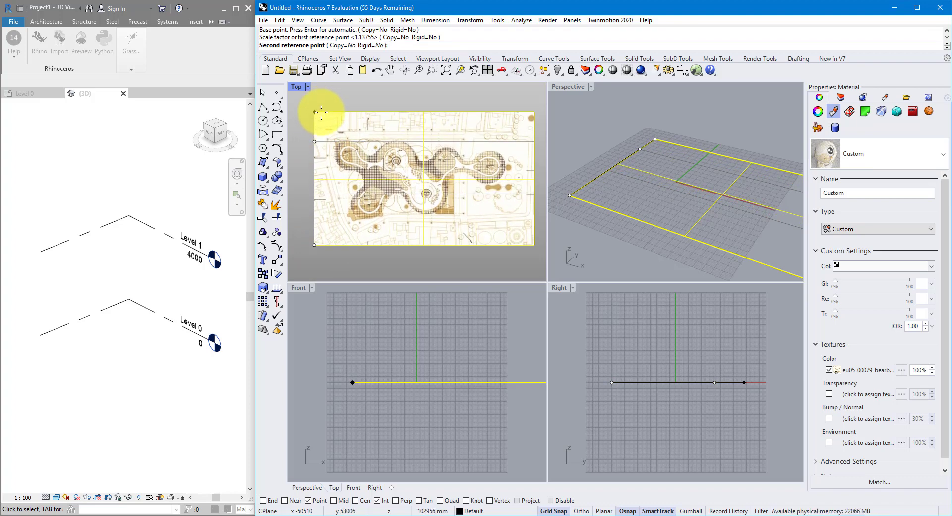
click(321, 112)
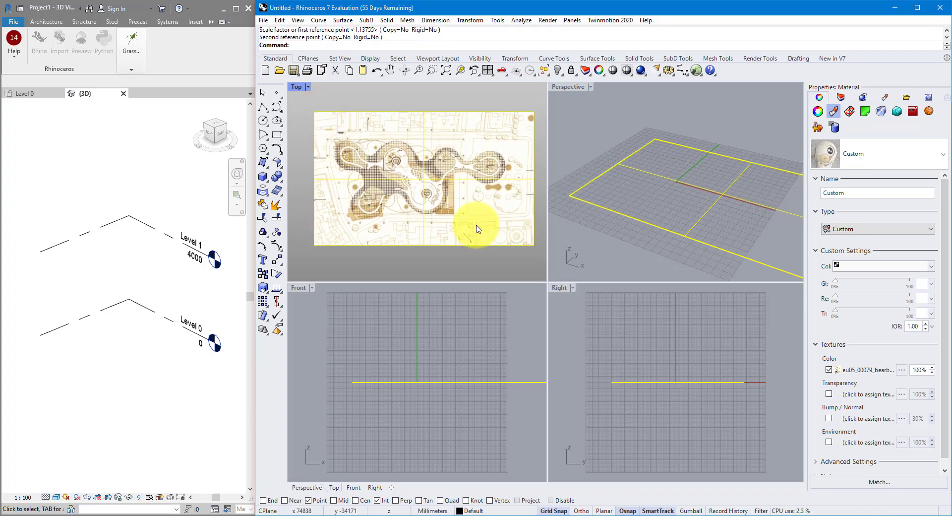
- Rotate the site plan plane 90 degrees counterclockwise about its lower-left corner, using its lower-right corner as the reference point
text(Rotate)
key(Return)
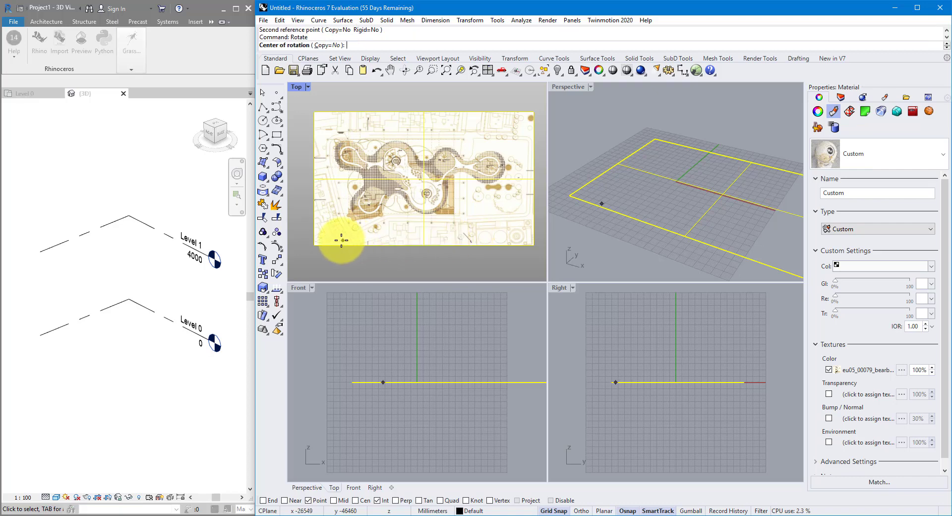
click(314, 244)
click(533, 246)
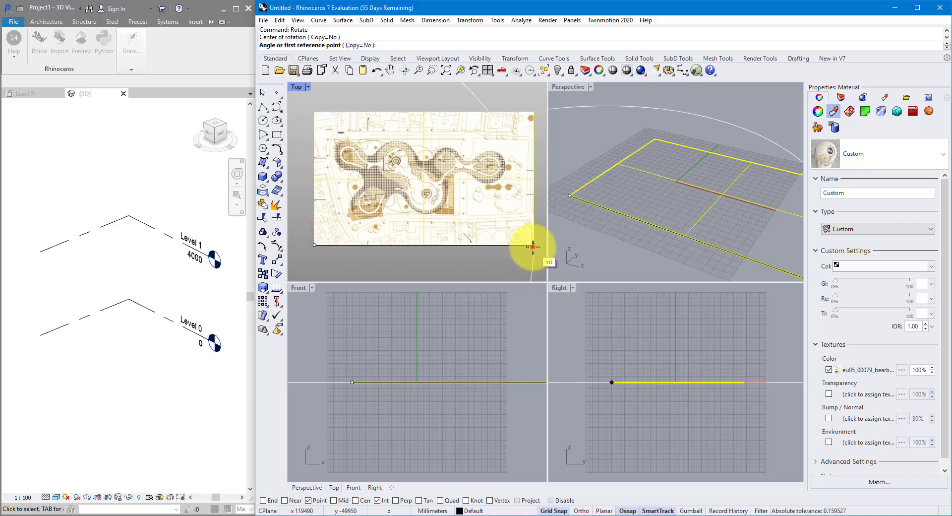
click(470, 166)
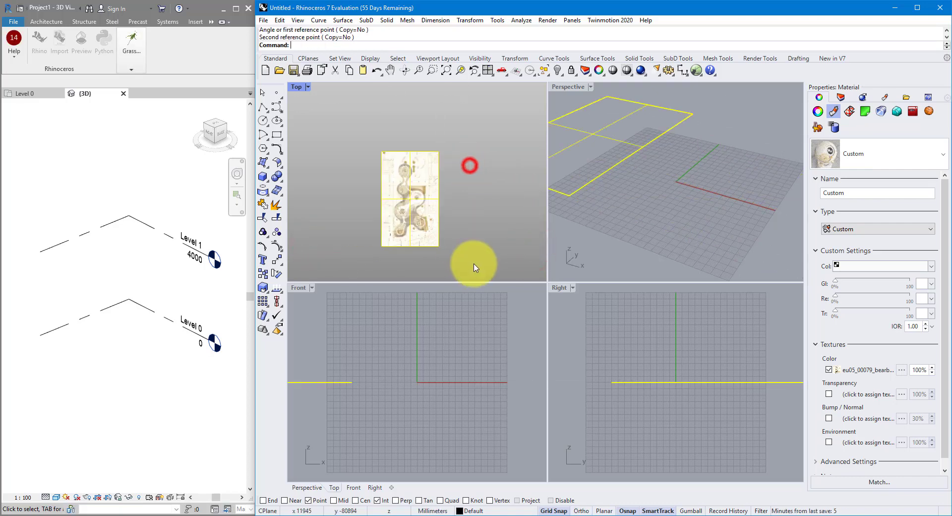
- Maximize the Top viewport, with the plane deselected, and save the model as demo1.3dm
scroll(399, 203, up, 3)
click(295, 88)
double_click(295, 88)
scroll(722, 322, up, 2)
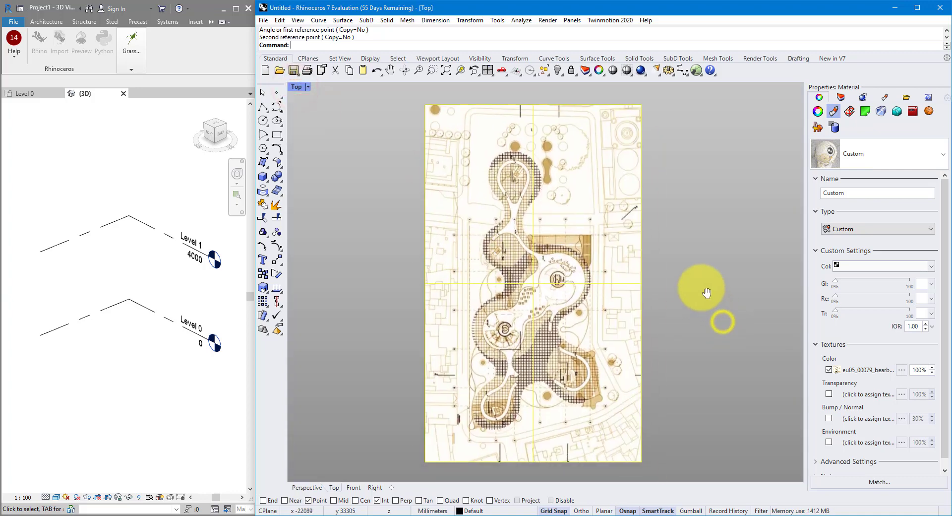
click(706, 297)
key(ctrl+s)
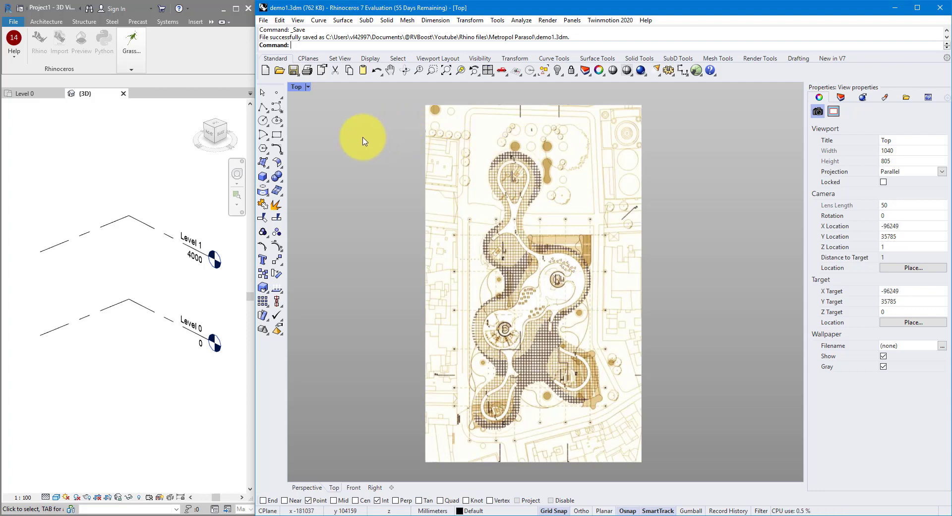
- Draw a reference circle with a radius of 170000 mm centered on the lower end of the Parasol structure
click(263, 122)
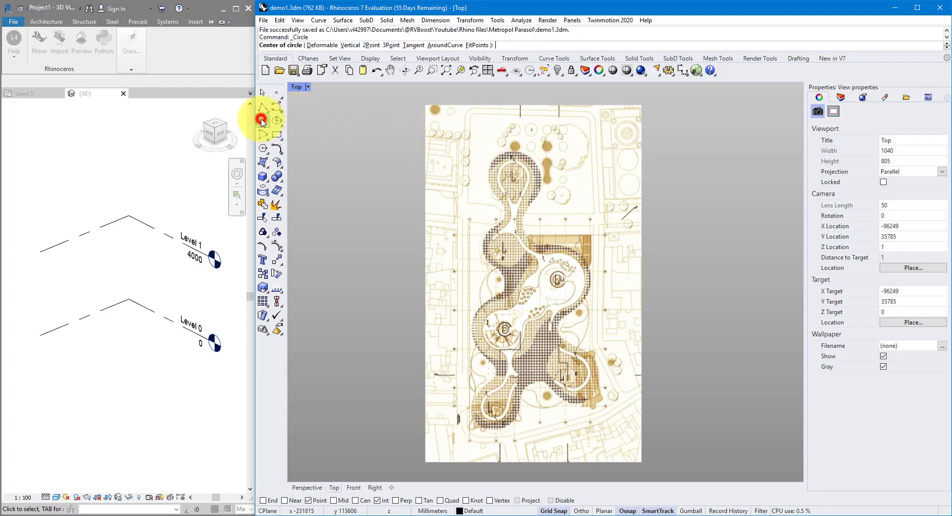
click(484, 427)
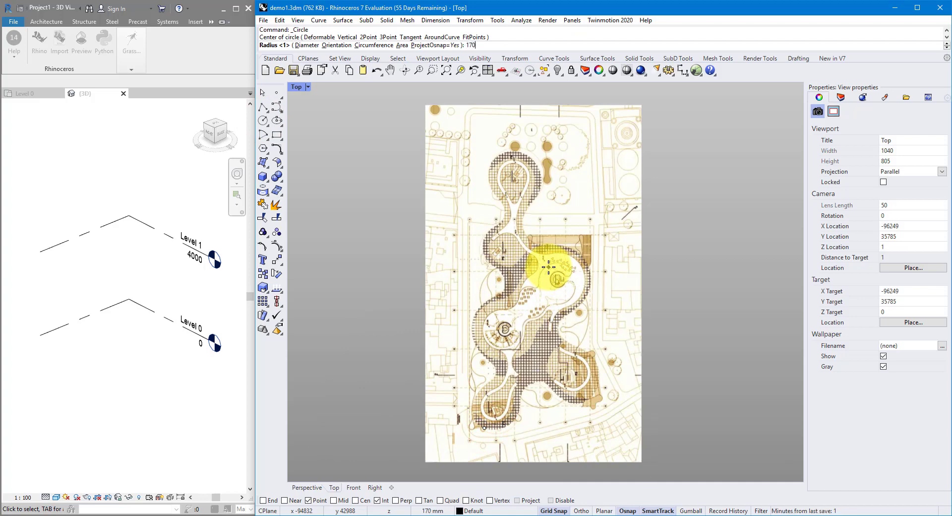
text(170000)
key(Return)
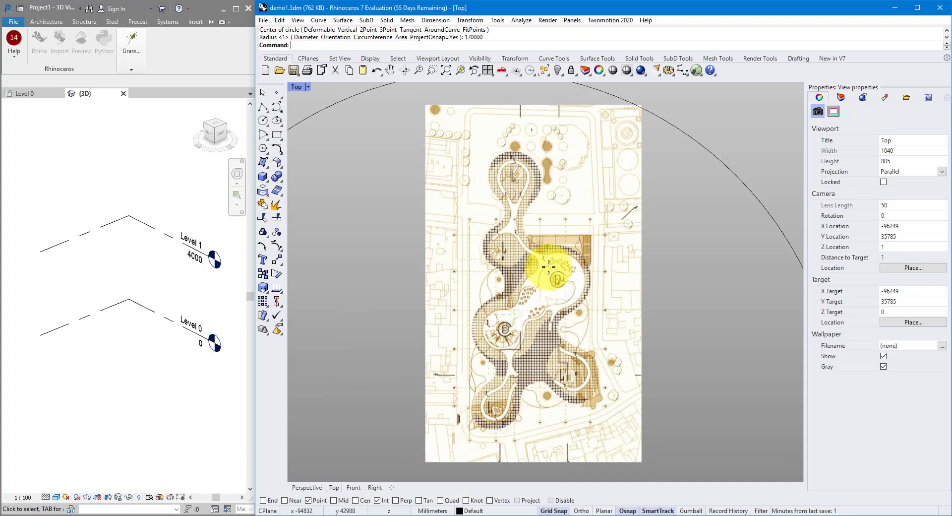
- Scale the plane from the structure's lower end until its upper end meets the 170000 mm circle, and delete the circle
scroll(549, 270, down, 2)
click(550, 270)
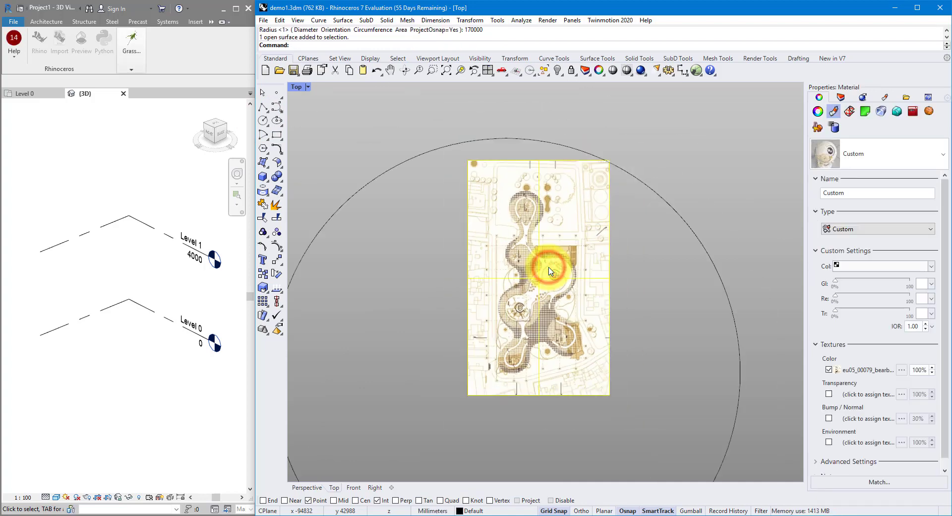
text(Sca)
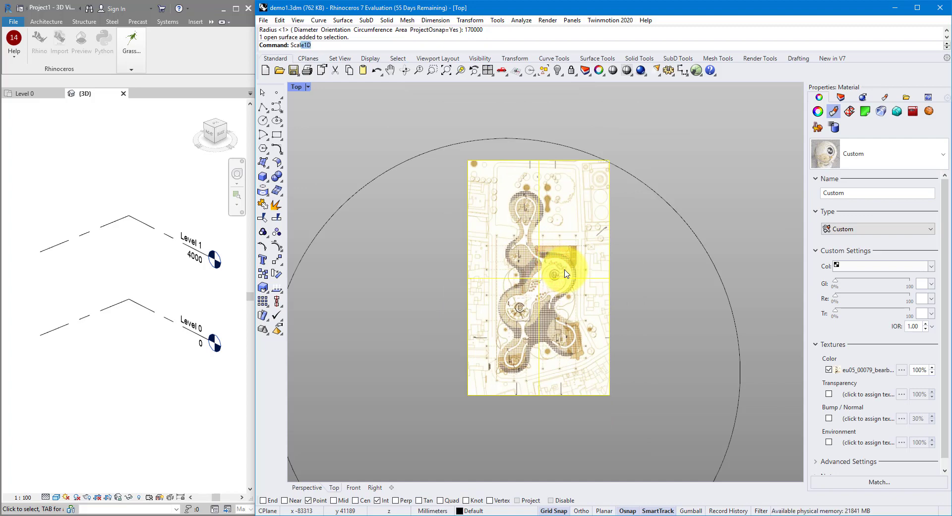
text(le)
key(Return)
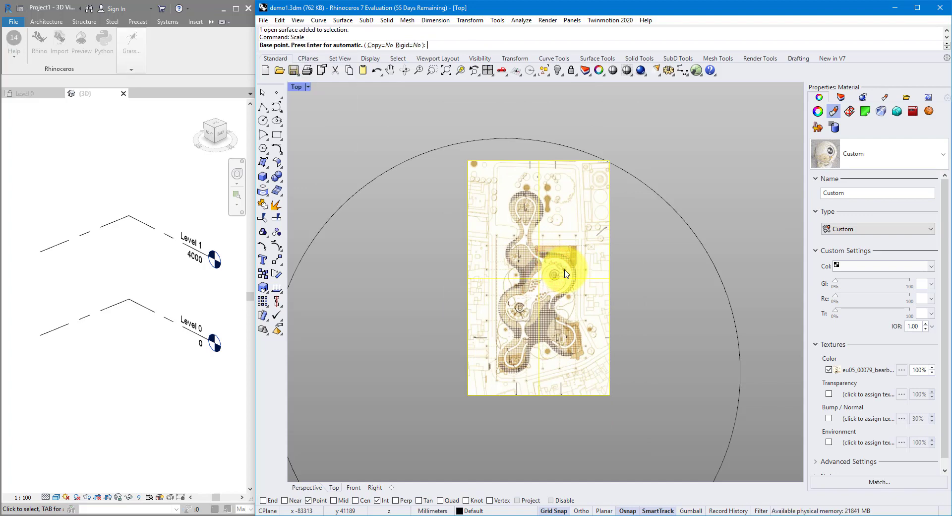
scroll(515, 372, up, 2)
click(504, 371)
scroll(503, 371, down, 2)
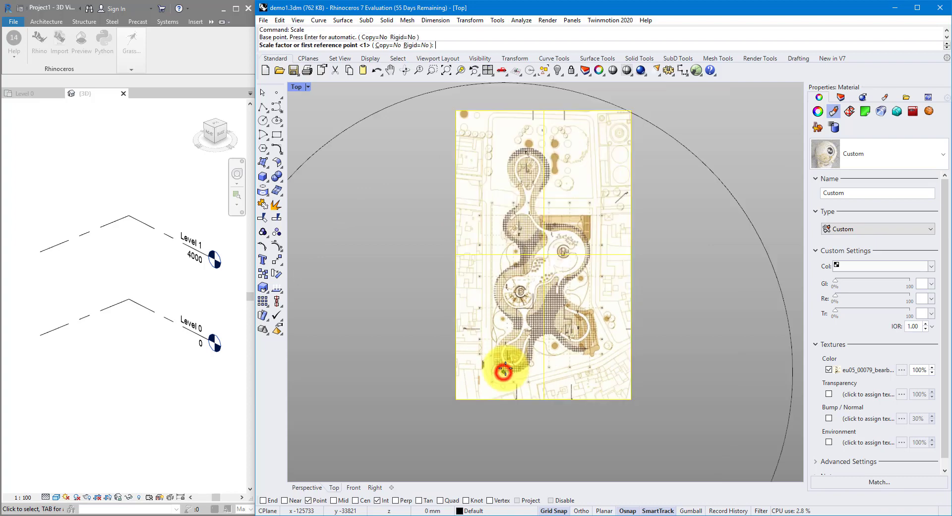
click(524, 191)
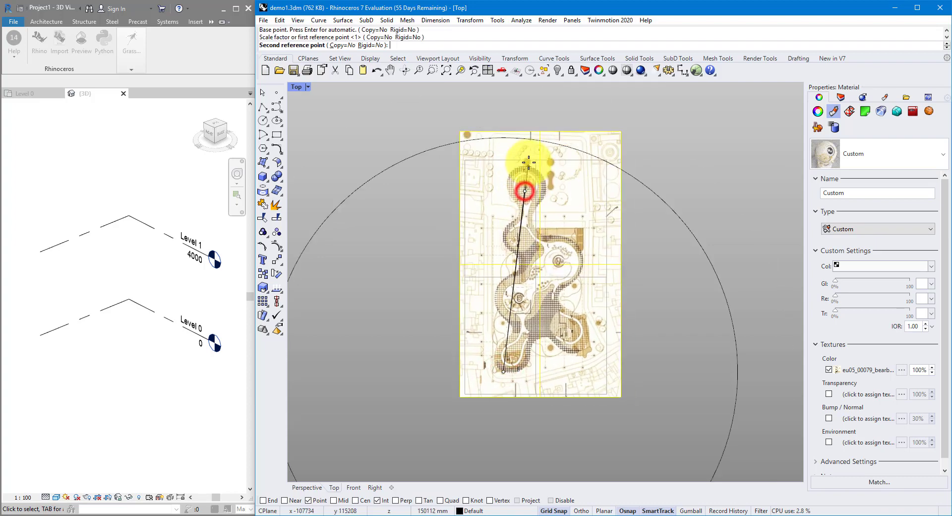
click(533, 139)
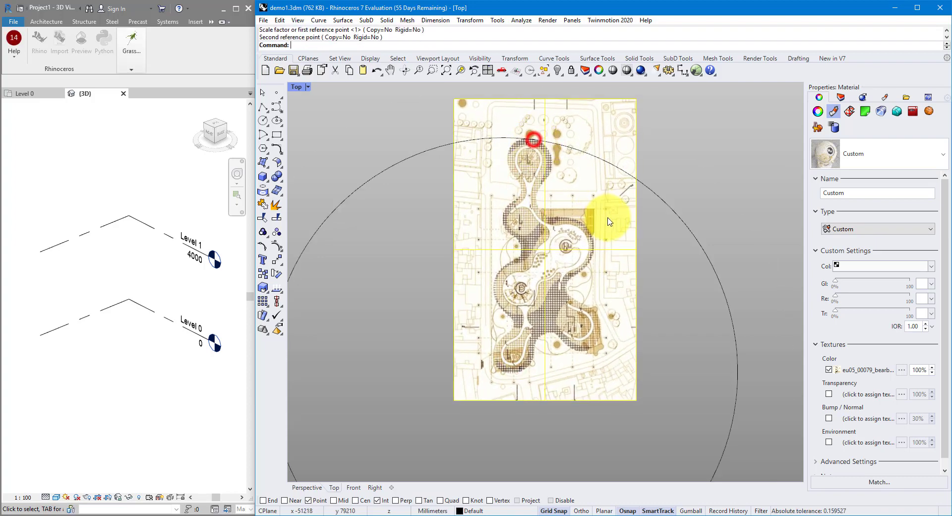
click(691, 229)
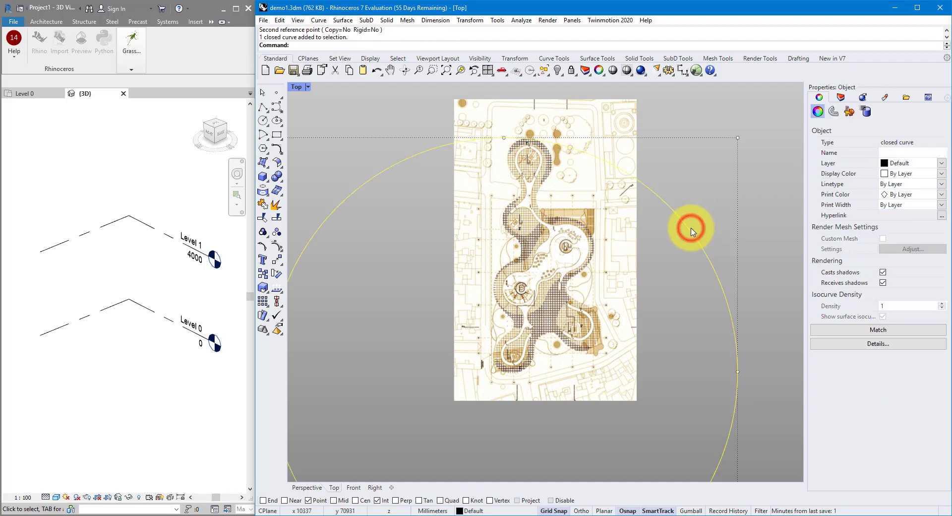
key(Delete)
- Draw a circle with a radius of about 17182 mm around the uppermost lobe of the structure on the plan
scroll(557, 159, up, 4)
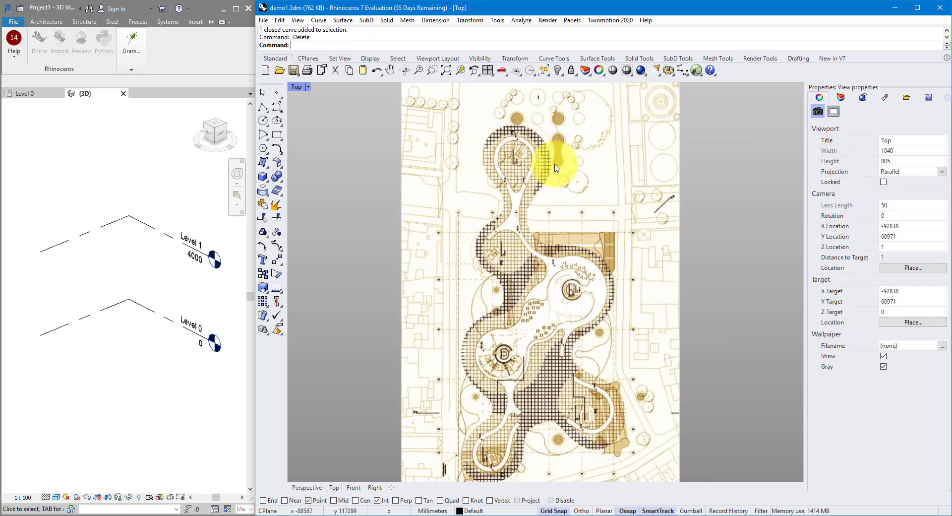
right_drag(556, 159, 602, 184)
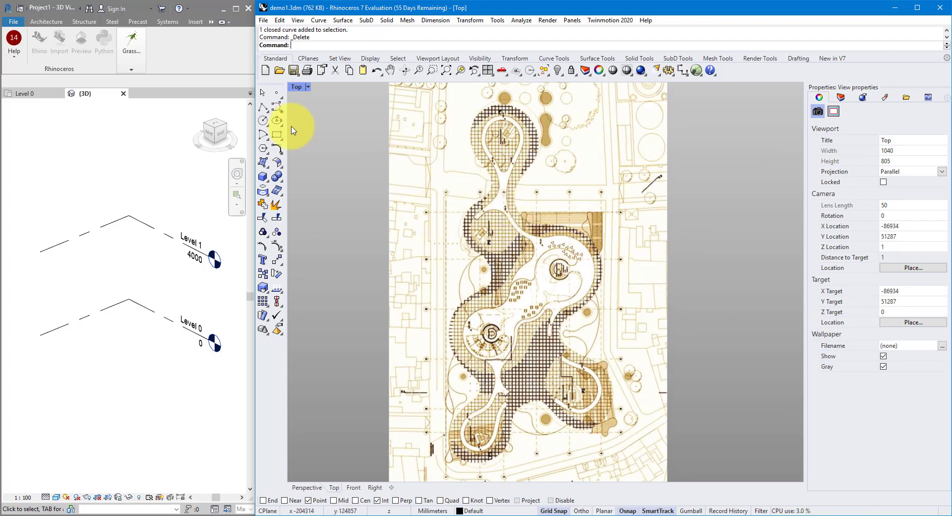
click(263, 121)
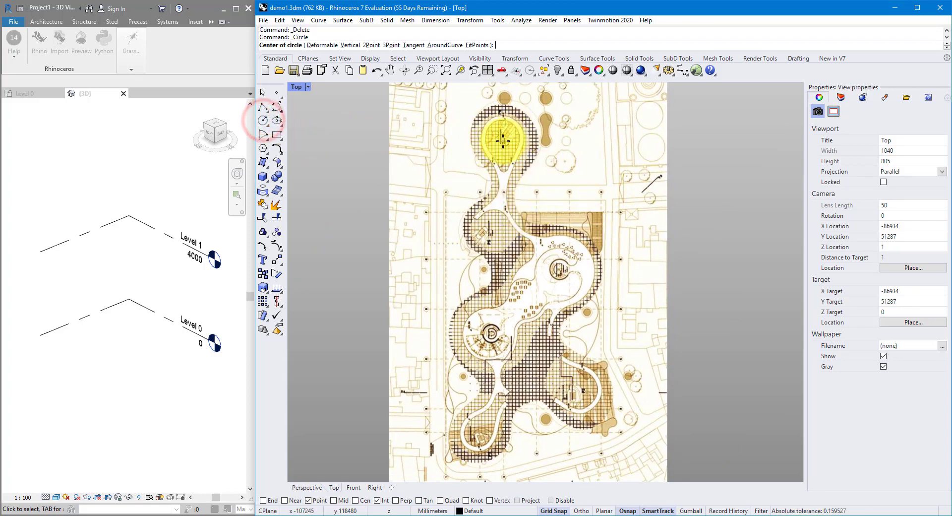
scroll(500, 135, up, 5)
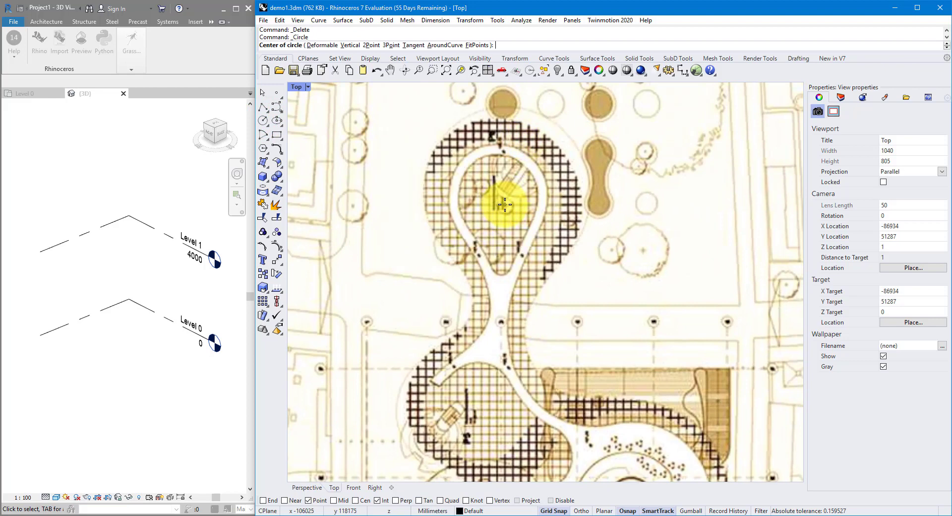
click(505, 205)
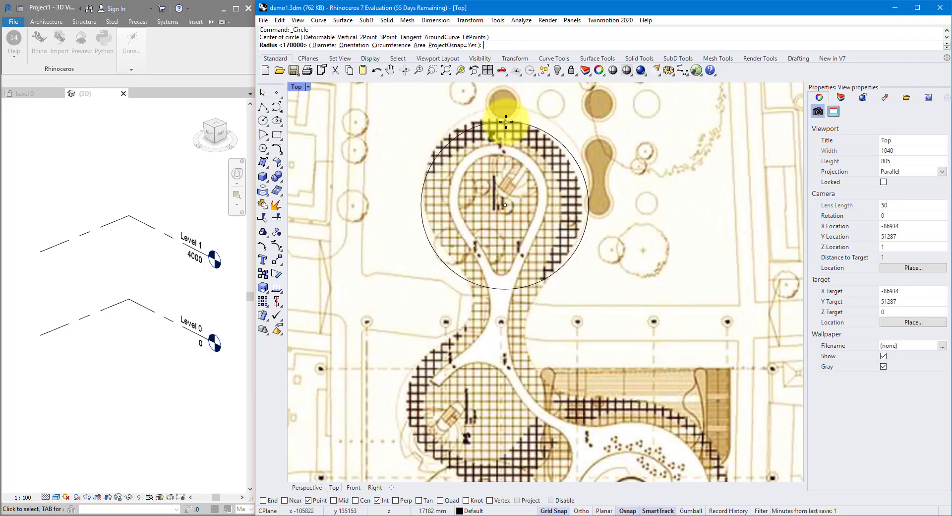
click(505, 121)
- Select the new circle's curve and set the color of the Default layer to red
right_drag(566, 301, 565, 268)
click(563, 233)
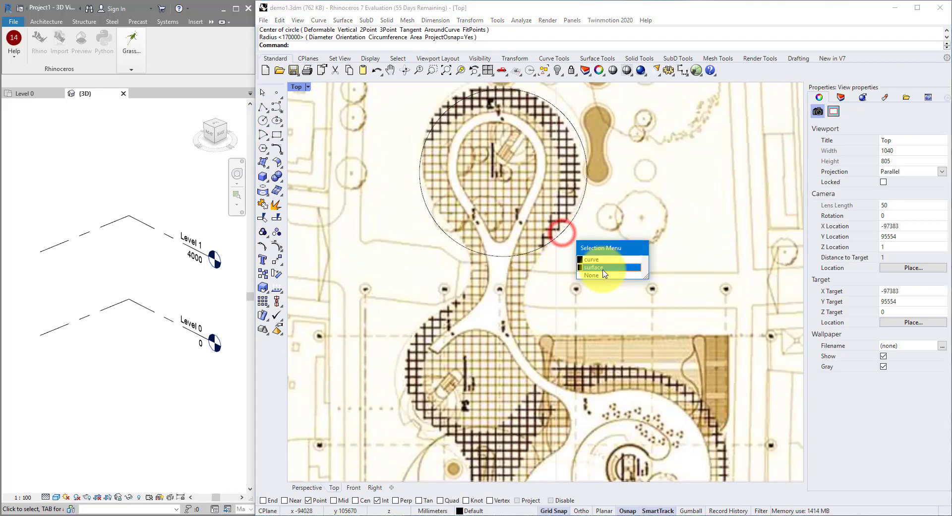
click(602, 258)
click(840, 97)
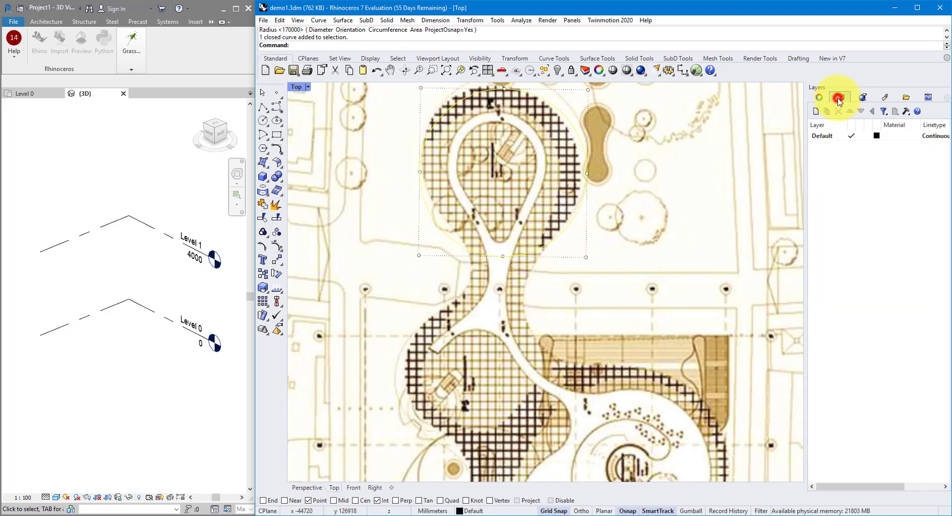
click(879, 137)
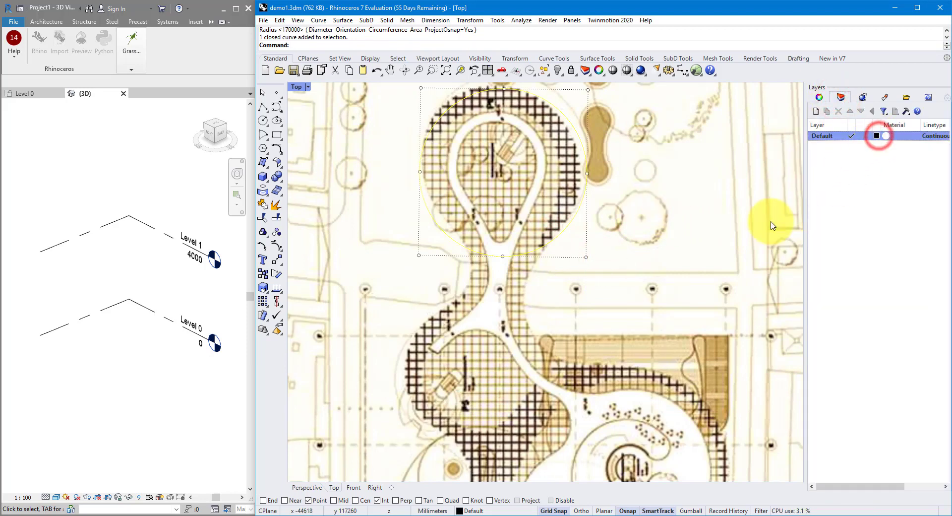
click(391, 286)
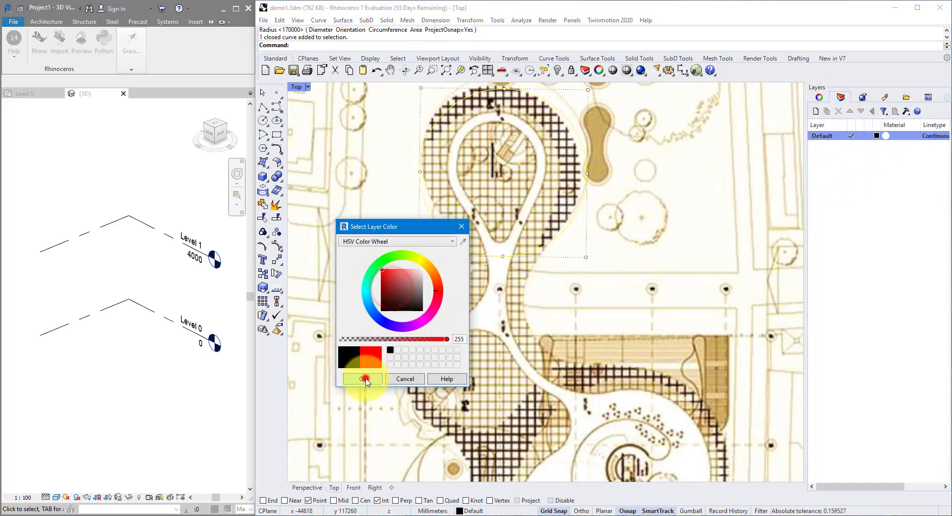
click(364, 379)
click(627, 219)
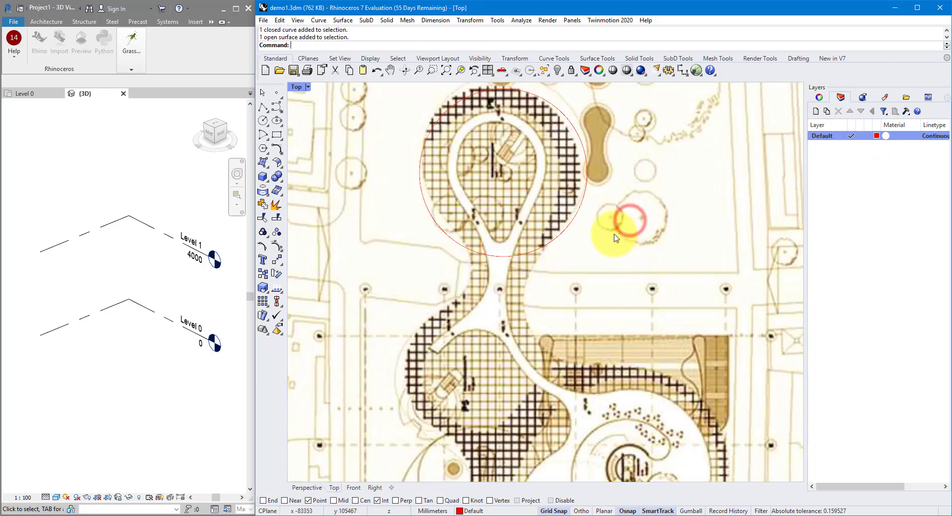
- Draw a circle of about 14161 mm radius around the second lobe and another around the large lobe to its lower right
scroll(612, 248, down, 3)
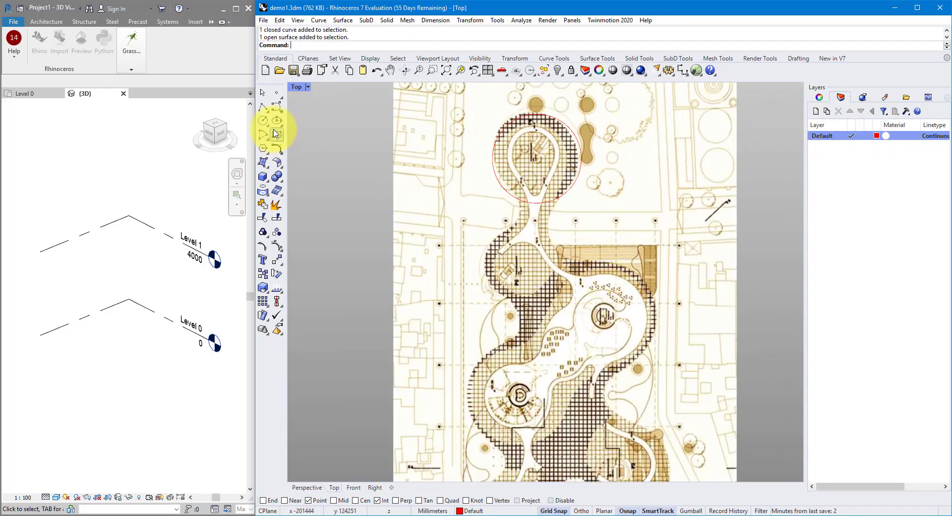
click(263, 122)
click(522, 264)
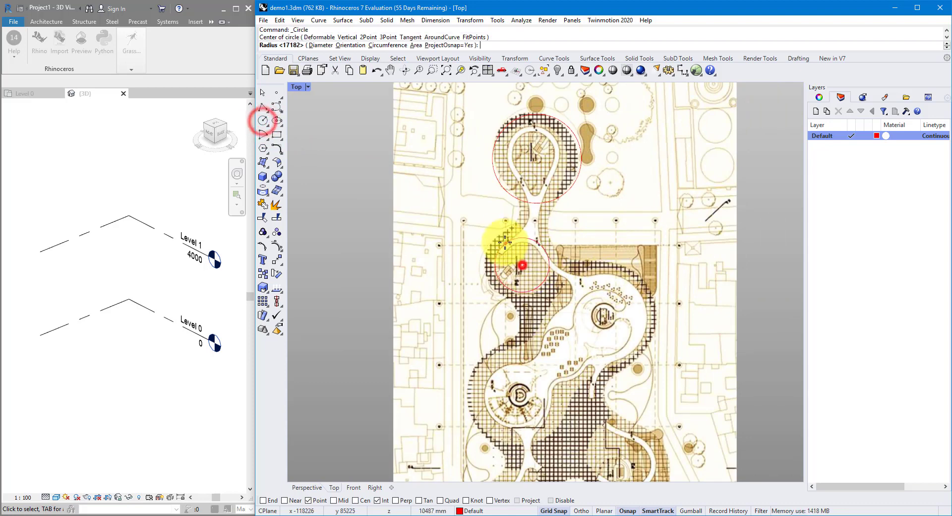
click(500, 236)
key(Return)
click(603, 314)
click(621, 267)
right_drag(620, 347, 587, 244)
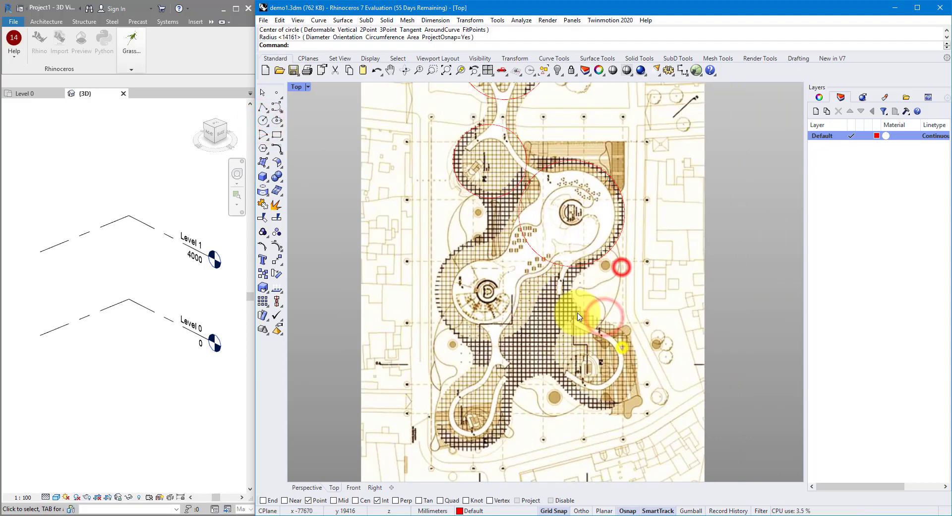
- Draw circles of about 19528 mm radius around the large left lobe and about 16235 mm radius around the lower-right lobe
right_click(534, 322)
click(485, 291)
click(452, 251)
key(Return)
click(599, 367)
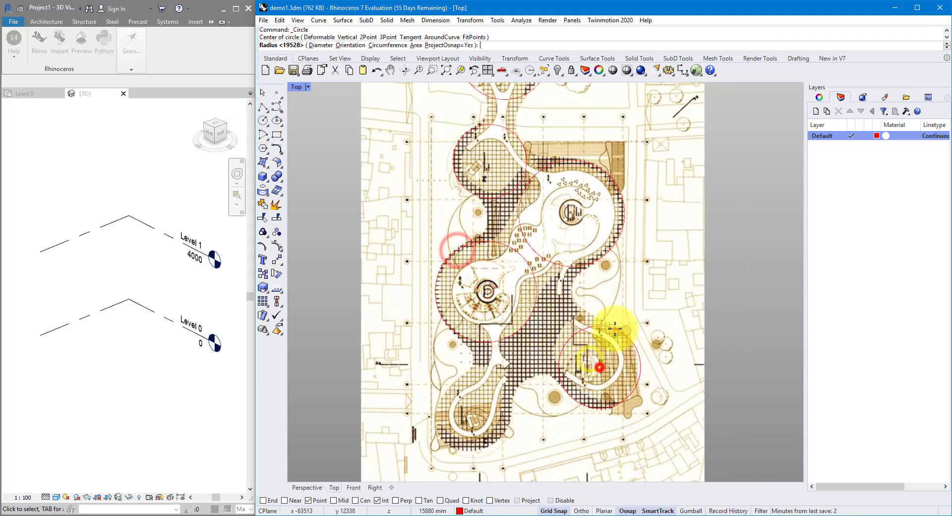
click(614, 327)
- Draw a circle around the lowest lobe at the lower-left end of the structure on the plan
key(Return)
click(473, 416)
click(470, 382)
scroll(519, 358, down, 1)
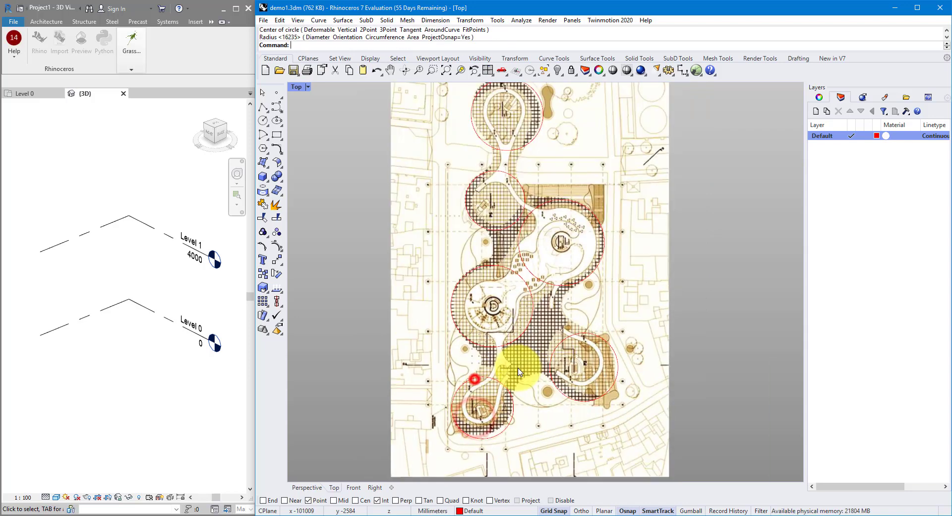
scroll(623, 326, down, 2)
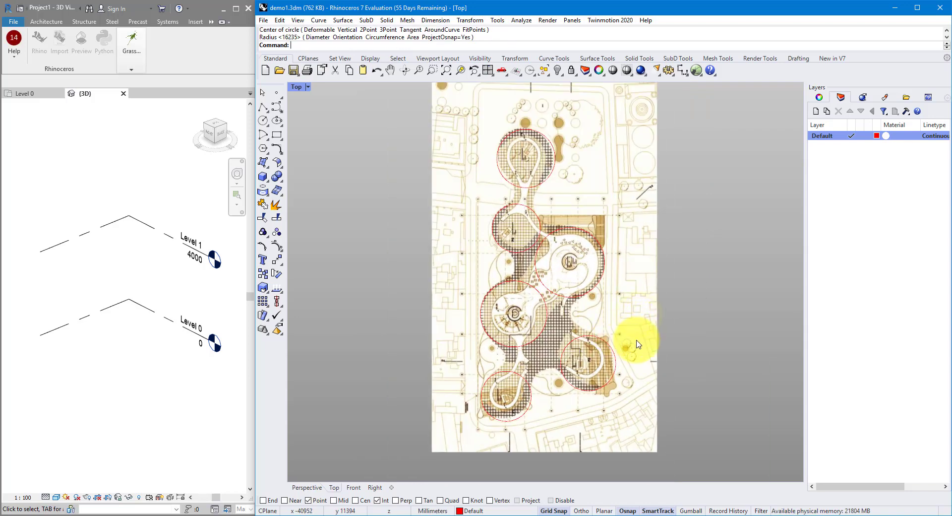
click(414, 139)
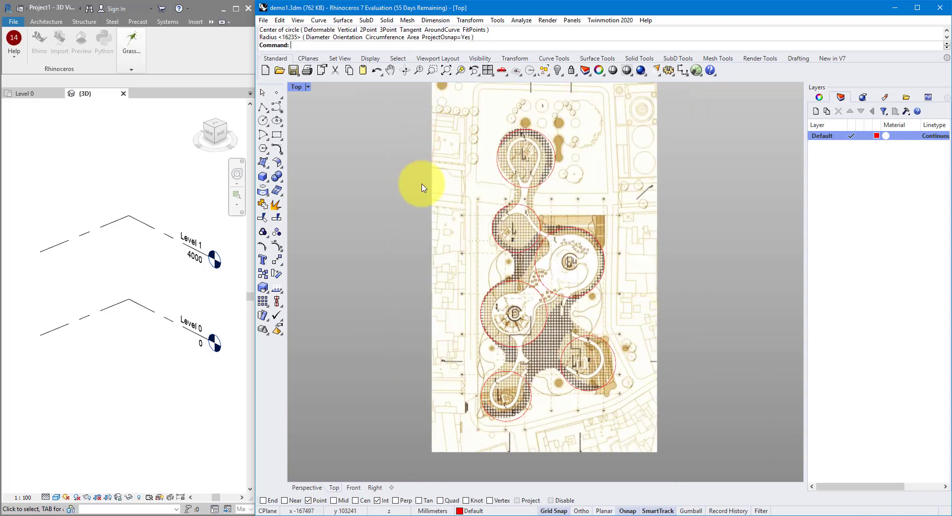
- Enable the Near object snap and draw a three-point arc joining the left sides of the uppermost and second lobe circles
scroll(540, 171, up, 4)
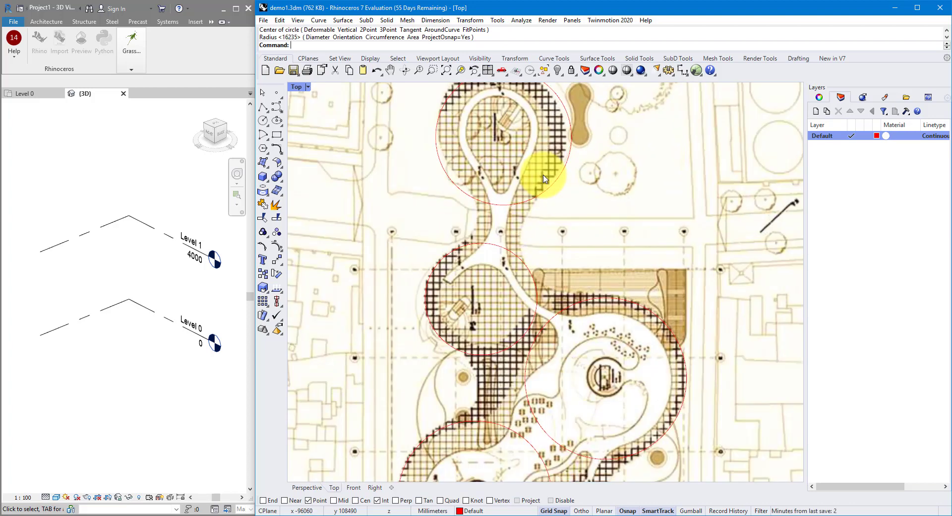
click(266, 137)
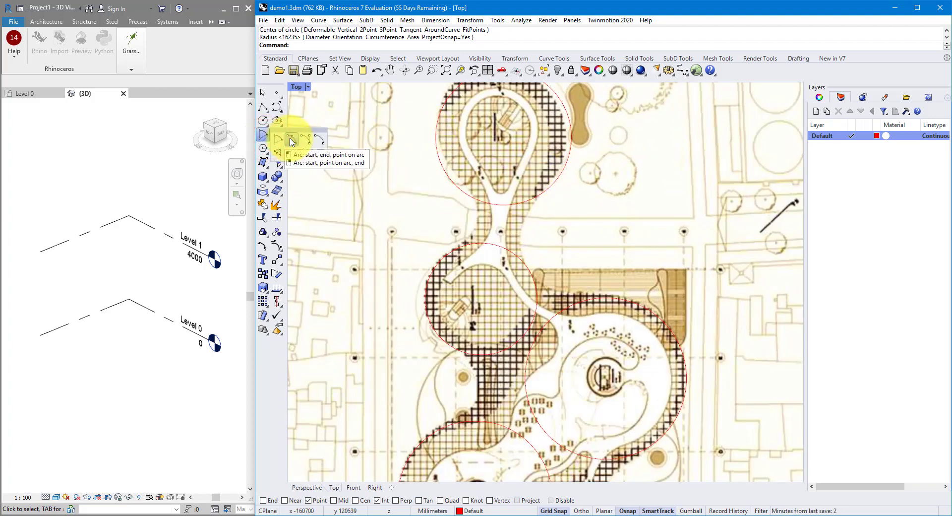
click(290, 141)
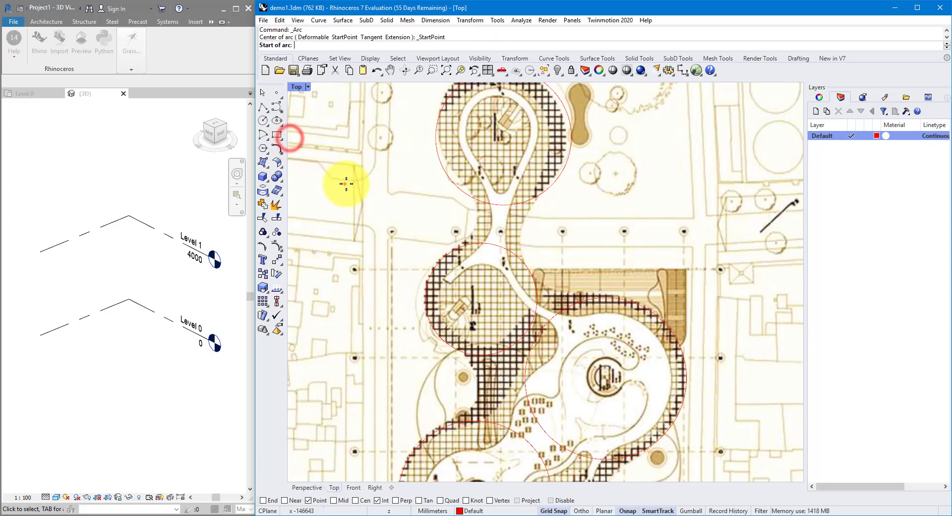
click(286, 501)
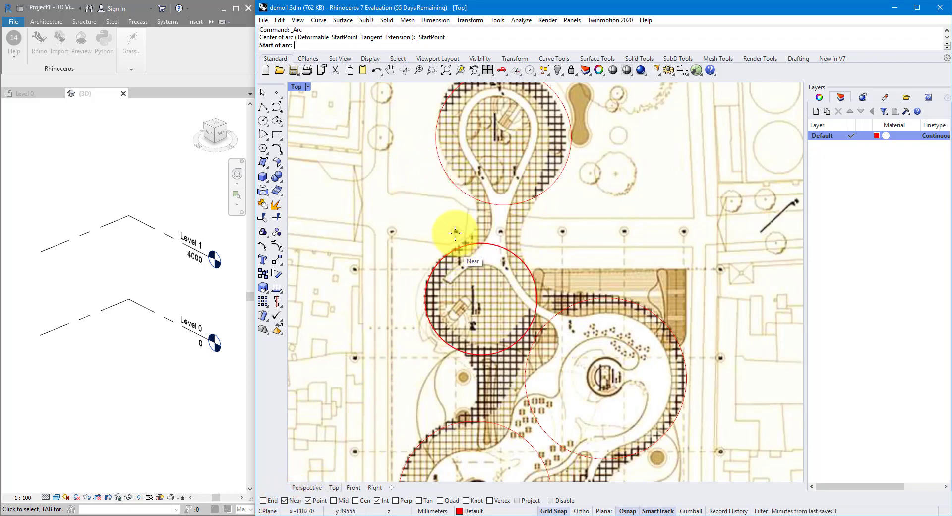
scroll(447, 179, up, 3)
click(447, 180)
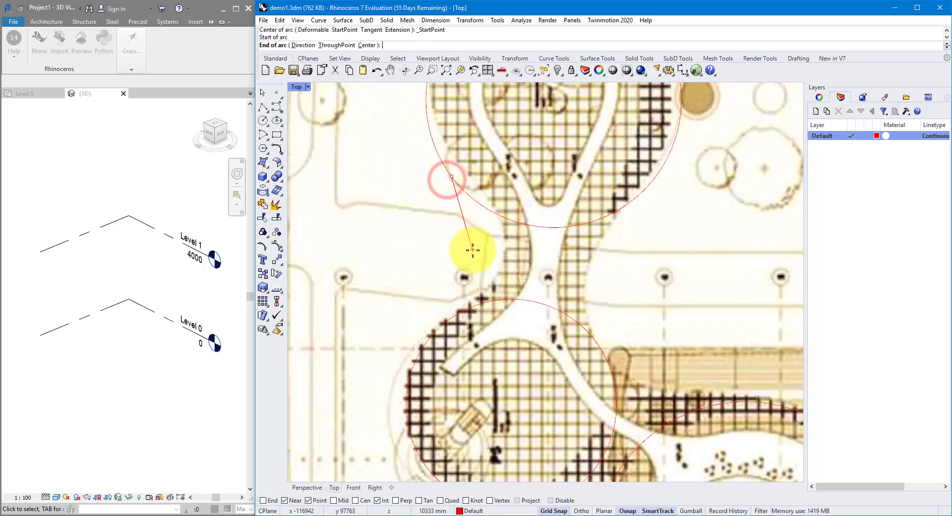
click(438, 321)
click(473, 253)
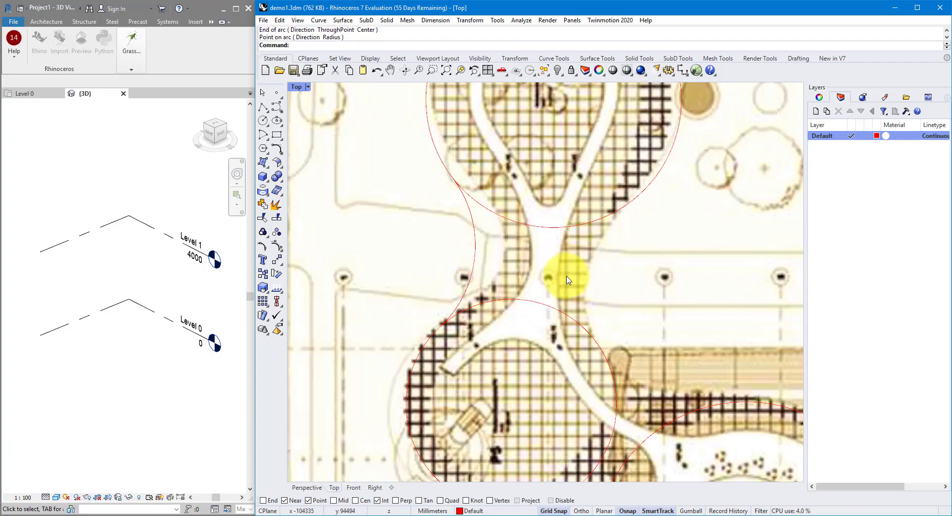
- Draw a matching arc joining the right sides of the uppermost and second lobe circles
key(Return)
click(628, 203)
click(597, 344)
click(586, 280)
scroll(586, 280, up, 2)
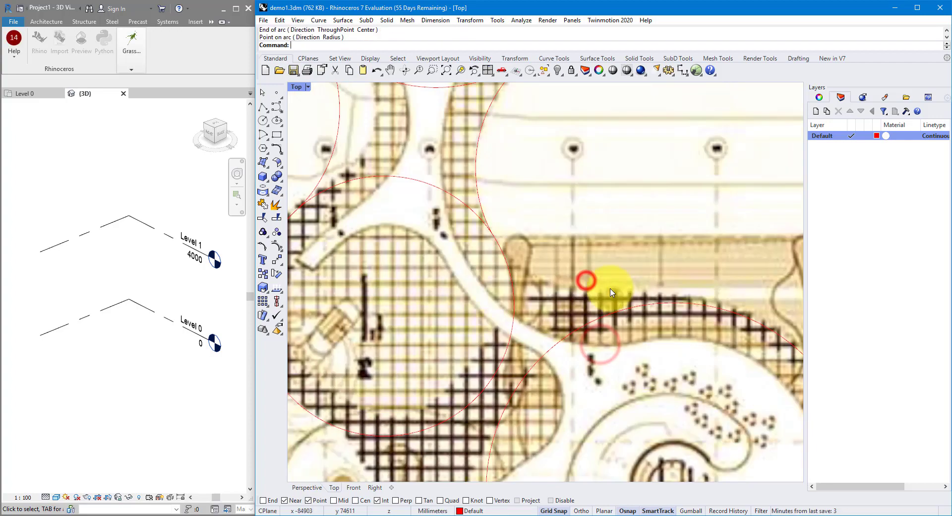
- Draw two arcs bridging the second lobe's circle and the top of the large right lobe's circle, the second one shorter and lower
key(Return)
click(503, 253)
click(676, 301)
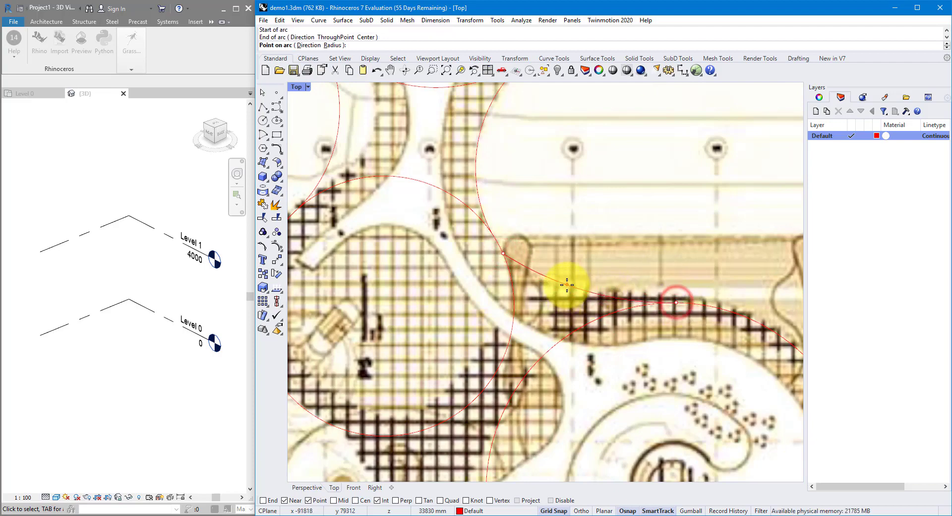
click(565, 288)
key(Return)
click(504, 255)
click(616, 310)
click(557, 305)
scroll(595, 287, down, 3)
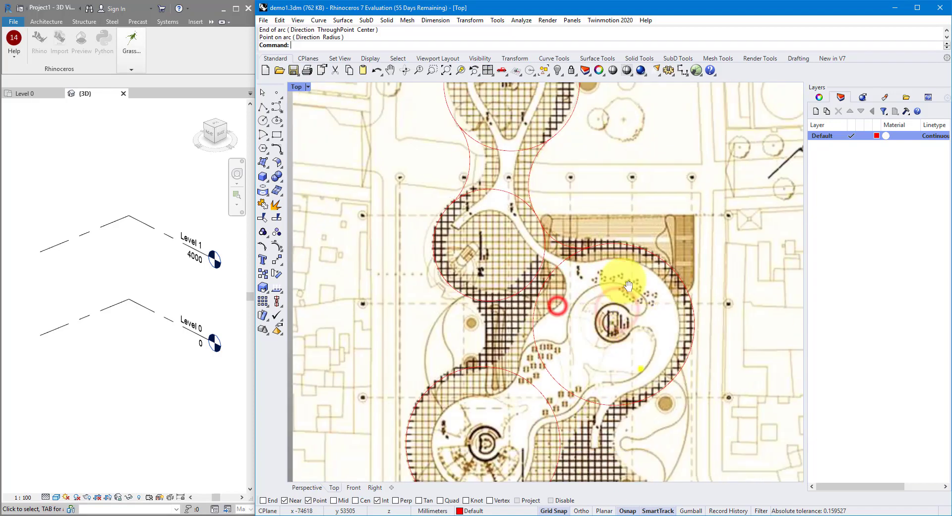
- Draw an interpolated curve along the structure's right edge, from the large right lobe's circle to the lower-right lobe's circle
scroll(564, 329, up, 3)
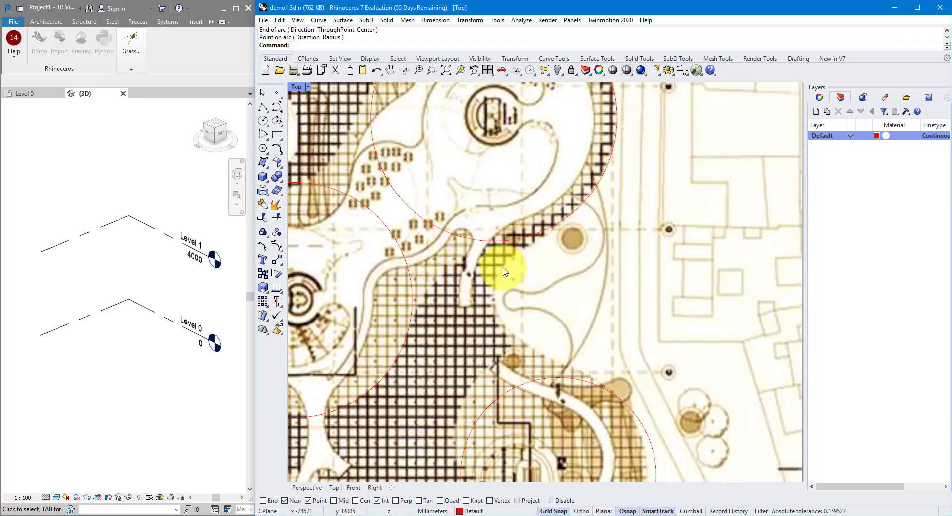
click(282, 114)
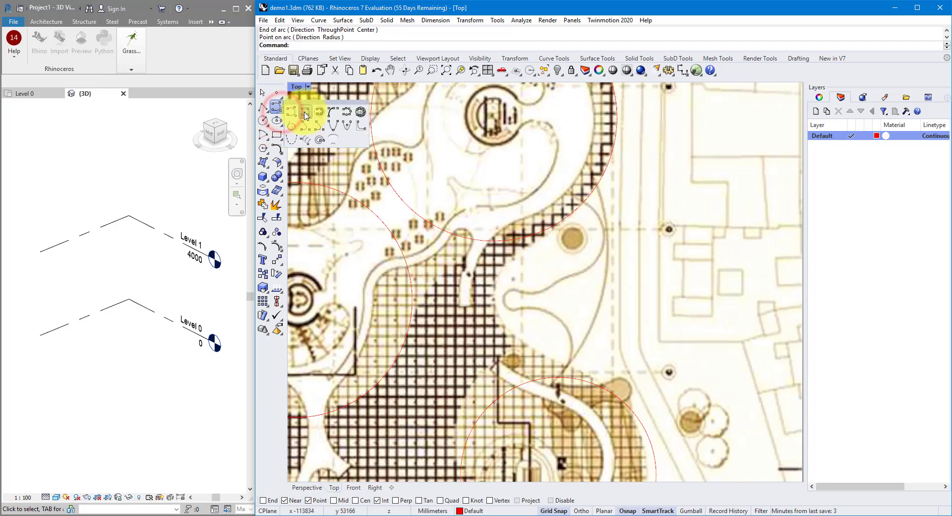
click(306, 115)
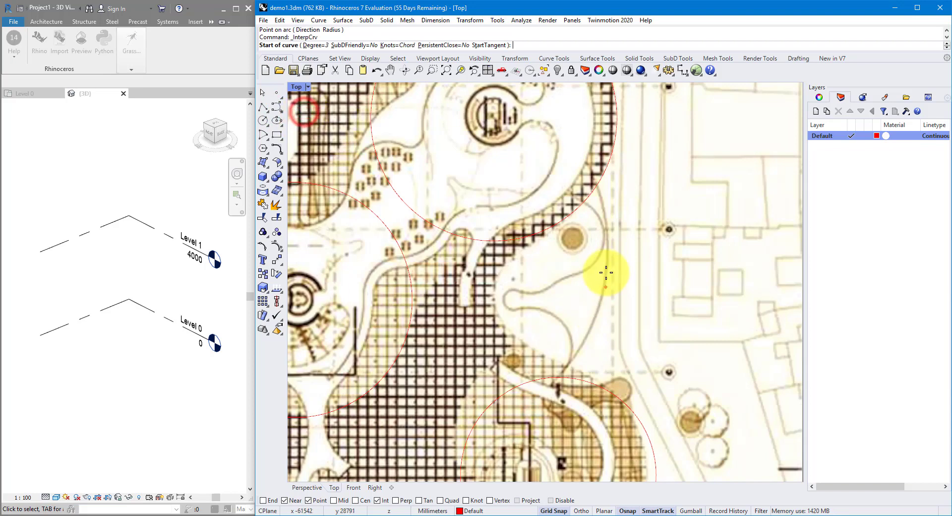
click(564, 219)
click(531, 249)
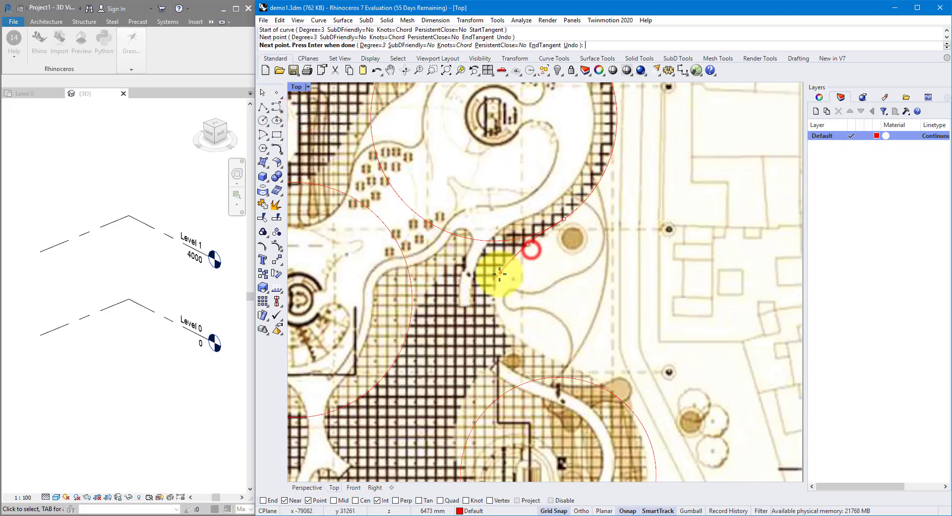
click(498, 275)
click(495, 311)
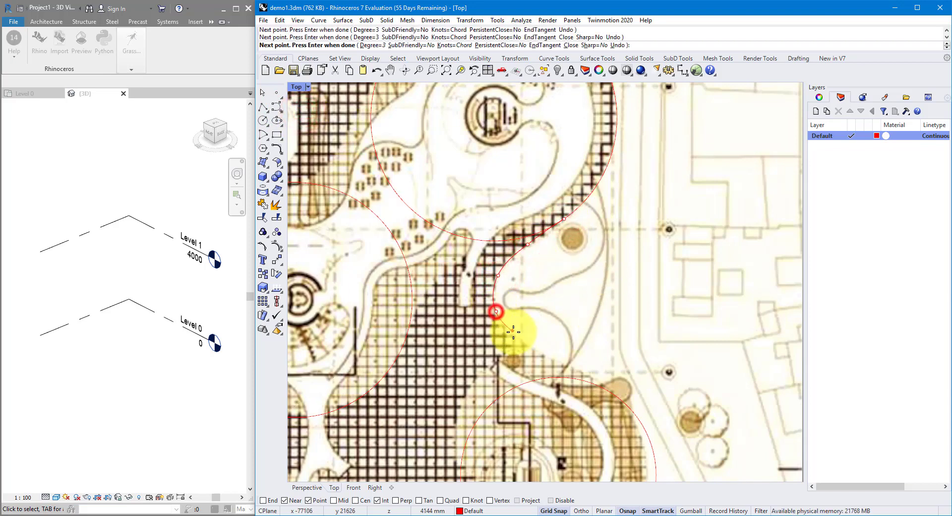
click(515, 339)
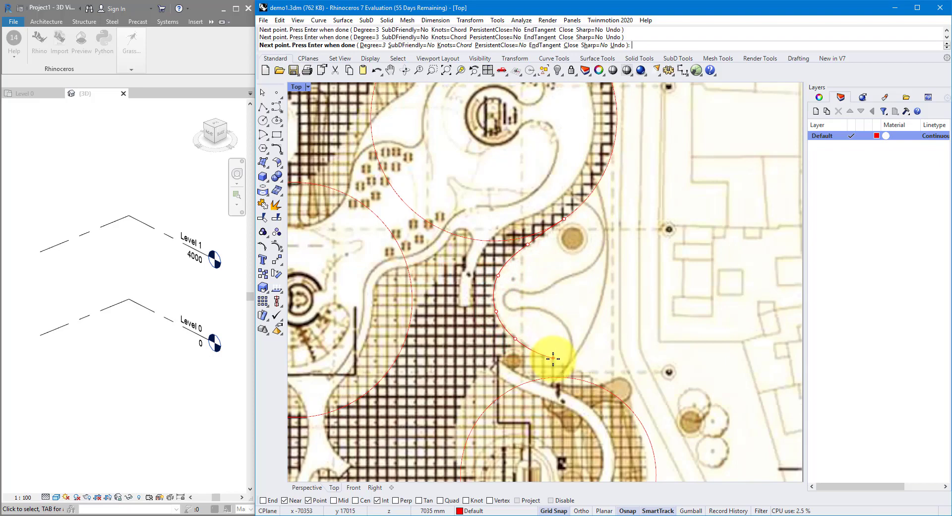
click(554, 361)
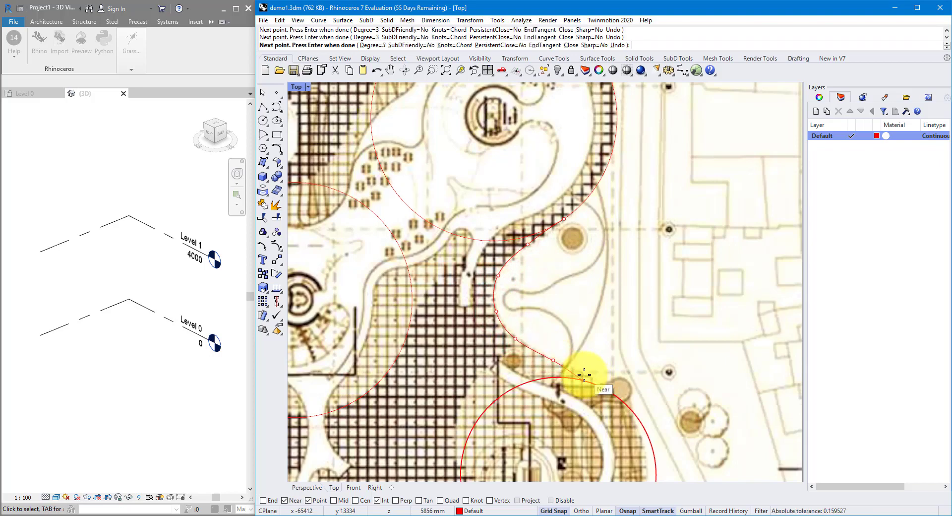
scroll(582, 374, up, 5)
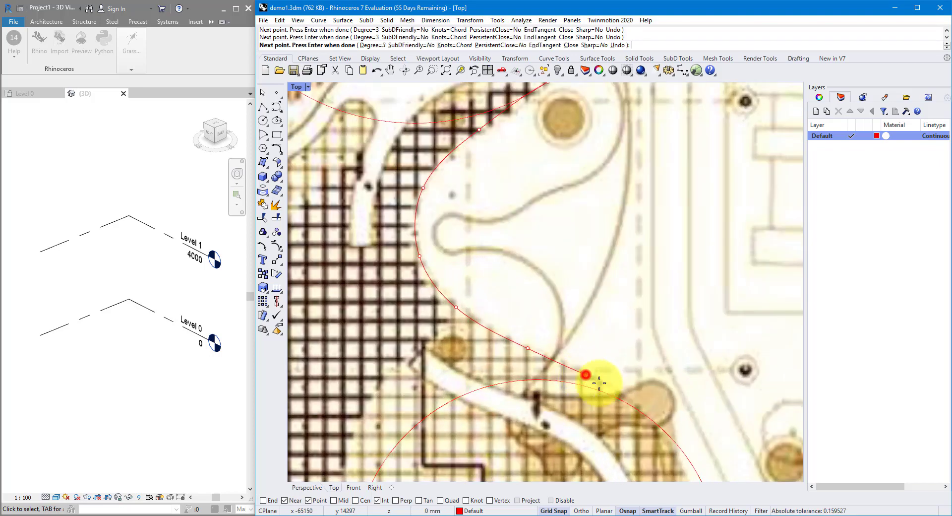
right_click(644, 412)
- Draw an interpolated curve along the concave bottom edge, from the lower-right lobe's circle to the lowest lobe's circle
scroll(637, 292, down, 5)
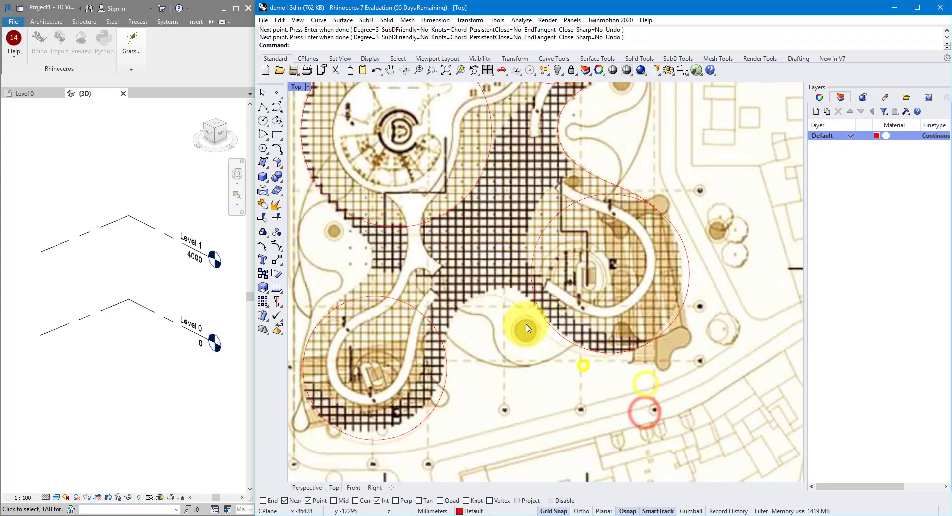
scroll(521, 325, up, 4)
right_click(549, 312)
click(549, 310)
click(521, 276)
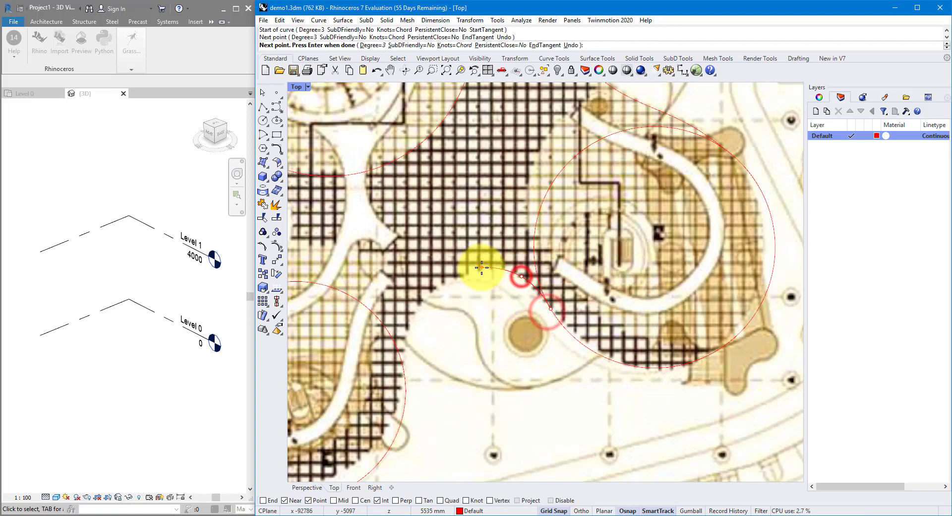
click(480, 267)
click(429, 288)
right_click(404, 303)
- Trace the concave left edge between the large left lobe's circle and the lowest lobe's circle with an interpolated curve
right_click(473, 327)
scroll(471, 340, down, 3)
scroll(441, 240, up, 3)
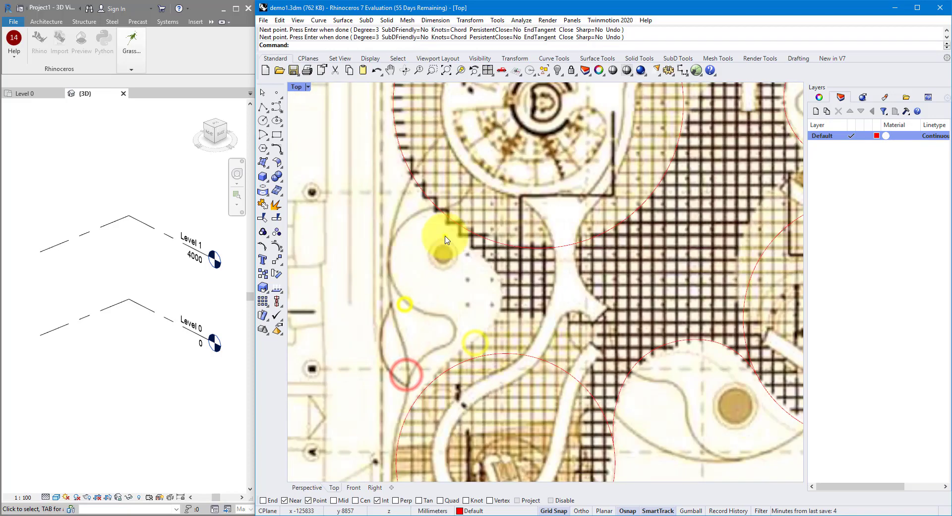
click(441, 214)
click(464, 231)
click(491, 264)
click(501, 294)
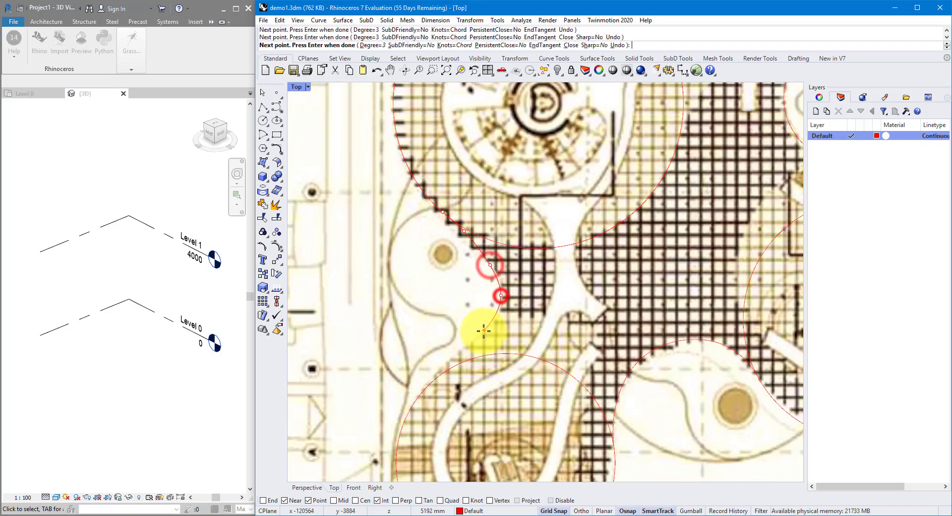
click(482, 330)
click(452, 358)
click(427, 383)
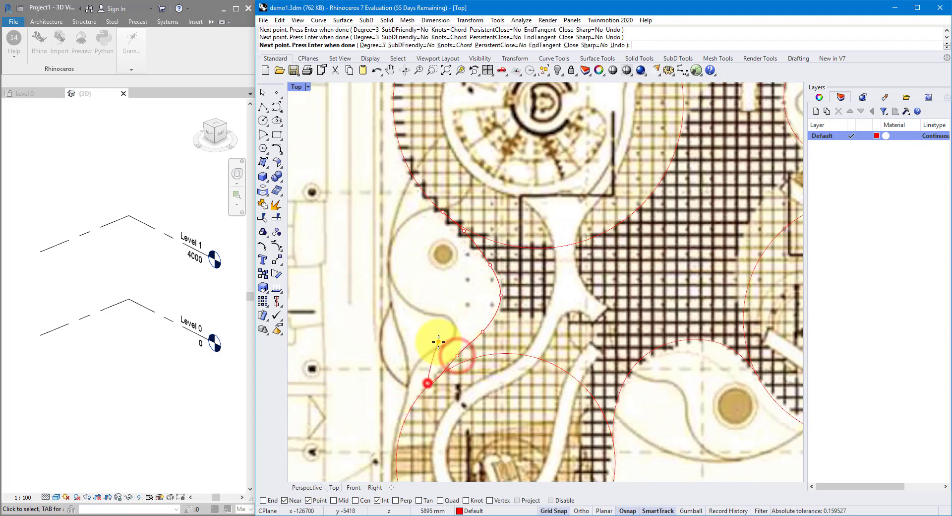
right_click(437, 341)
- Try to bridge the large left lobe's circle and the second lobe's circle along the left edge with a three-point arc
scroll(492, 331, down, 8)
right_click(491, 235)
scroll(477, 241, up, 8)
right_click(452, 302)
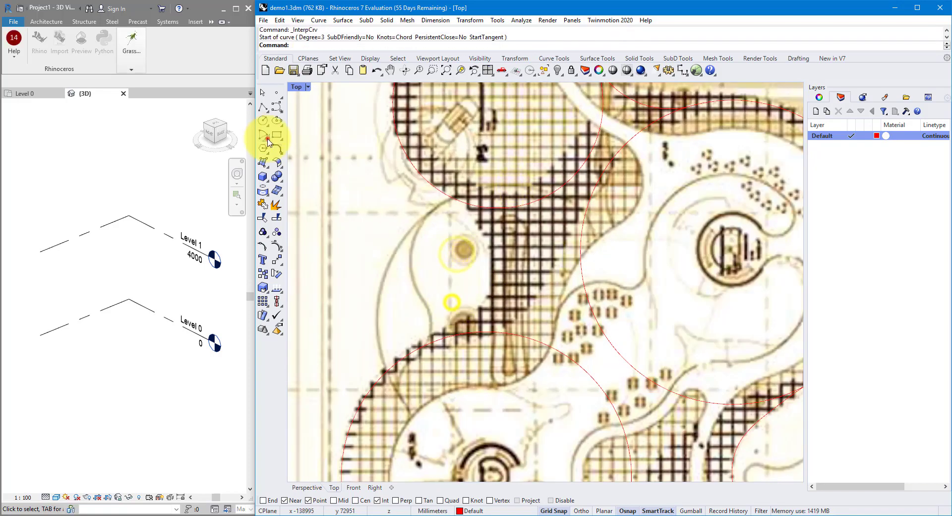
click(269, 139)
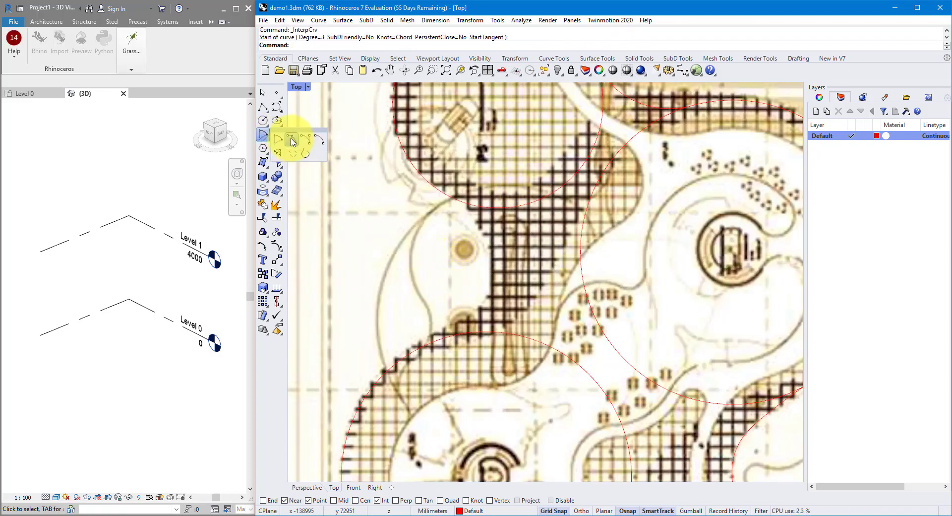
click(292, 140)
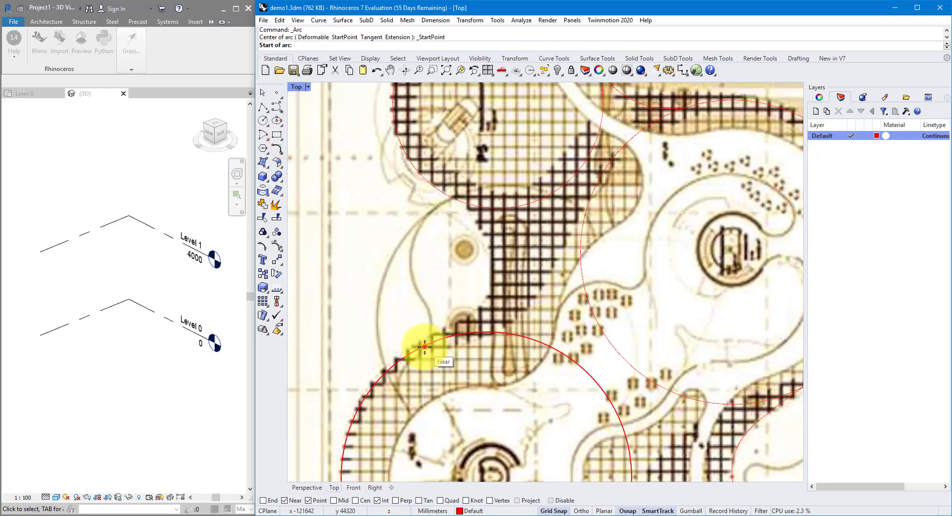
click(424, 346)
click(461, 203)
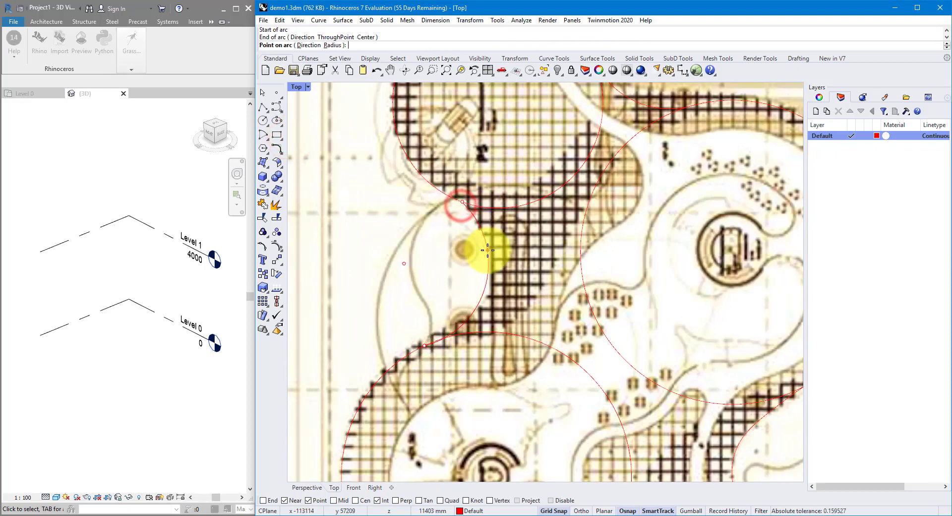
click(480, 253)
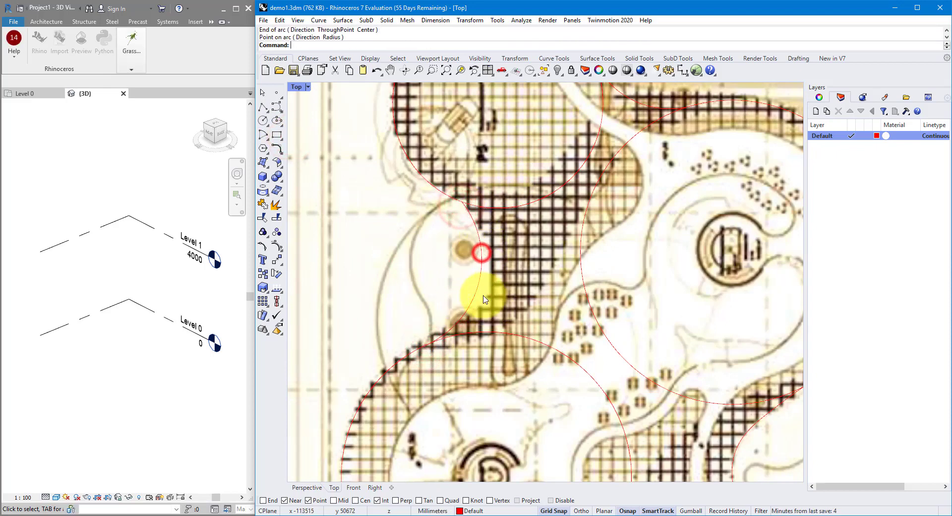
- Draw an interpolated curve along the left edge, from the large left lobe's circle up to the second lobe's circle
click(278, 107)
click(296, 113)
click(416, 348)
click(449, 327)
click(425, 232)
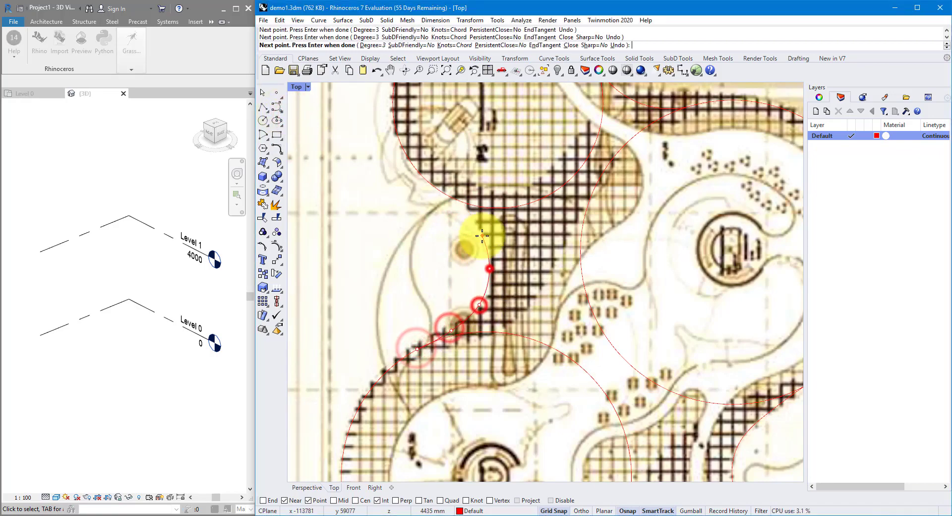
click(454, 203)
key(Return)
scroll(475, 276, down, 5)
scroll(474, 275, down, 2)
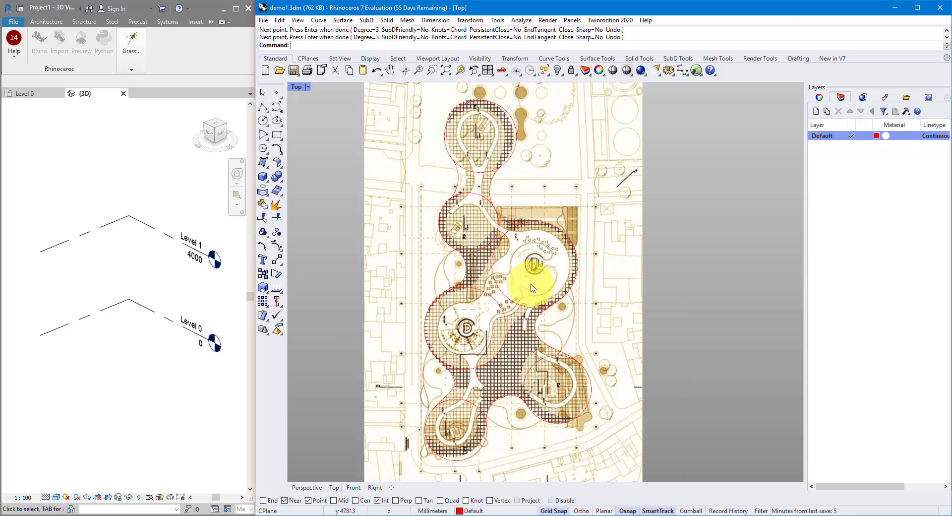
- Set the Top viewport's display mode to Shaded
right_drag(476, 276, 508, 286)
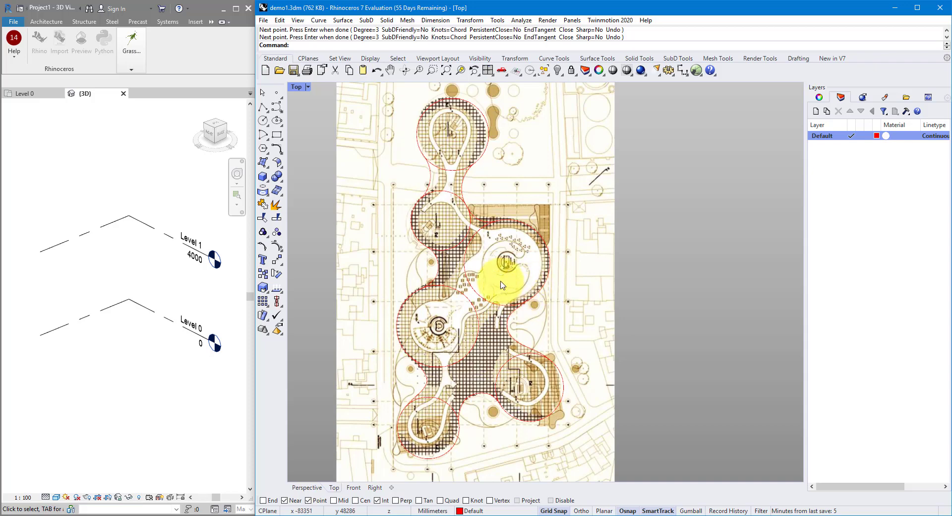
click(308, 87)
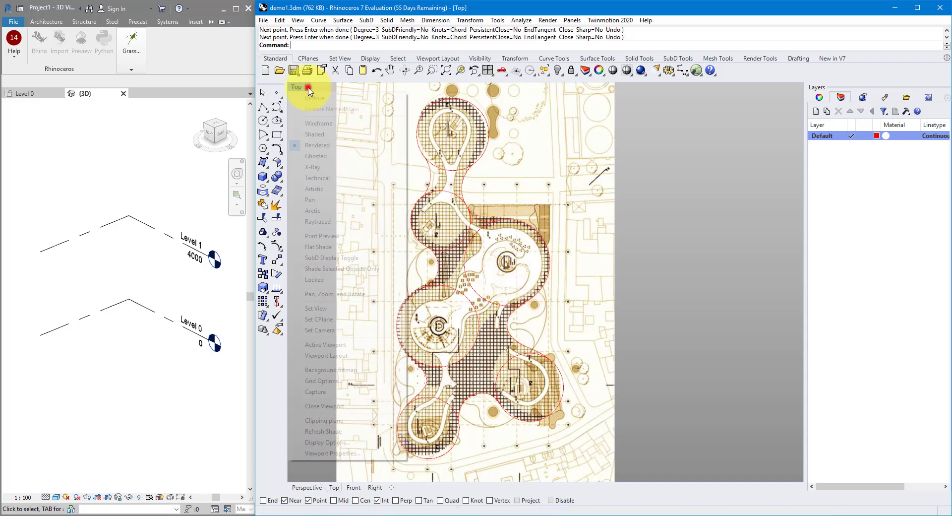
click(308, 132)
click(659, 193)
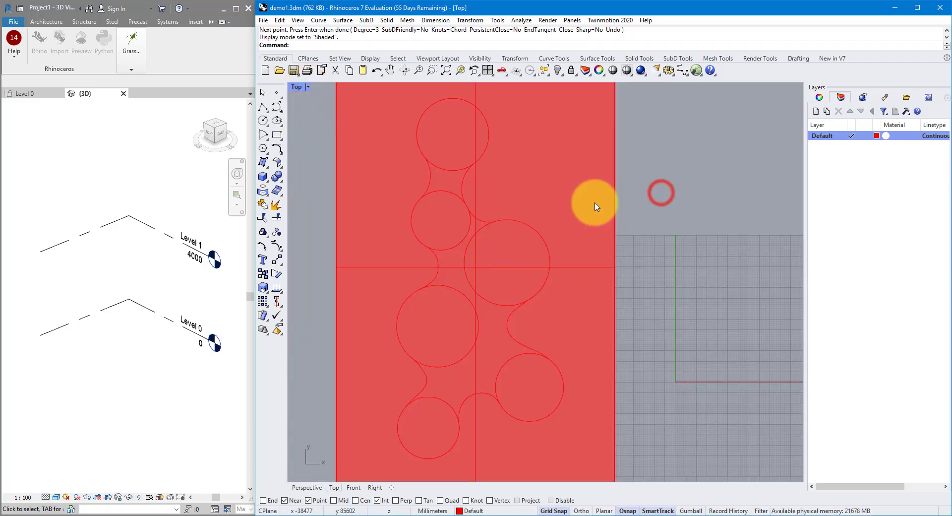
- Assign the plan picture surface to a new layer named "hidden elements" and turn that layer off
click(614, 170)
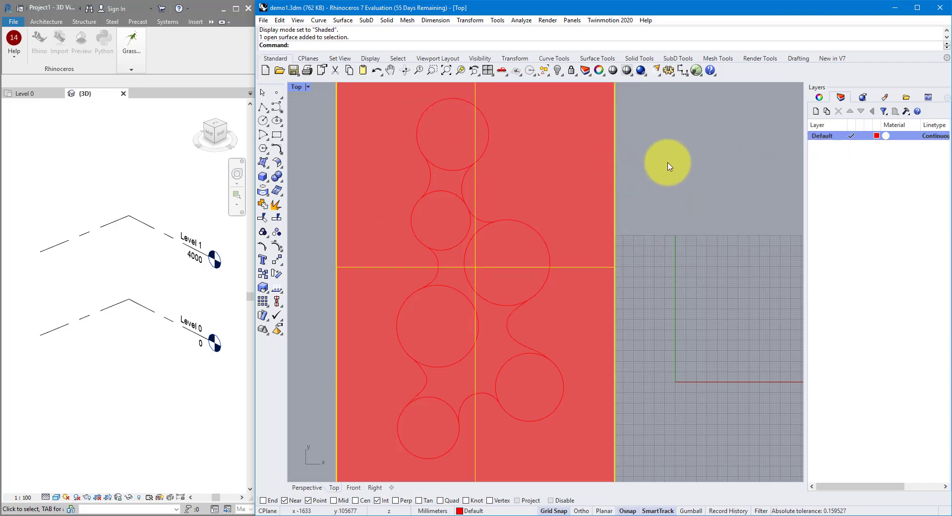
click(815, 111)
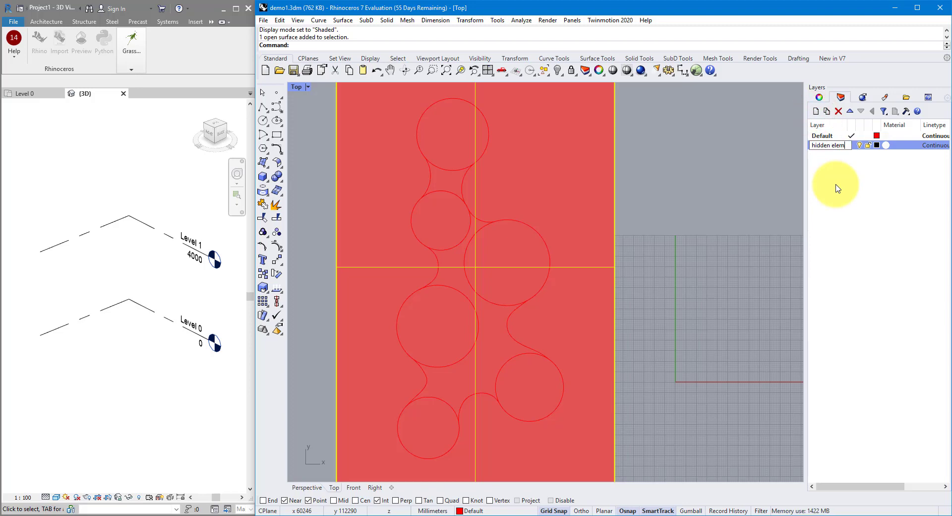
right_click(837, 150)
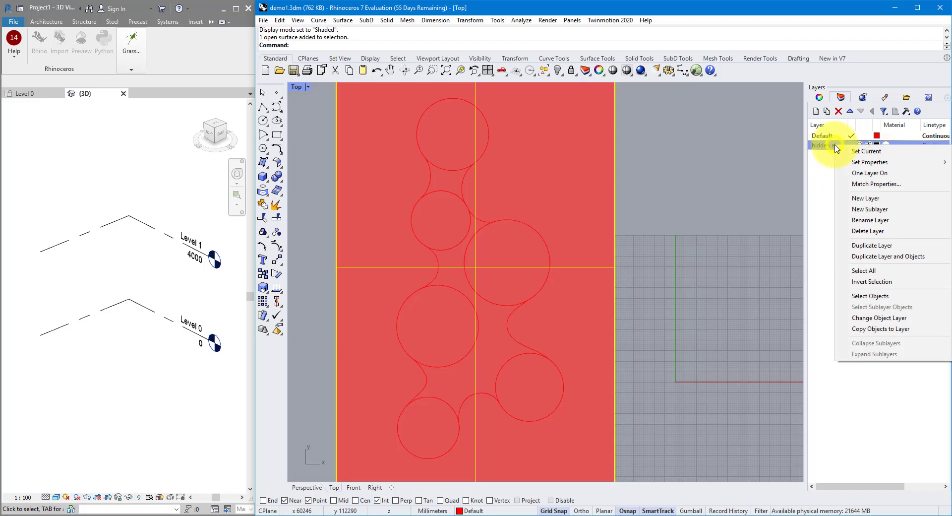
click(882, 316)
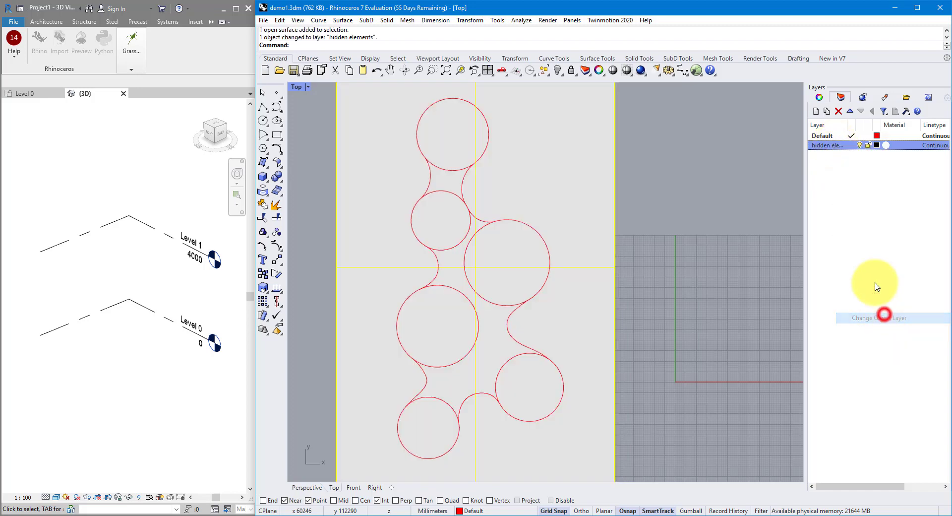
click(860, 145)
click(652, 204)
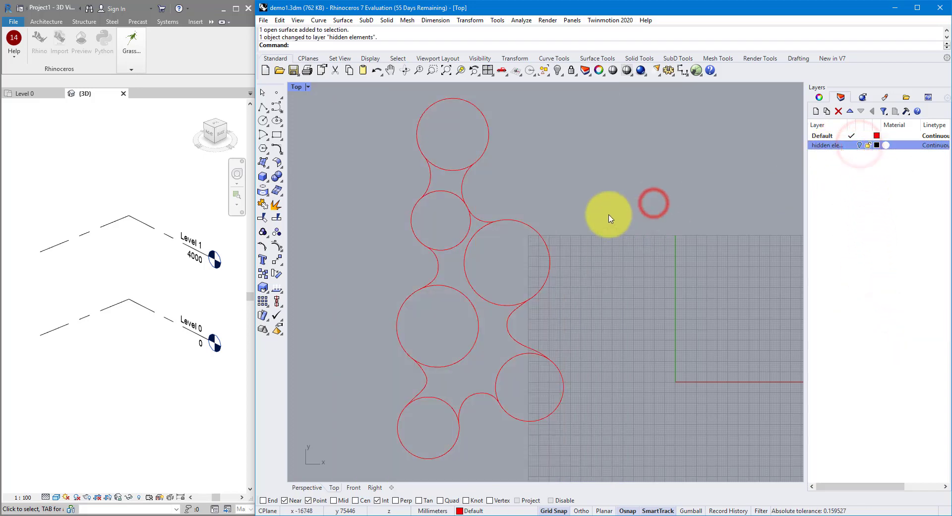
- Trim away the inner portions of the lobe circles, using all traced curves as cutting objects, to keep only the outer outline
scroll(537, 197, down, 2)
scroll(537, 198, down, 3)
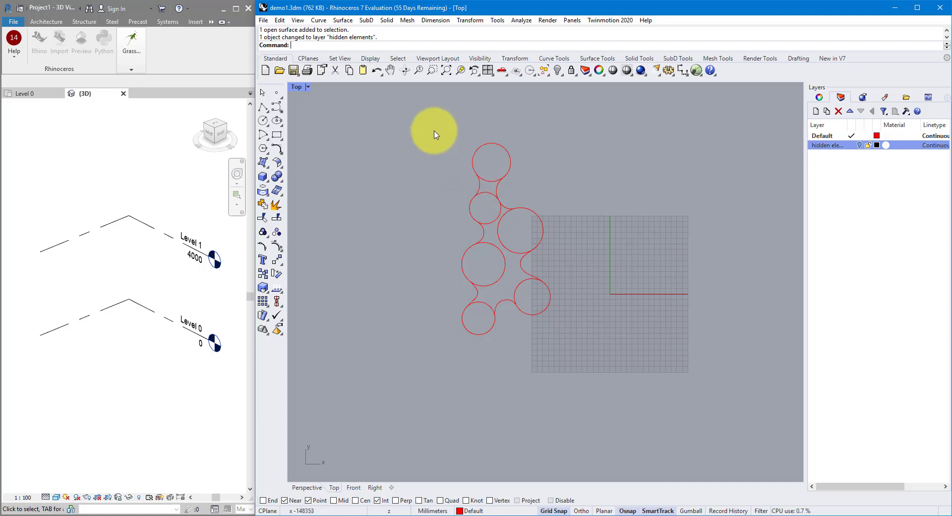
drag(422, 119, 608, 356)
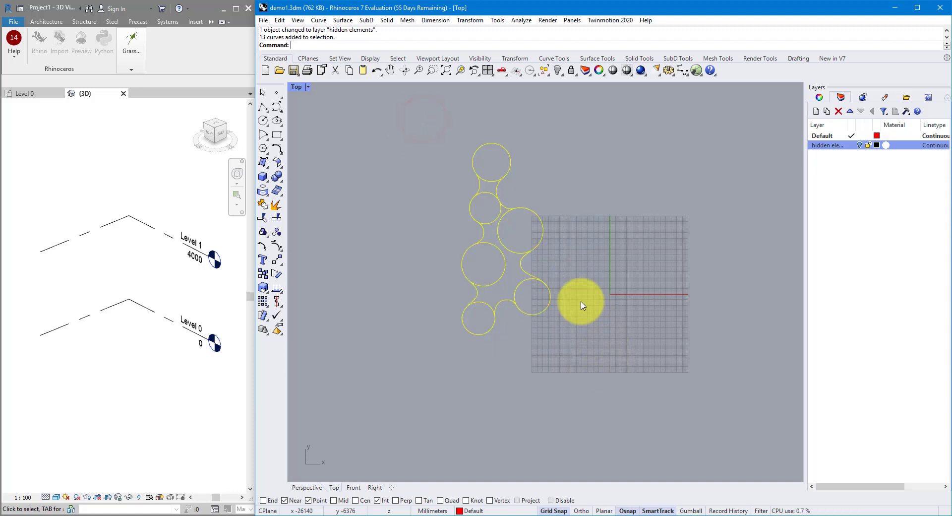
key(Return)
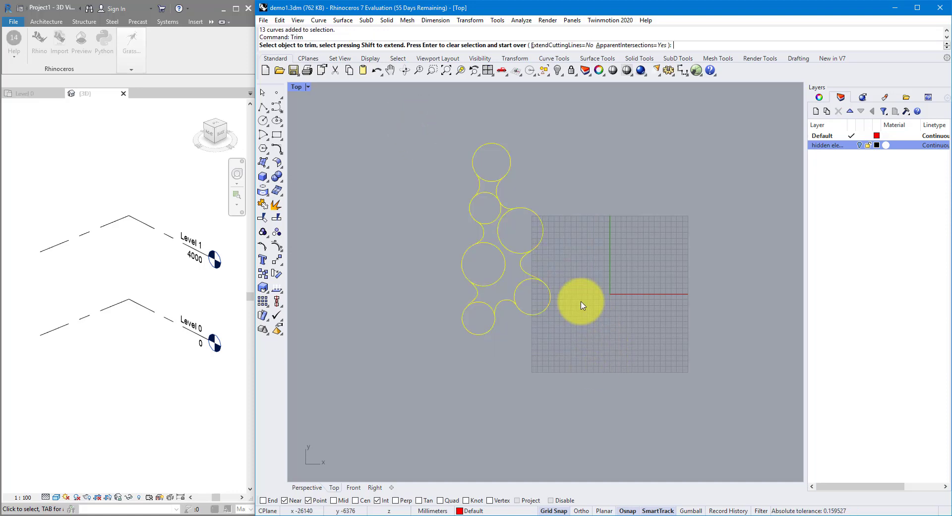
scroll(510, 198, up, 4)
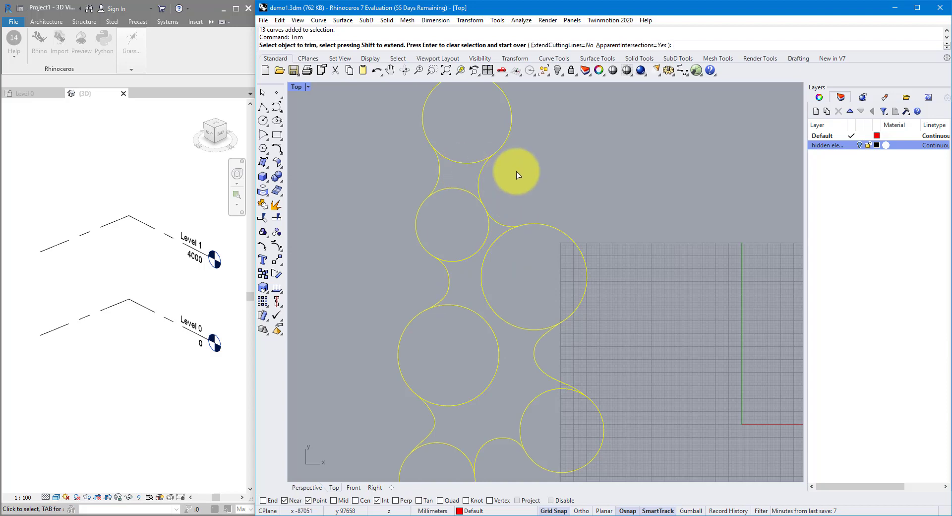
right_drag(516, 172, 529, 207)
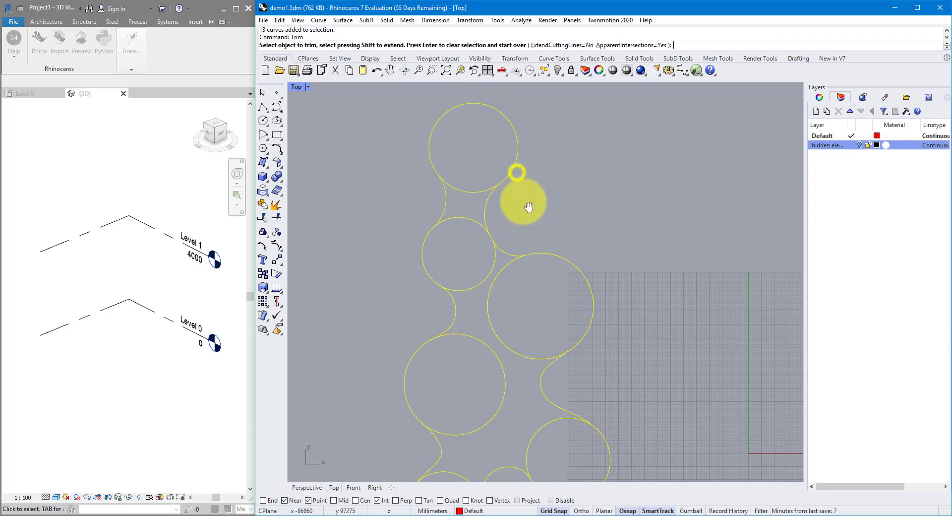
click(469, 191)
click(464, 218)
click(495, 265)
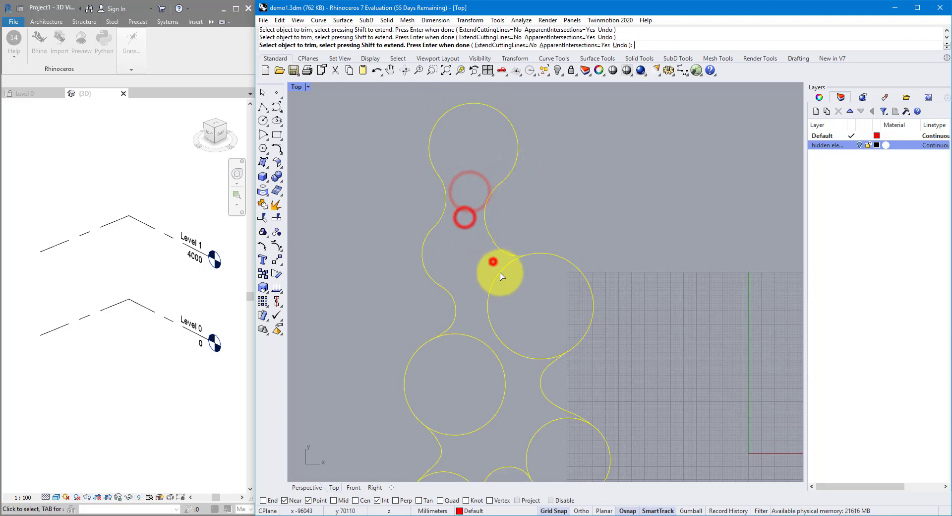
click(502, 369)
right_drag(545, 393, 533, 230)
click(531, 235)
key(Return)
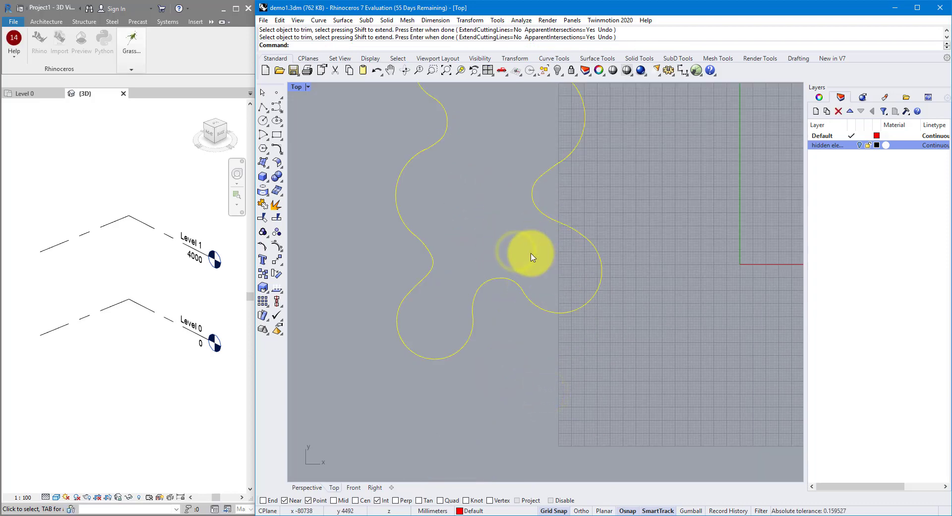
scroll(527, 254, down, 2)
right_drag(583, 182, 614, 290)
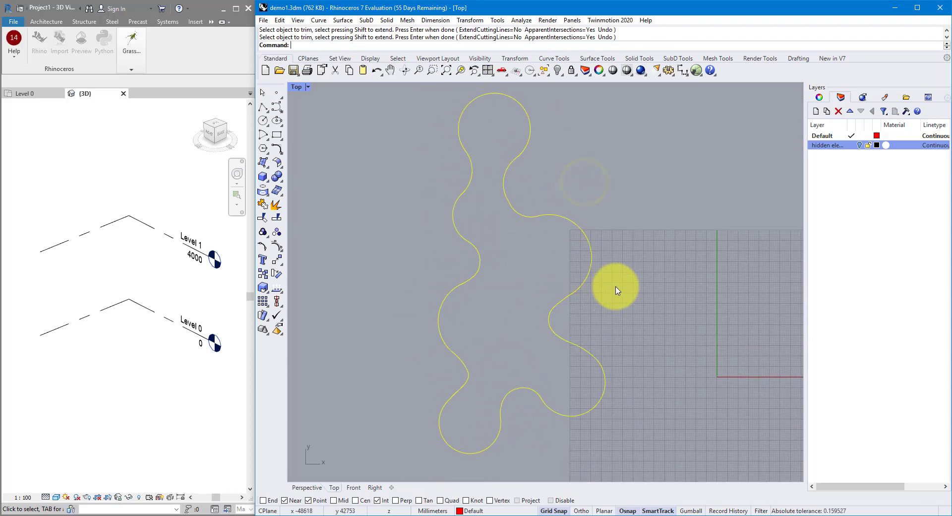
click(616, 287)
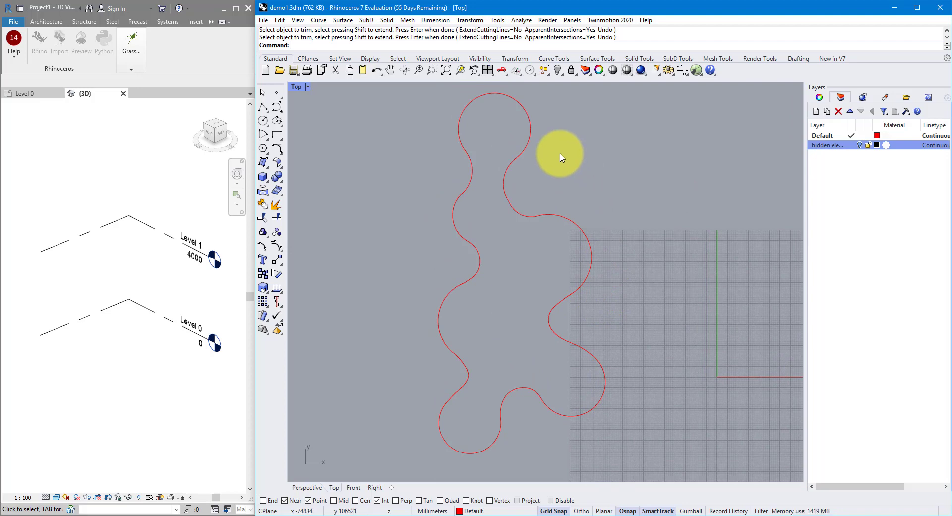
- Try to create a planar surface from all the outline curves with PlanarSrf
click(479, 95)
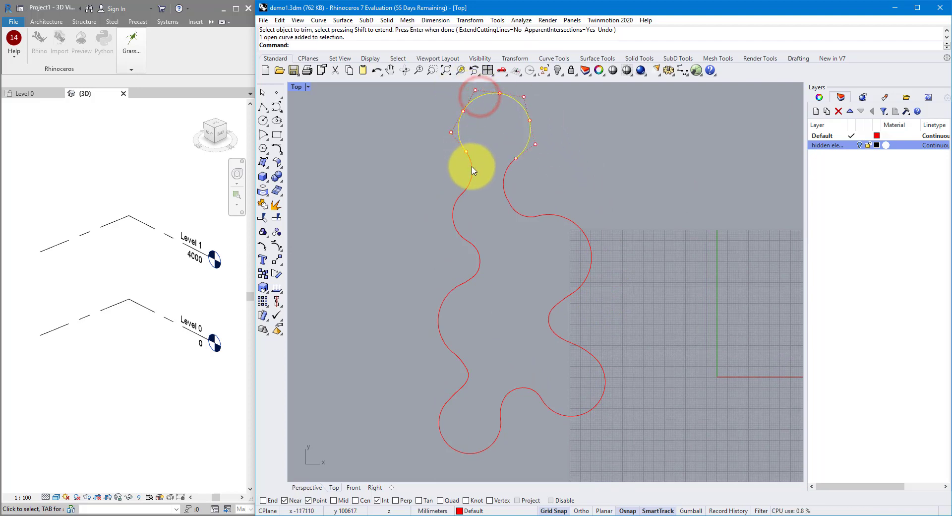
click(471, 166)
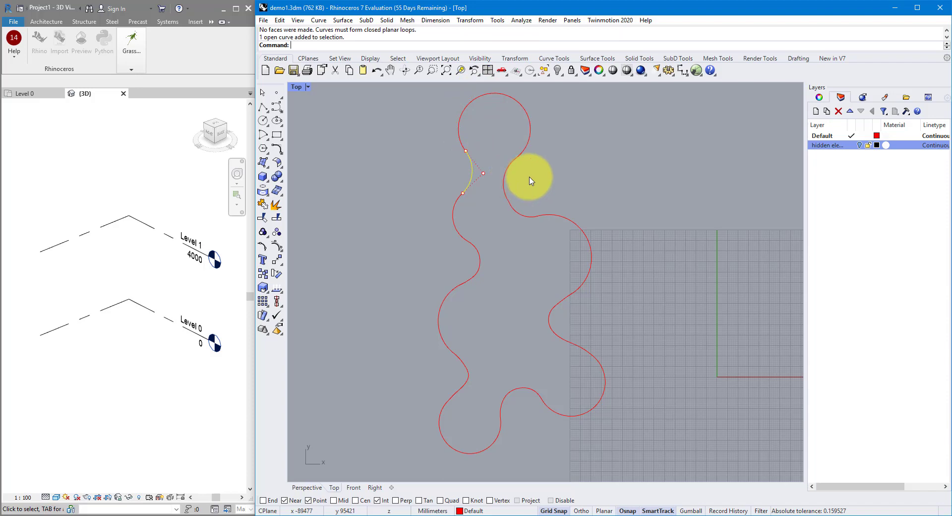
click(533, 179)
drag(408, 89, 675, 466)
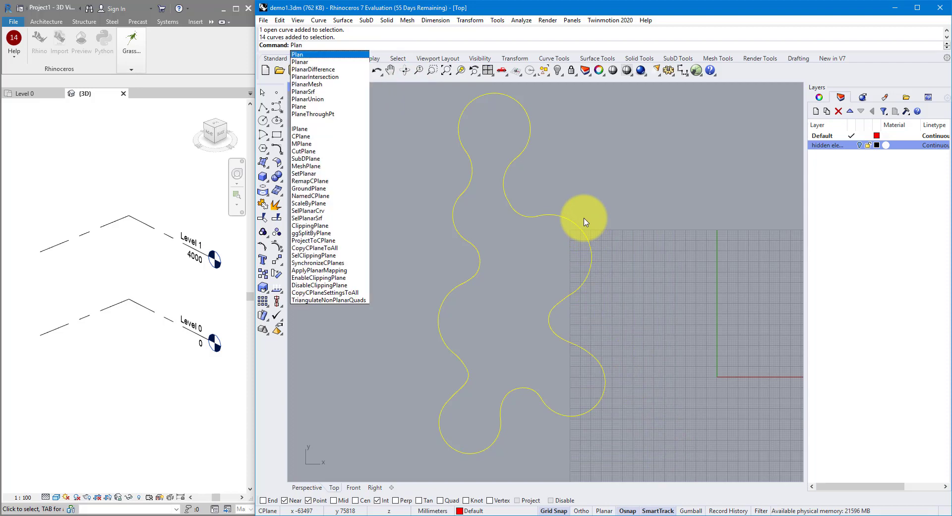
key(Down)
key(Down)
key(Down)
key(Down)
key(Down)
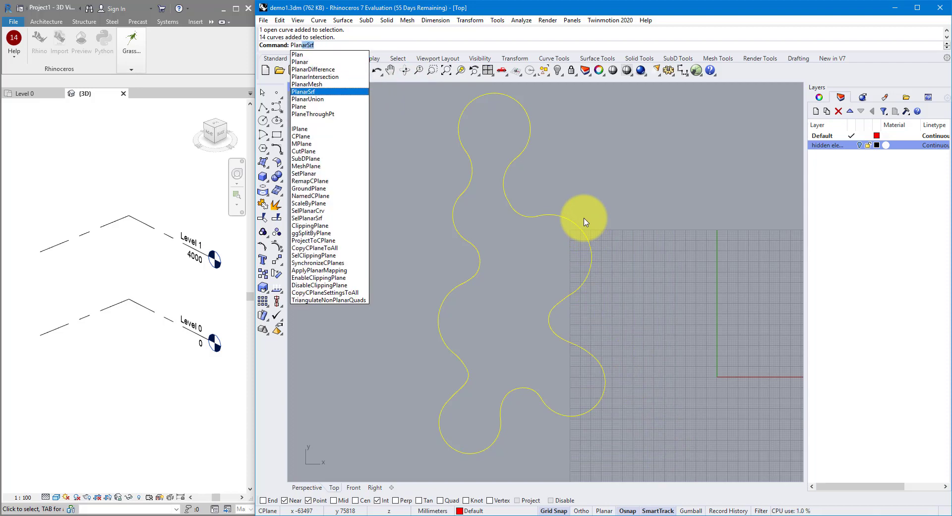
key(Return)
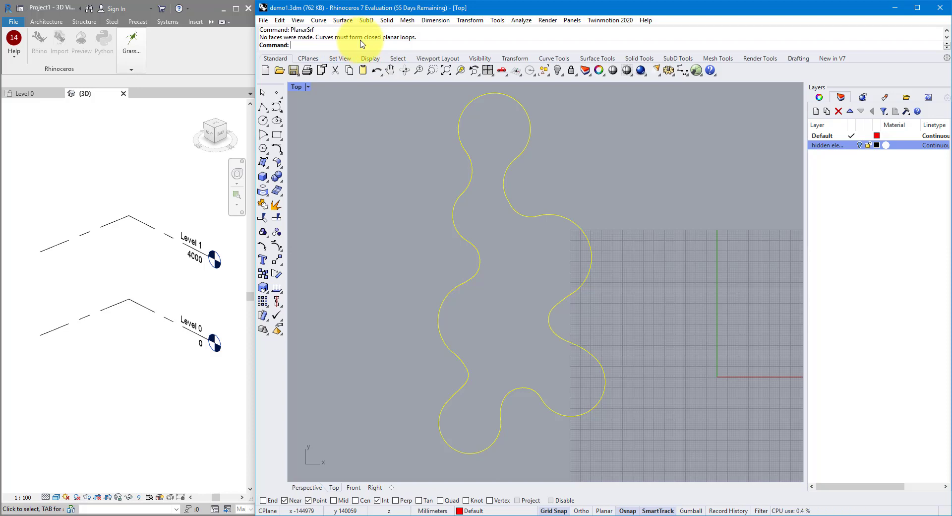
click(489, 124)
- Move the upper end point of the left bridging curve onto the top lobe arc's end point, with the End object snap enabled
scroll(488, 127, up, 5)
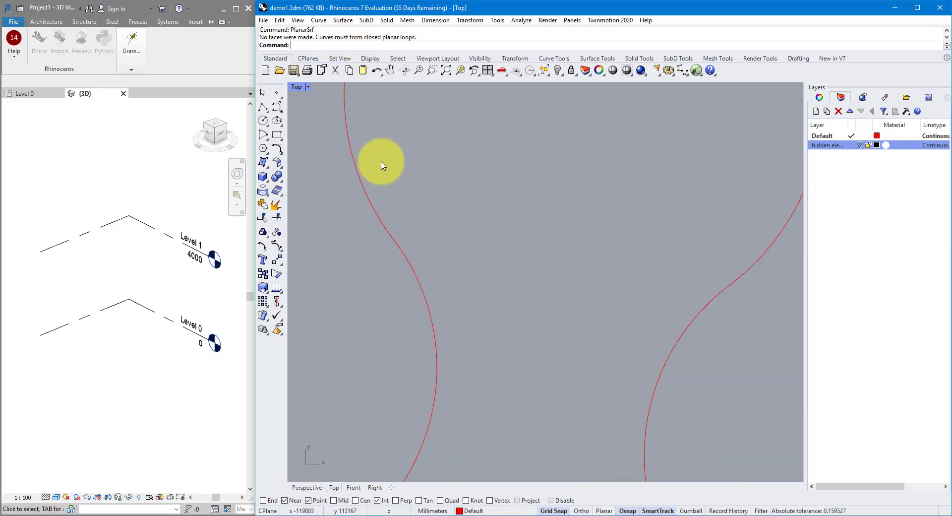
drag(441, 134, 319, 185)
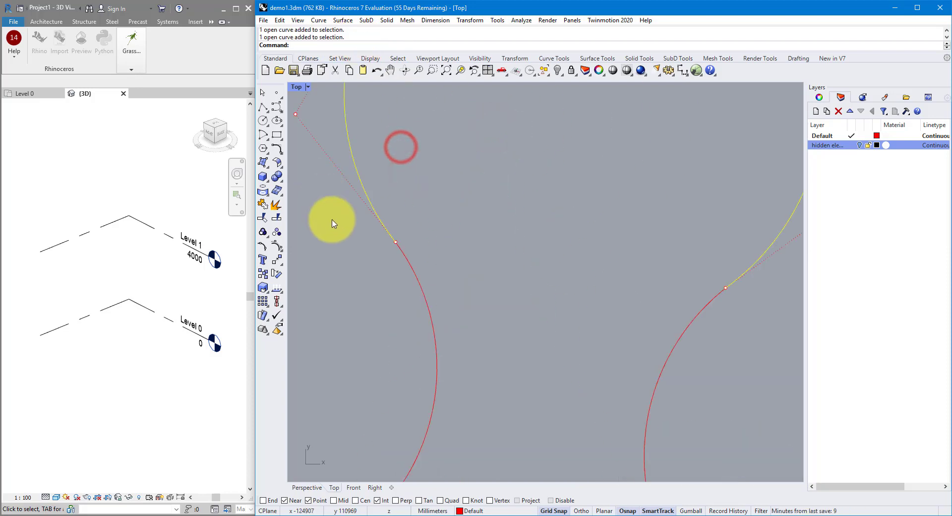
scroll(382, 245, up, 6)
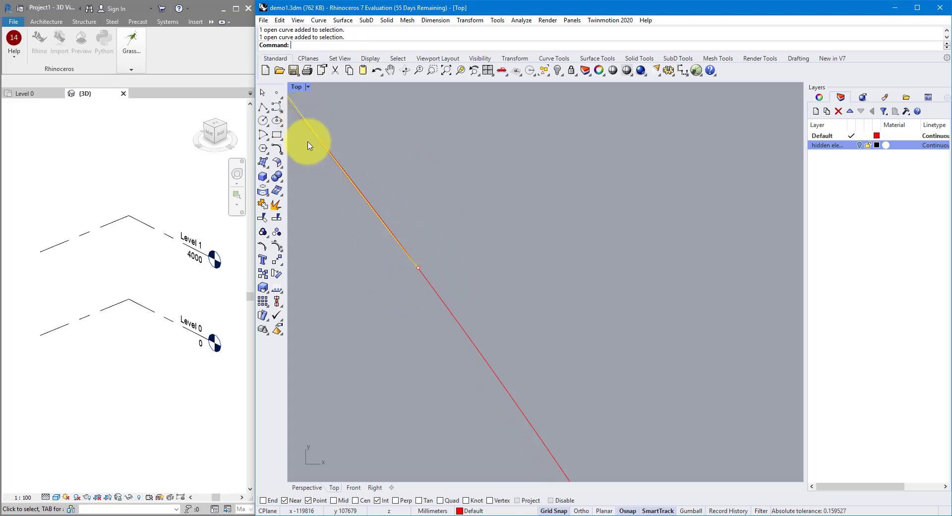
click(372, 142)
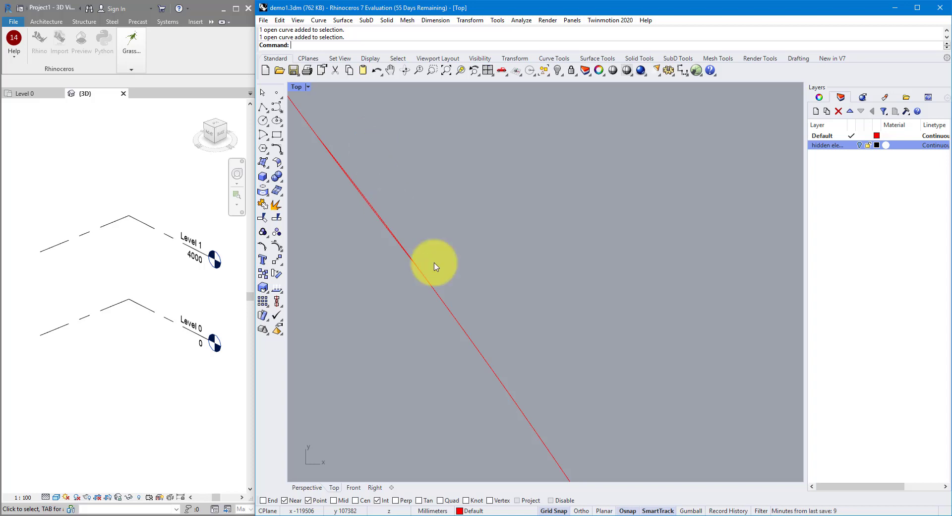
click(442, 299)
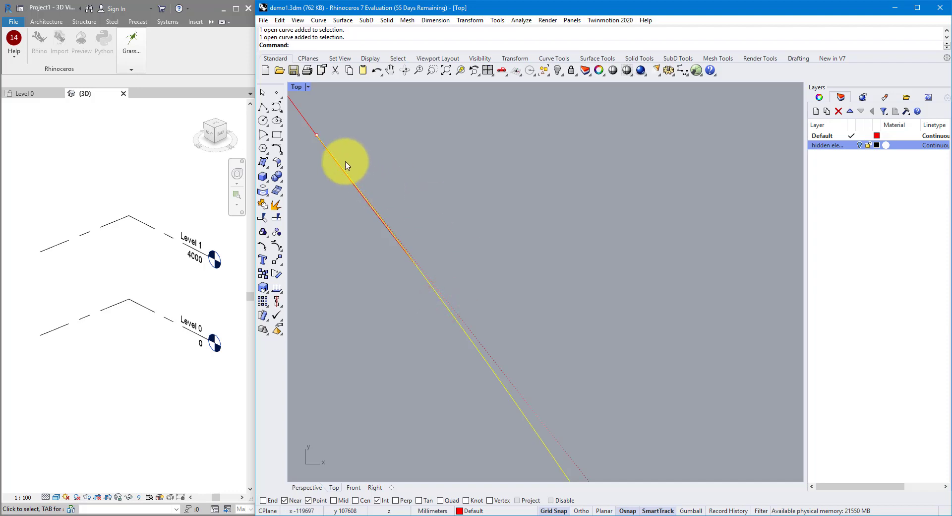
click(317, 137)
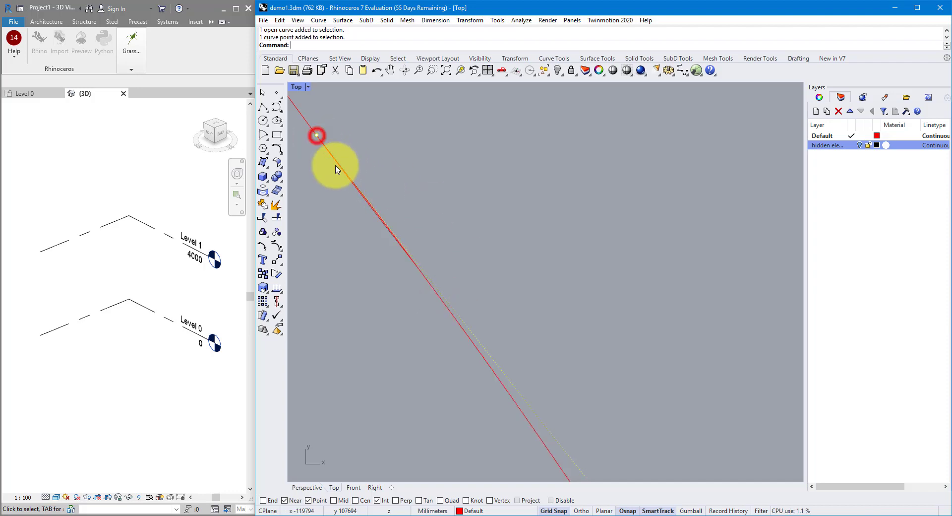
text(M)
key(Return)
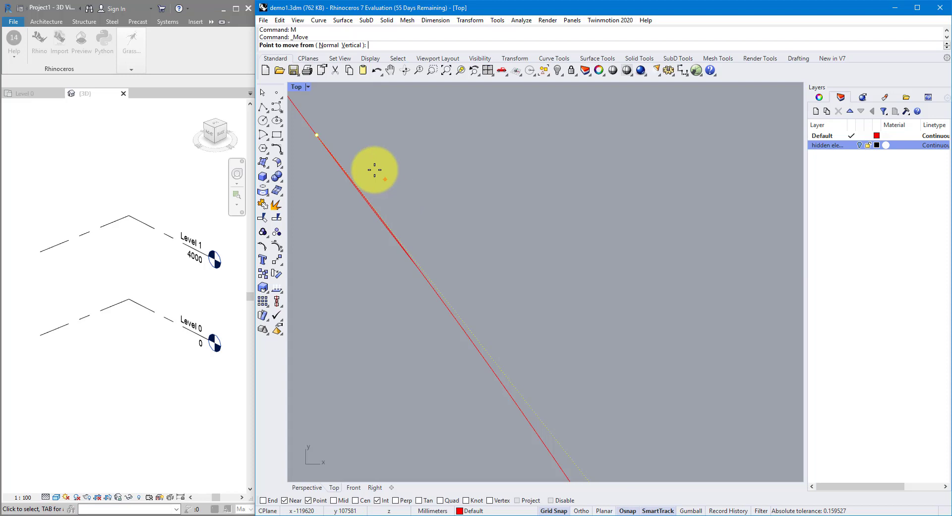
click(318, 136)
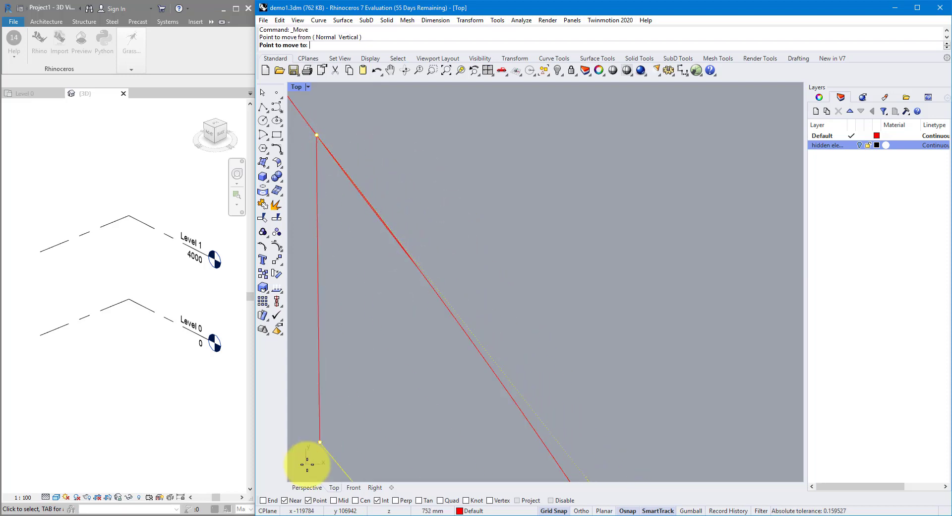
click(266, 501)
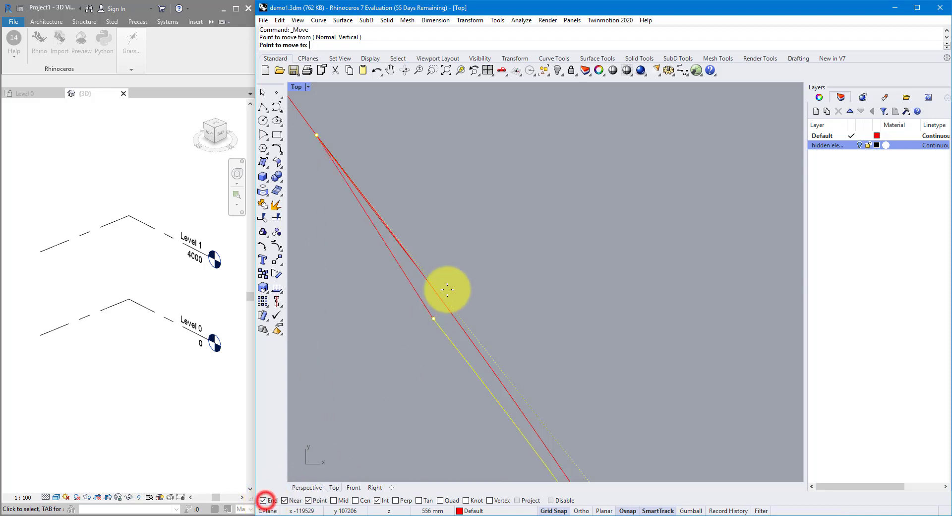
click(417, 267)
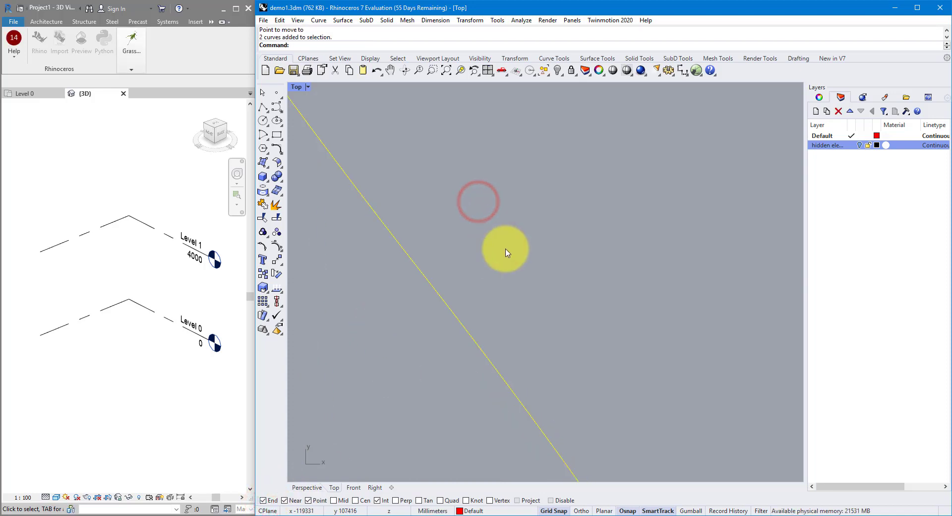
click(504, 250)
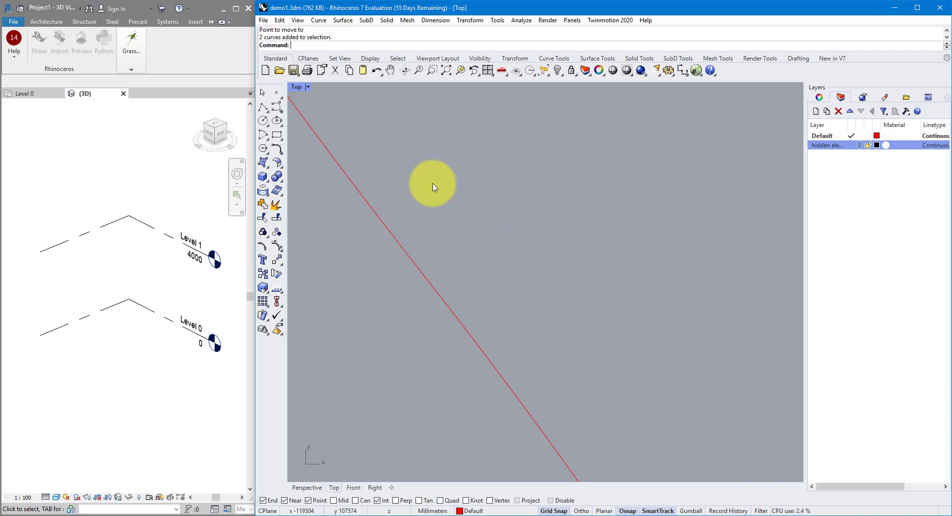
- Inspect the joints between the outline curves along the upper left side for gaps and overlaps
click(432, 182)
scroll(464, 243, up, 10)
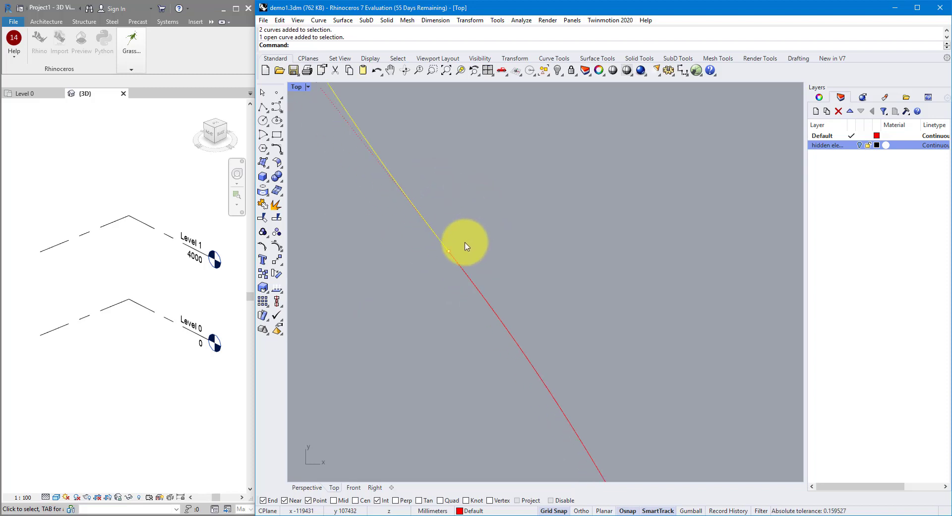
click(467, 321)
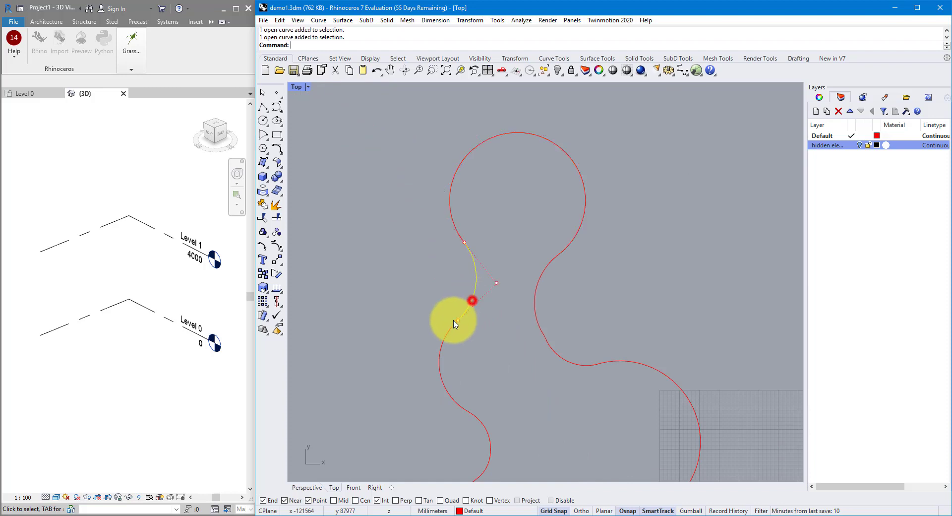
scroll(467, 302, down, 10)
click(499, 270)
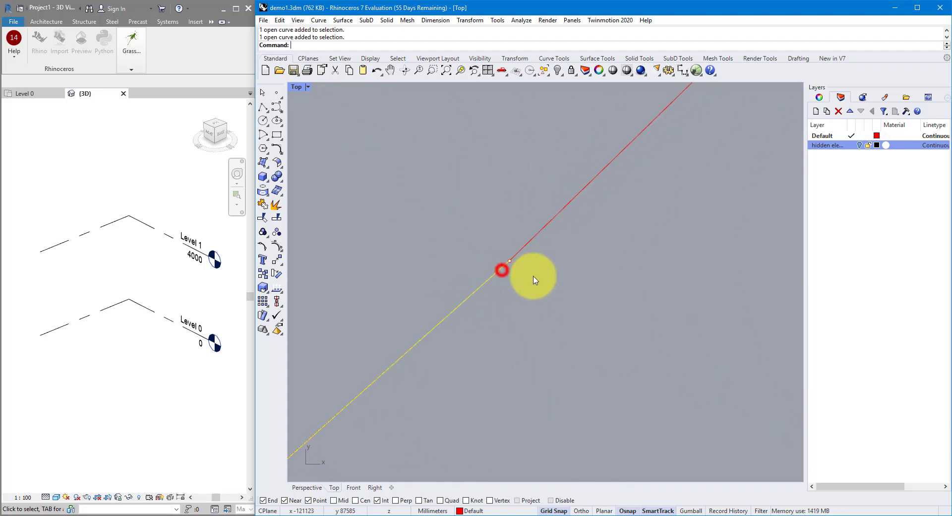
click(520, 250)
mouse_move(498, 272)
mouse_down()
mouse_move(499, 208)
mouse_move(515, 333)
mouse_move(543, 307)
mouse_up()
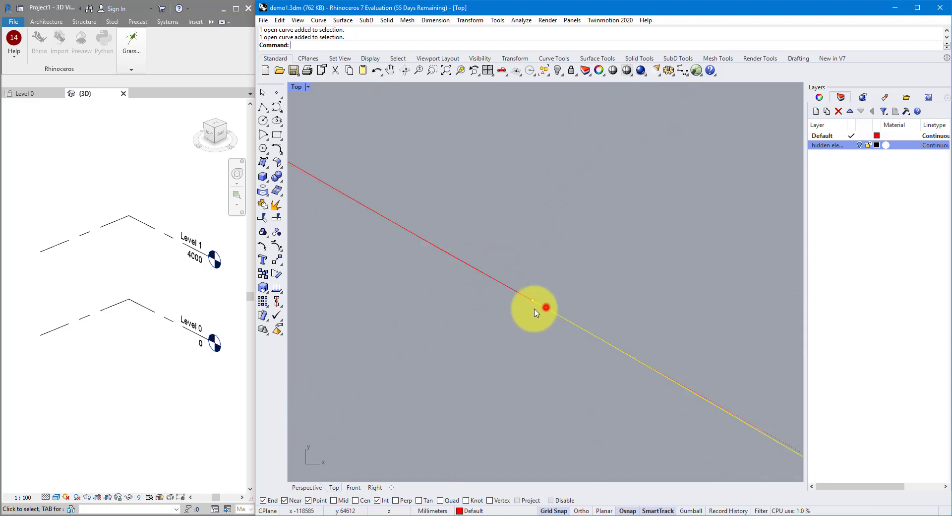
scroll(503, 253, down, 6)
scroll(472, 326, up, 8)
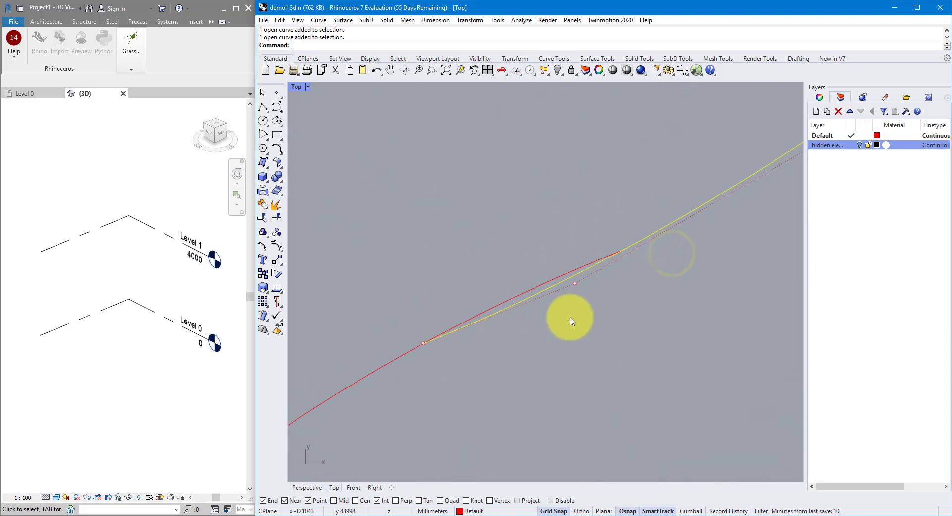
- Move the overlapping upper end point of the lower-left lobe arc onto the end point of the bridging curve above it
click(542, 285)
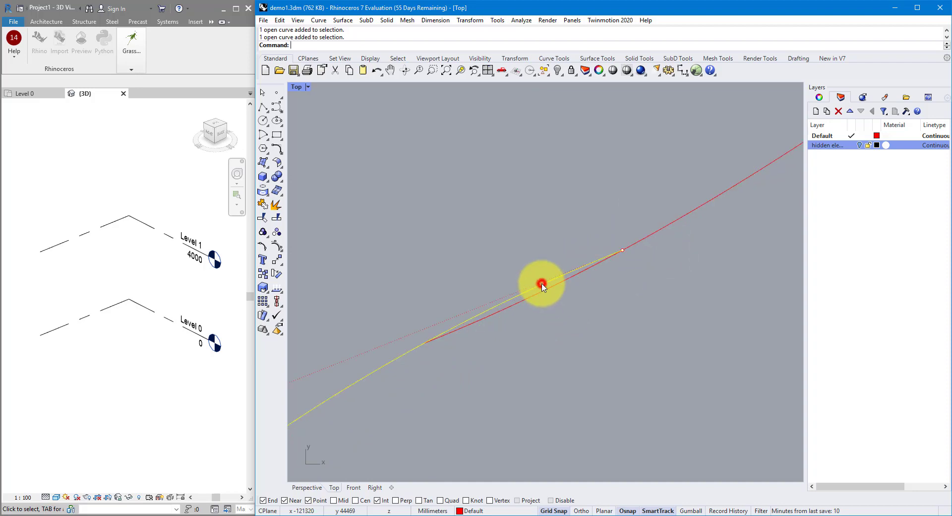
click(622, 251)
text(M)
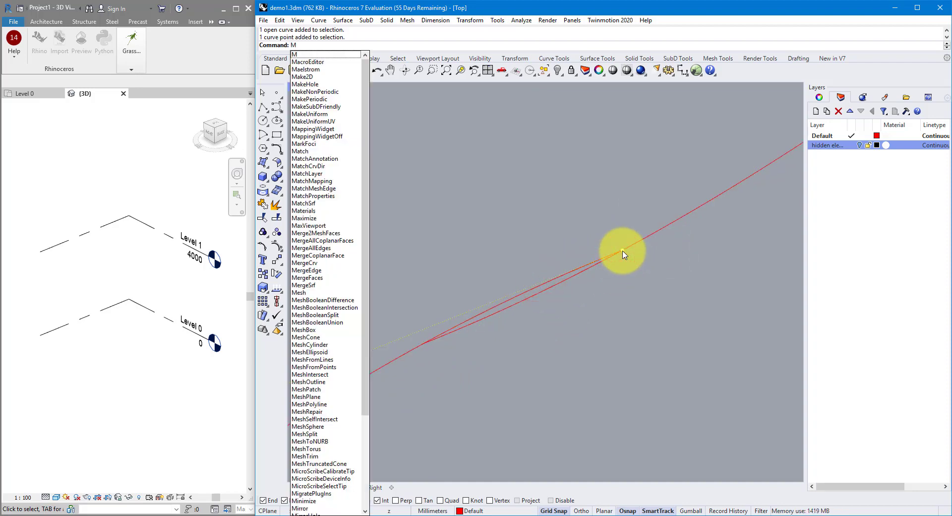
key(Return)
click(623, 251)
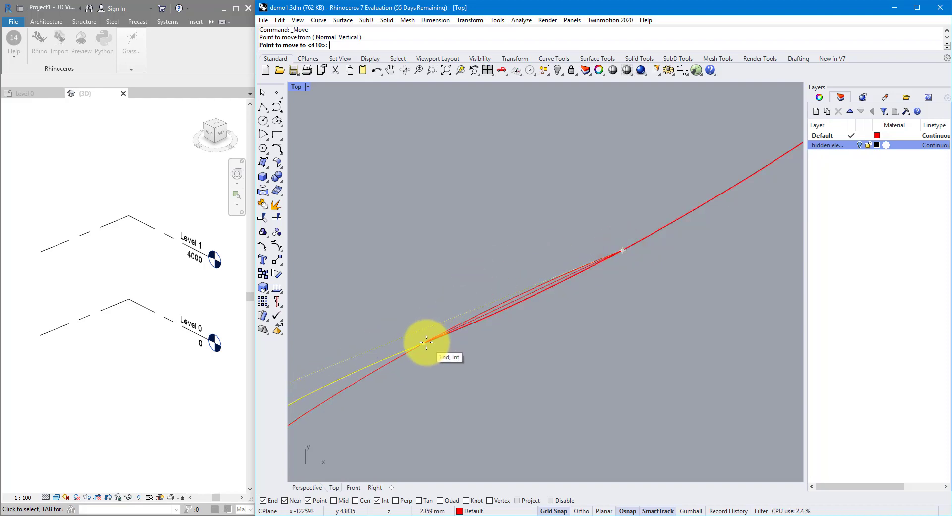
click(426, 342)
- Move the lower-left bridging curve's upper end point onto the end of the lobe arc above it, and delete the adjacent overlapping control point
scroll(537, 240, up, 5)
click(518, 257)
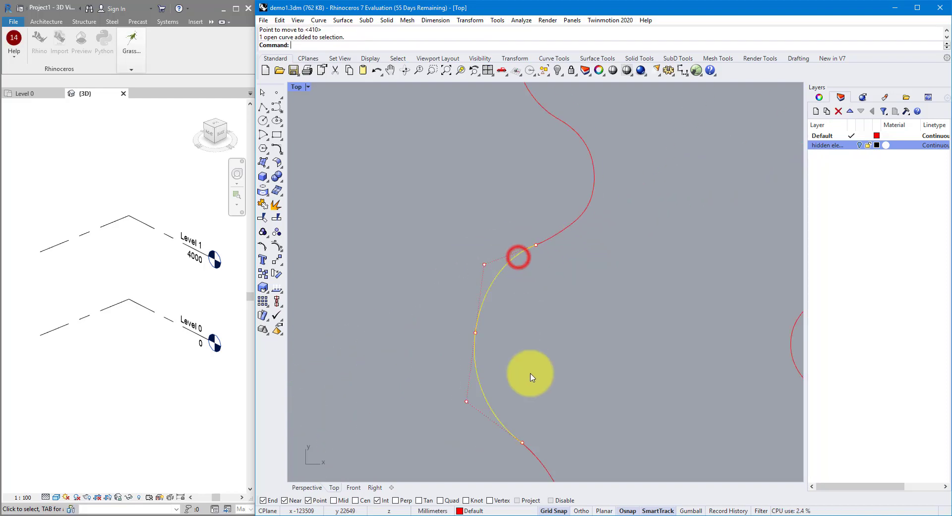
scroll(531, 377, up, 10)
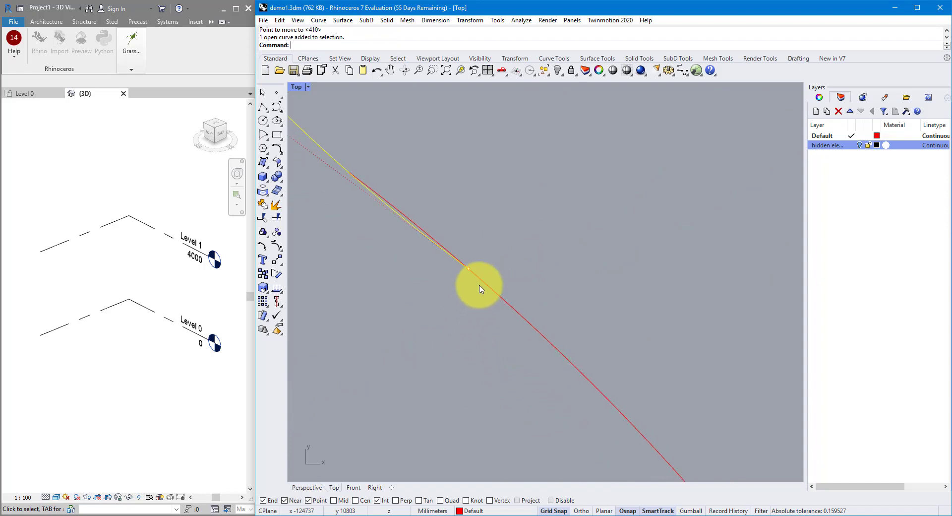
right_drag(482, 295, 512, 316)
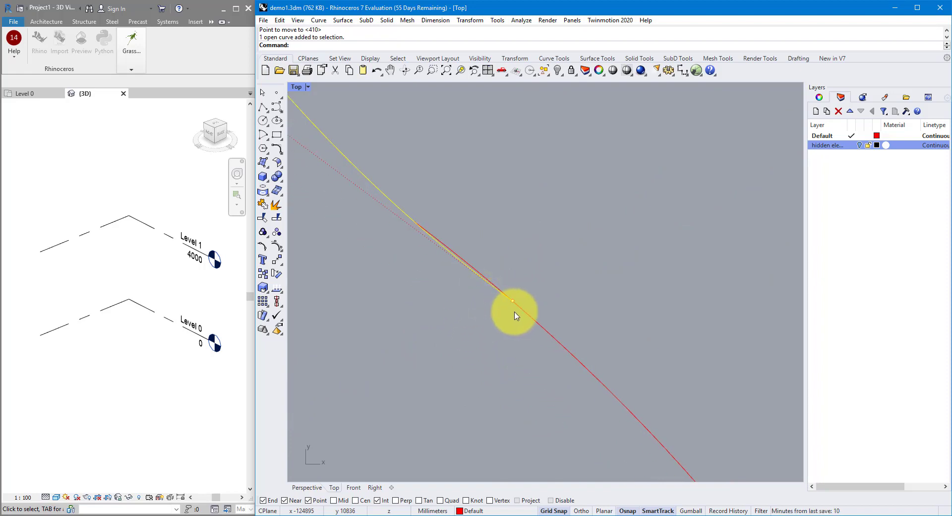
click(525, 313)
text(M)
key(Return)
click(414, 223)
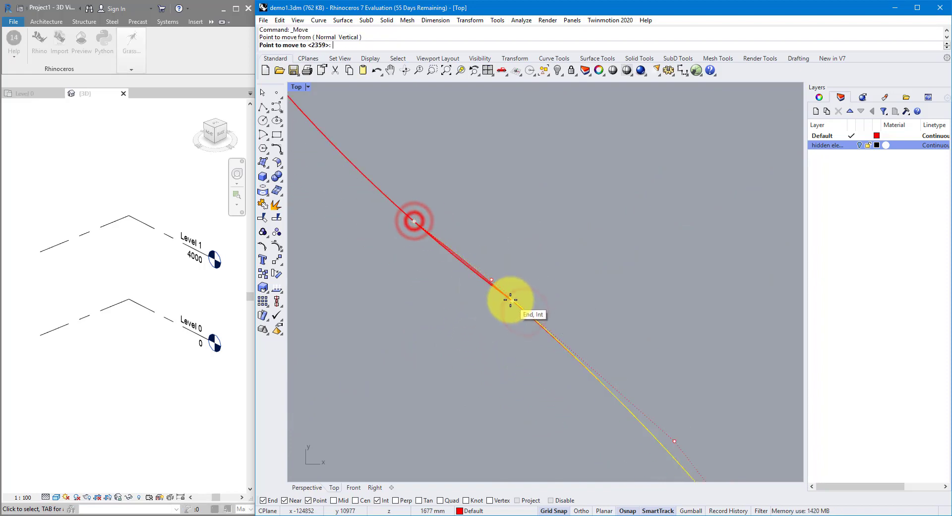
click(511, 297)
click(408, 230)
key(Delete)
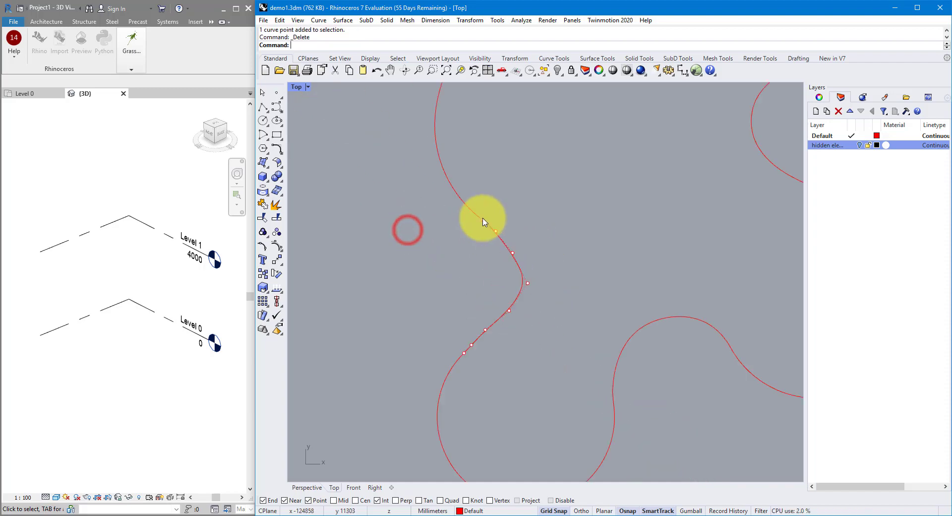
- Move the overlapping end point of the bottom-right lobe arc onto the end point of the bottom bridging curve
click(511, 366)
click(543, 394)
scroll(506, 285, down, 3)
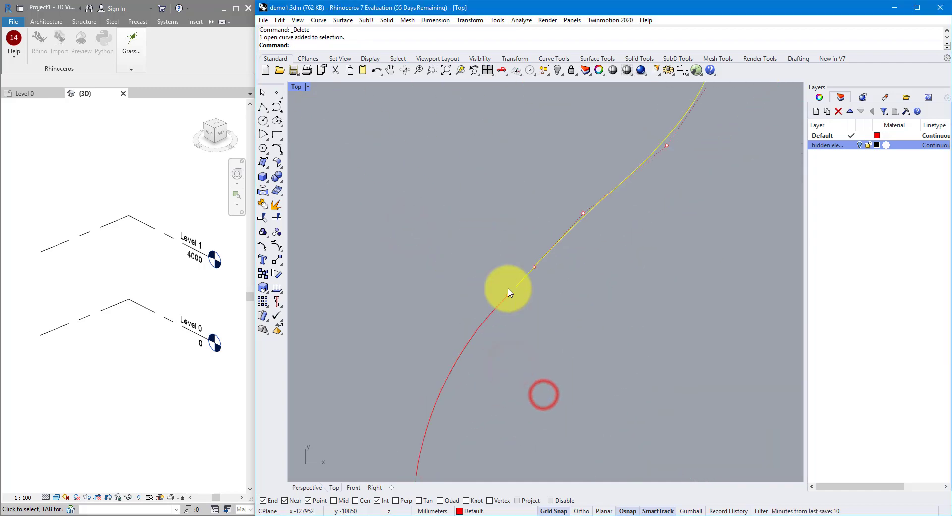
click(527, 335)
click(629, 334)
scroll(653, 360, up, 3)
right_click(535, 276)
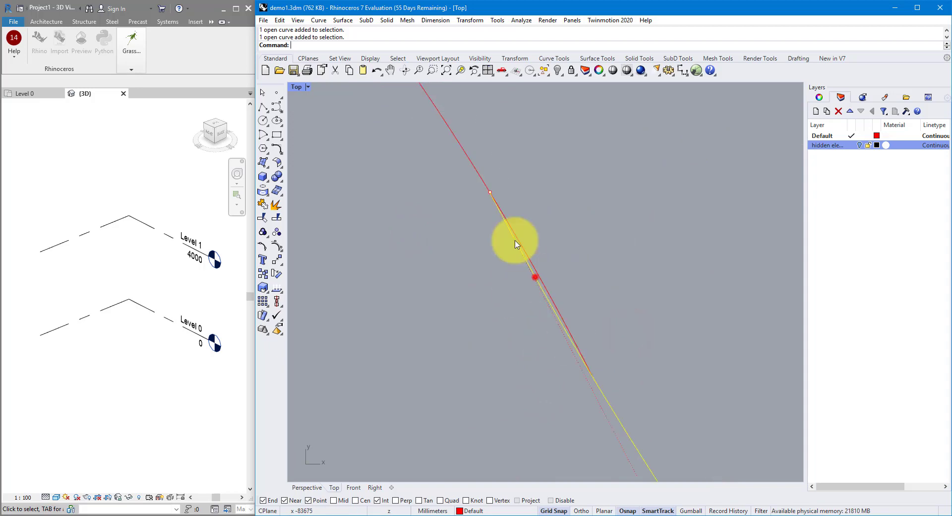
click(493, 198)
click(592, 376)
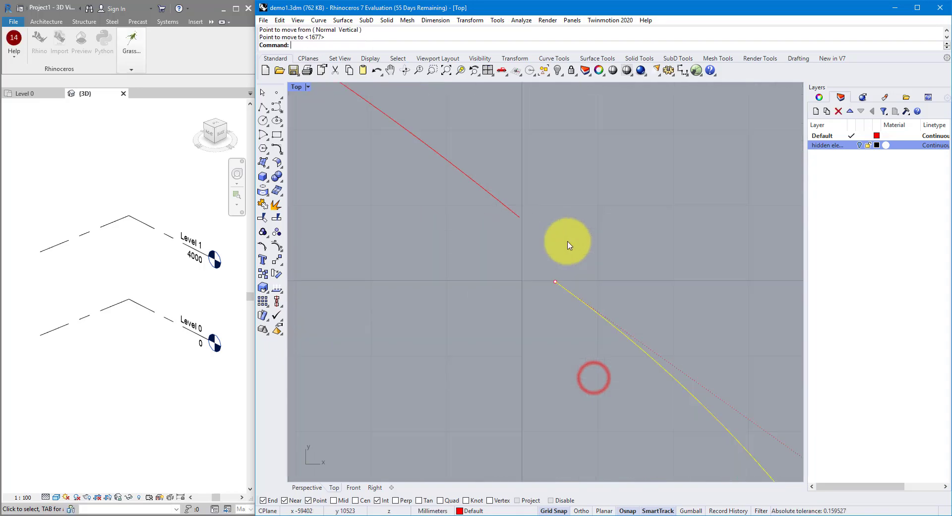
- Move the bottom-right lobe arc's upper end onto the right bridging curve, and align the middle-right lobe arc's lower end with that curve's other end
click(555, 278)
click(524, 219)
scroll(583, 271, down, 5)
scroll(555, 243, up, 5)
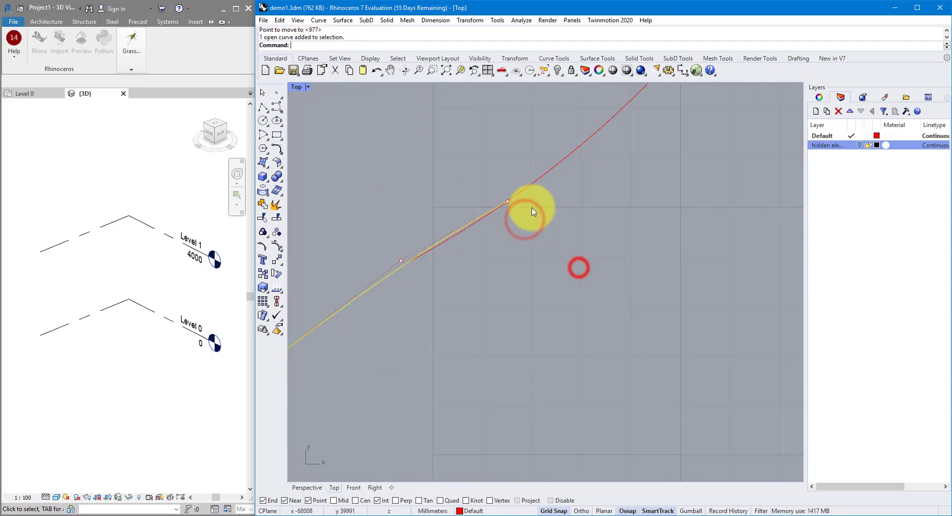
right_click(557, 255)
click(443, 319)
click(591, 228)
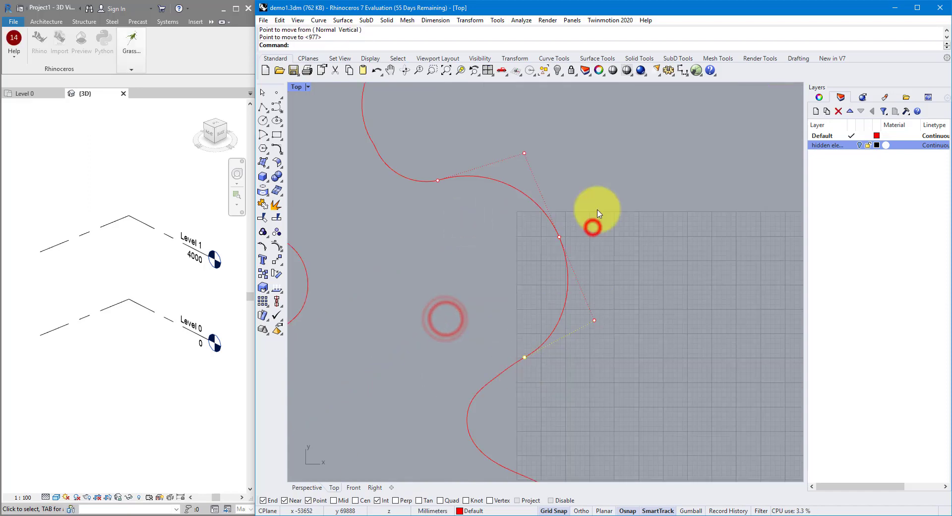
- Inspect the remaining joints between the outline curves along the upper right side for gaps and overlaps
click(592, 204)
click(484, 225)
click(546, 256)
scroll(470, 278, up, 5)
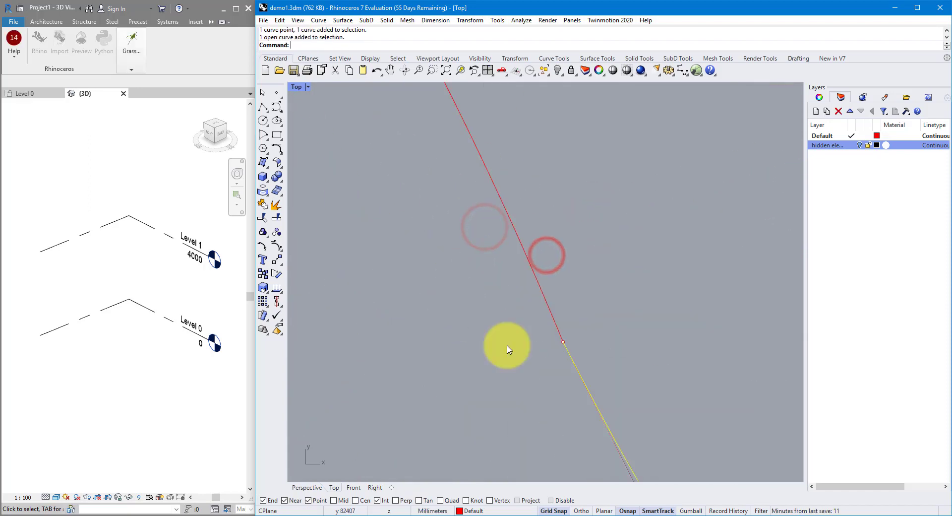
click(576, 283)
click(528, 261)
scroll(493, 251, down, 5)
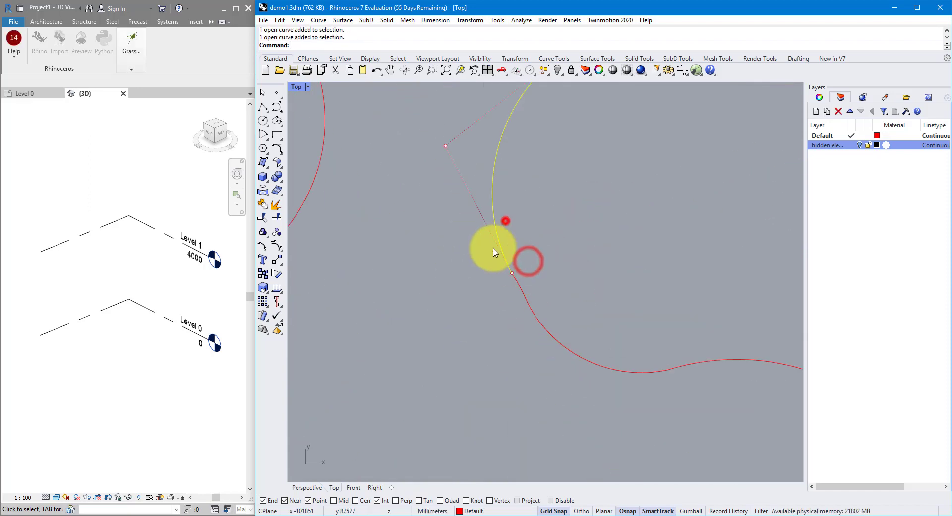
click(504, 218)
- Create a planar surface from all the outline curves with PlanarSrf and save the file
scroll(542, 238, down, 5)
scroll(542, 238, down, 5)
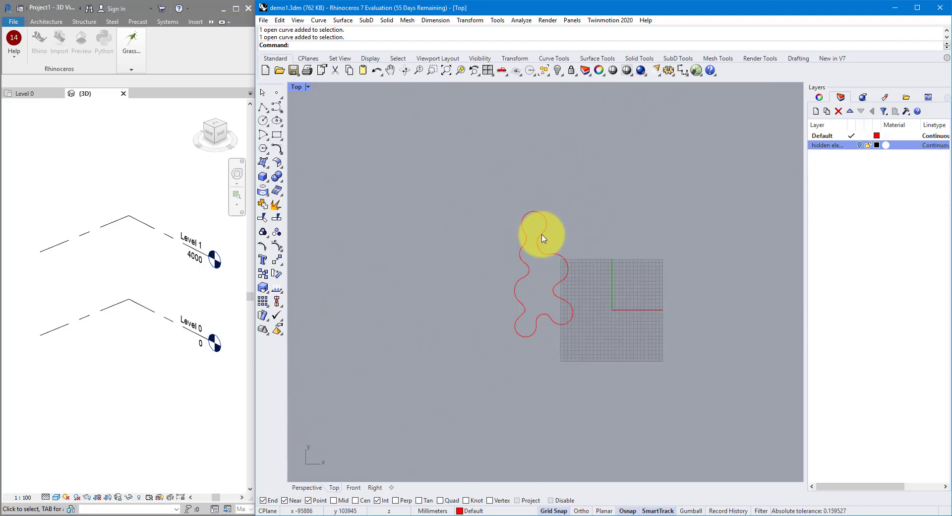
scroll(552, 272, up, 3)
drag(425, 106, 647, 444)
text(P)
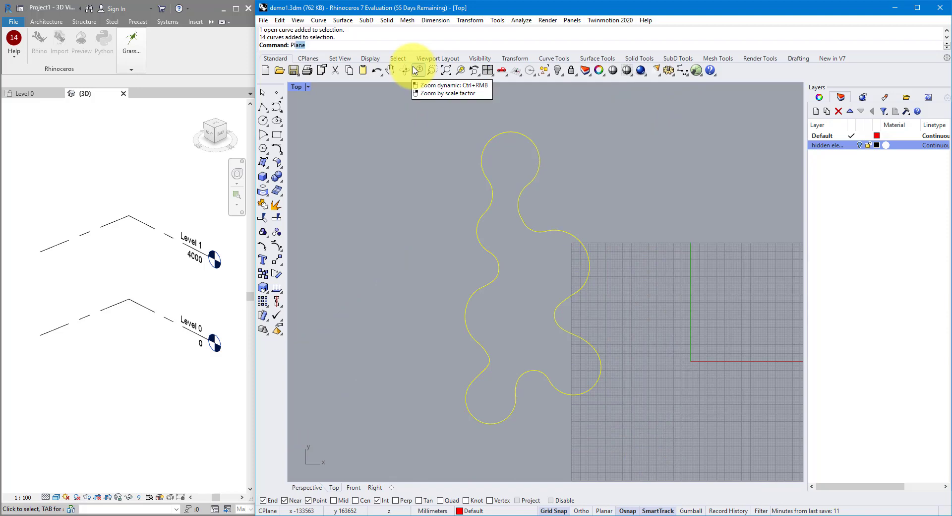
text(lanar)
key(Down)
key(Down)
key(Down)
key(Down)
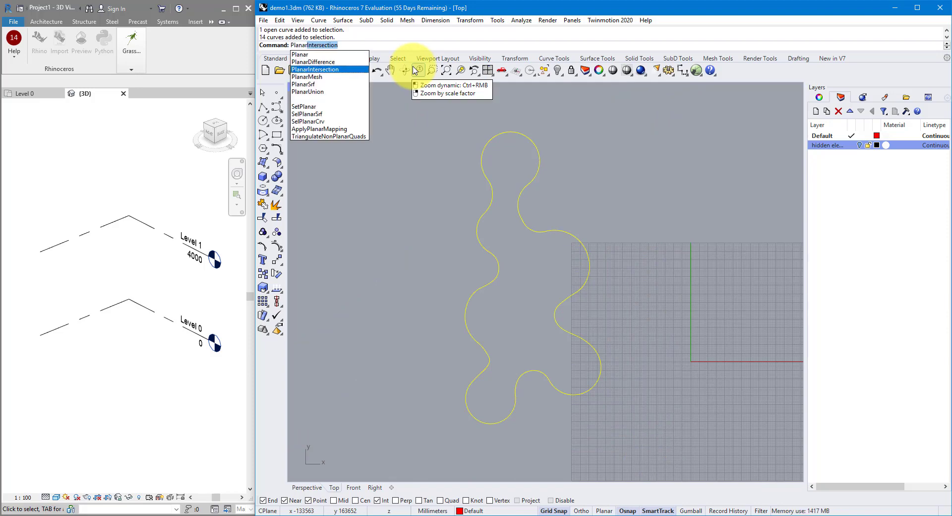
key(Return)
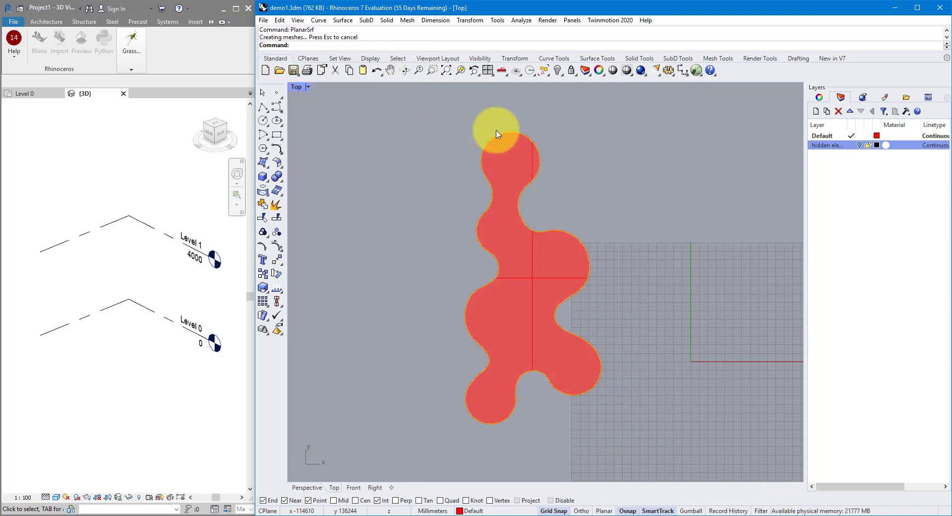
key(ctrl+s)
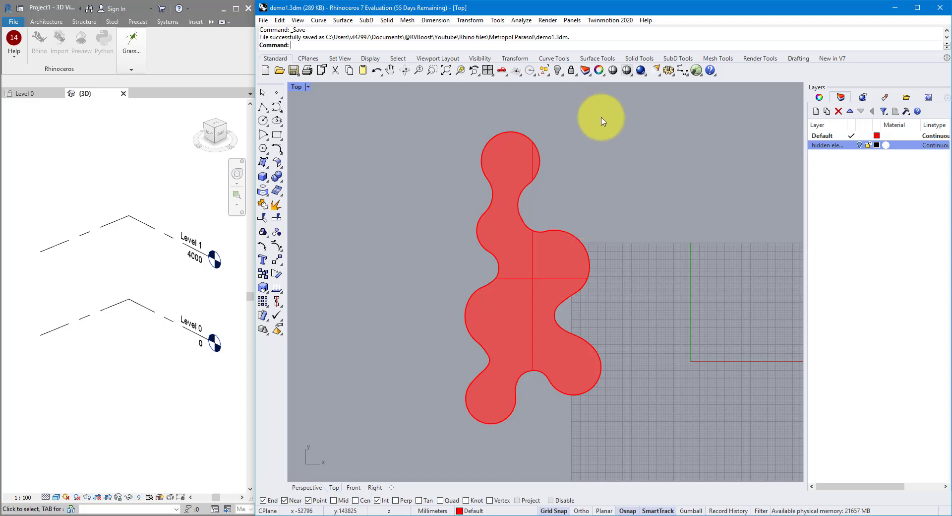
- Start a QuadRemesh of the planar surface and turn on its preview
click(832, 58)
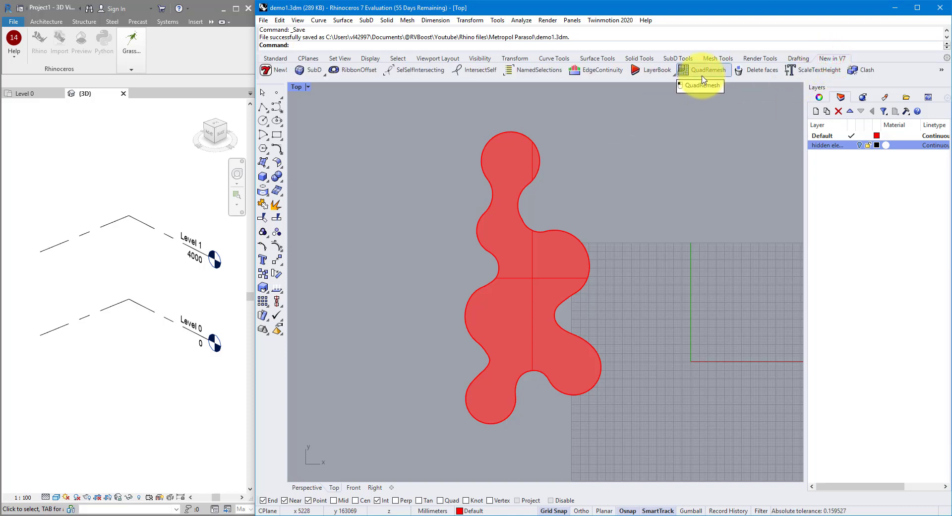
click(534, 158)
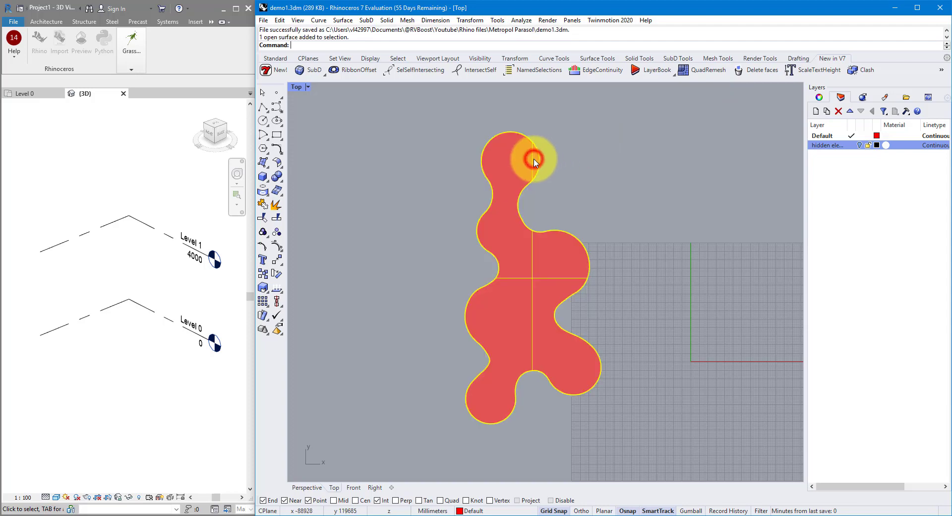
click(707, 75)
drag(612, 138, 737, 141)
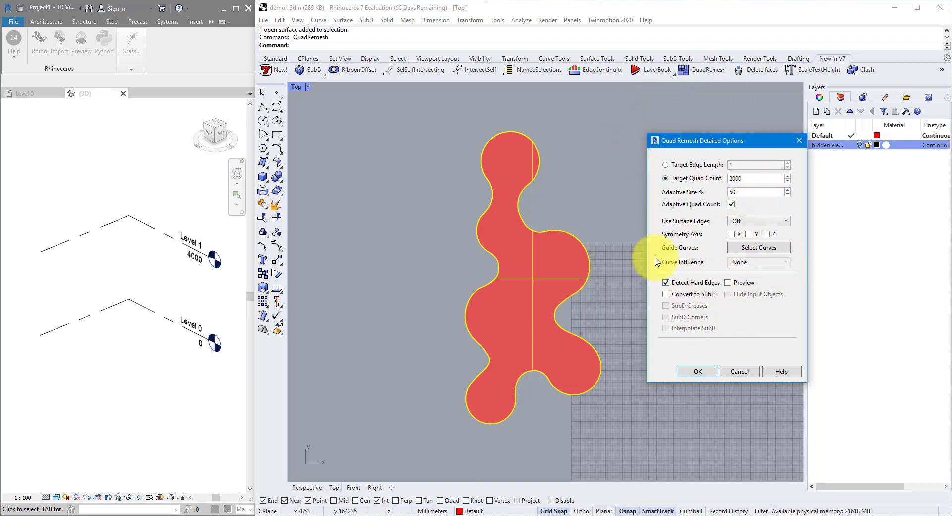
click(727, 282)
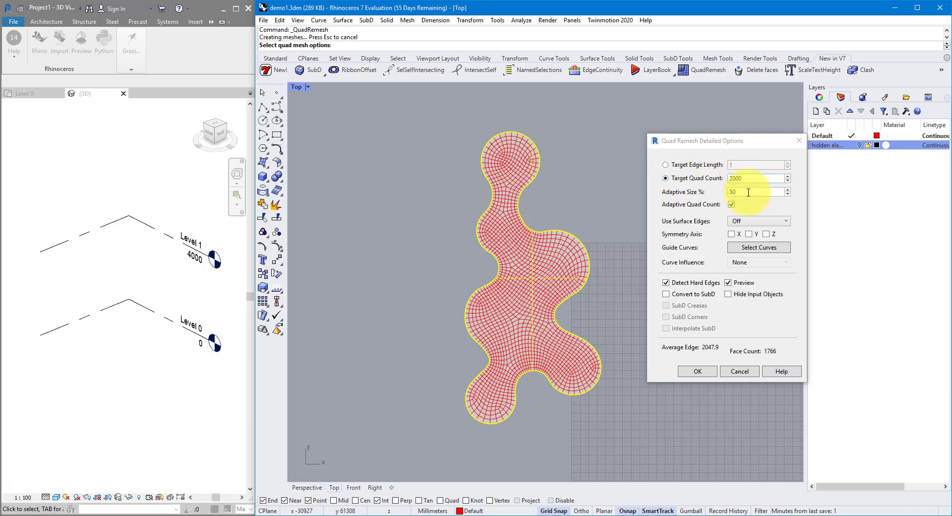
click(750, 207)
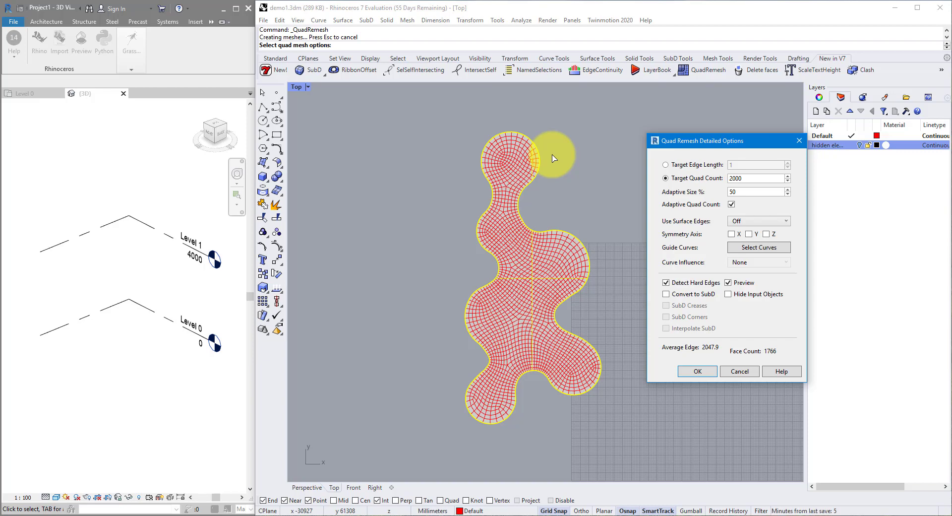
- Preview the quad remesh with a target quad count of 200, and lower the count to 100
click(736, 178)
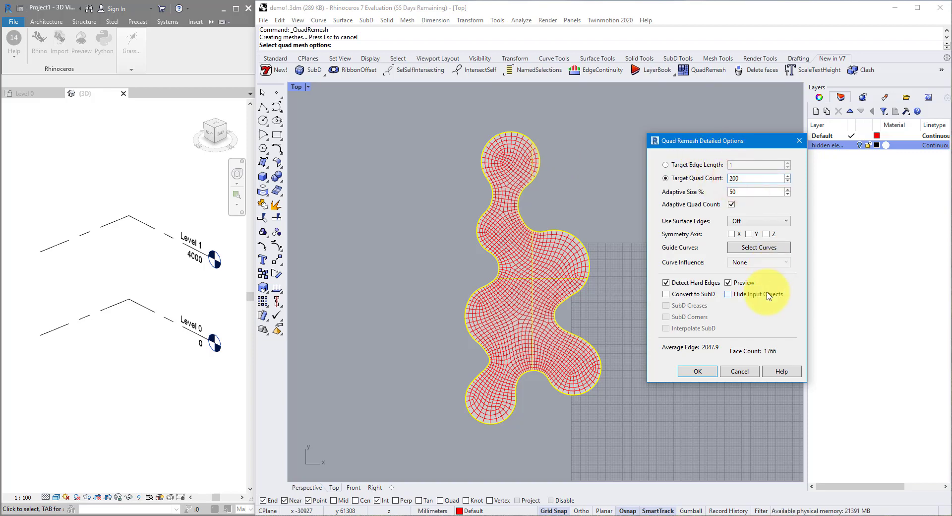
key(BackSpace)
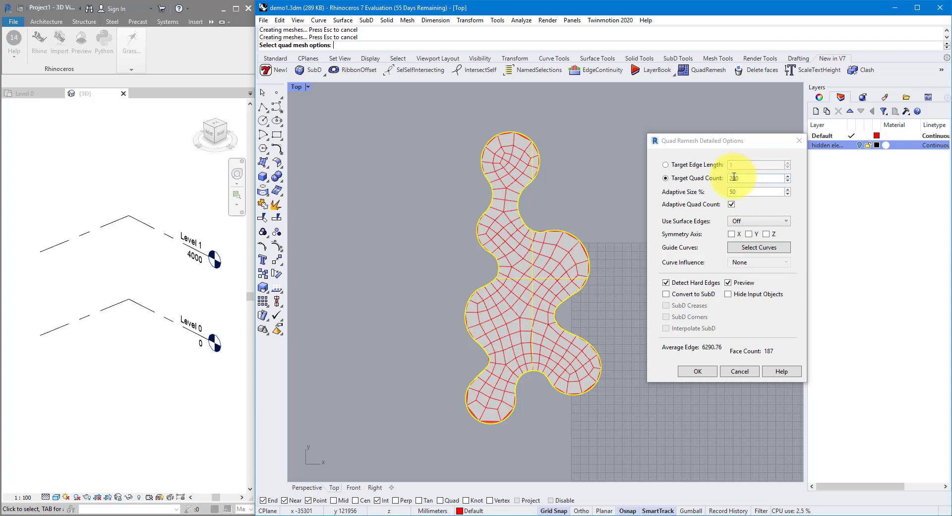
double_click(733, 178)
text(1)
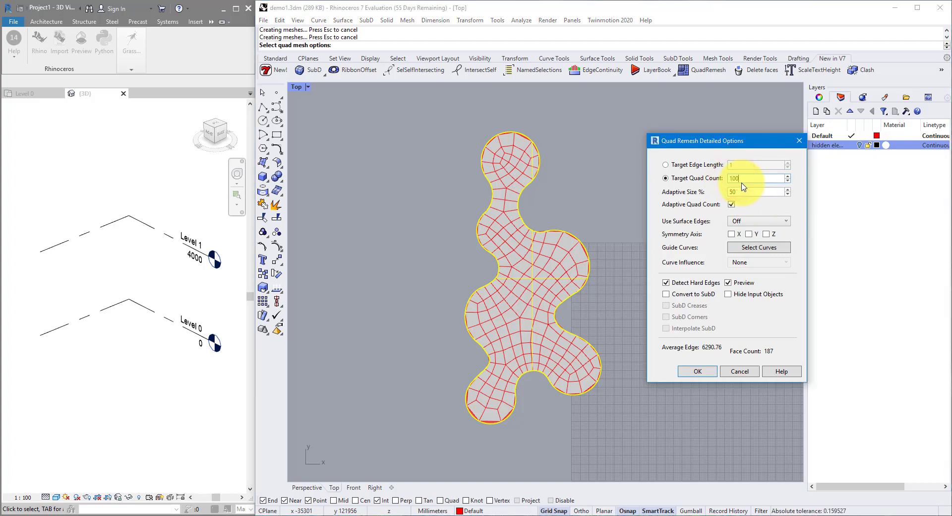
key(Tab)
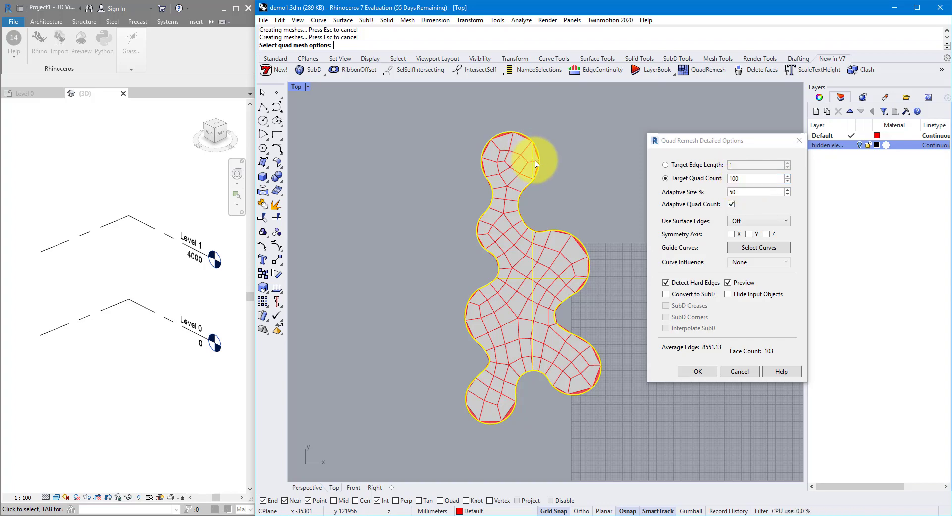
click(678, 141)
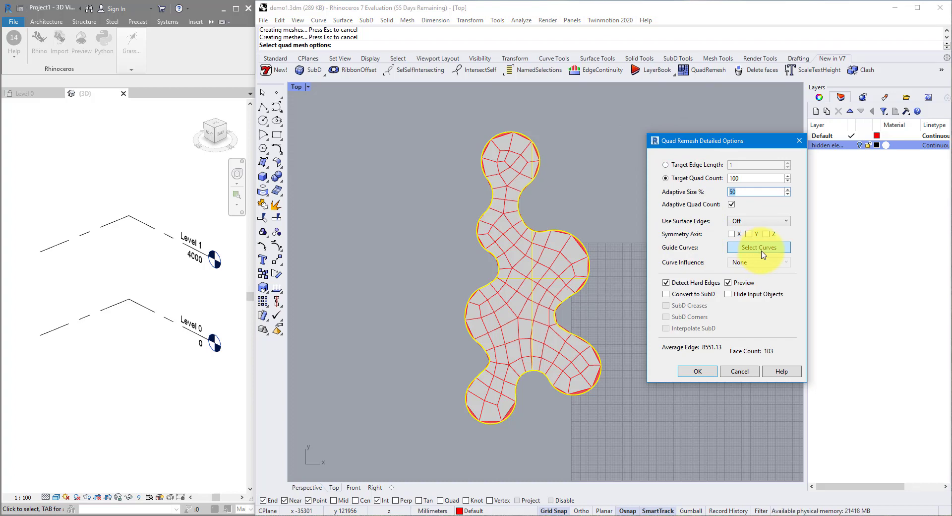
- Cancel the quad remesh and draw a five-point interpolated curve from the uppermost lobe's center to the middle right lobe
click(740, 372)
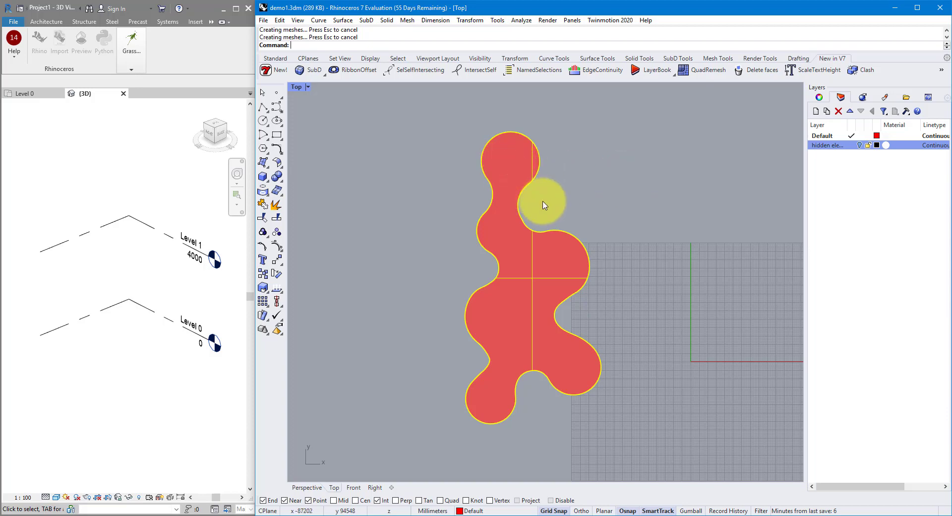
click(568, 179)
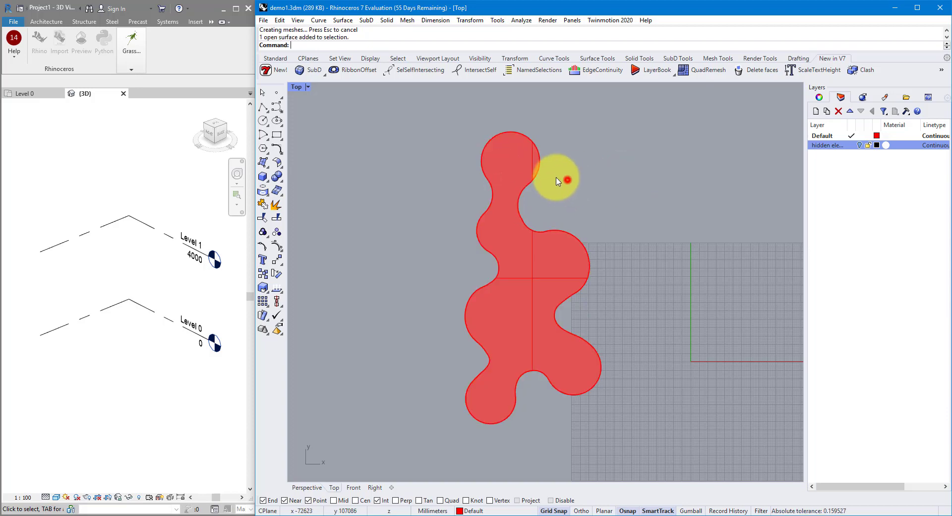
click(283, 114)
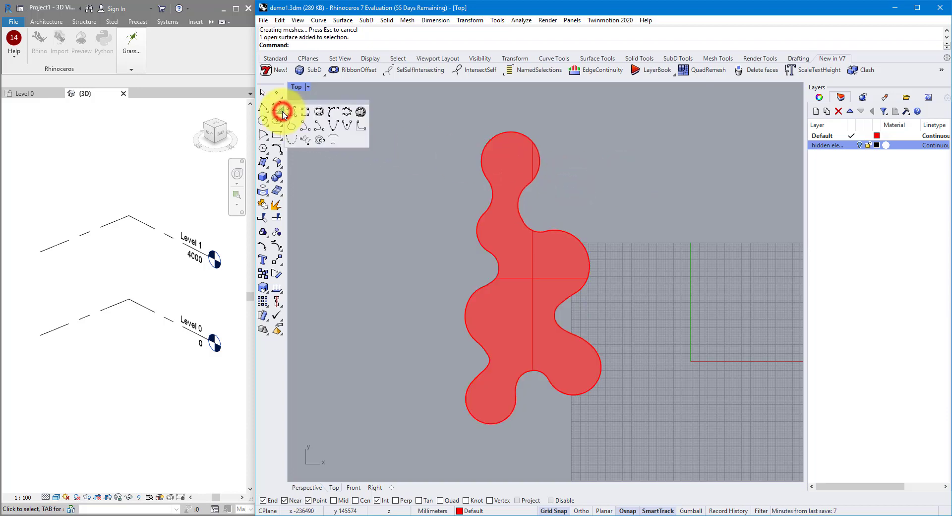
click(309, 113)
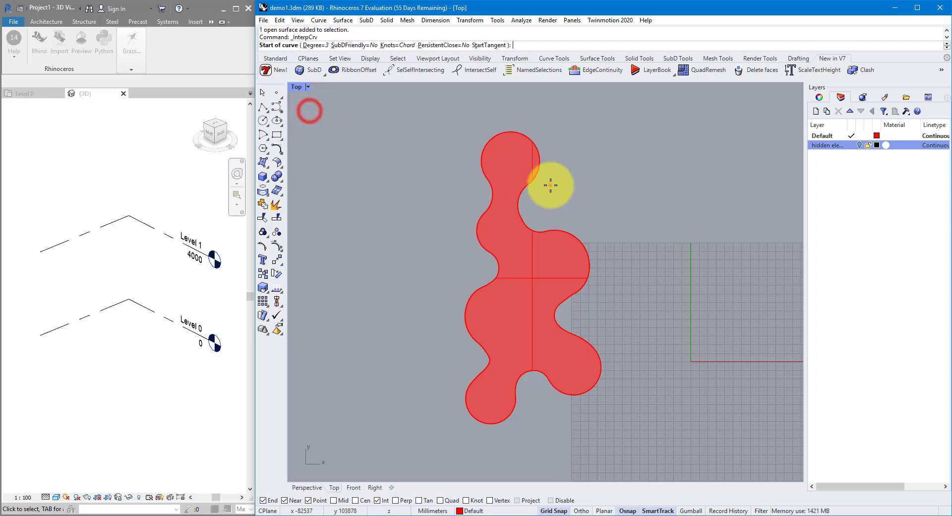
scroll(555, 190, up, 2)
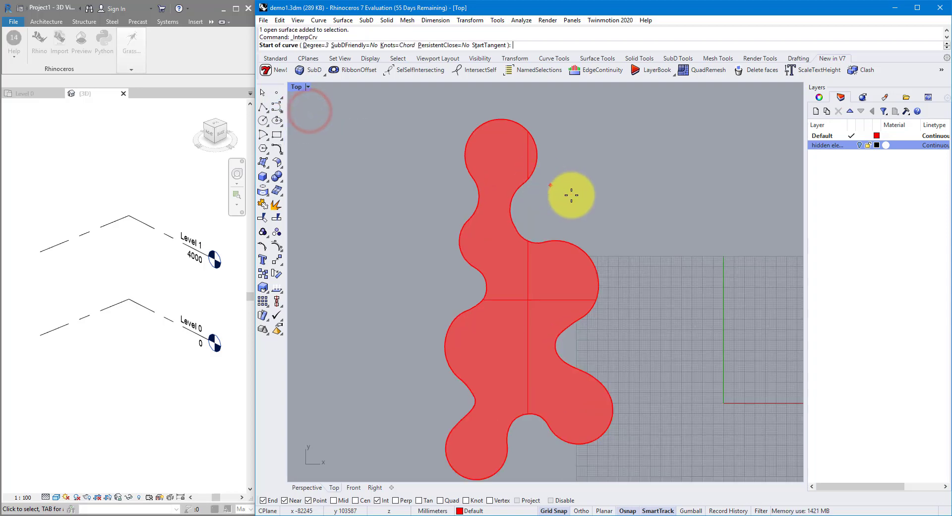
click(487, 138)
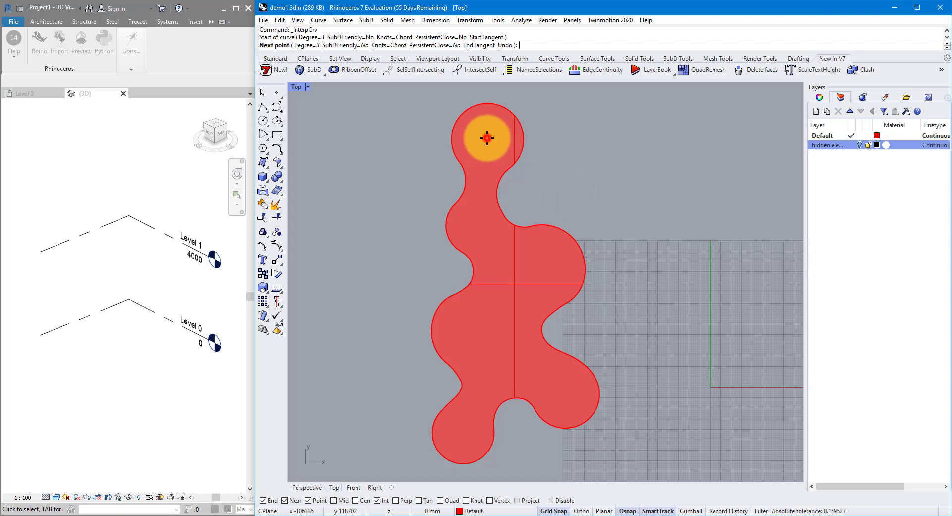
click(478, 192)
click(475, 228)
click(500, 255)
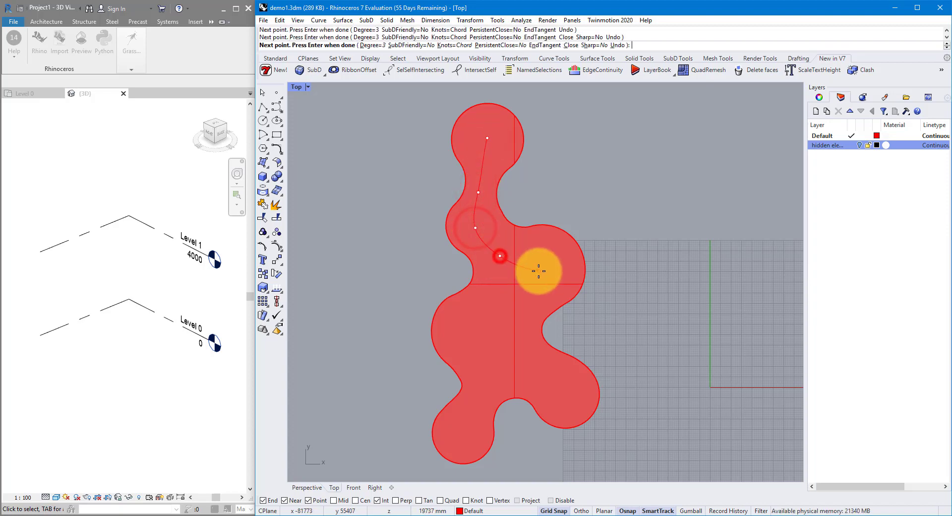
click(538, 269)
right_click(547, 271)
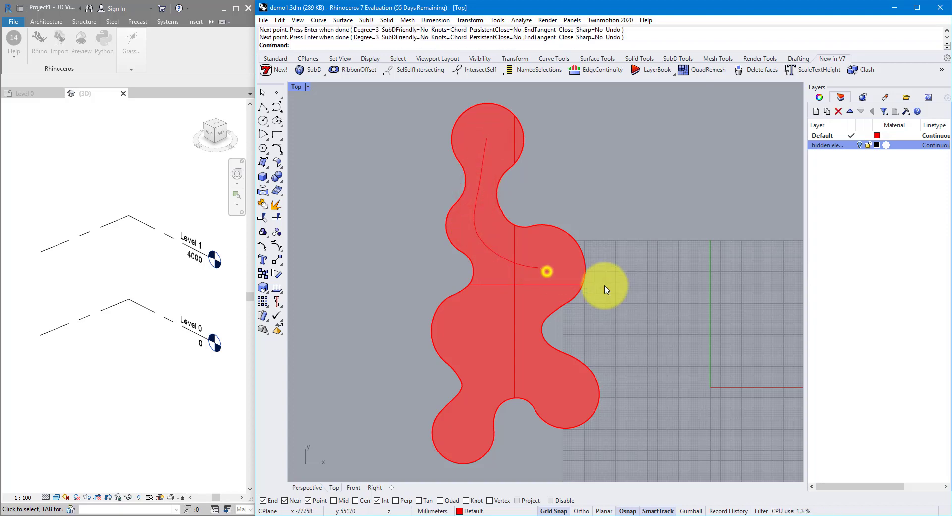
- Move the planar surface to the "hidden elements" layer
click(575, 247)
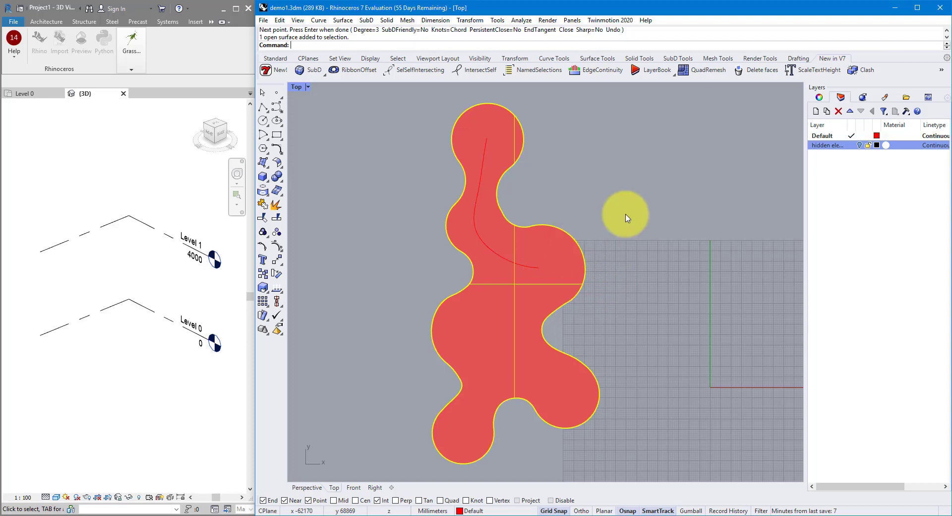
right_click(836, 145)
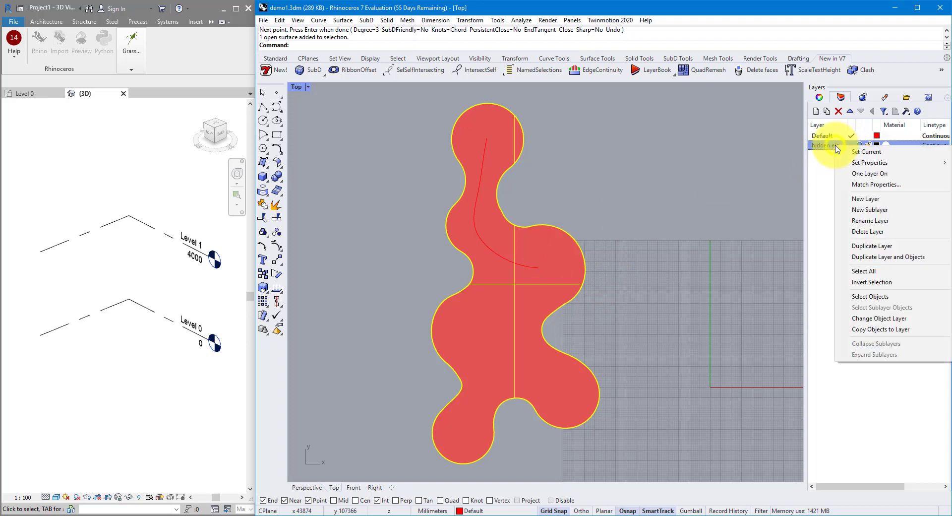
click(879, 318)
click(656, 227)
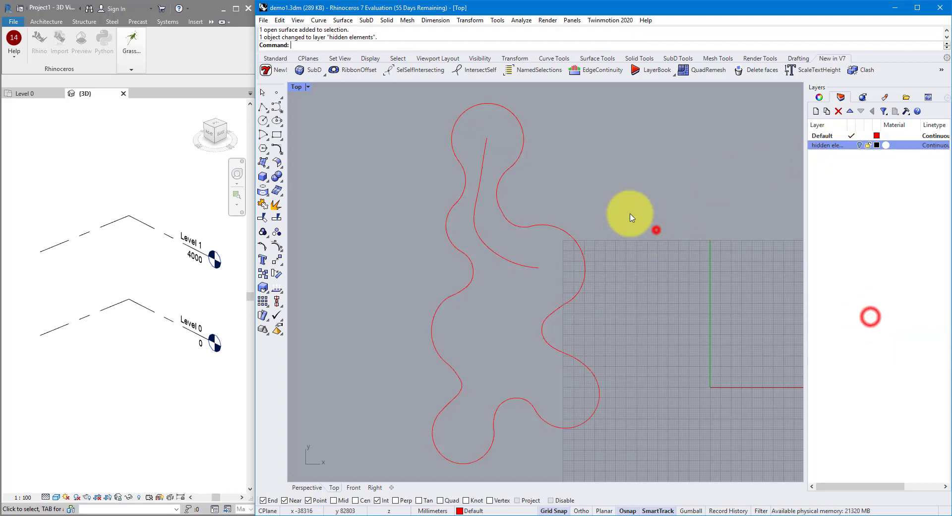
- Draw a second interpolated curve from the first curve's lower end to the center of the lower right lobe
click(494, 253)
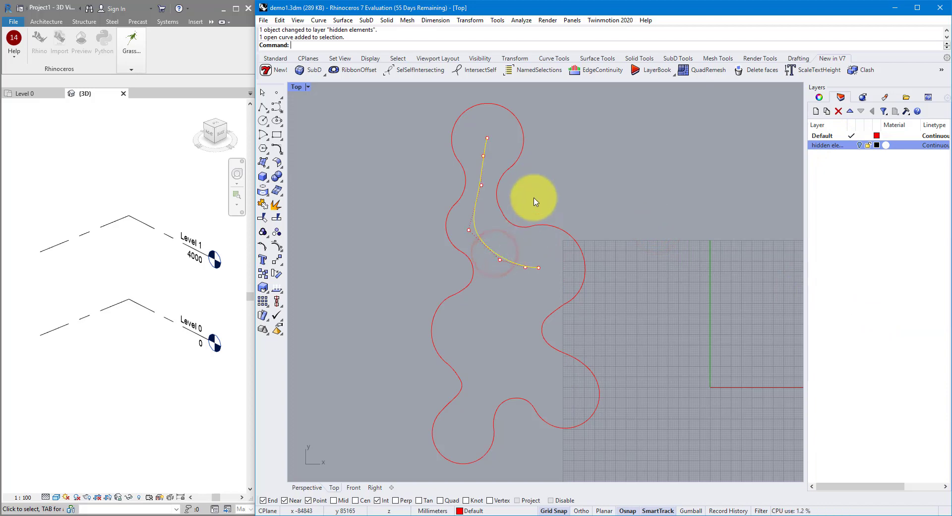
right_click(551, 192)
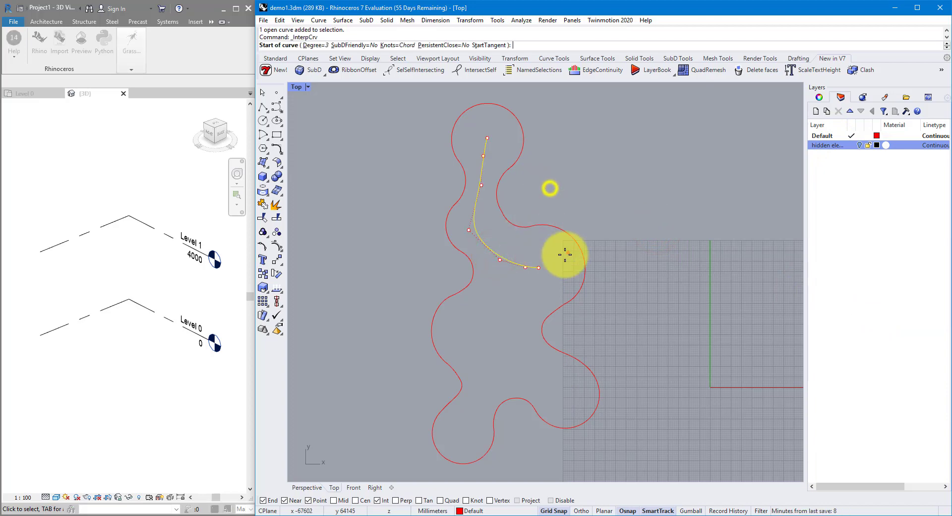
click(540, 268)
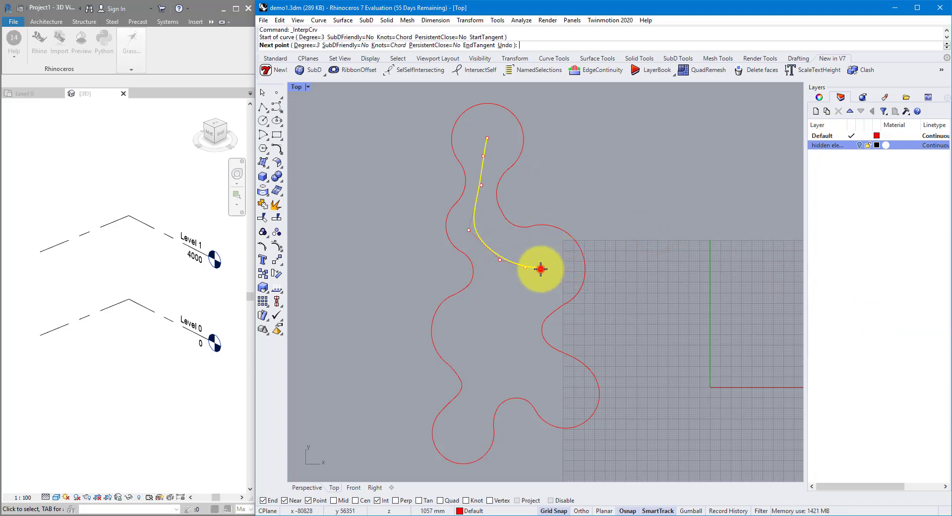
click(516, 308)
click(515, 354)
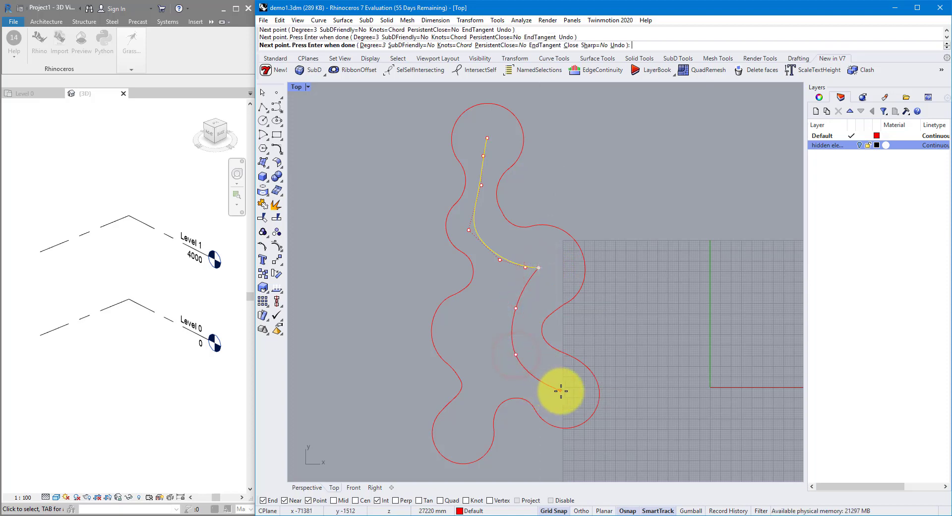
click(552, 384)
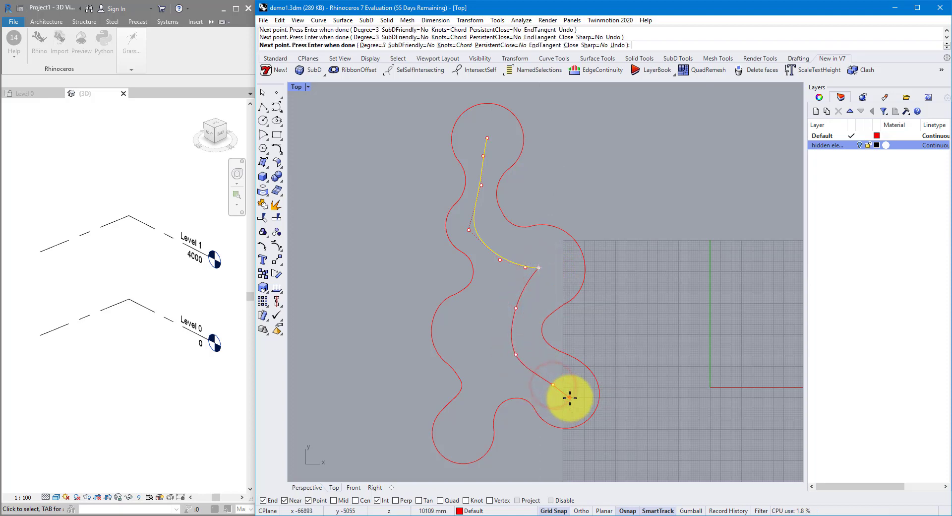
click(568, 395)
right_click(577, 371)
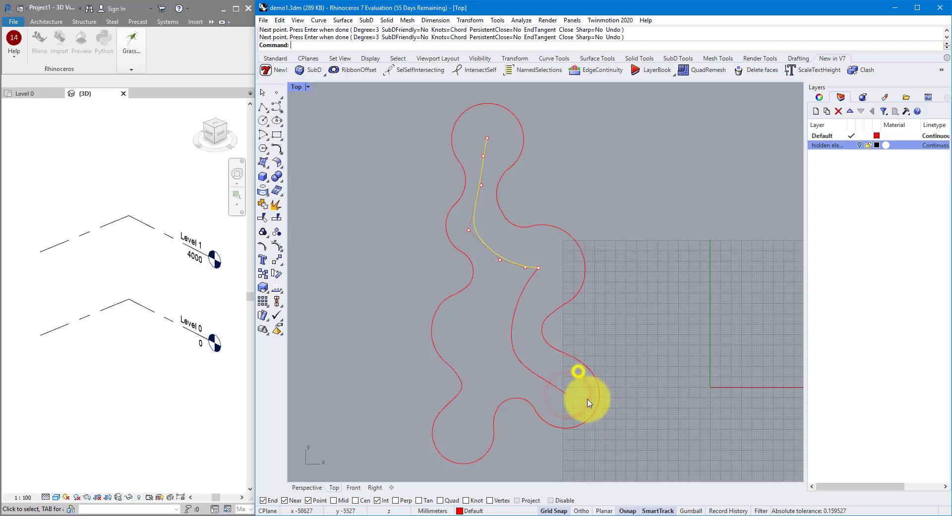
- Draw a third interpolated curve from the same junction point, winding down to the center of the lower left lobe
right_click(587, 325)
click(539, 267)
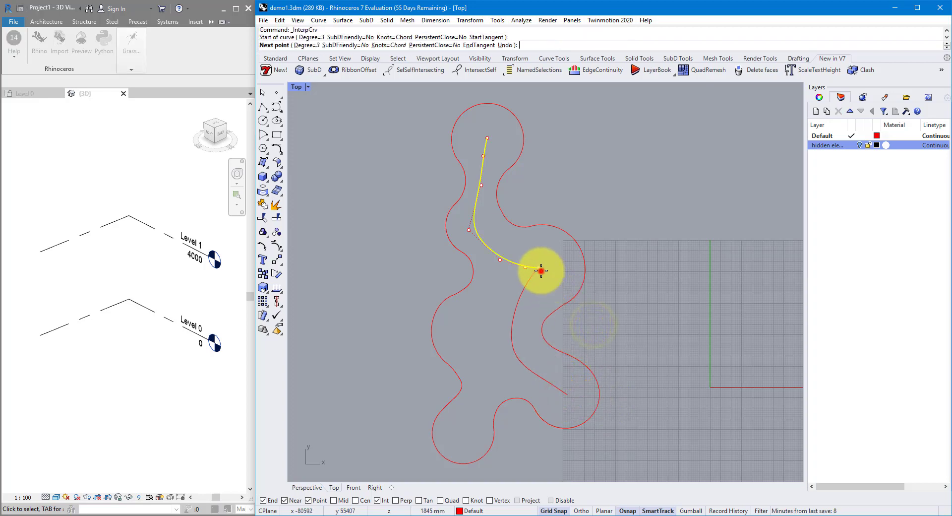
click(500, 300)
click(470, 316)
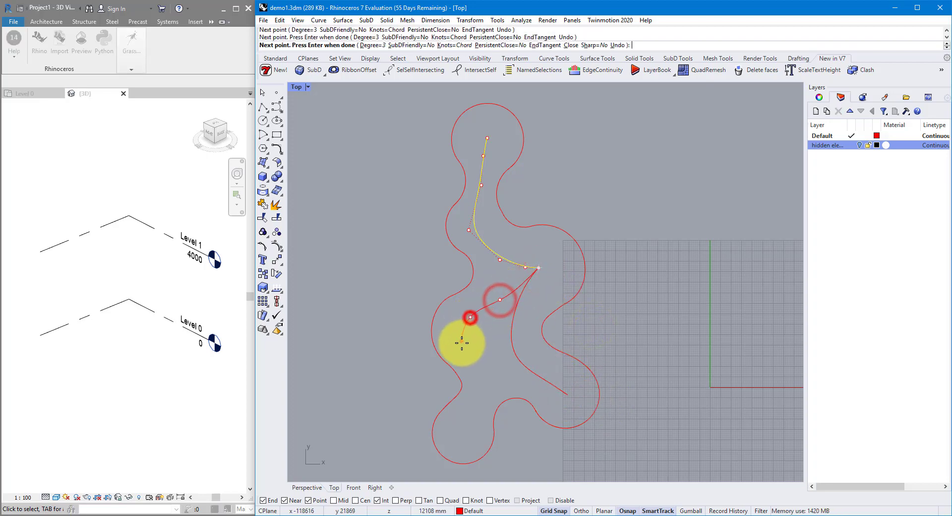
click(463, 342)
click(483, 365)
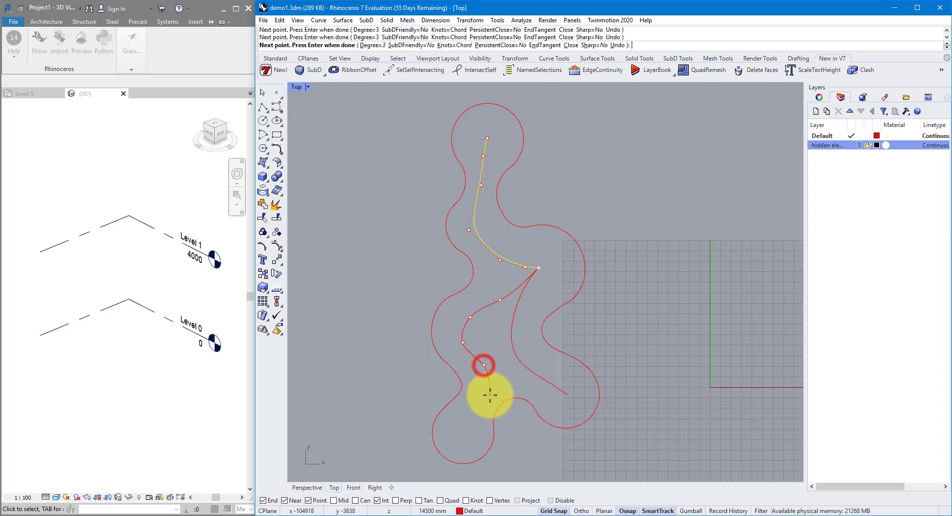
click(481, 397)
click(463, 430)
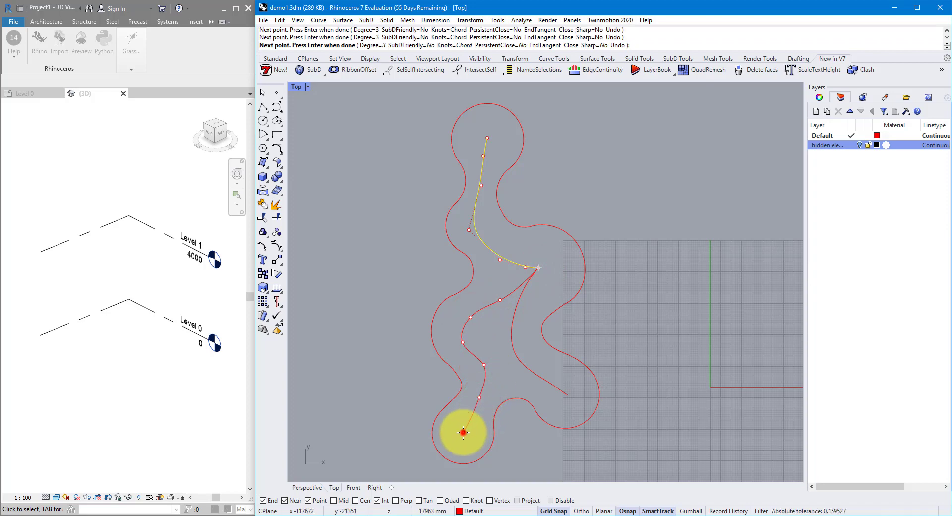
right_click(497, 386)
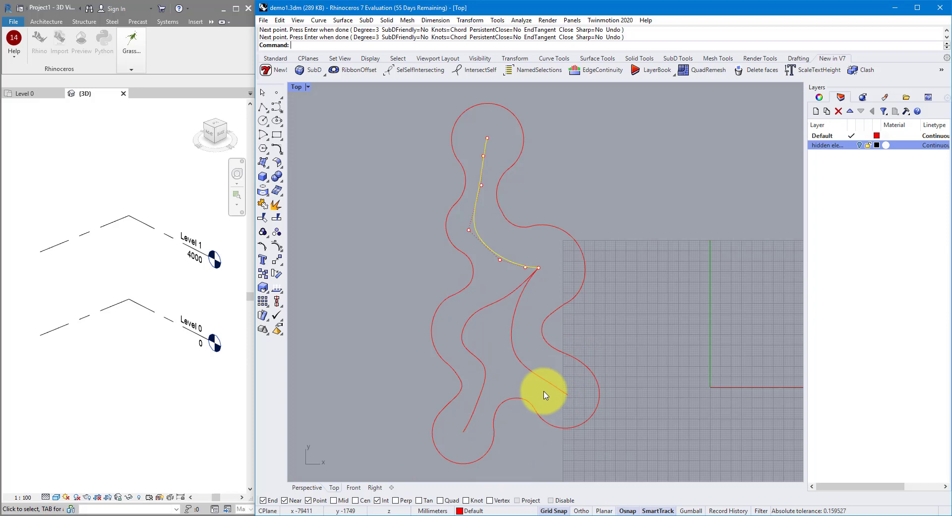
click(631, 339)
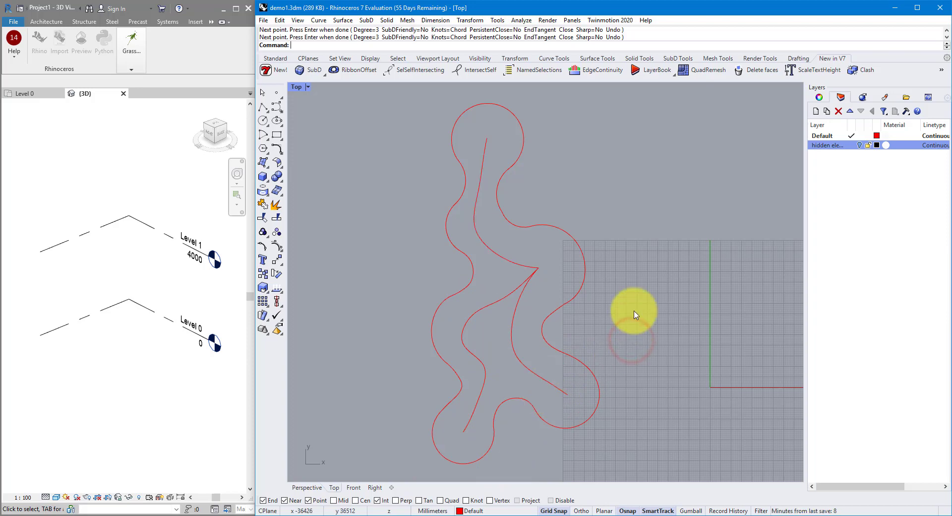
- Turn on the "hidden elements" layer and delete the large rectangular surface behind the outline
click(860, 146)
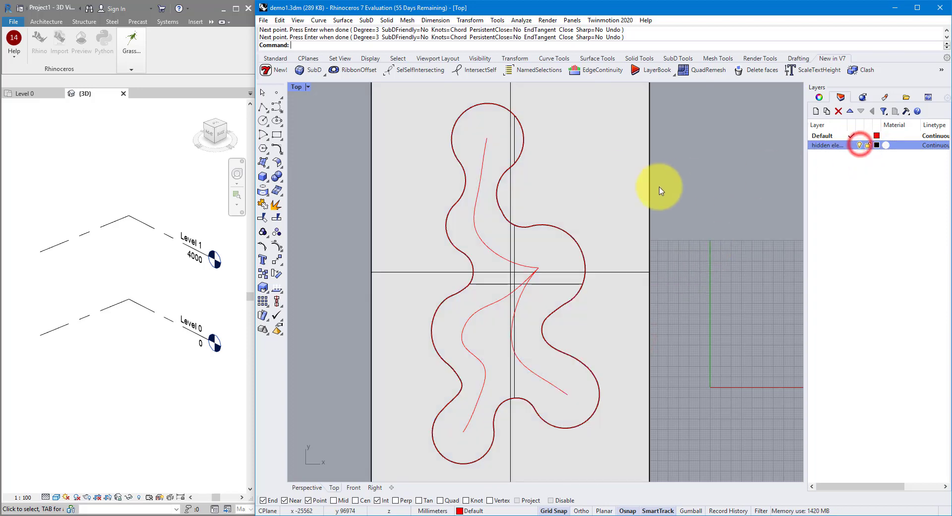
click(496, 145)
click(521, 171)
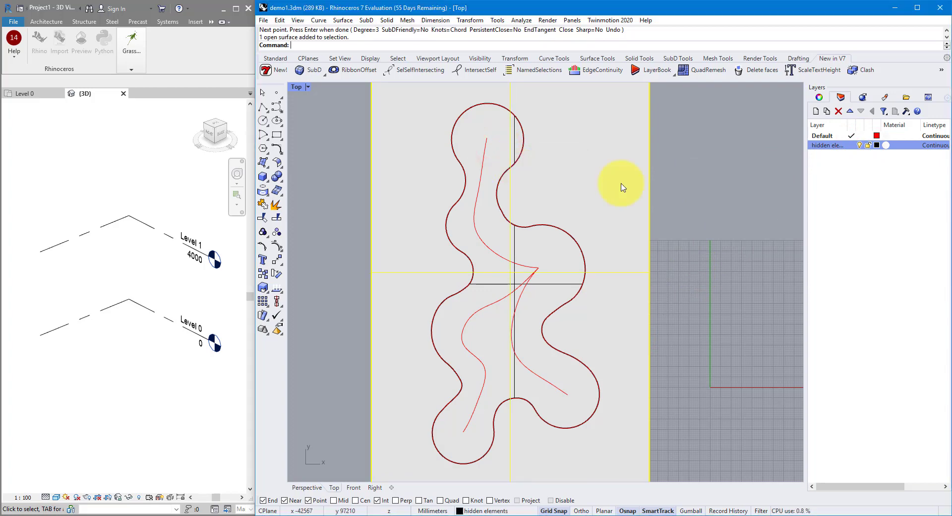
key(Delete)
- Start a QuadRemesh of the planar surface and assign the three interpolated curves as its guide curves
click(505, 135)
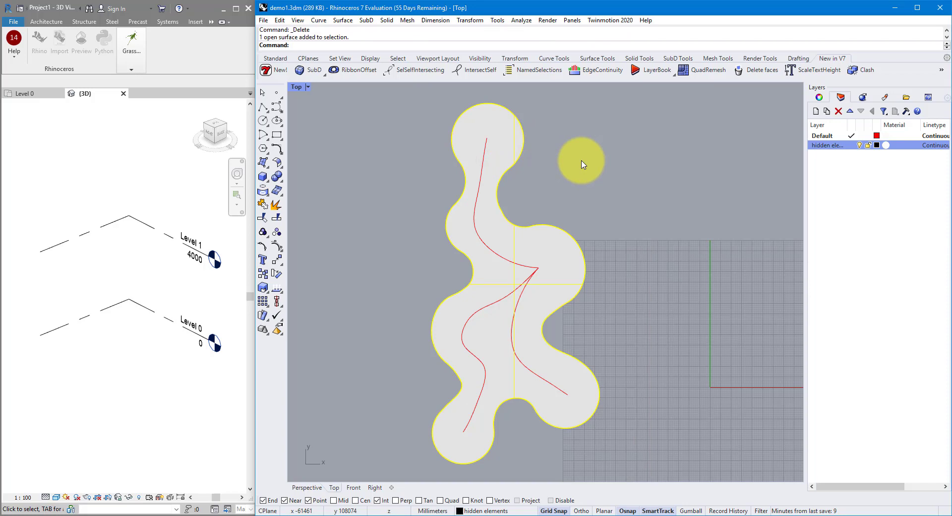
click(705, 75)
drag(616, 138, 730, 123)
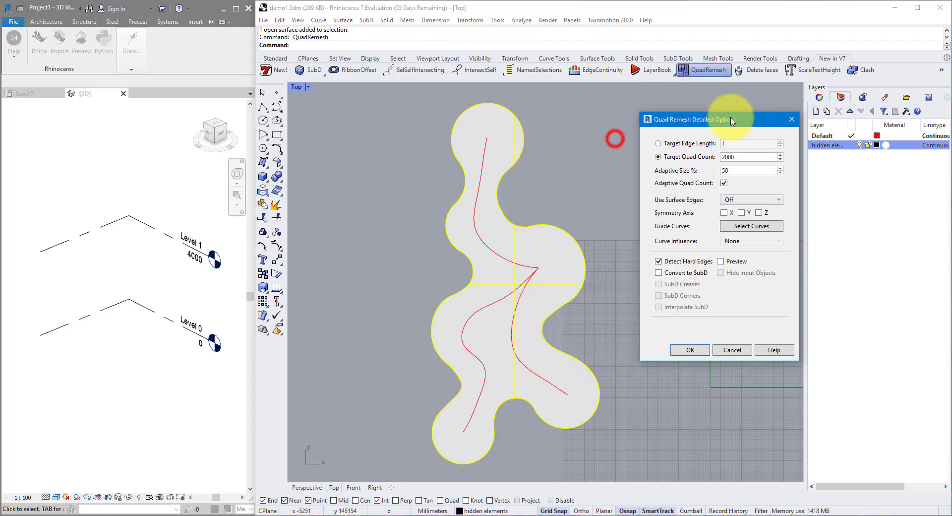
click(749, 227)
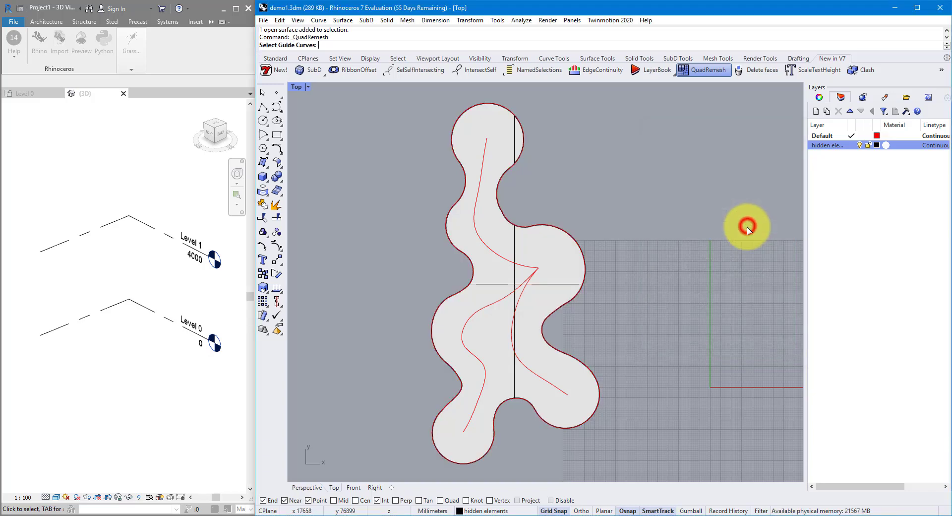
click(484, 166)
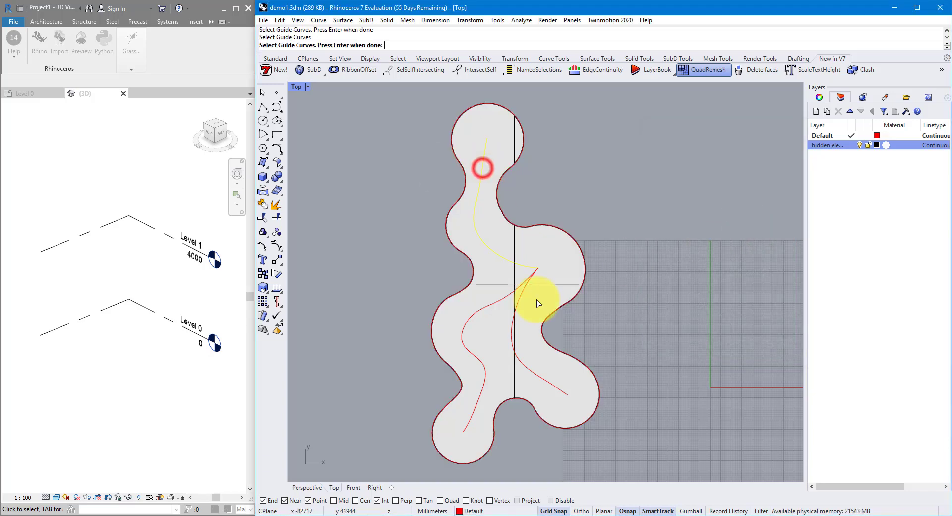
click(492, 305)
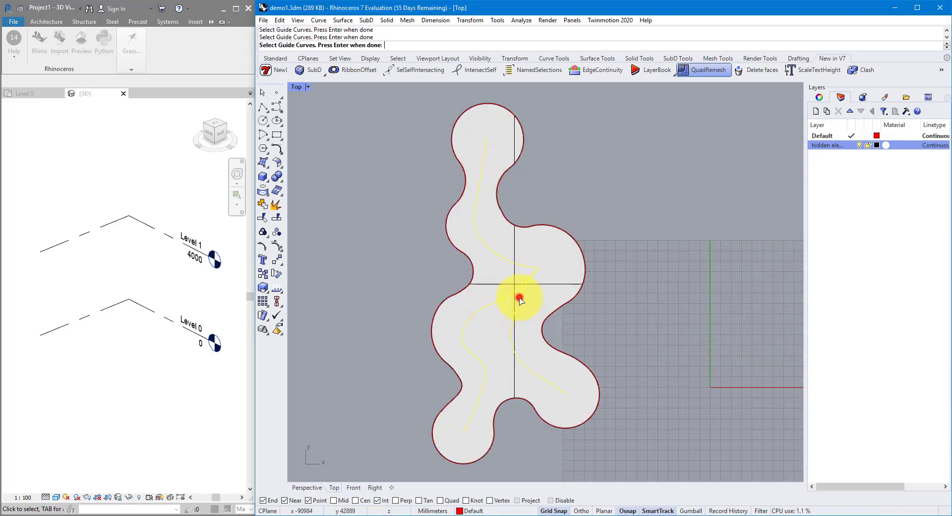
click(519, 300)
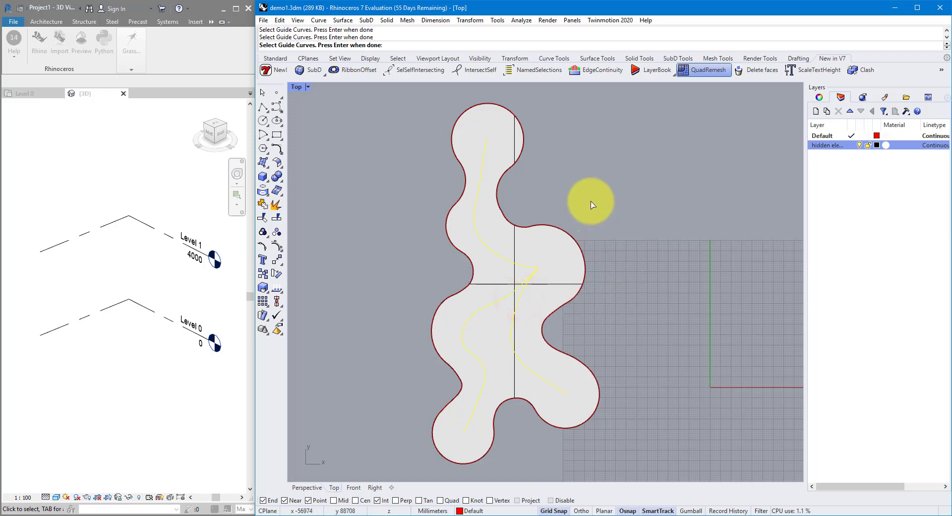
right_click(548, 178)
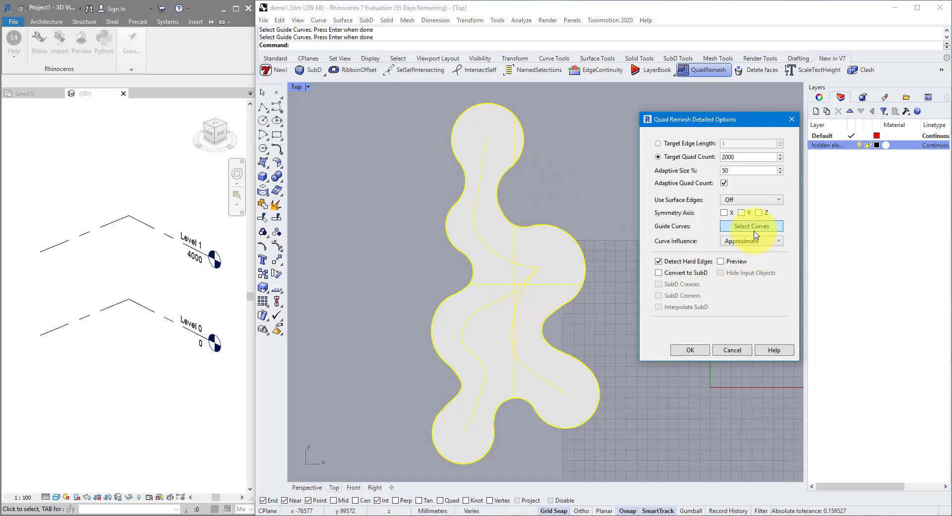
- Set the quad remesh's target quad count to 100 and turn on its preview
double_click(728, 157)
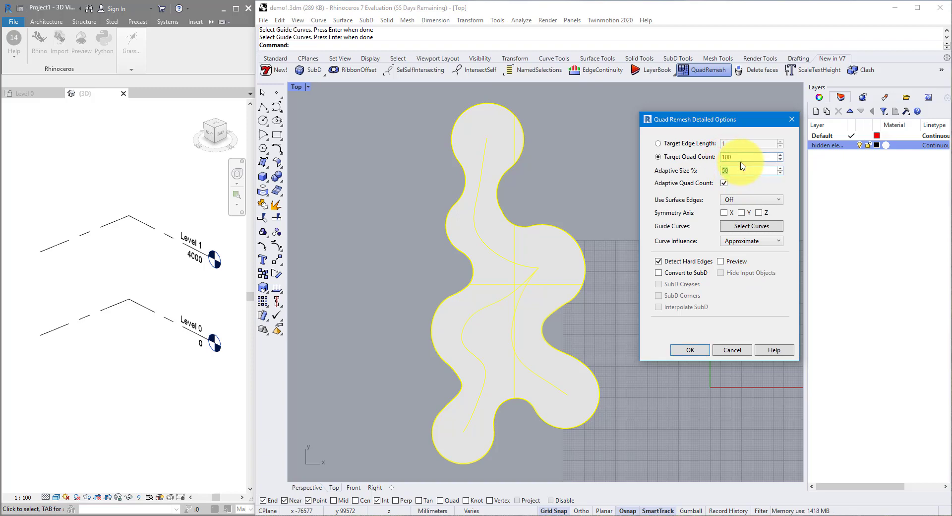
key(Tab)
click(721, 262)
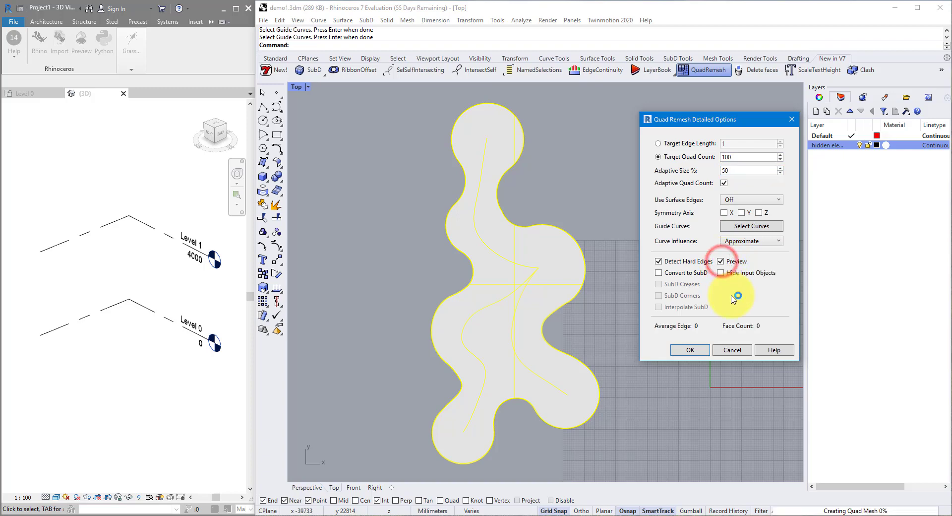
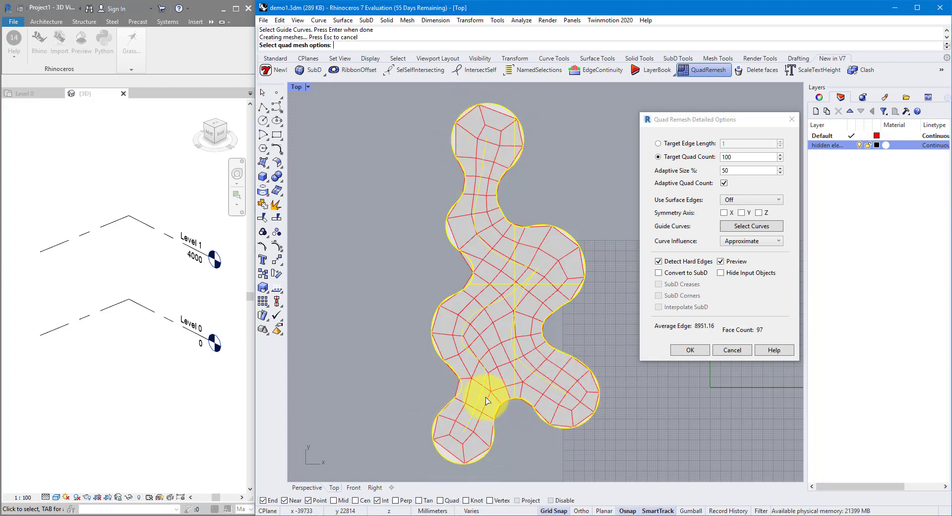
- Preview target quad counts of 75 and 50, and create the quad remesh with a target quad count of 60
double_click(737, 158)
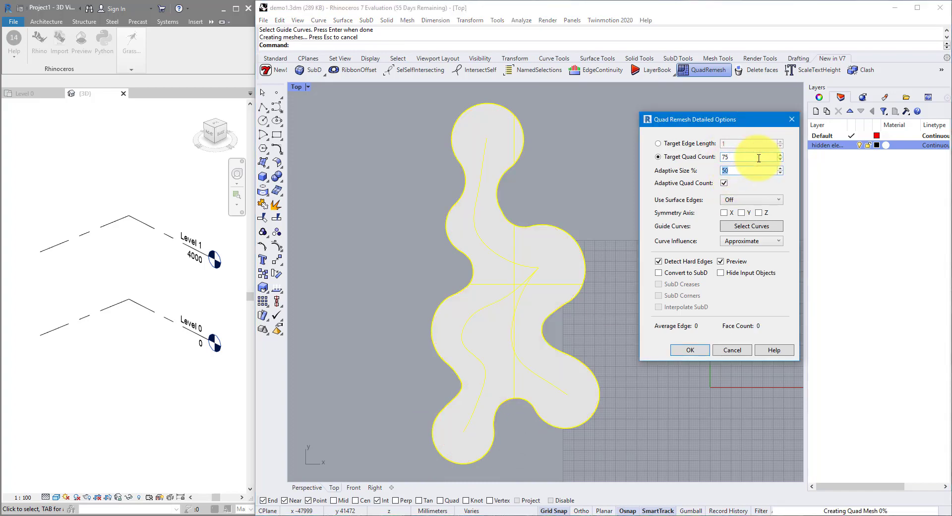
double_click(758, 157)
text(5)
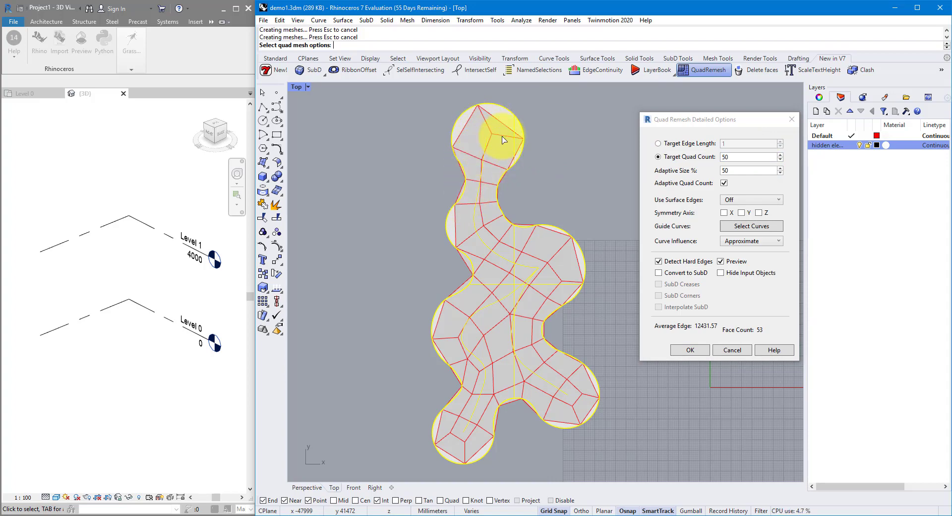
click(745, 157)
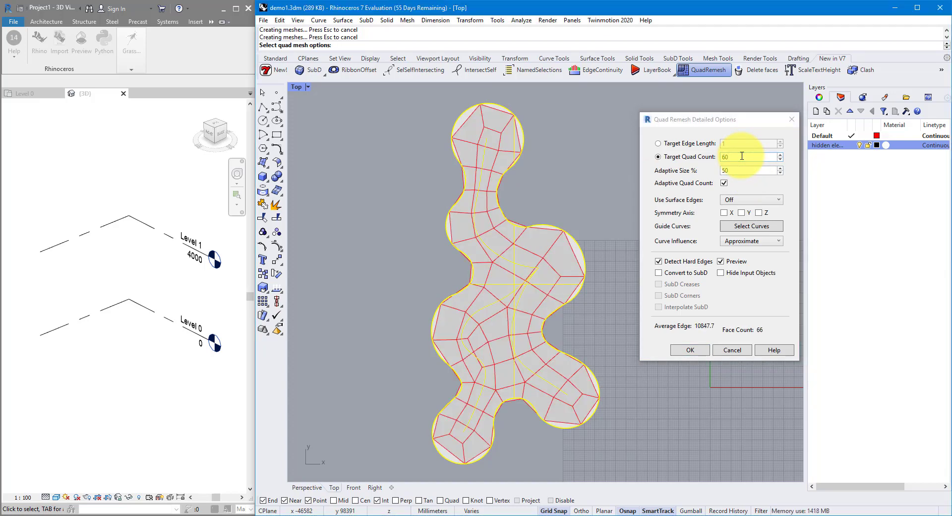
click(688, 350)
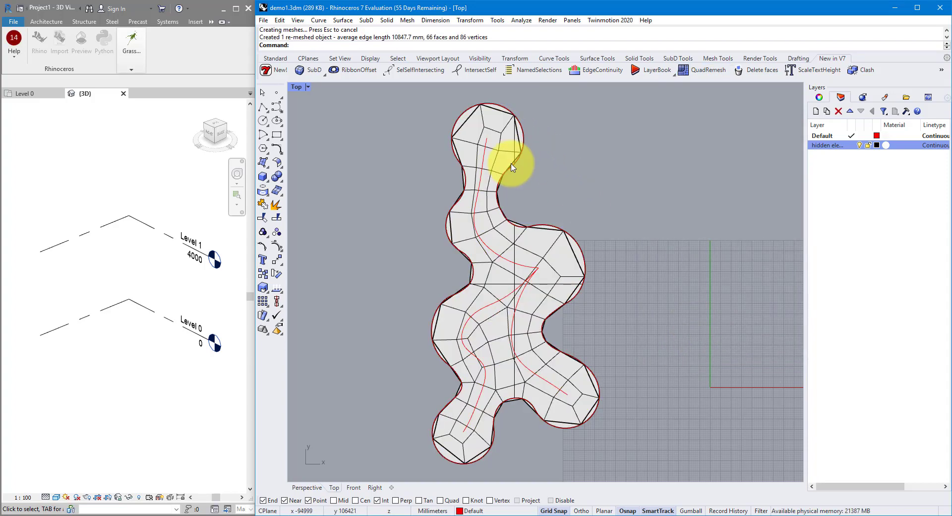
- Move the new quad mesh to the Default layer and turn off the "hidden elements" layer
click(502, 149)
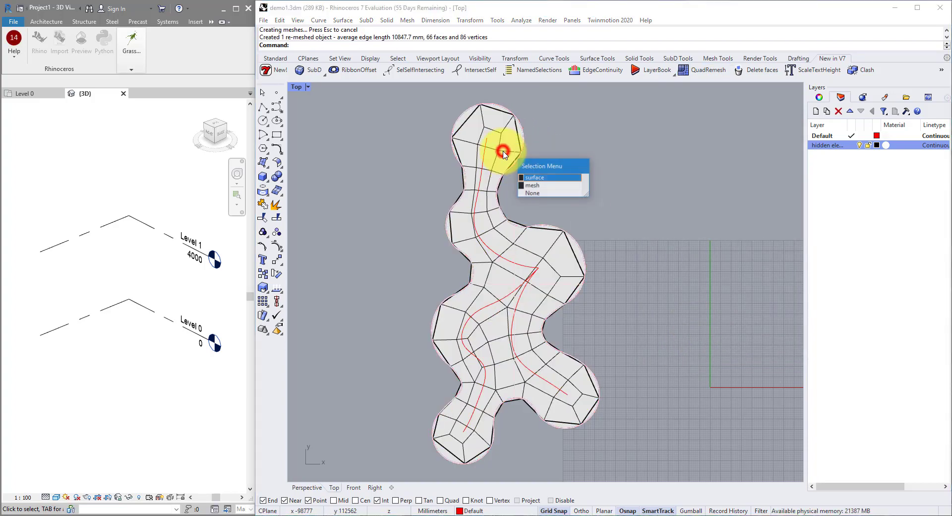
click(527, 186)
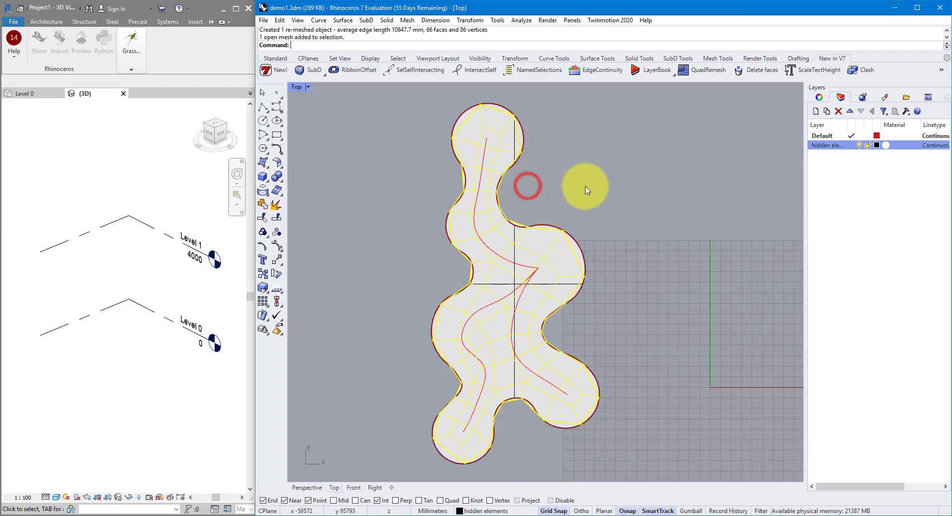
right_click(838, 139)
click(855, 311)
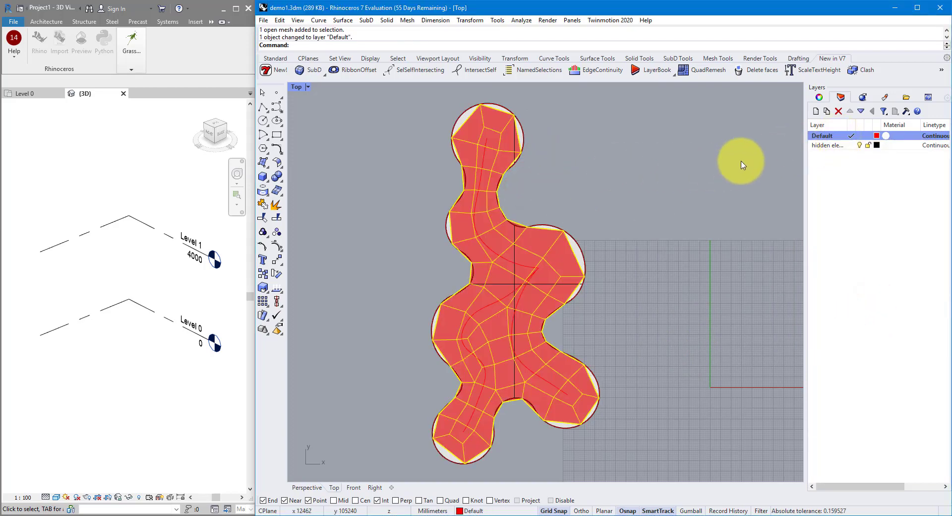
click(795, 153)
click(859, 145)
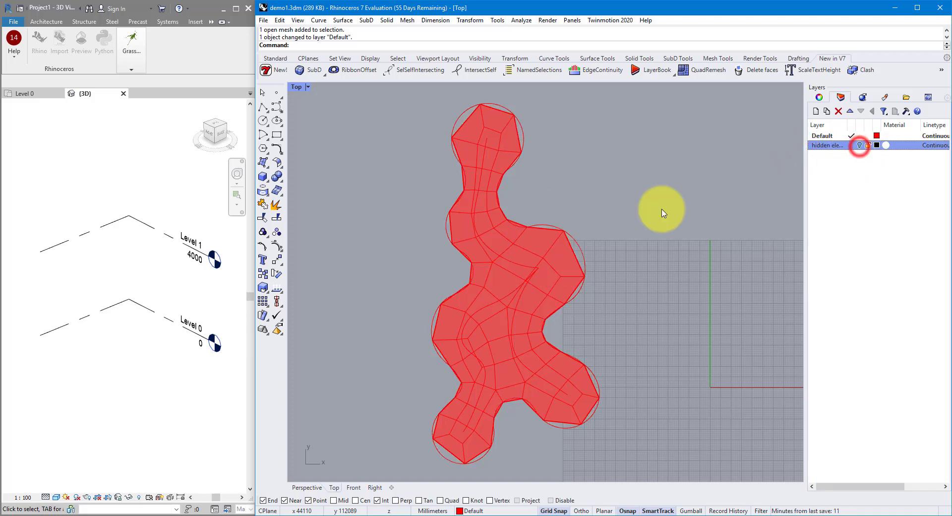
- Move all outline and guide curves, but not the mesh, to the "hidden elements" layer and save the file
click(563, 214)
click(497, 222)
click(600, 206)
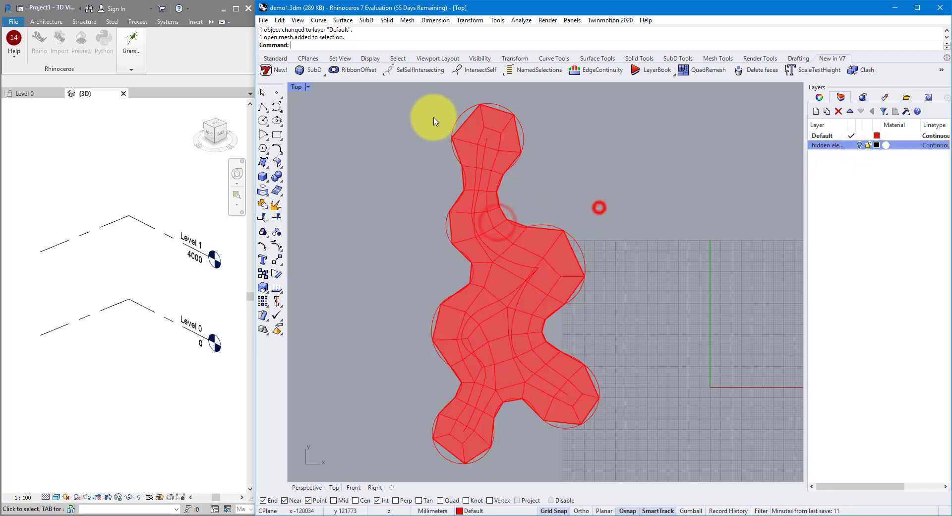
drag(395, 88, 623, 382)
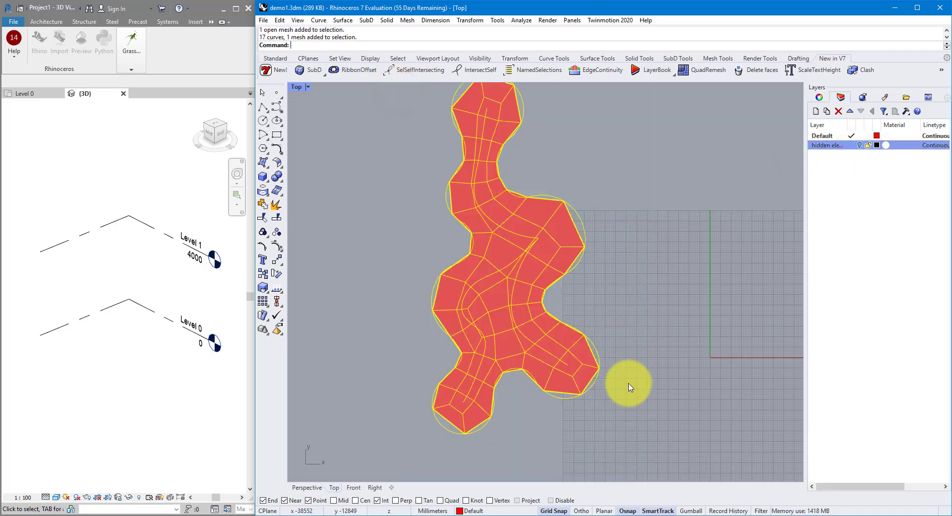
ctrl+click(553, 216)
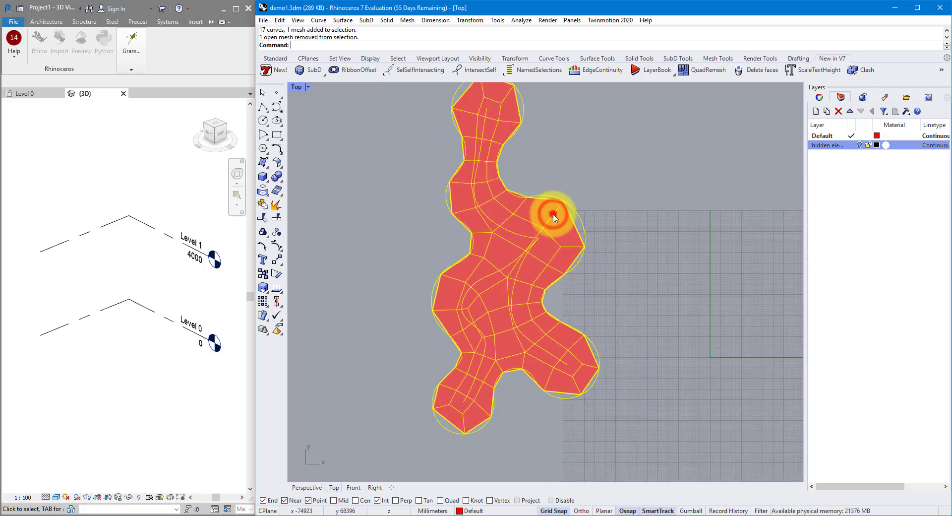
right_click(836, 150)
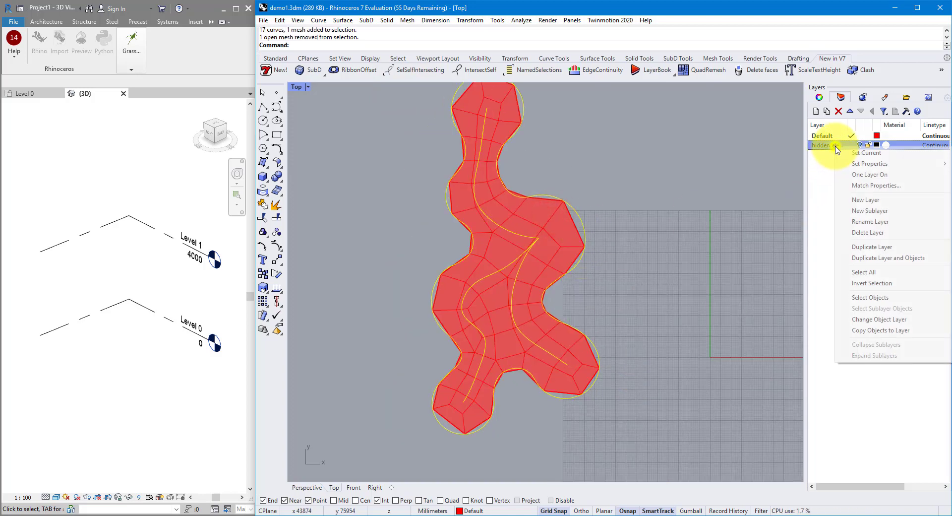
click(870, 319)
click(672, 198)
click(546, 214)
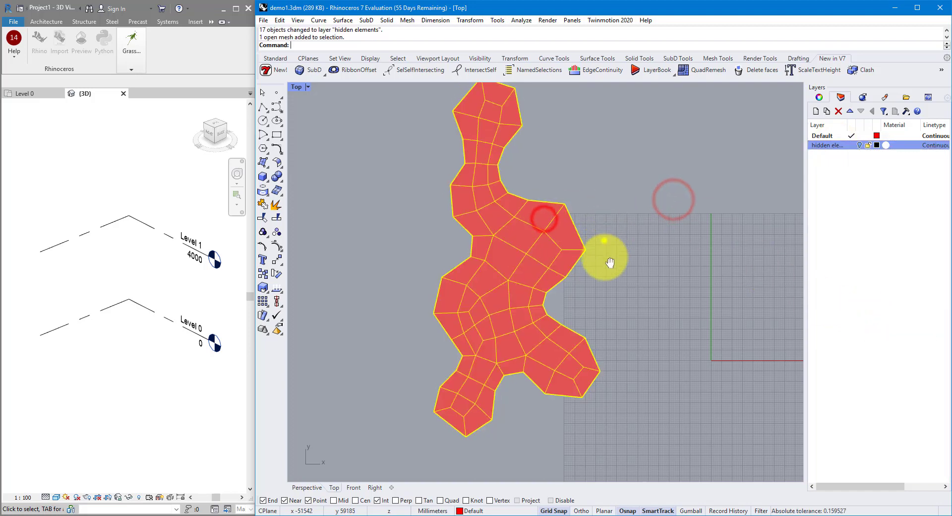
key(ctrl+s)
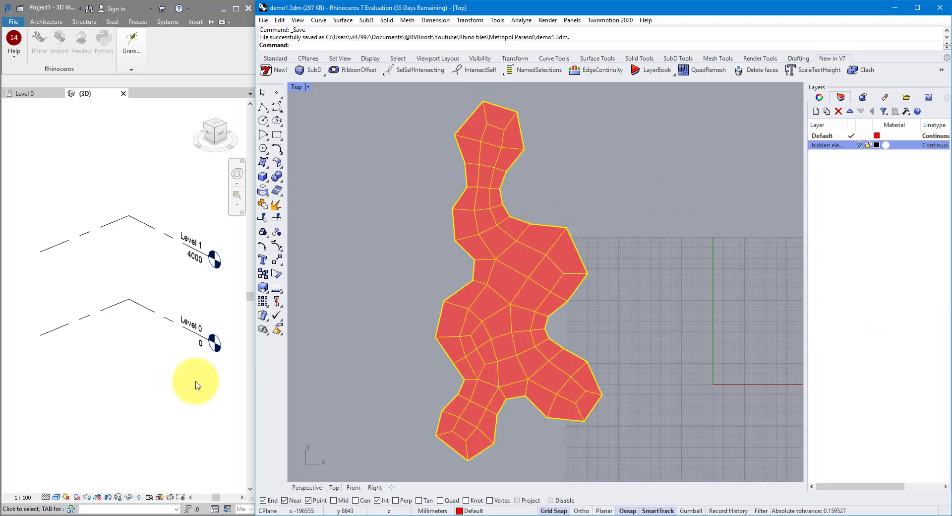
- Switch to the Metropol-Parasol-10.jpg photo, examine the canopy's waffle shape, and return to the Rhino model
click(170, 496)
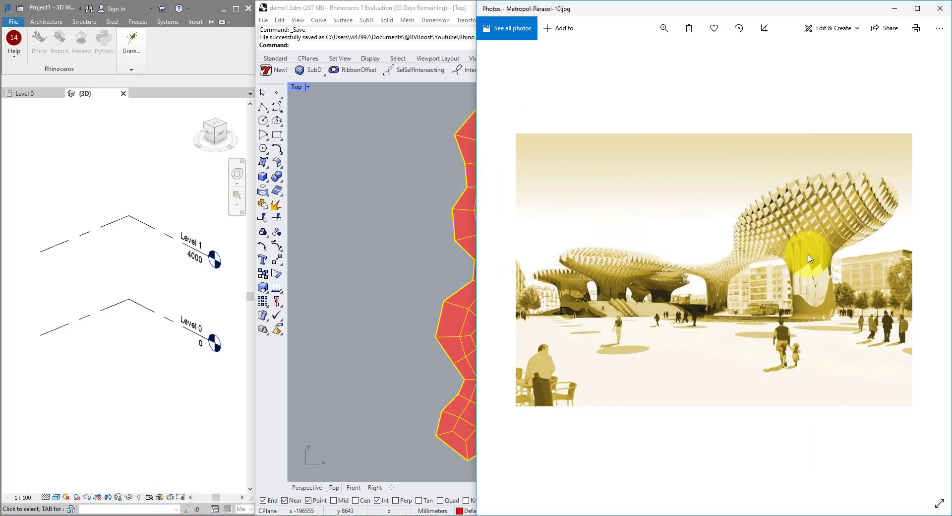
click(461, 11)
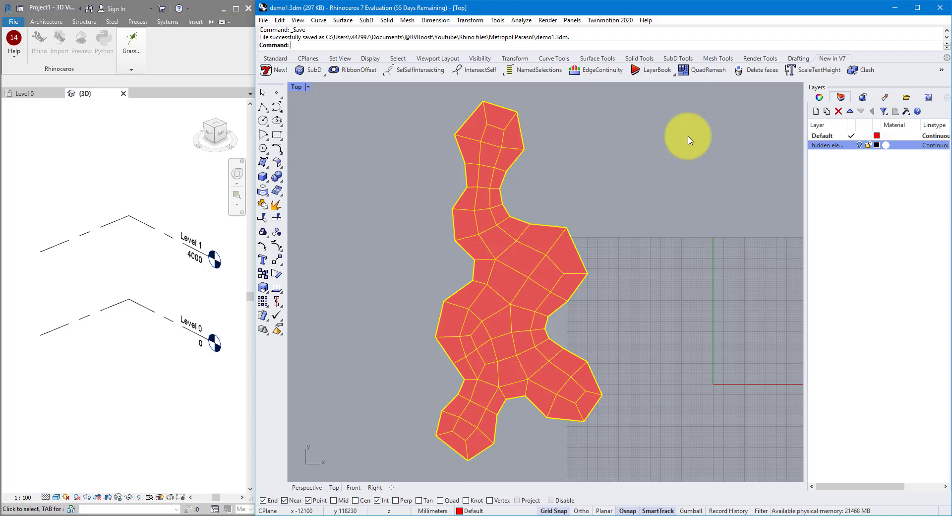
- Convert the quad mesh to a SubD, keeping the input, and move the original mesh to the "hidden elements" layer
click(674, 60)
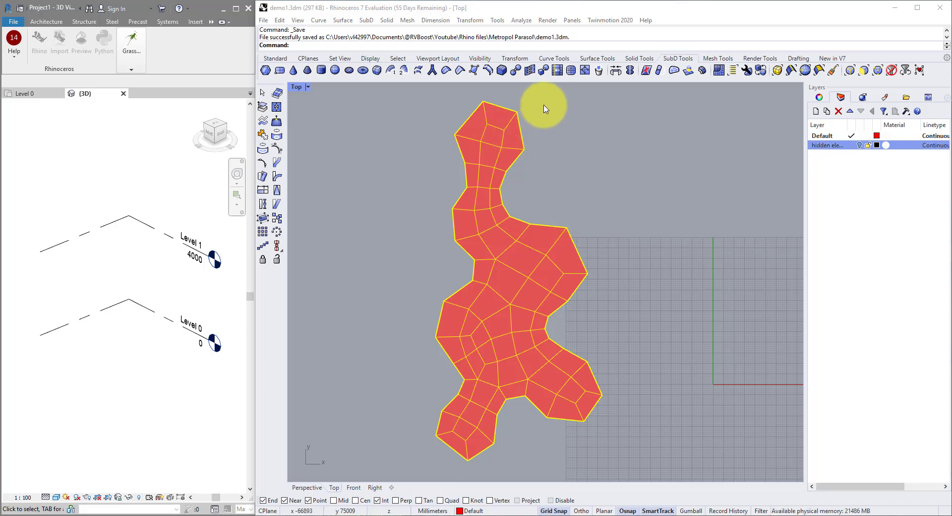
click(544, 74)
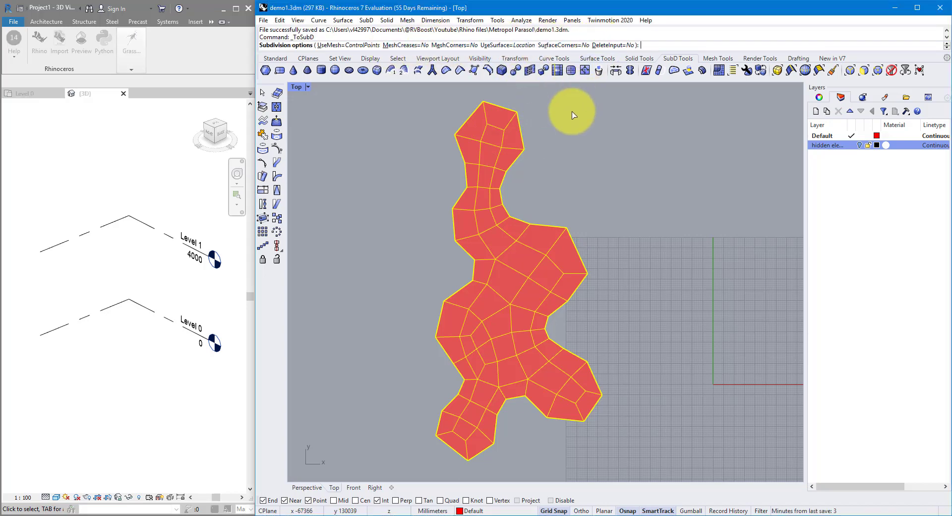
right_click(567, 143)
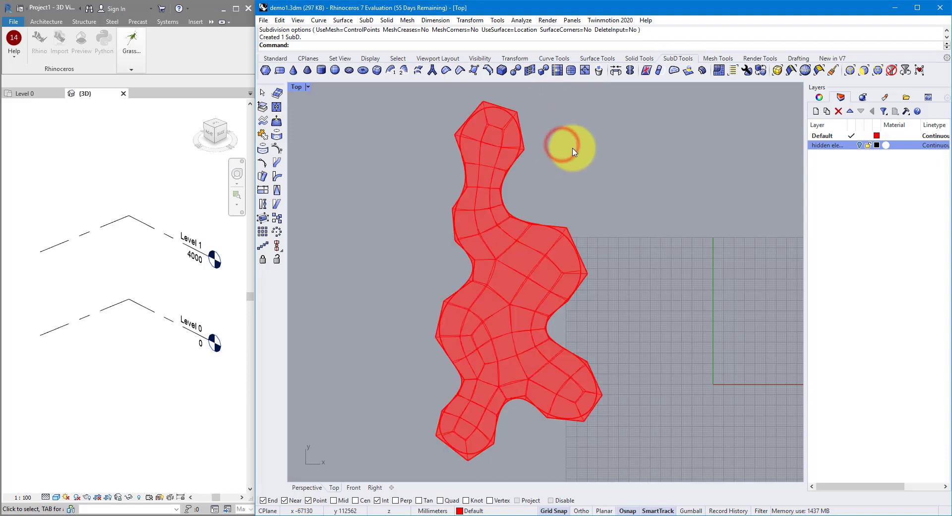
click(516, 117)
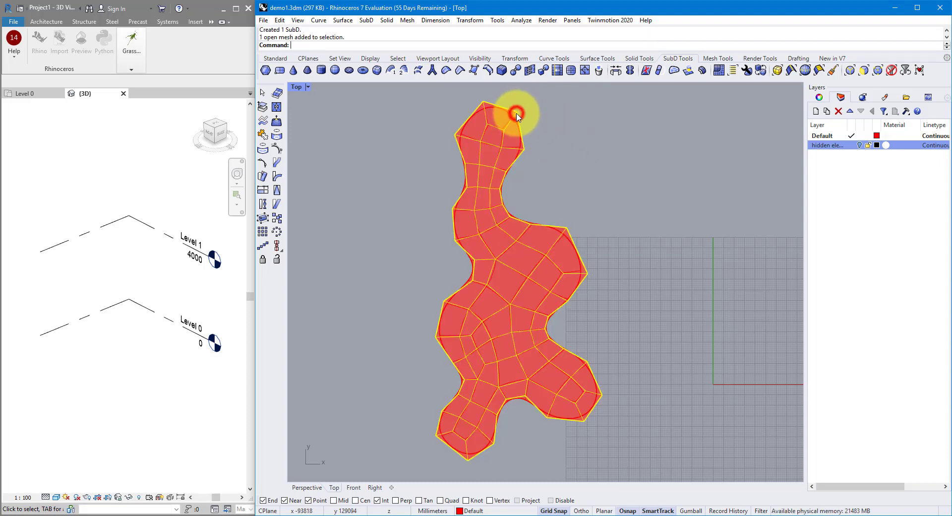
right_click(833, 147)
click(876, 317)
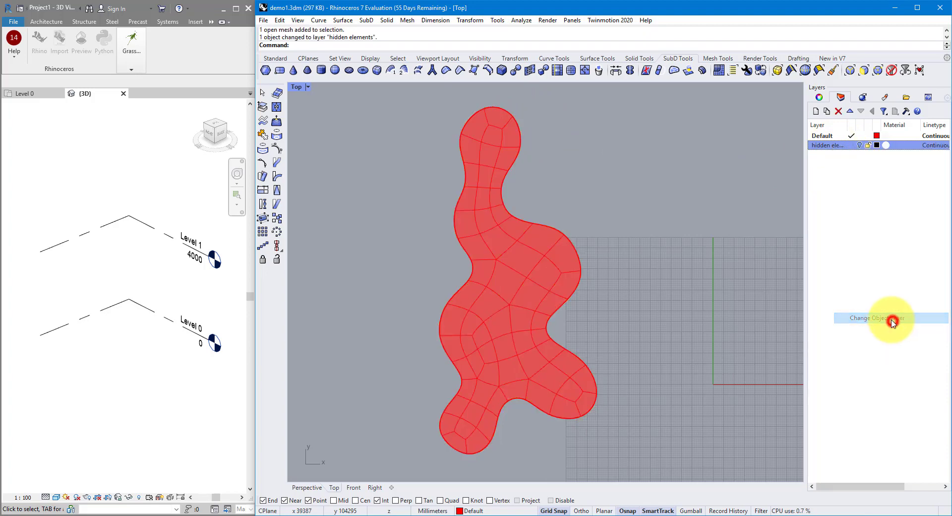
- Select the SubD and show it in the Perspective view with the Shaded display mode
click(567, 240)
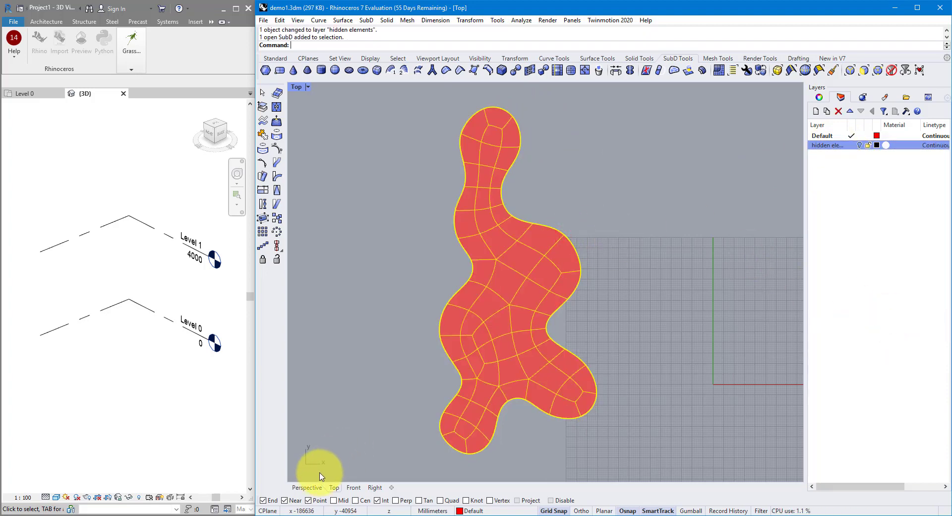
click(308, 487)
right_drag(379, 168, 326, 110)
click(329, 86)
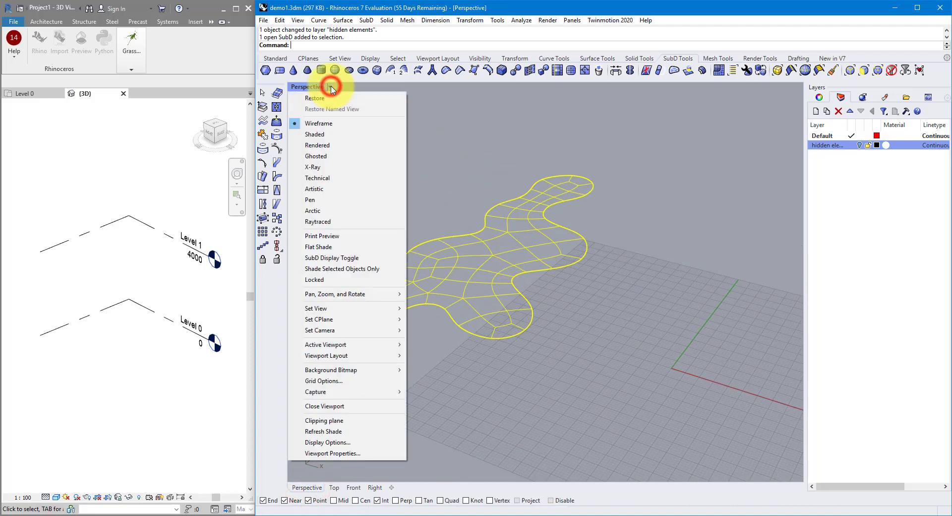
click(318, 136)
mouse_move(586, 278)
right_down()
mouse_move(570, 304)
mouse_move(484, 311)
mouse_move(525, 283)
mouse_move(610, 293)
mouse_move(549, 238)
mouse_move(586, 212)
mouse_move(601, 272)
right_up()
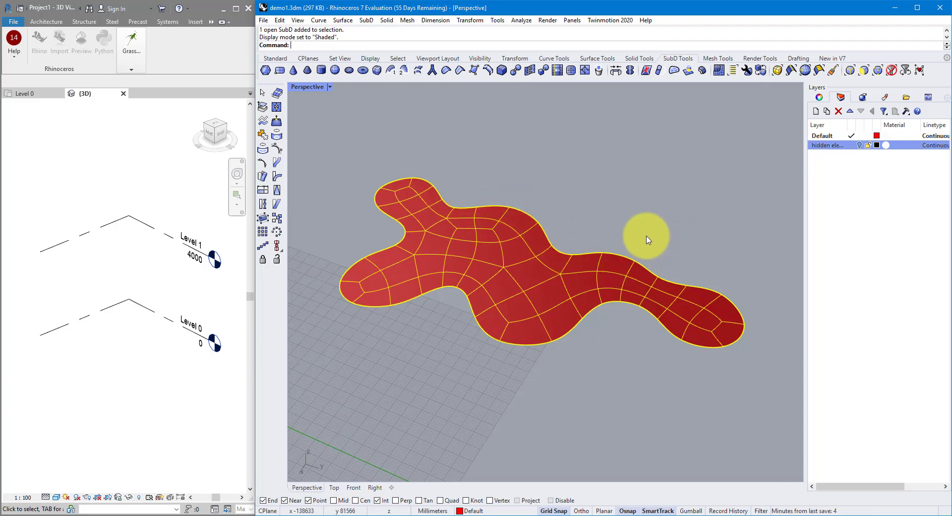
right_drag(648, 239, 623, 228)
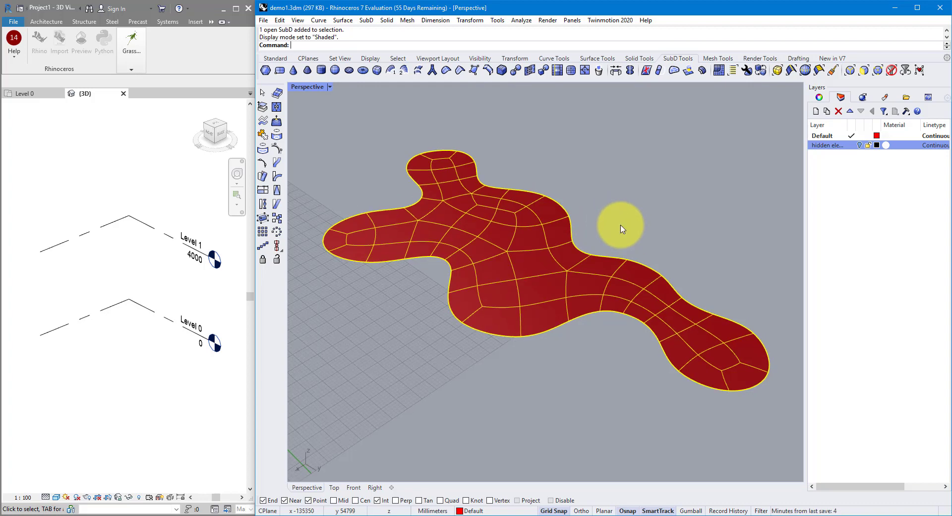
- Toggle the SubD display to flat and back to smooth, and save the file
key(Tab)
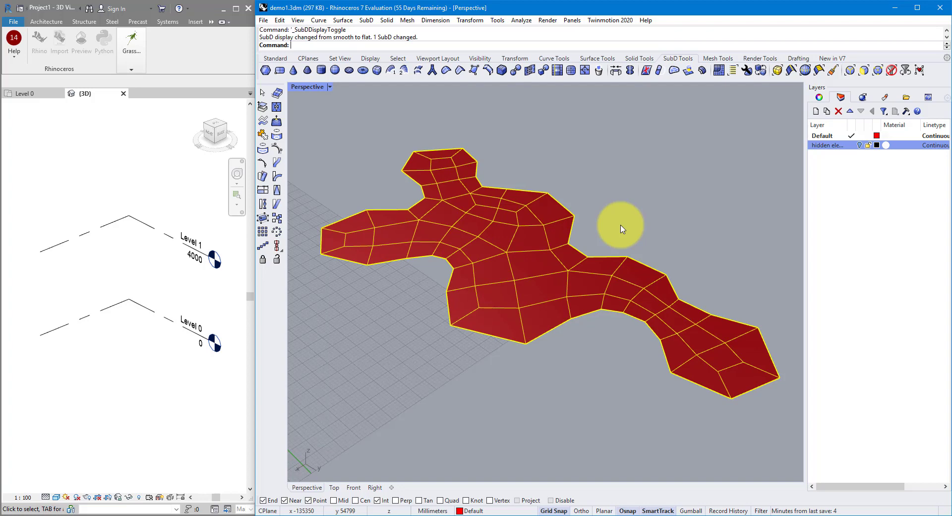
key(Tab)
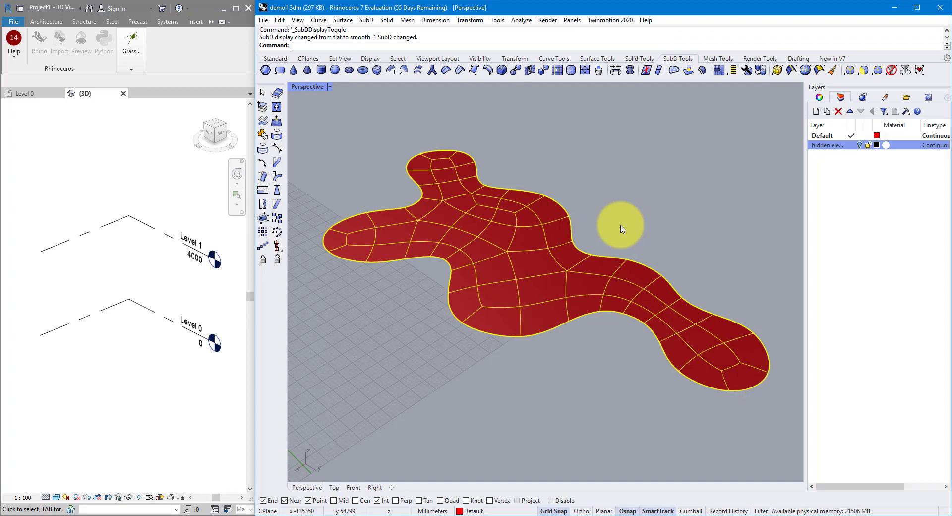
key(ctrl+s)
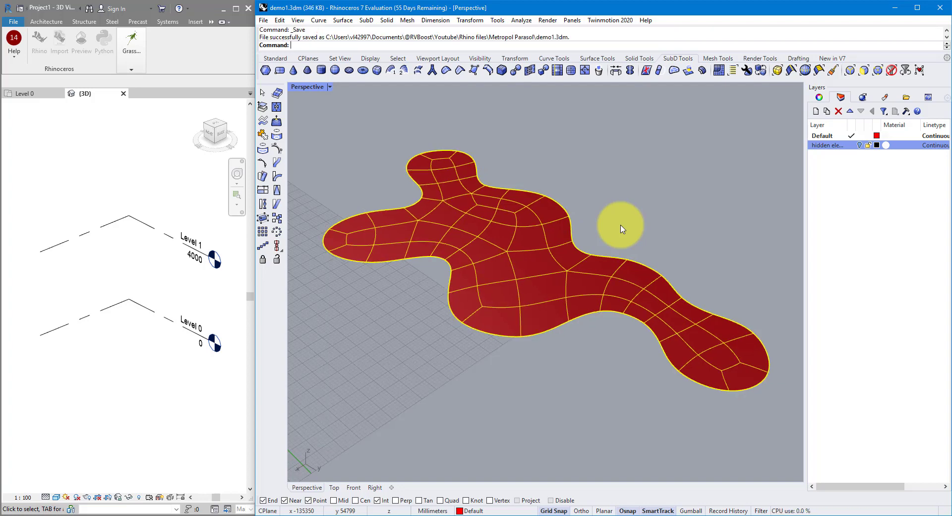
- Change the Default layer's color to blue
click(876, 136)
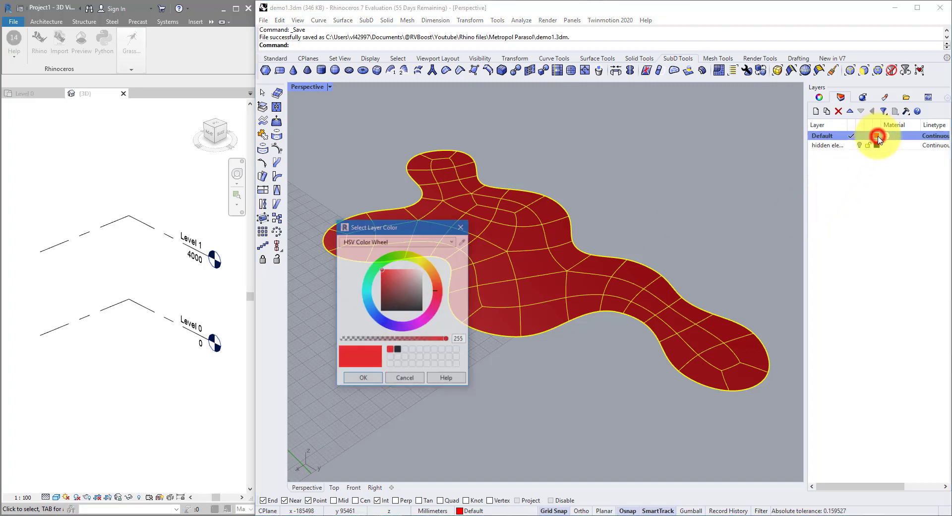
click(371, 313)
click(361, 378)
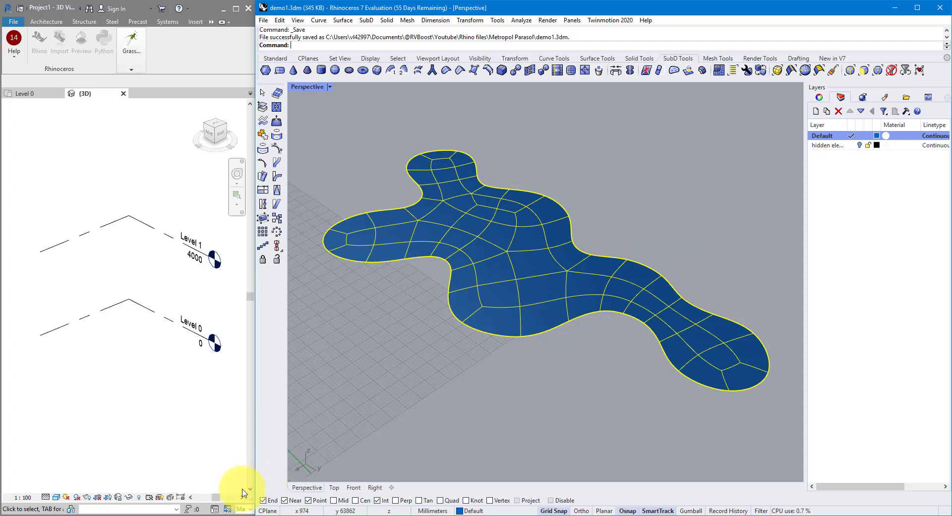
- Bring up the Metropol Parasol reference photo again to compare its rising canopies and columns, and return to the SubD model
click(184, 512)
click(175, 506)
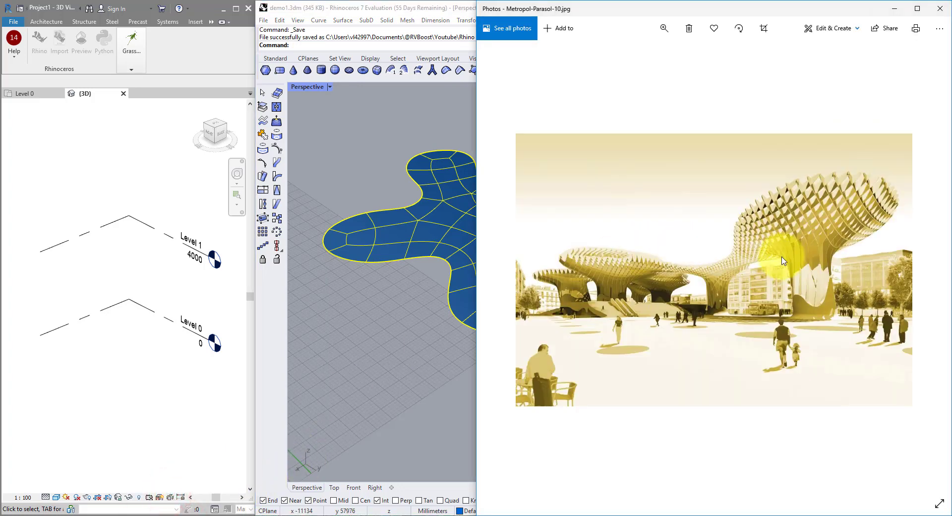
click(447, 10)
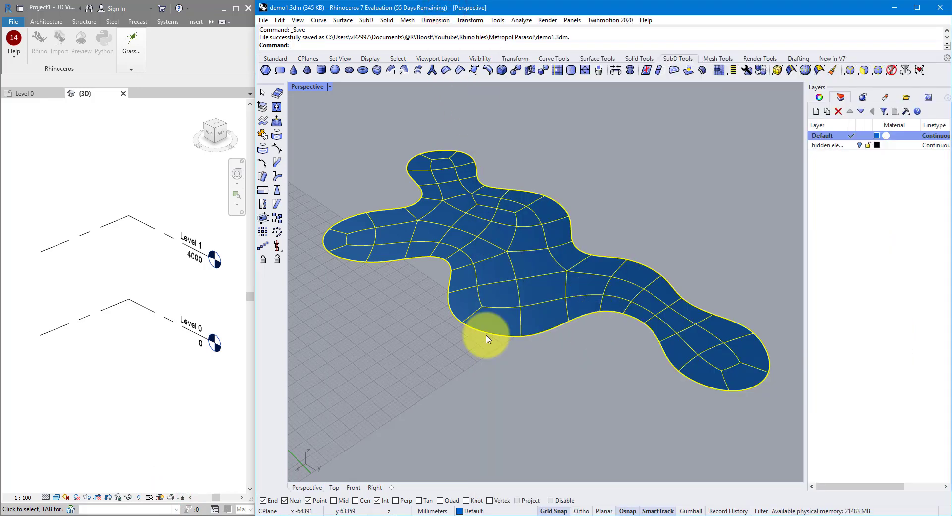
right_drag(486, 338, 432, 316)
click(417, 296)
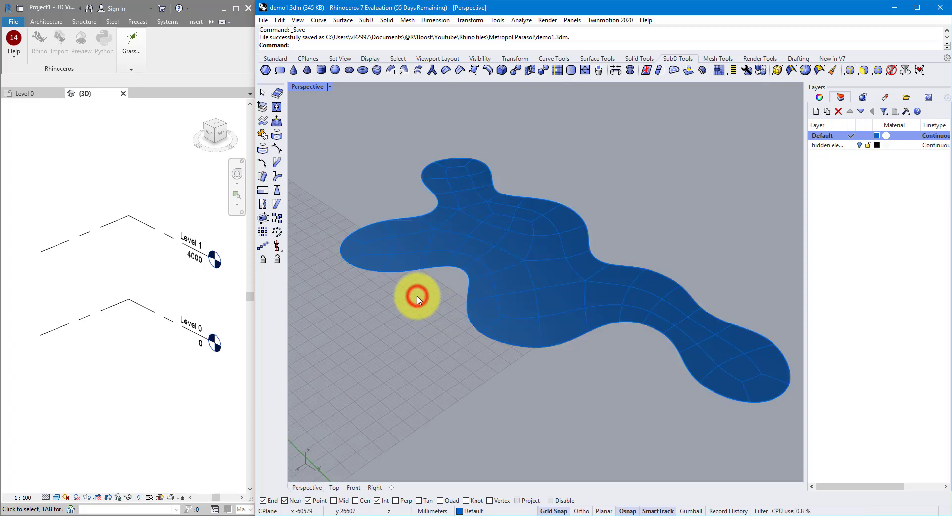
click(417, 241)
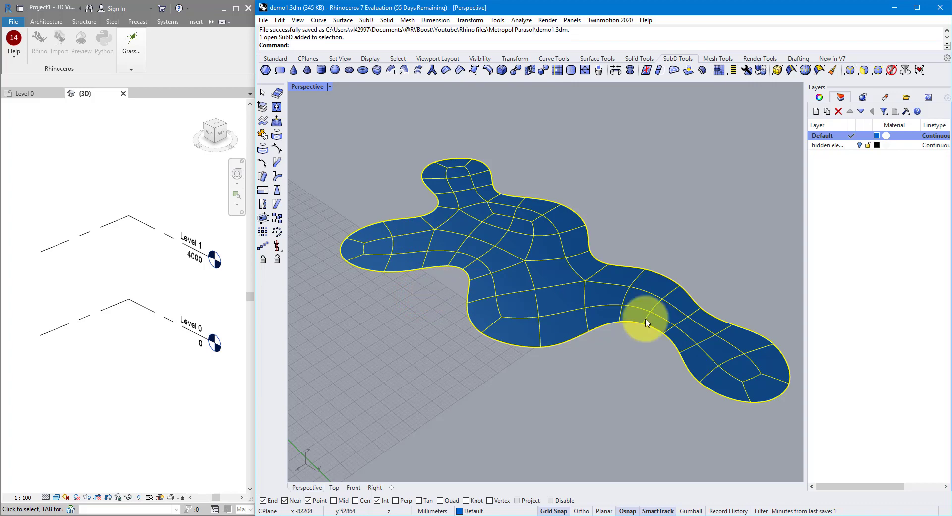
- Lower the central face of the long arm's end lobe vertically with the gumball to form a dip, and clear the selection
scroll(751, 364, up, 5)
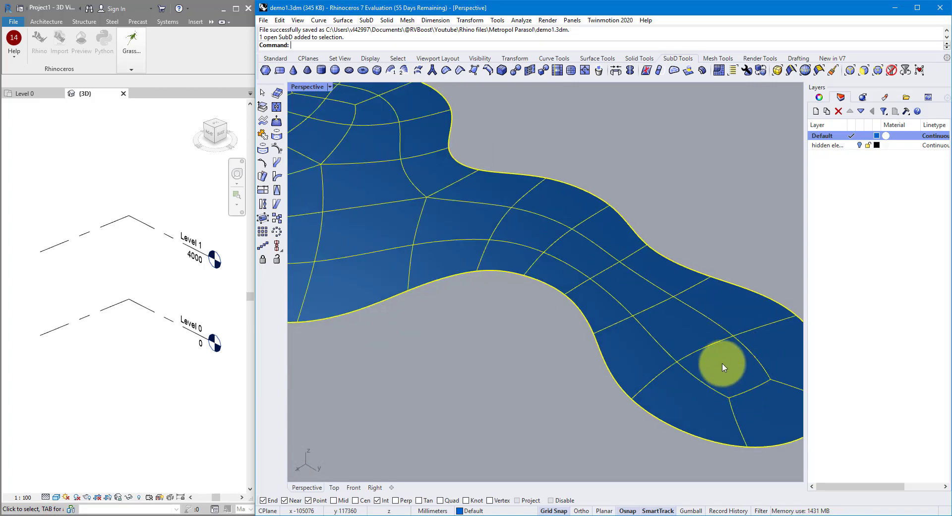
shift+right_drag(735, 344, 663, 340)
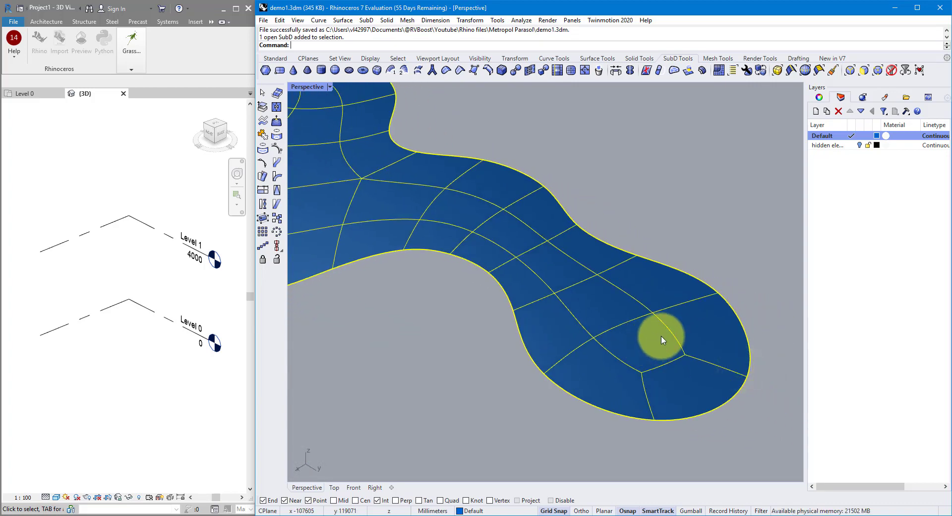
click(671, 251)
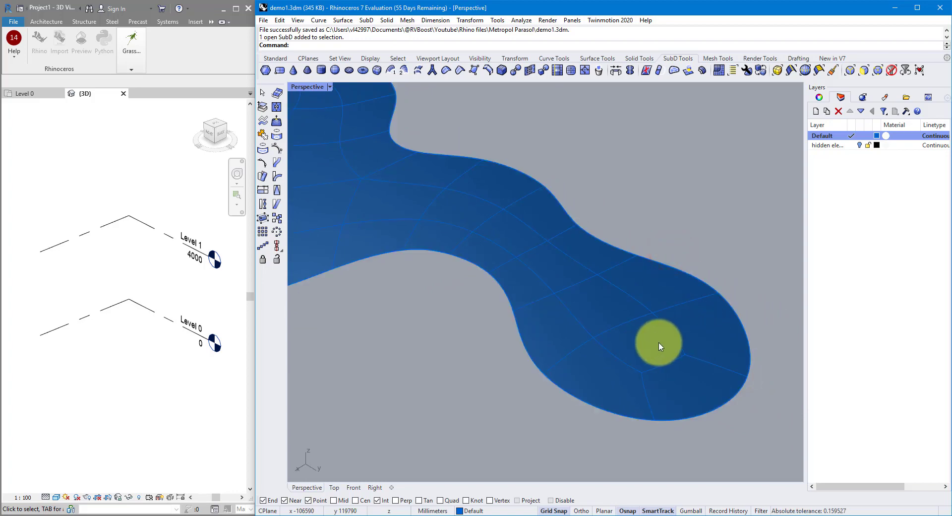
ctrl+shift+click(642, 342)
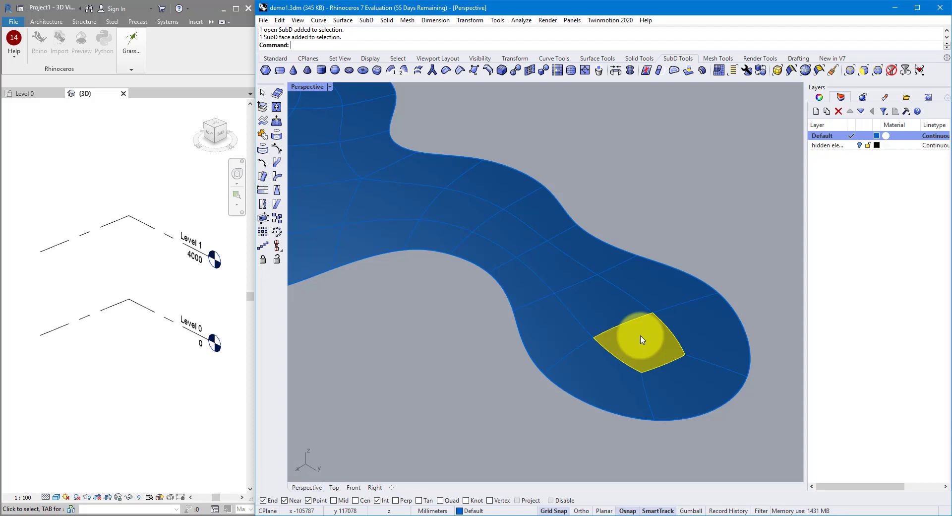
click(691, 510)
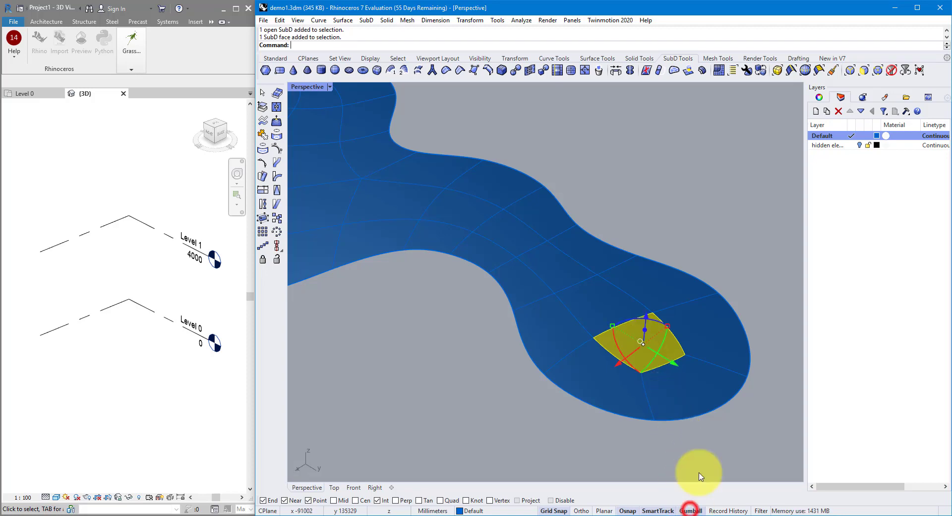
right_drag(746, 355, 647, 291)
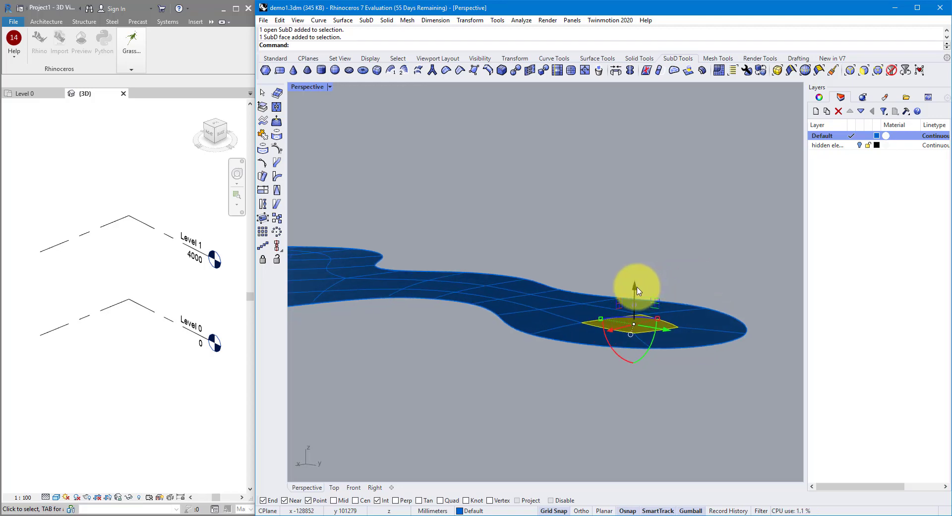
drag(637, 291, 638, 303)
mouse_move(637, 303)
right_down()
mouse_move(652, 286)
mouse_move(745, 310)
mouse_move(739, 319)
mouse_move(639, 309)
right_up()
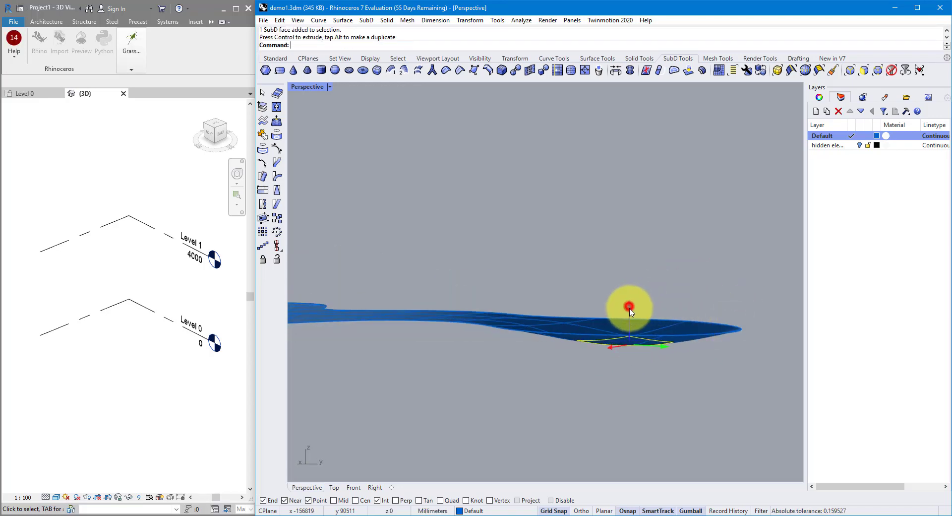
drag(630, 309, 631, 311)
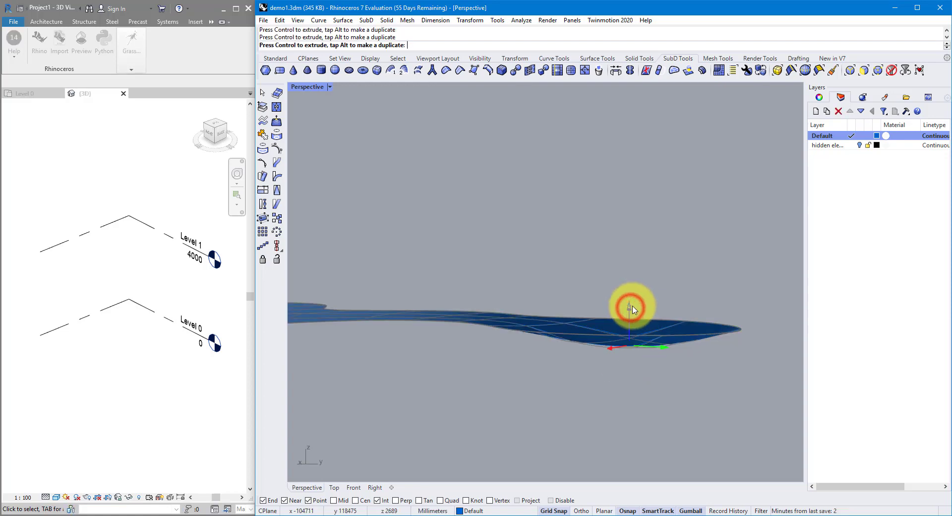
right_drag(627, 308, 659, 318)
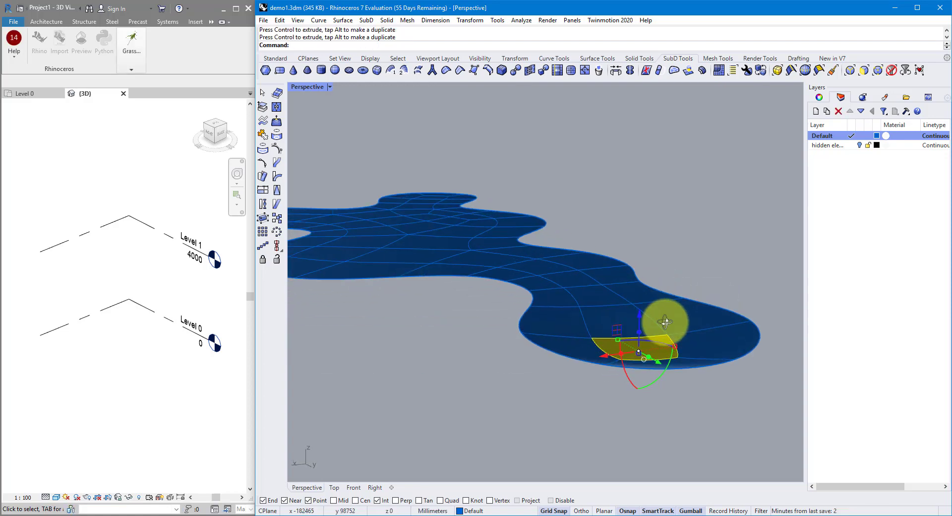
click(706, 285)
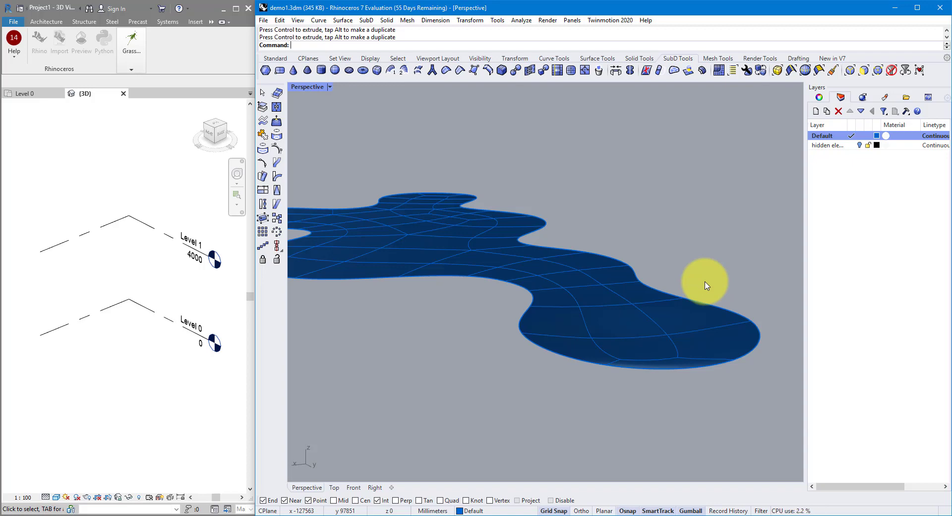
- Compare the flat and smooth SubD displays and examine the dip in the end lobe from several sides
key(Tab)
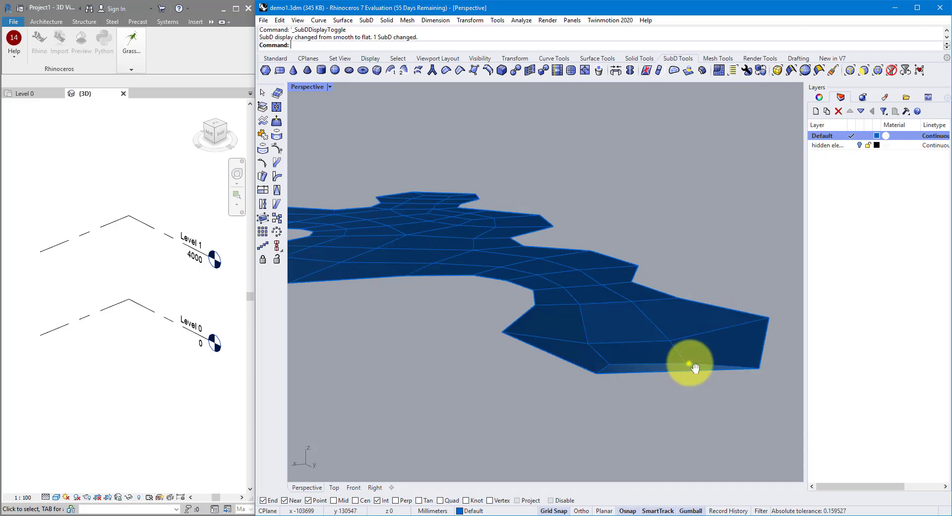
right_drag(686, 366, 524, 314)
key(Tab)
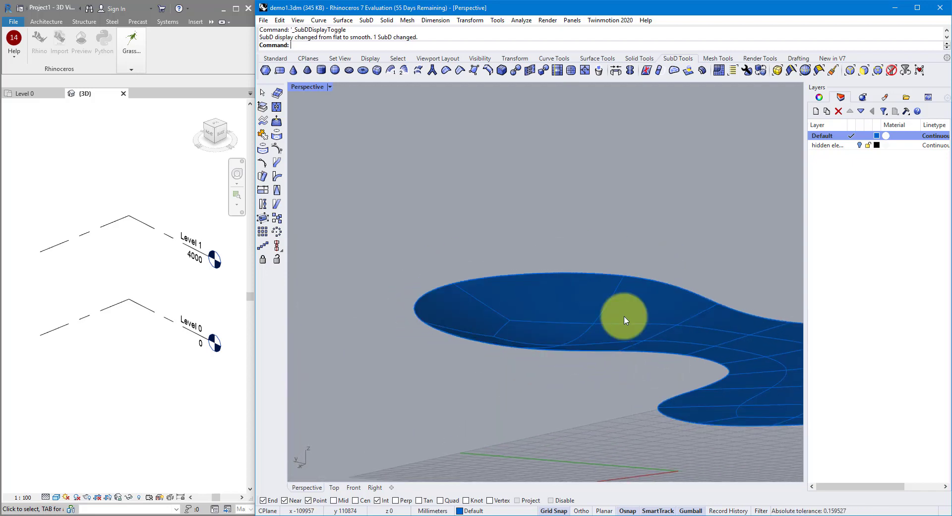
right_drag(617, 332, 689, 387)
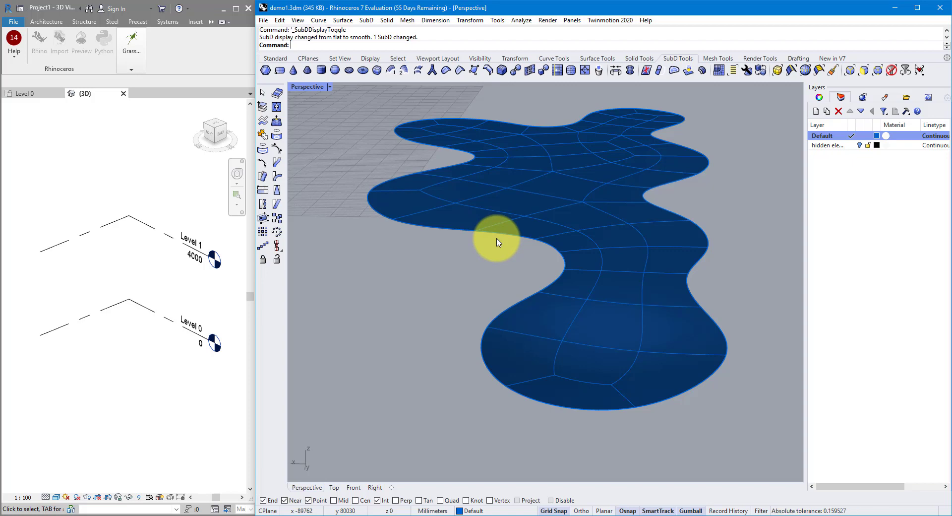
- Lower one face in the wide middle bulge and one in the neighbouring elongated lobe to form two more dips
scroll(498, 242, up, 5)
ctrl+shift+click(400, 219)
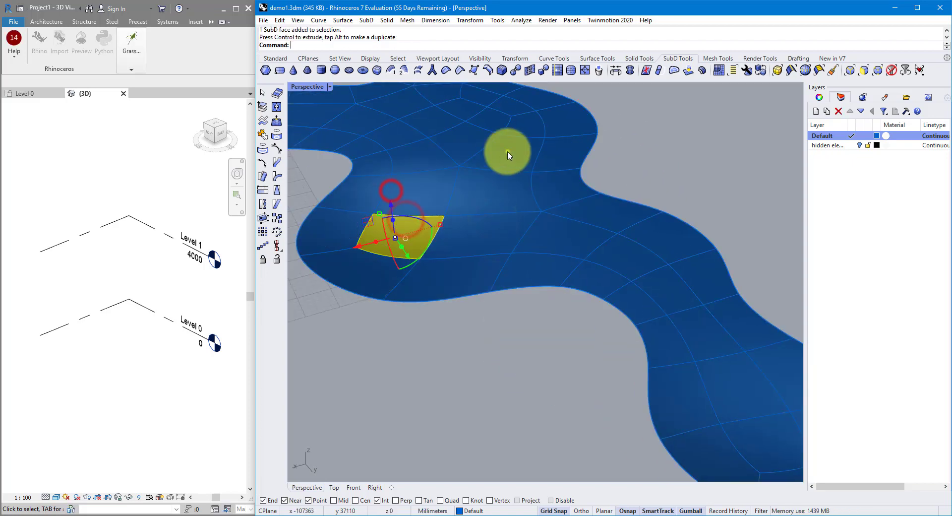
right_drag(508, 155, 601, 340)
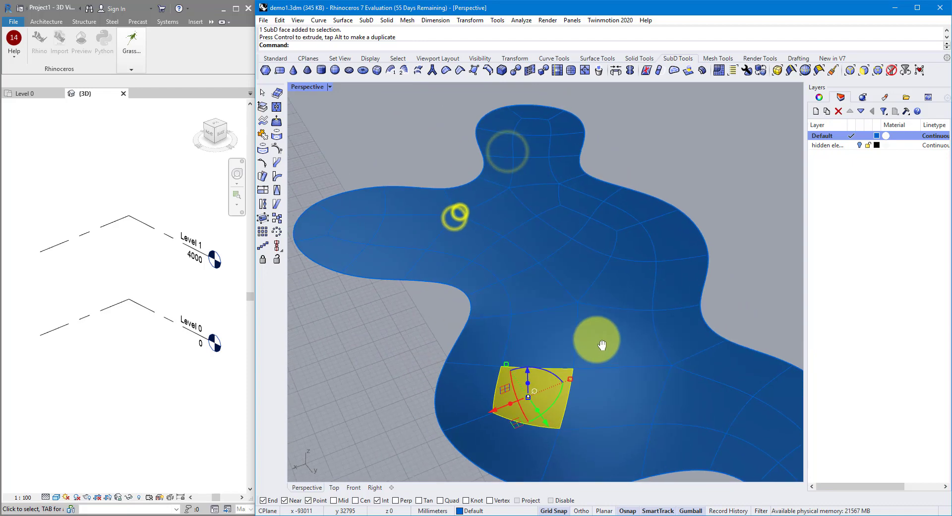
ctrl+shift+click(358, 227)
click(450, 111)
- Lower the central face of the small lobe at the SubD's far end and clear the selection
ctrl+shift+click(532, 121)
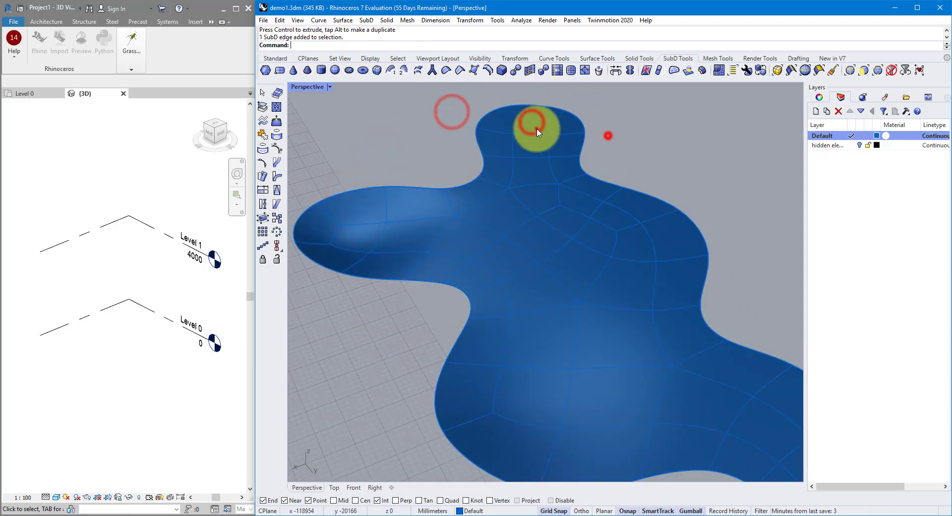
ctrl+shift+click(536, 128)
drag(534, 91, 535, 115)
click(656, 154)
- Lower two adjacent faces together in the remaining bulge beside the small far lobe to shape its dip
scroll(654, 218, up, 1)
shift+right_drag(654, 225, 621, 223)
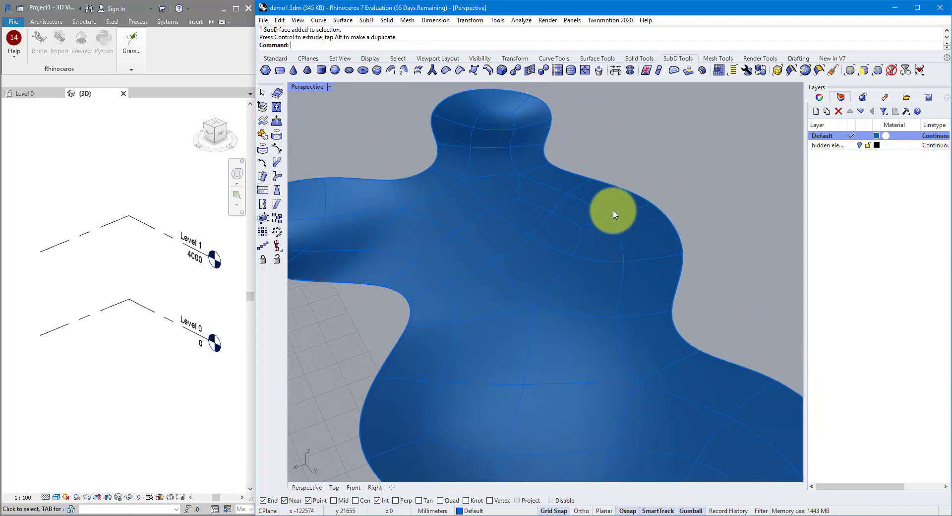
ctrl+shift+click(579, 212)
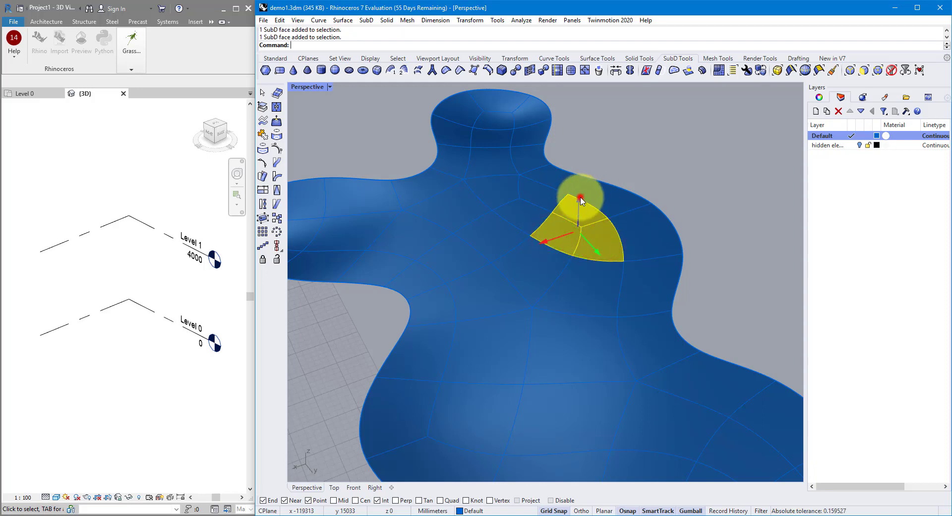
drag(580, 196, 583, 214)
right_drag(628, 148, 607, 284)
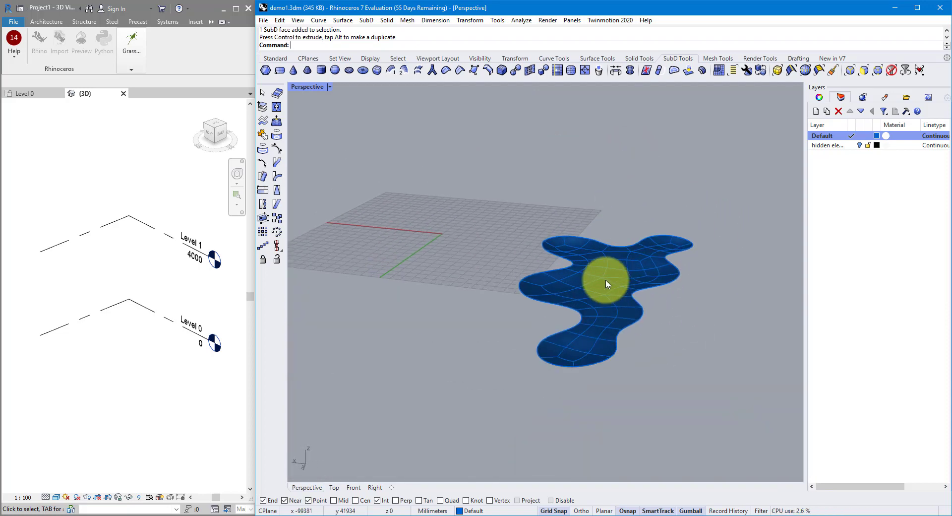
drag(607, 277, 594, 285)
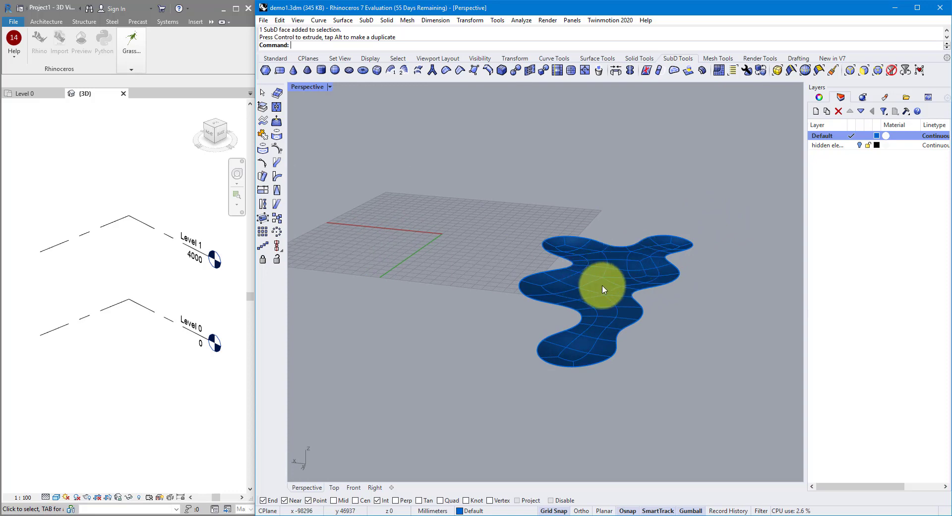
- Move the whole SubD 150000 mm straight up in the Front view
click(354, 486)
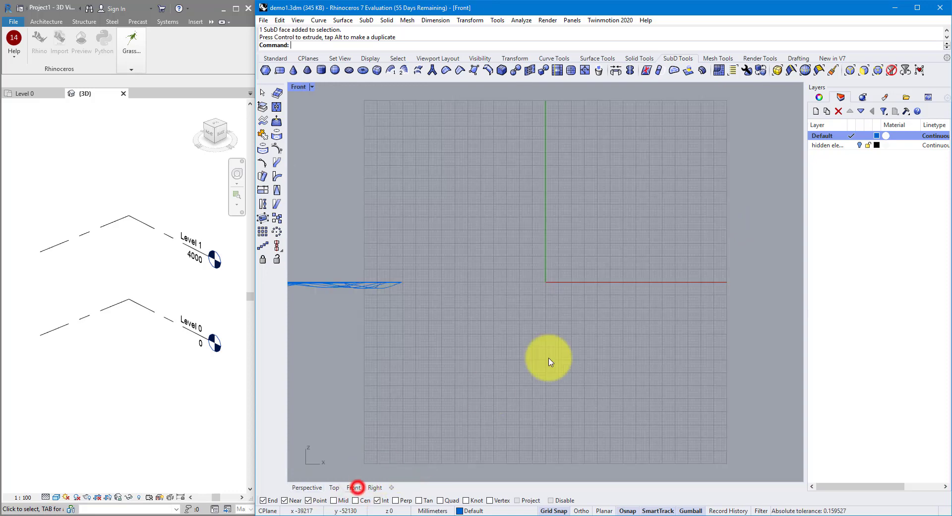
right_drag(382, 287, 535, 287)
click(469, 284)
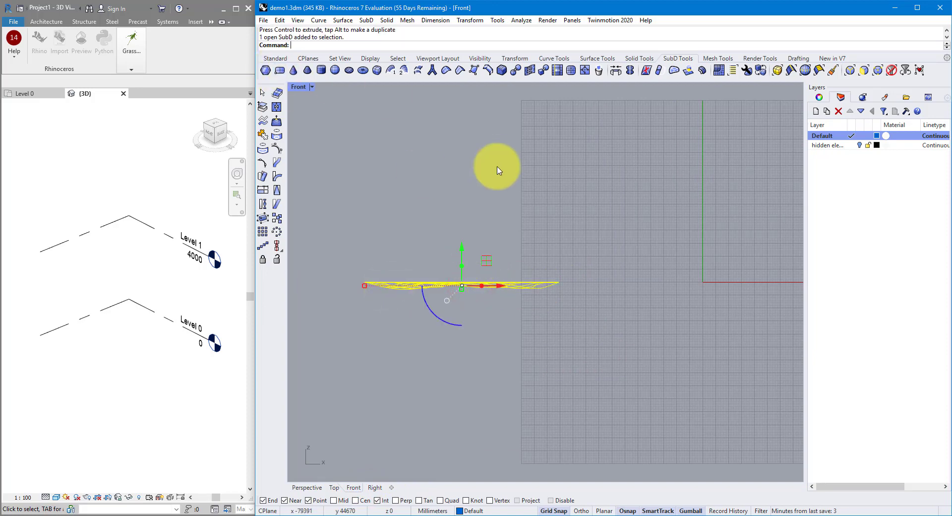
text(m)
key(Return)
click(575, 265)
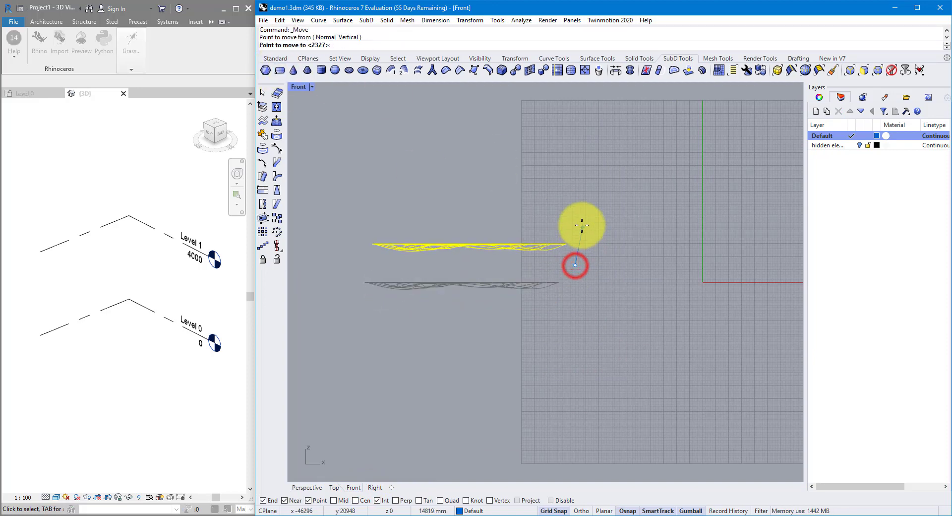
key(F8)
text(15)
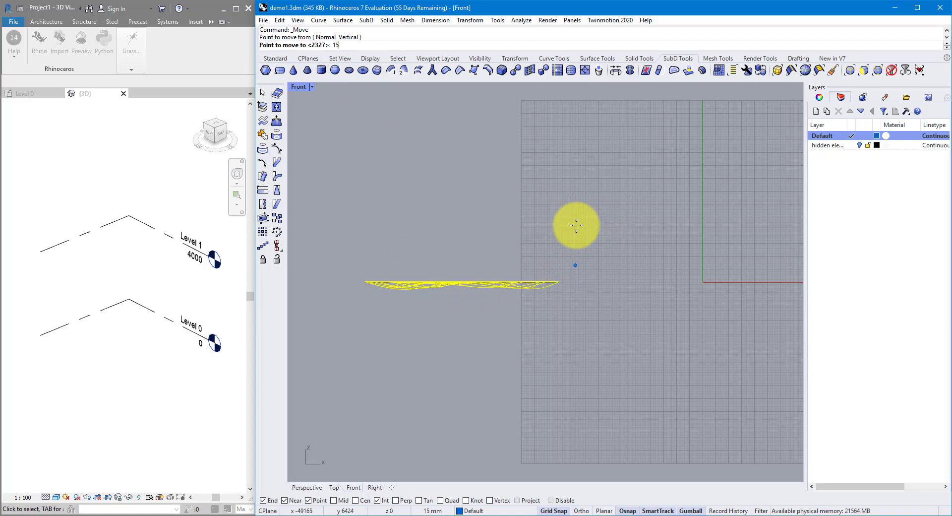
text(0000)
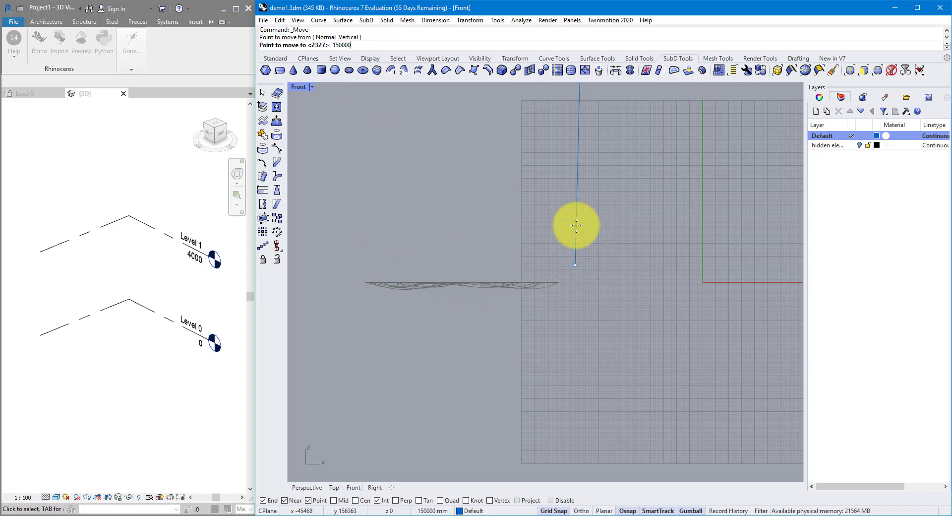
click(575, 227)
- Reposition the SubD in the Front view so that it sits a short distance above the origin, and deselect it
scroll(580, 308, down, 3)
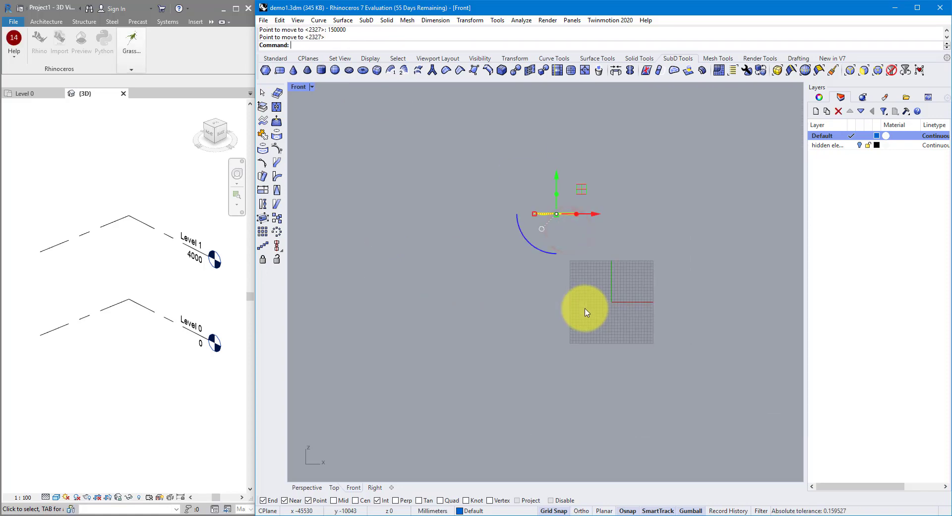
scroll(617, 220, up, 3)
drag(521, 145, 670, 393)
scroll(520, 251, up, 3)
drag(519, 254, 538, 264)
click(571, 224)
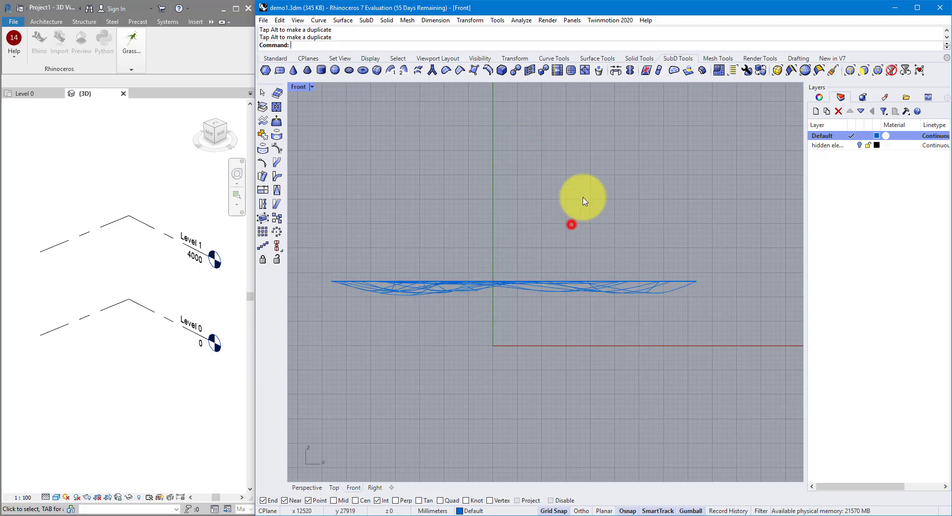
- Shift the SubD along the Y axis in the Top view to center it over the origin, and deselect it
click(330, 488)
scroll(480, 321, down, 5)
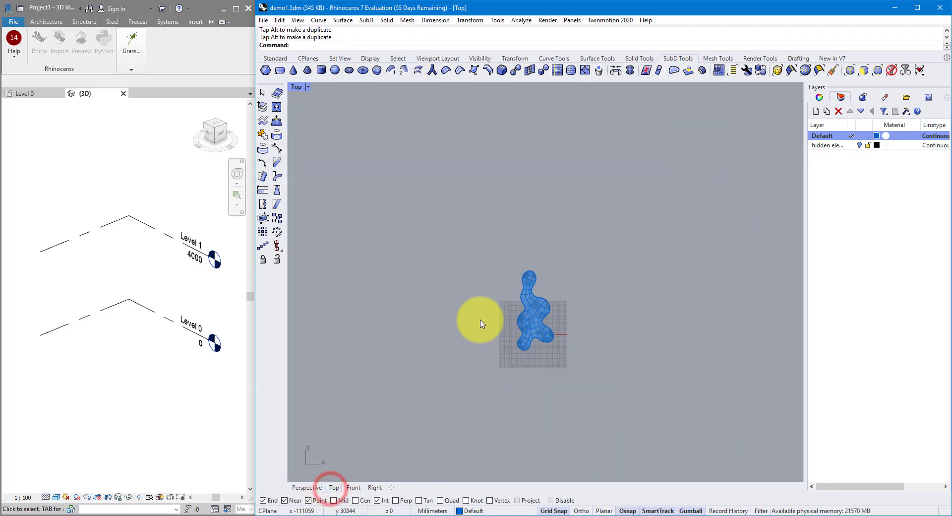
scroll(536, 330, up, 4)
click(533, 323)
scroll(544, 330, up, 4)
drag(518, 222, 529, 303)
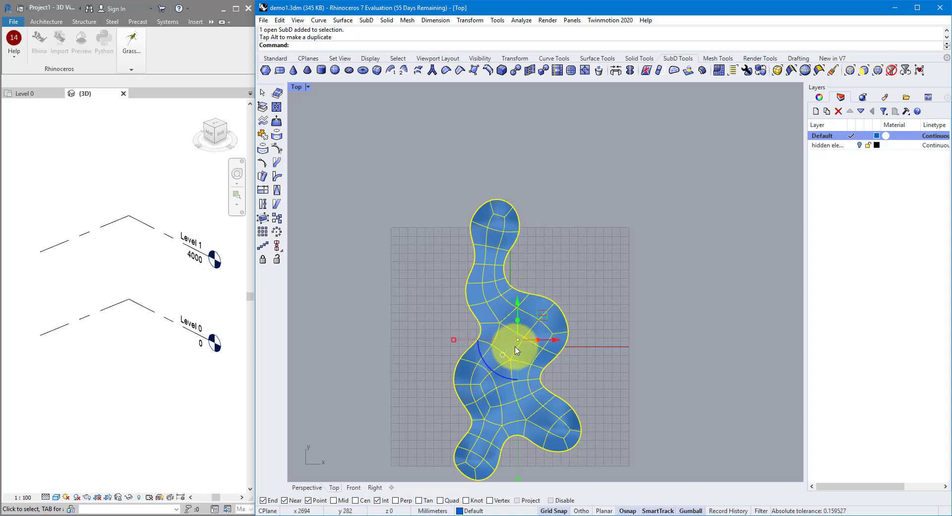
click(559, 263)
right_drag(579, 276, 595, 245)
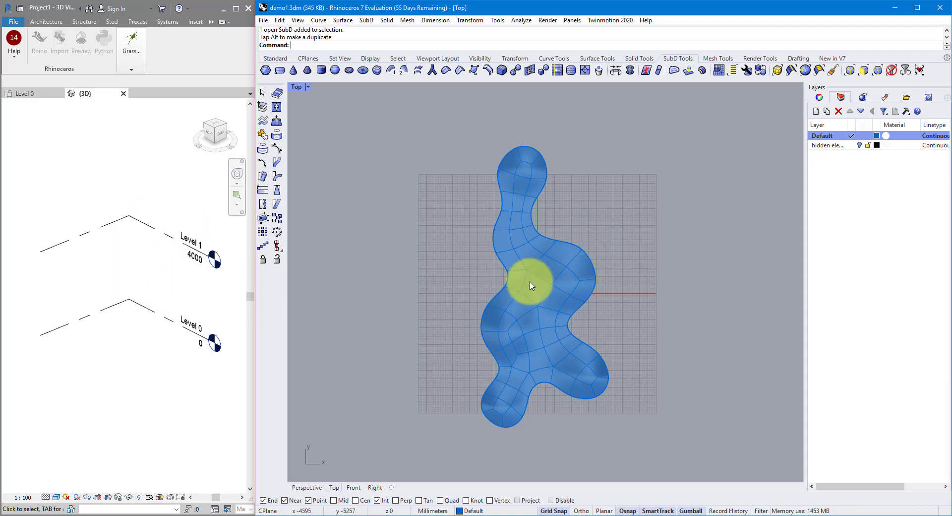
- Offset the roof SubD upward by 300 mm with the Solid option set to Yes, working in the Perspective view
click(307, 487)
right_drag(487, 303, 468, 222)
scroll(365, 223, up, 3)
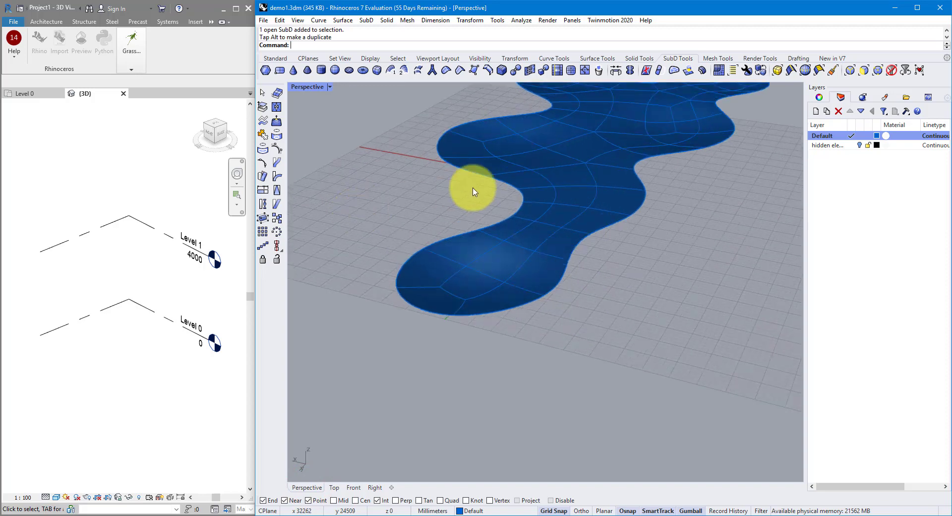
scroll(471, 186, down, 1)
click(576, 195)
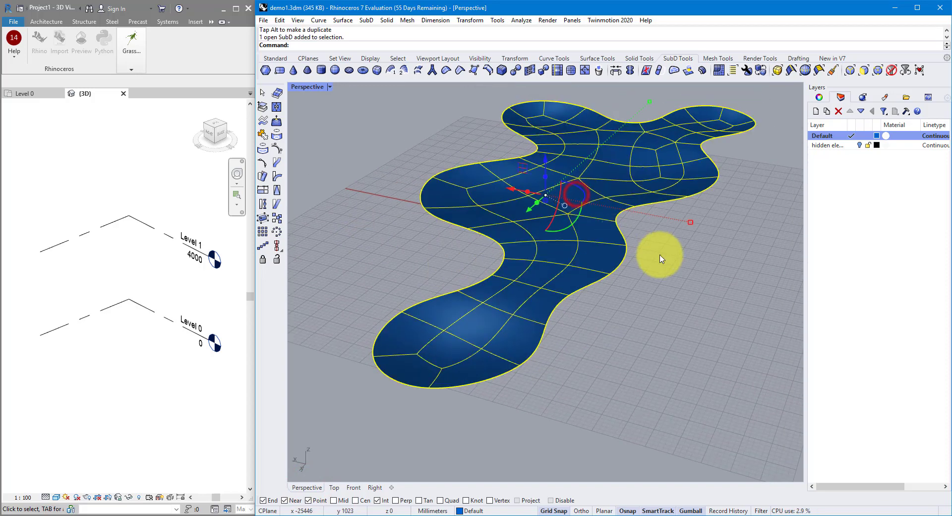
click(703, 75)
right_drag(686, 199, 671, 225)
right_drag(719, 255, 641, 231)
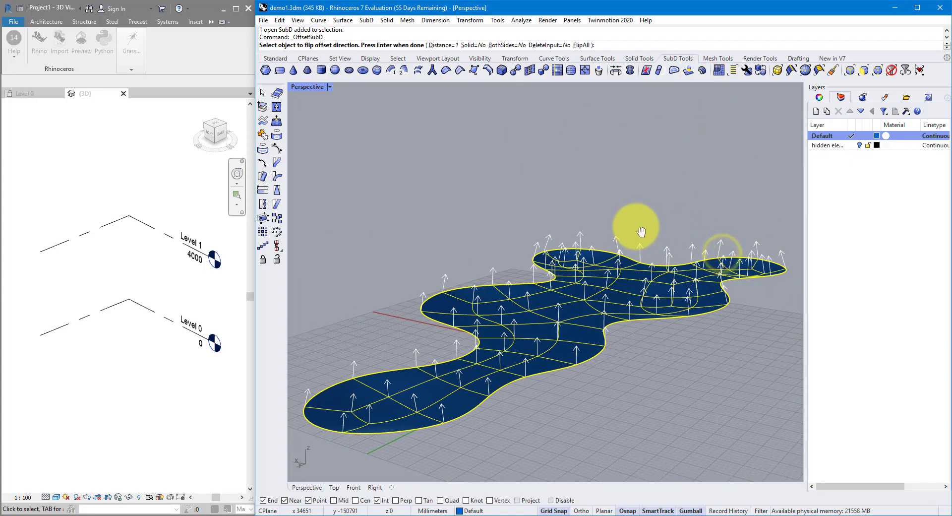
click(444, 45)
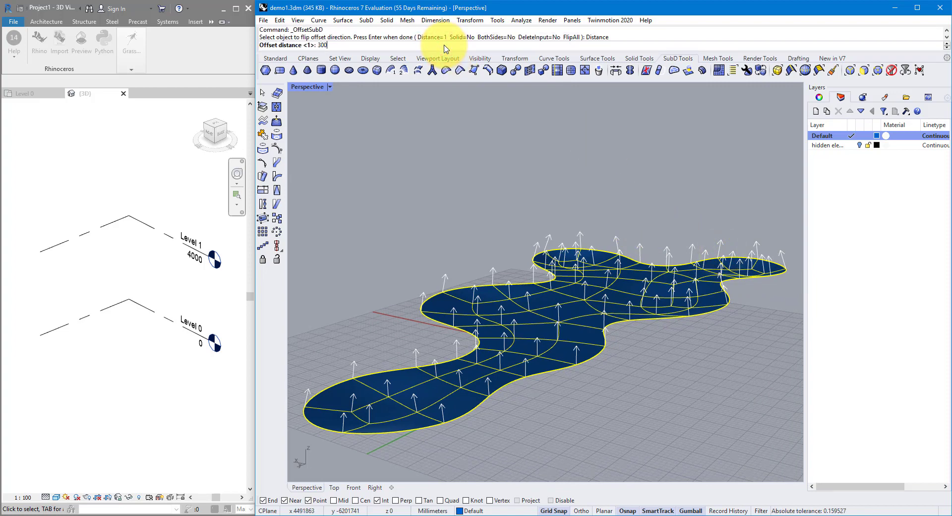
key(Return)
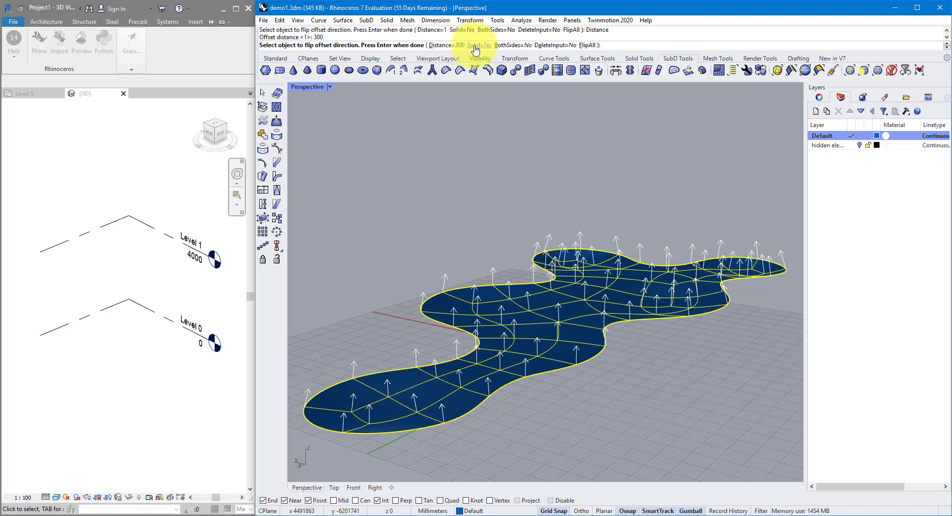
click(476, 46)
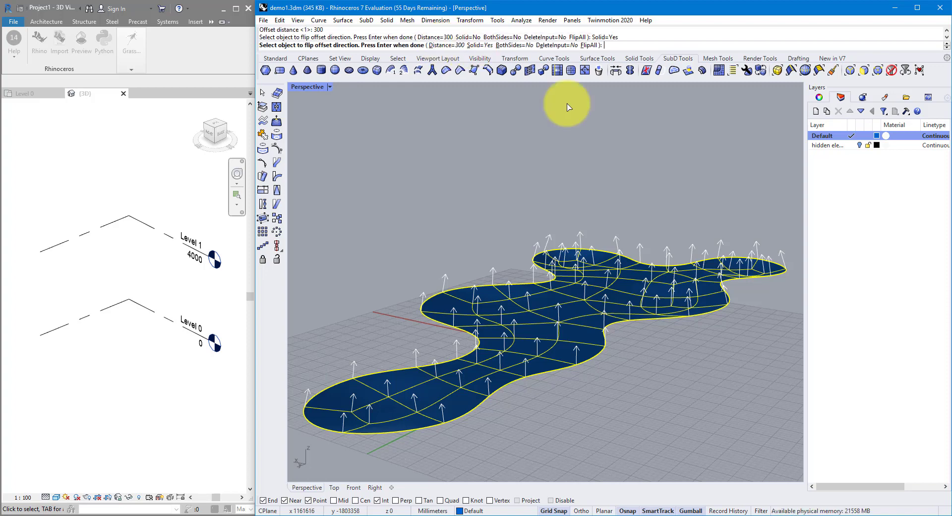
key(Return)
- Check the thickness of the offset solid at the near lobe's rim and undo the 300 mm offset
click(391, 400)
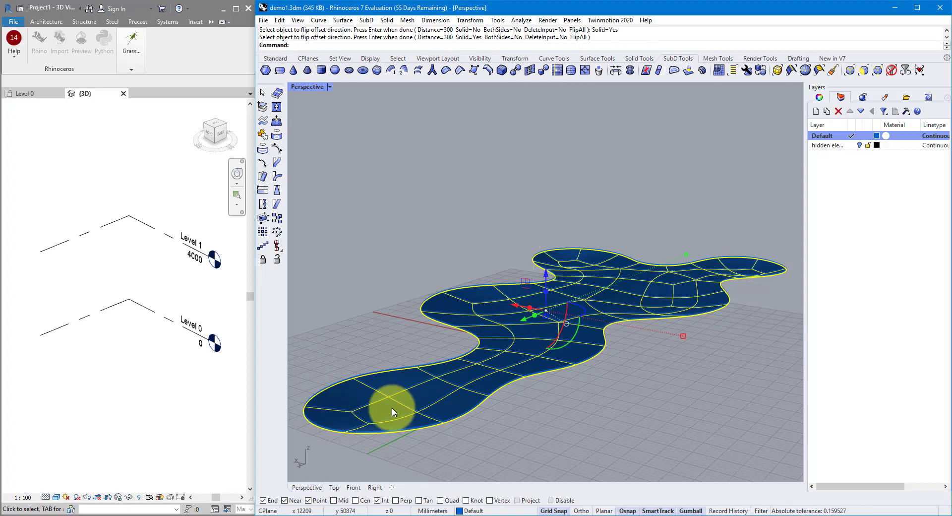
scroll(442, 361, up, 5)
click(343, 393)
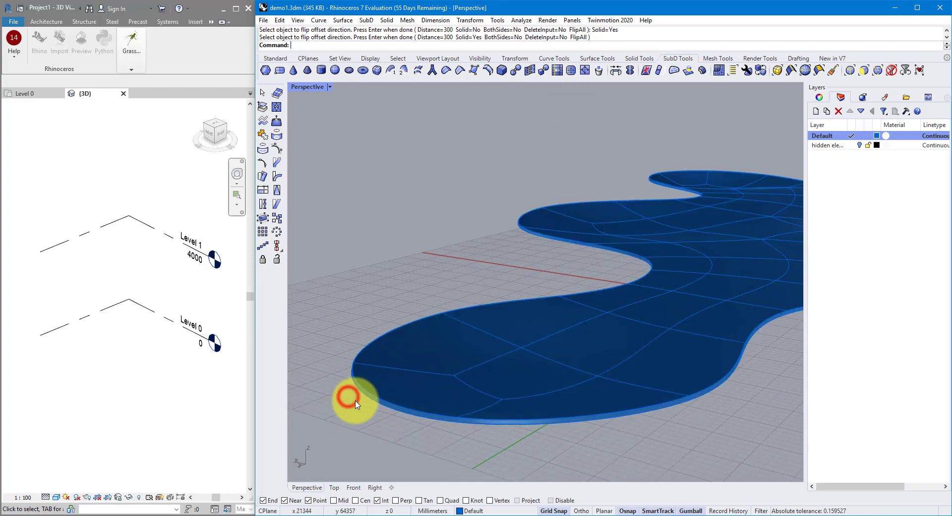
right_drag(340, 395, 362, 400)
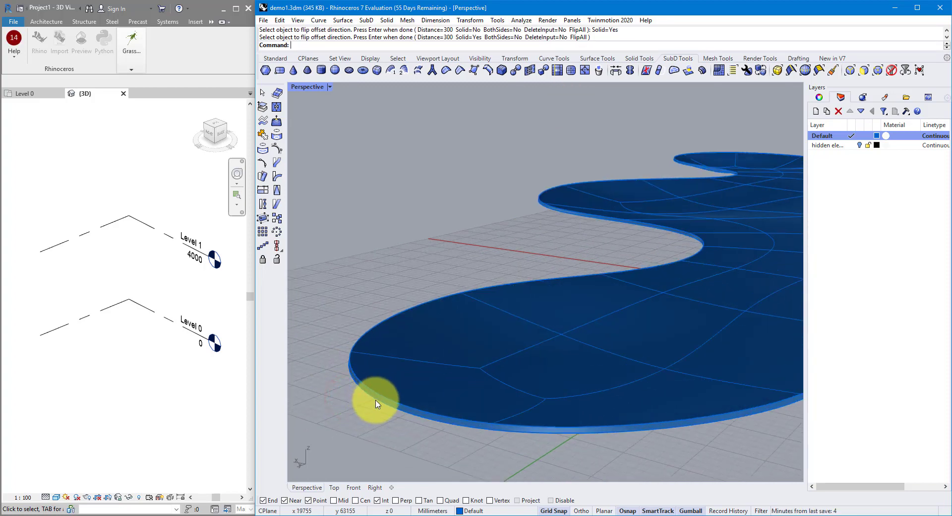
key(ctrl+z)
- Offset the roof SubD upward by 1500 mm as a solid
click(425, 378)
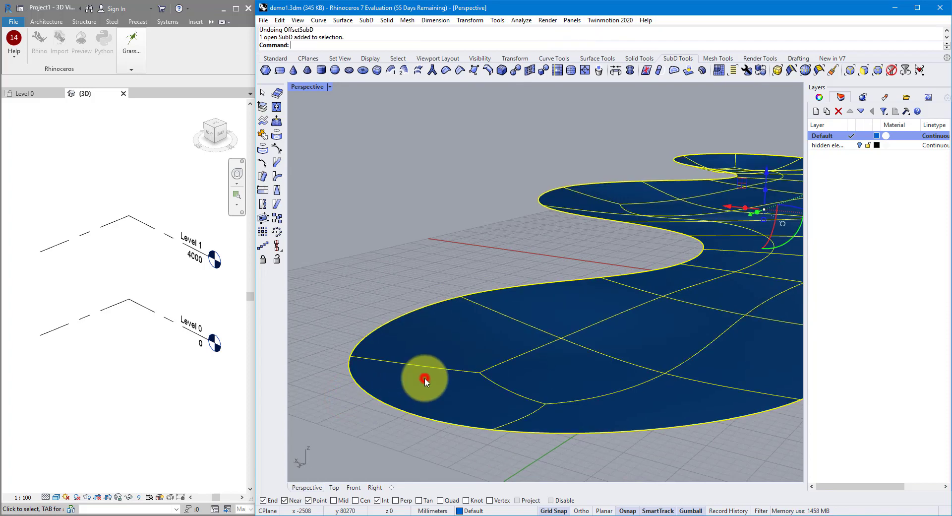
right_click(549, 39)
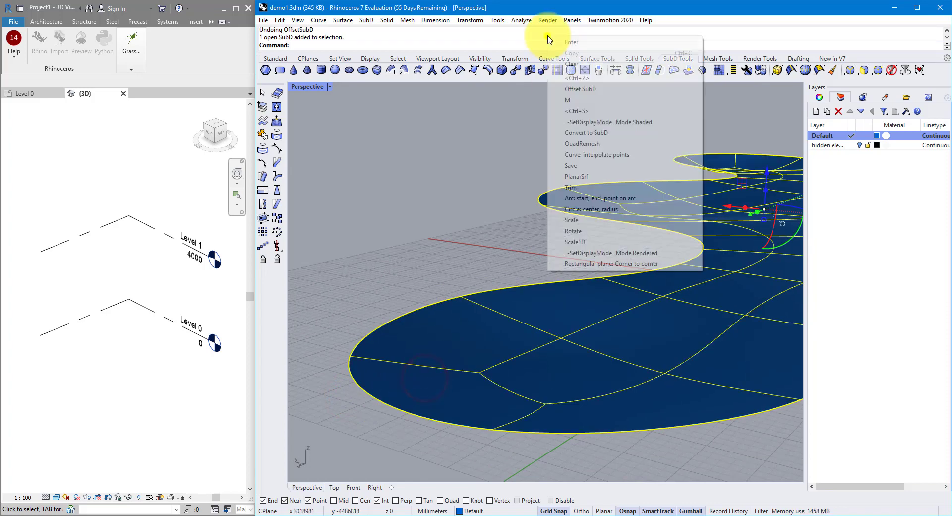
click(593, 89)
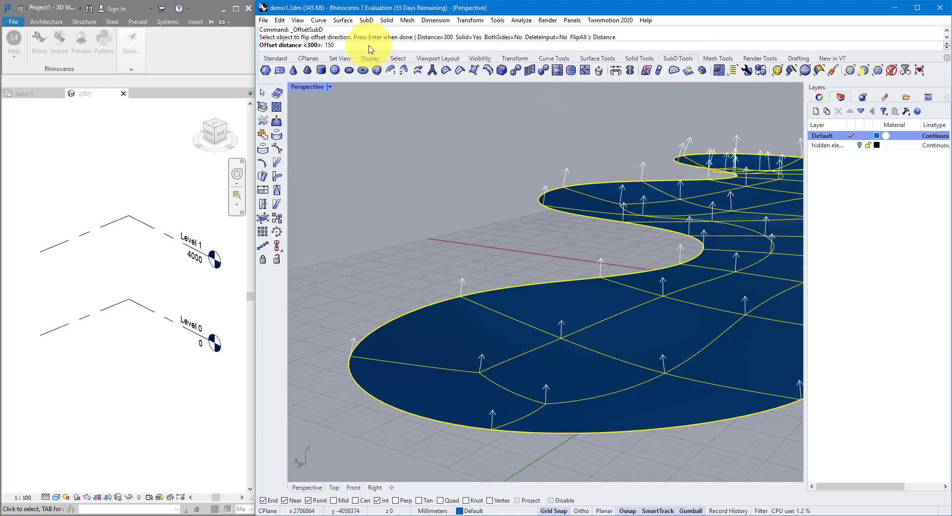
text(15000)
key(BackSpace)
key(Return)
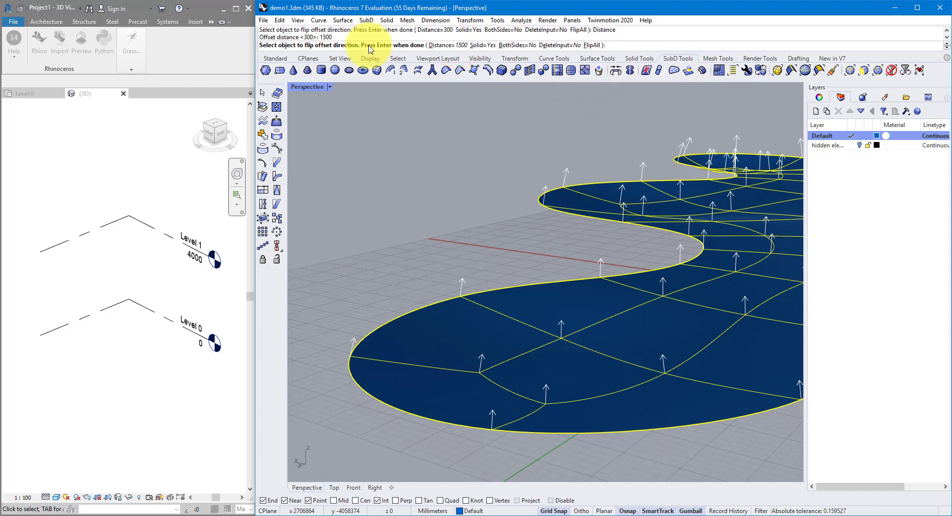
key(Return)
- Move the original open SubD to the "hidden elements" layer
scroll(431, 229, down, 3)
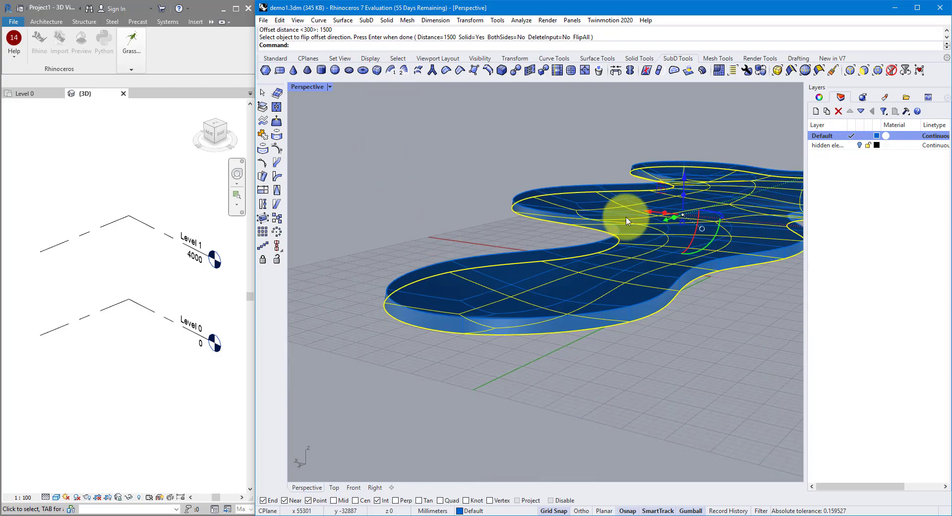
right_drag(627, 221, 760, 181)
click(832, 146)
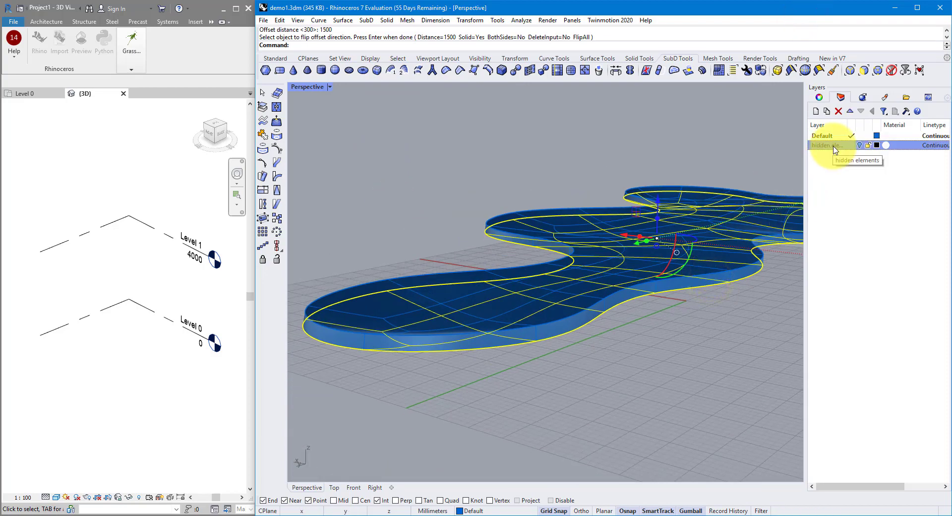
right_click(834, 150)
click(870, 316)
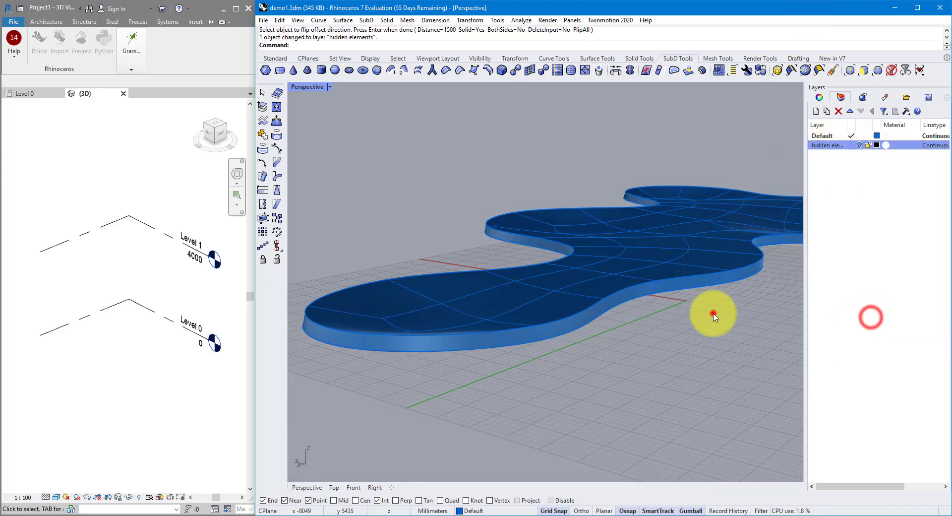
- Inspect the thickened SubD from several sides and compare its edges with the enlarged Metropol-Parasol-10.jpg reference in Photos
click(662, 272)
right_drag(559, 319, 627, 231)
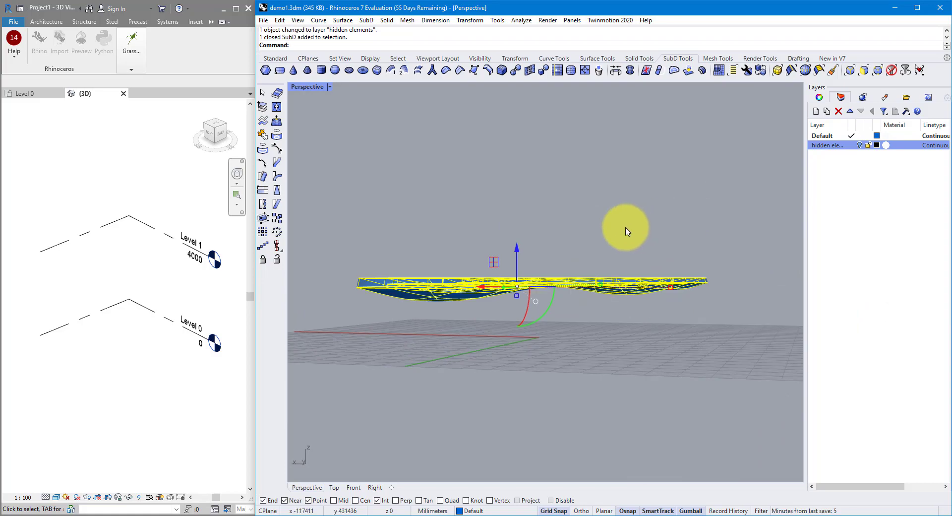
right_drag(505, 233, 723, 293)
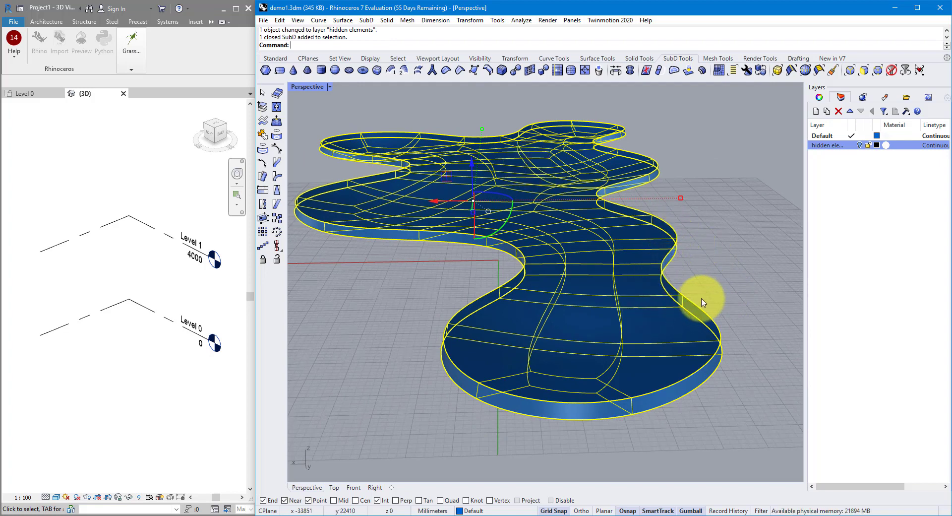
mouse_move(181, 508)
click(165, 484)
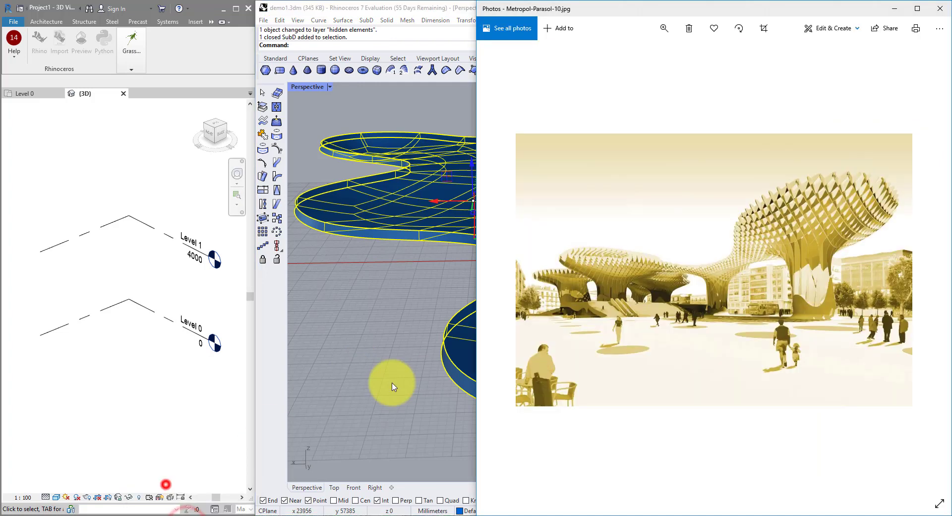
double_click(890, 165)
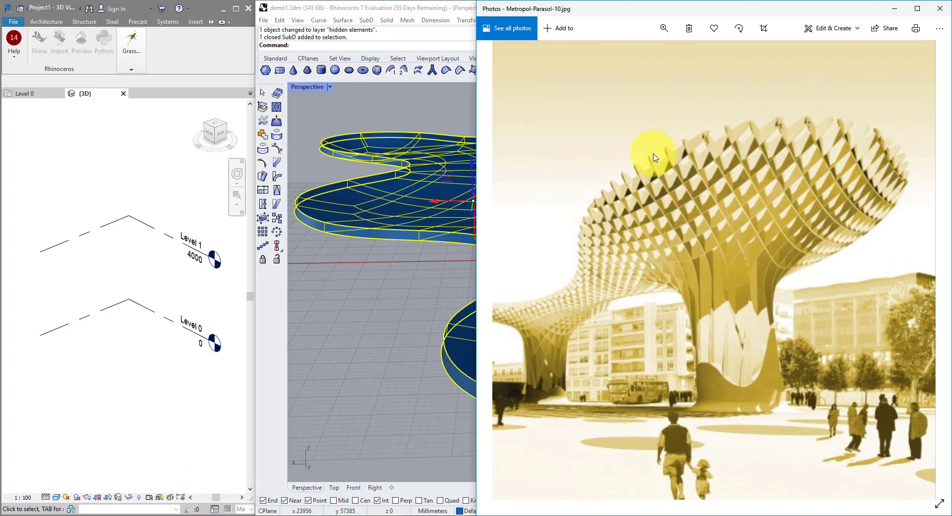
- Return to Rhino, deselect the closed SubD and save demo1.3dm
double_click(436, 8)
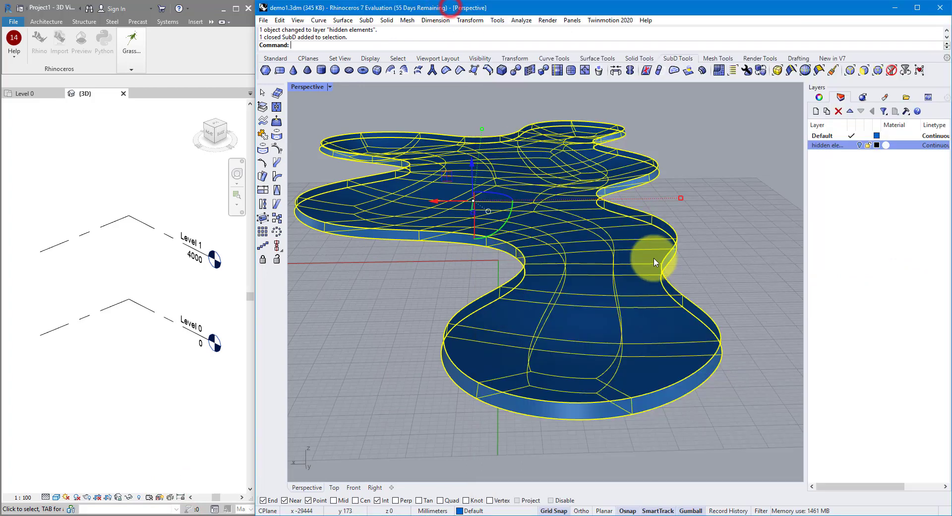
click(717, 268)
key(ctrl+s)
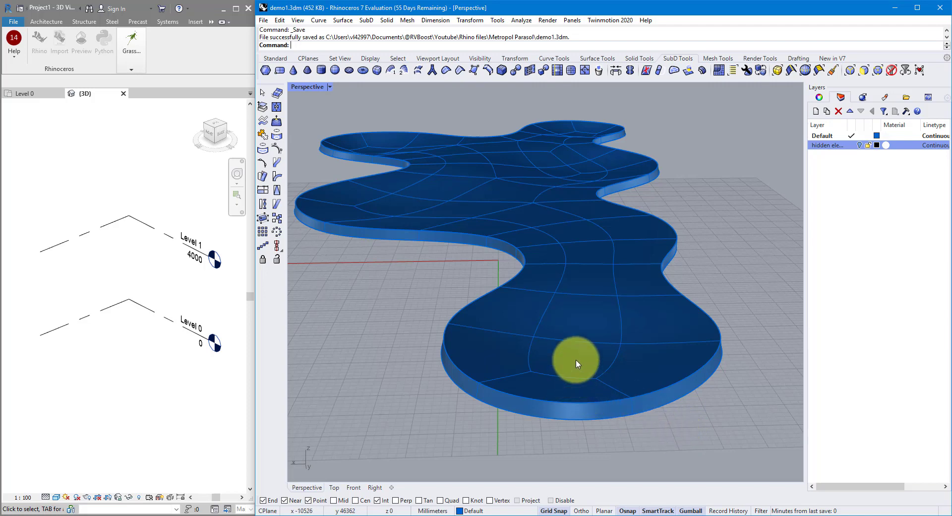
- Remove the crease from the entire upper outer edge loop of the closed SubD, and deselect it
ctrl+shift+click(596, 402)
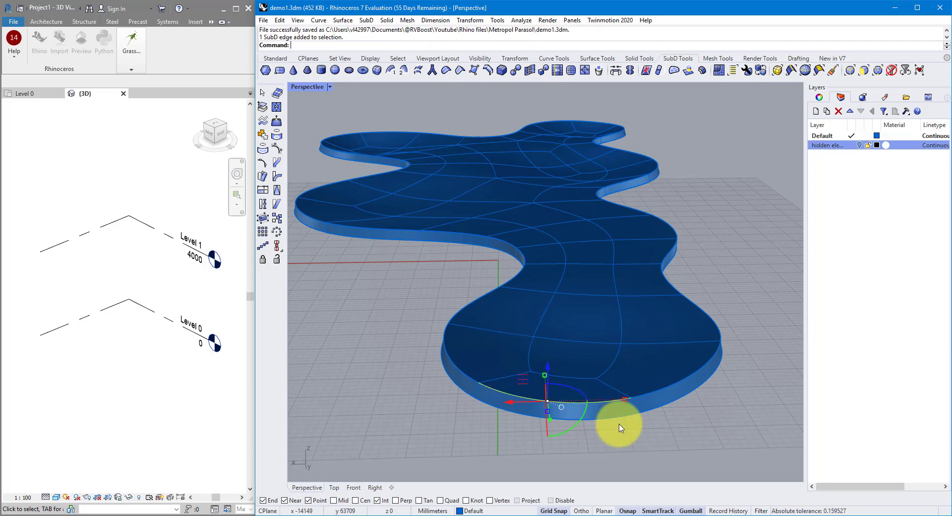
ctrl+shift+double_click(686, 378)
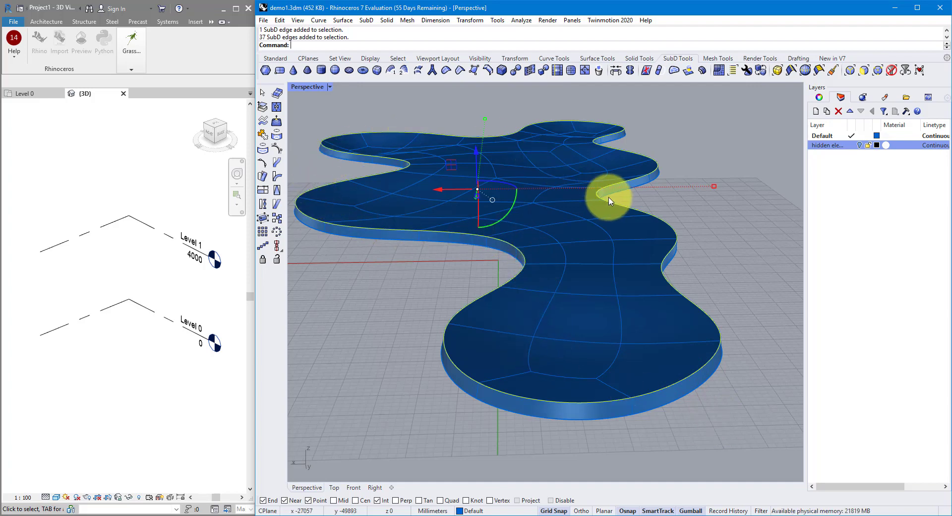
click(446, 74)
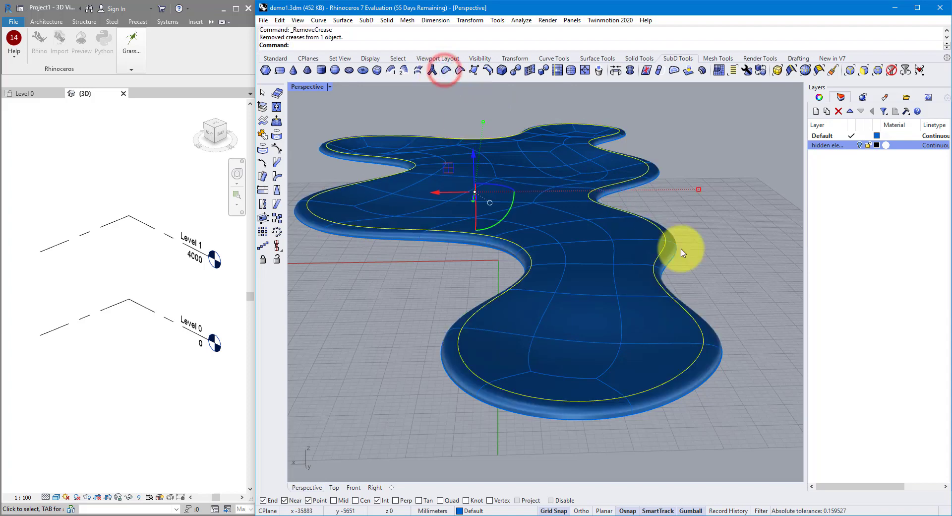
click(711, 255)
- Examine the side profile of the roof's rim up close to judge the upper edge's rounding
right_drag(720, 362, 721, 318)
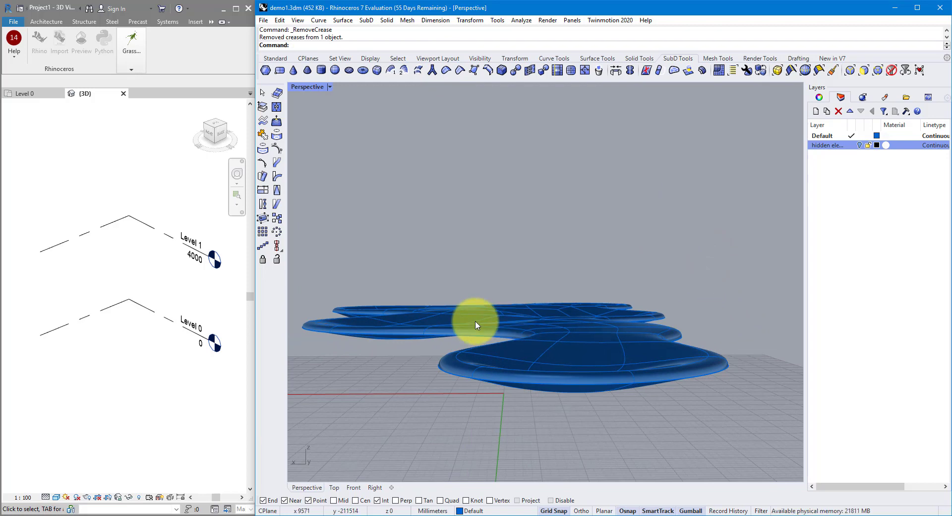
right_drag(397, 321, 518, 322)
mouse_move(429, 320)
right_down()
mouse_move(419, 314)
mouse_move(420, 329)
right_up()
scroll(417, 332, up, 6)
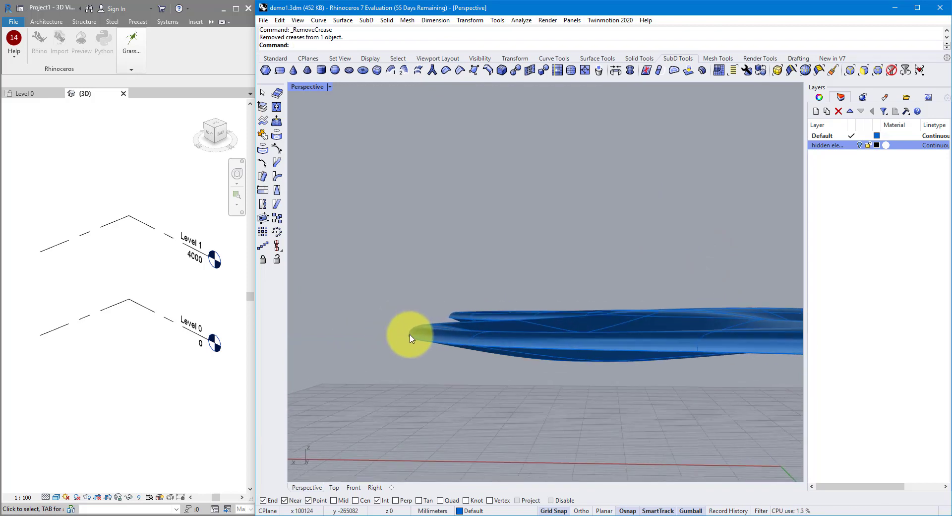
click(420, 339)
right_drag(421, 339, 429, 287)
key(Escape)
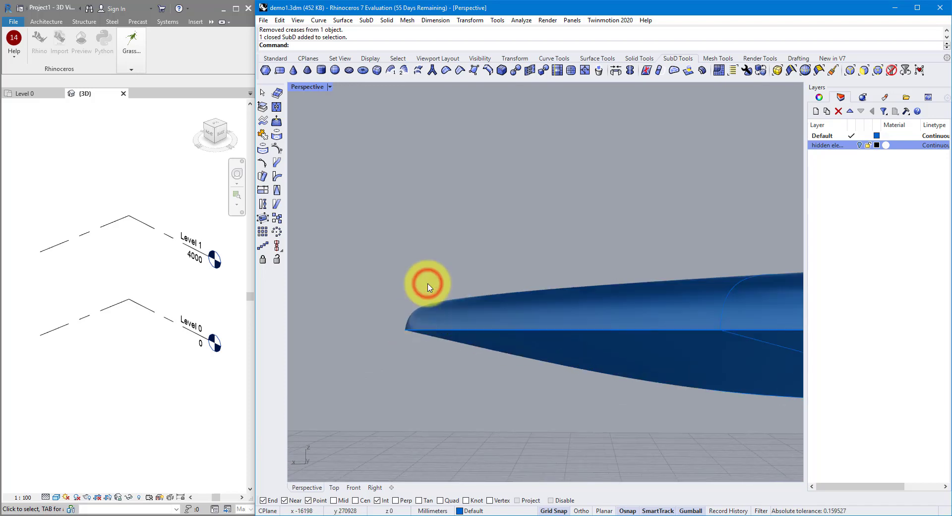
- Toggle the SubD display to flat and back to smooth to compare the rim, and view the roof's underside
key(Tab)
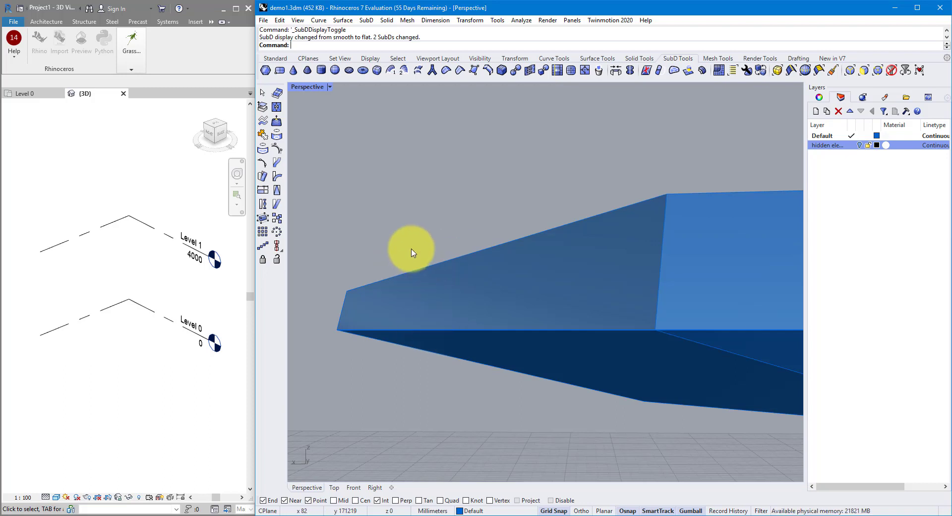
key(Tab)
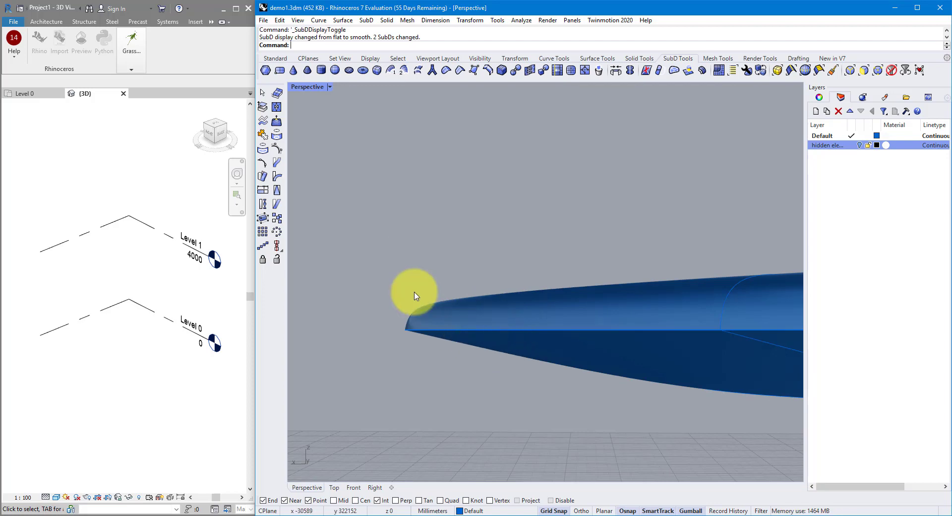
right_drag(414, 295, 414, 296)
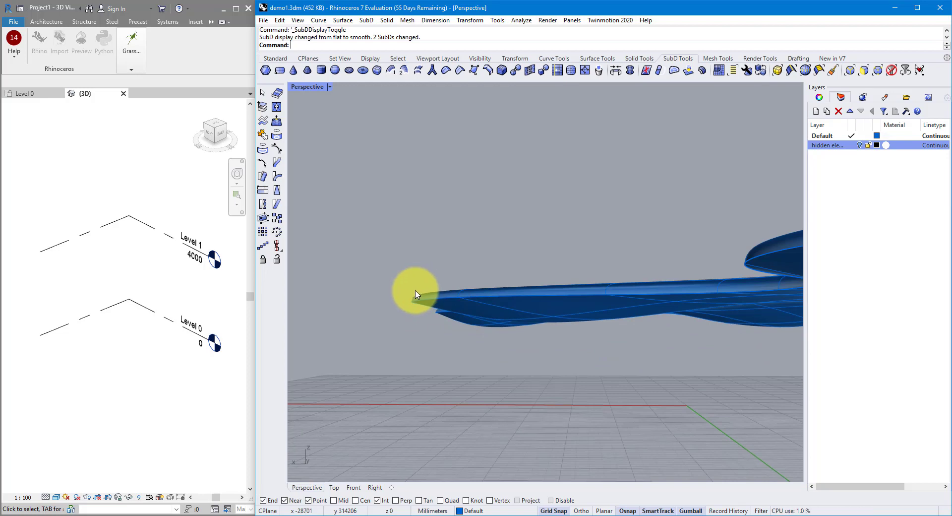
right_drag(415, 294, 477, 270)
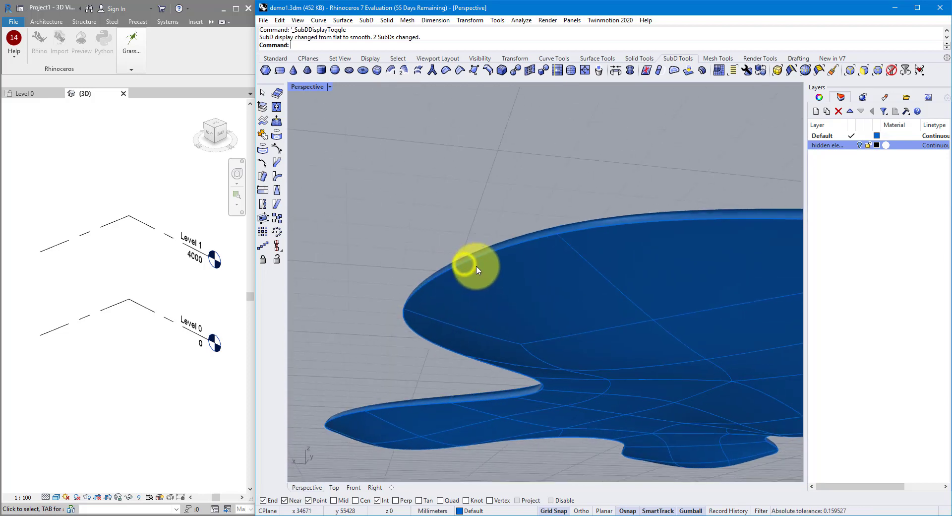
- Remove the crease from the complete lower edge loop around the canopy SubD's rim
ctrl+shift+click(497, 253)
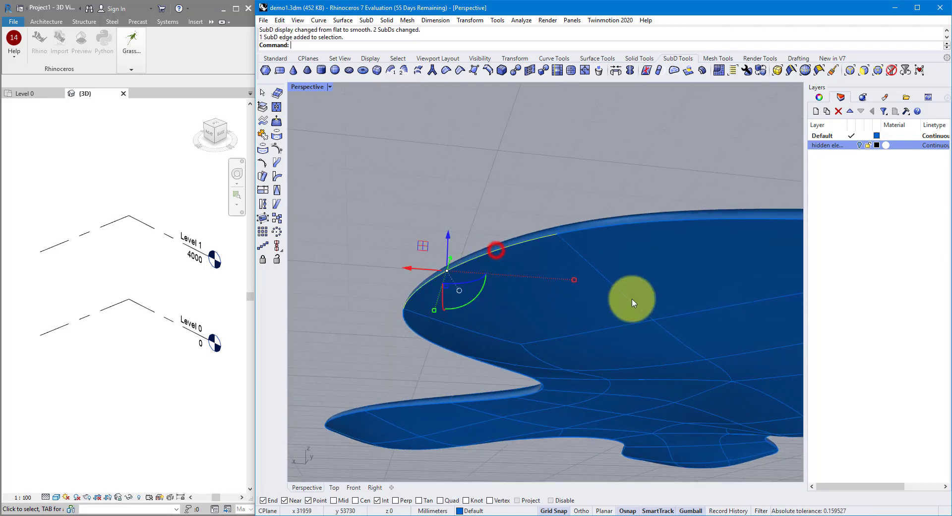
ctrl+shift+double_click(619, 228)
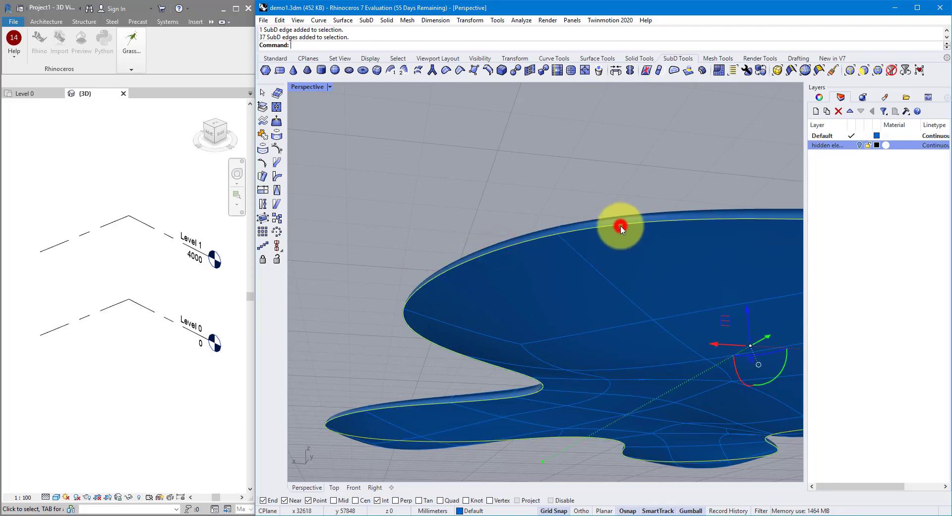
right_drag(459, 259, 503, 255)
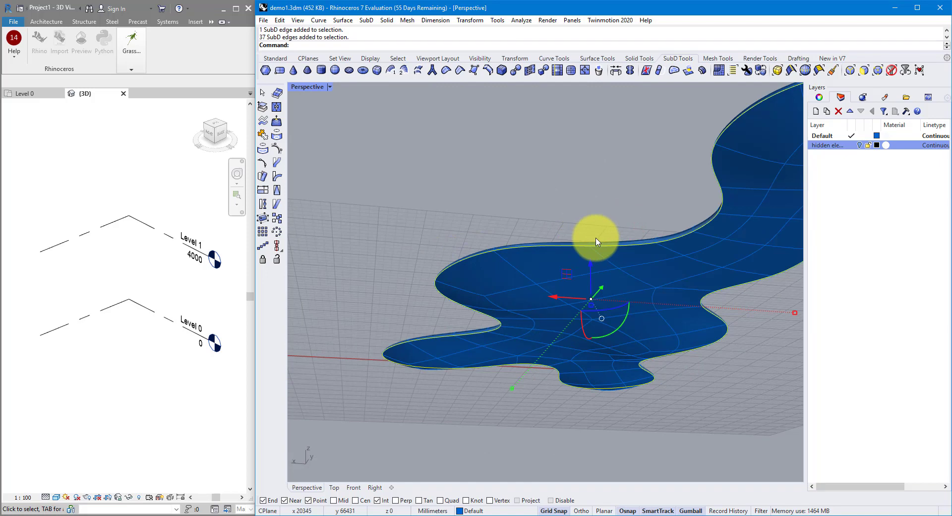
click(444, 74)
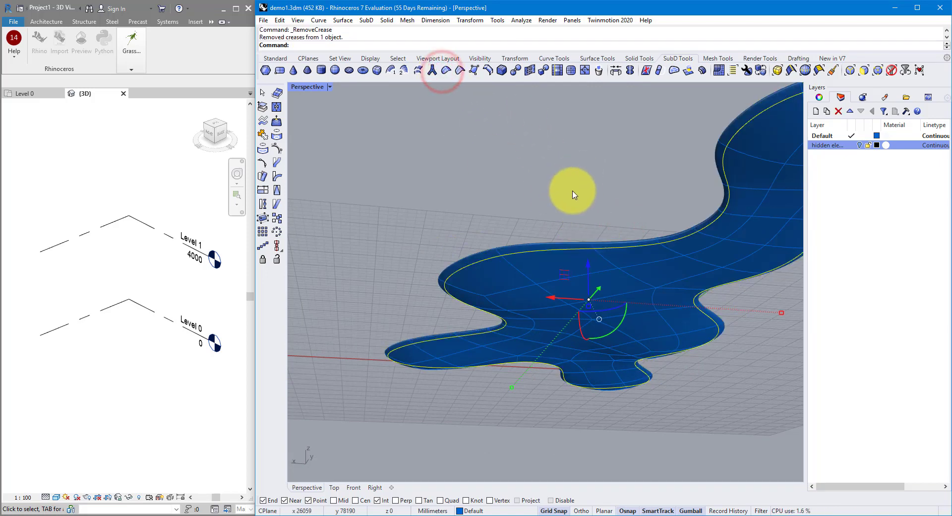
- Examine the canopy's rim from above and below to check how smoothly the edge is rounded
right_drag(570, 191, 540, 269)
scroll(748, 302, up, 8)
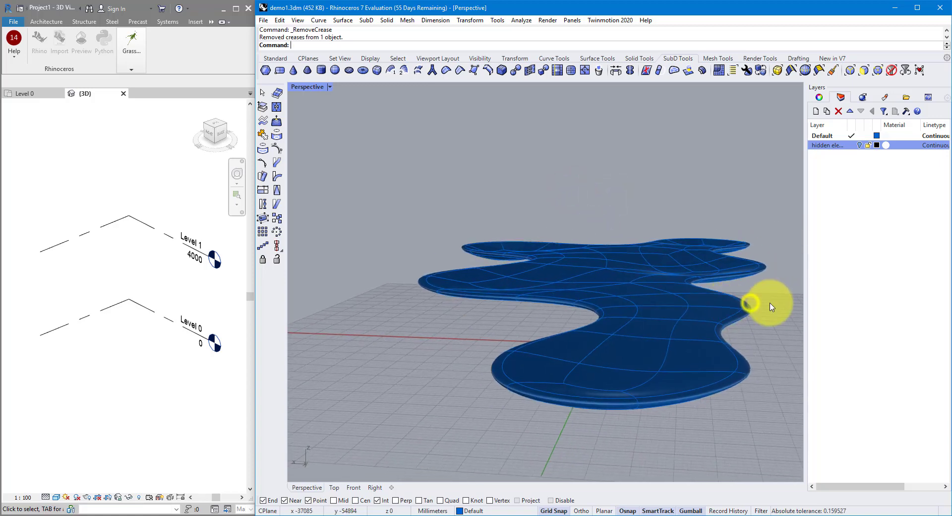
scroll(727, 290, down, 5)
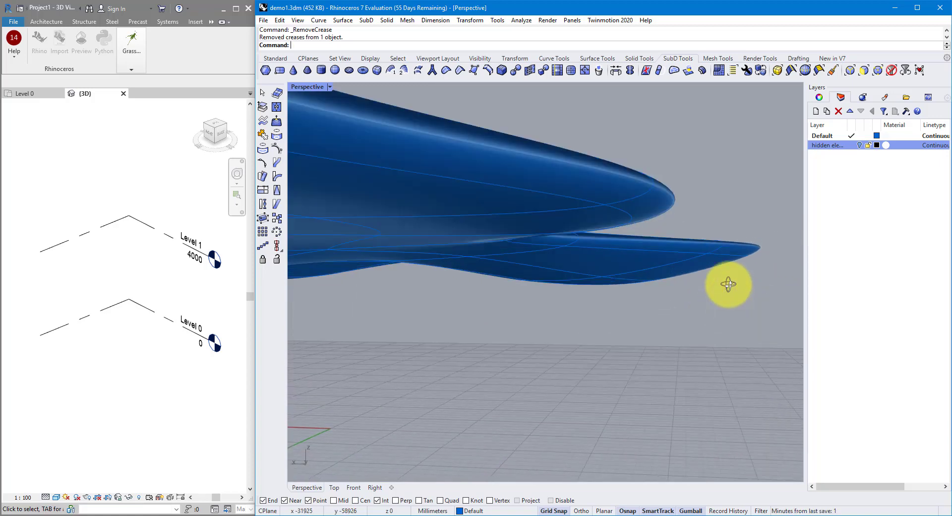
right_drag(727, 288, 766, 271)
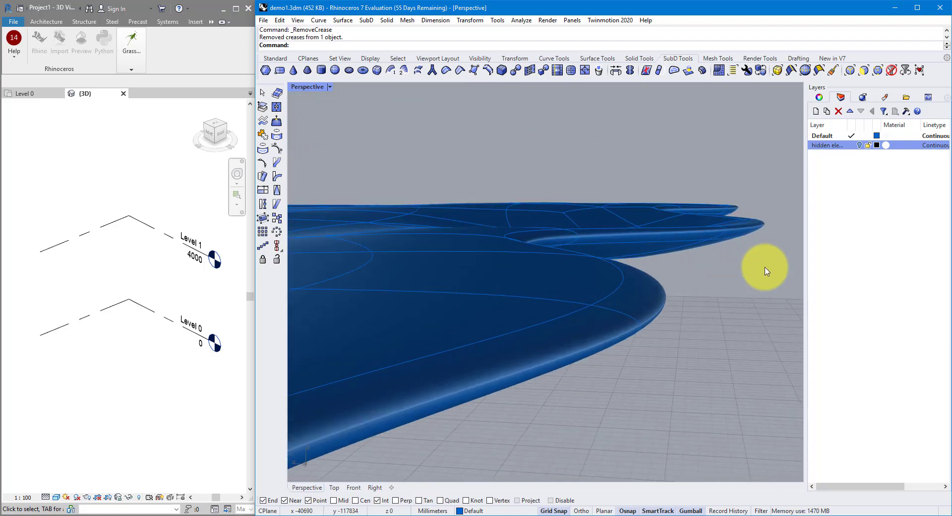
scroll(733, 270, down, 6)
scroll(739, 259, up, 3)
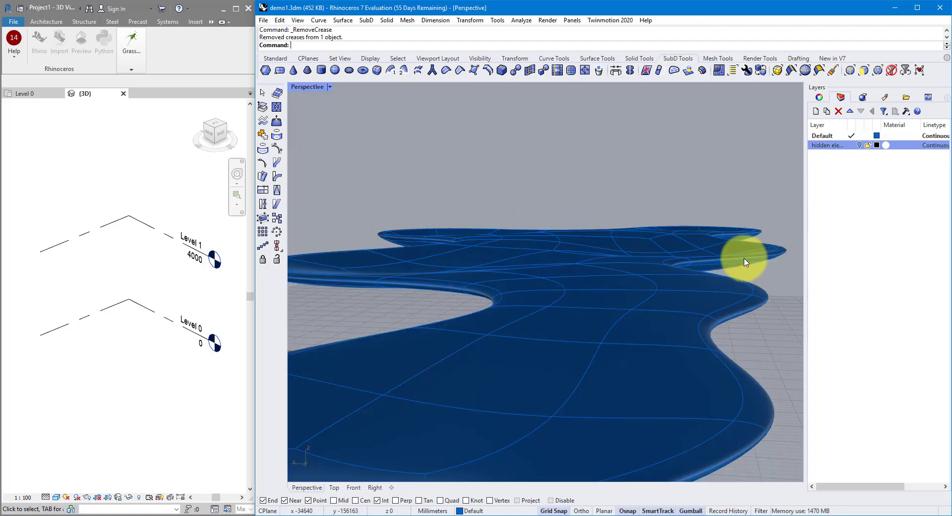
scroll(718, 255, down, 3)
right_drag(569, 257, 611, 278)
scroll(641, 282, down, 3)
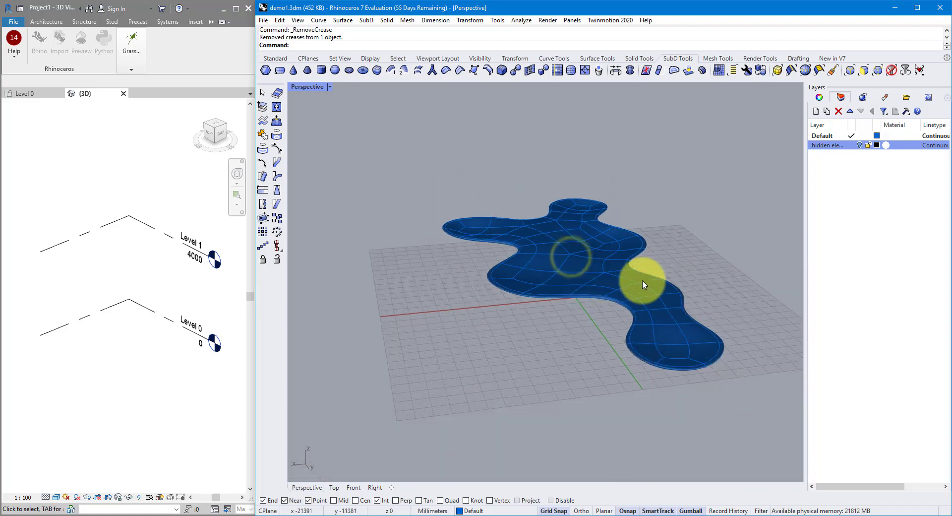
- Save the model and consult the Metropol-Parasol-10.jpg reference photo before returning to the canopy
key(ctrl+s)
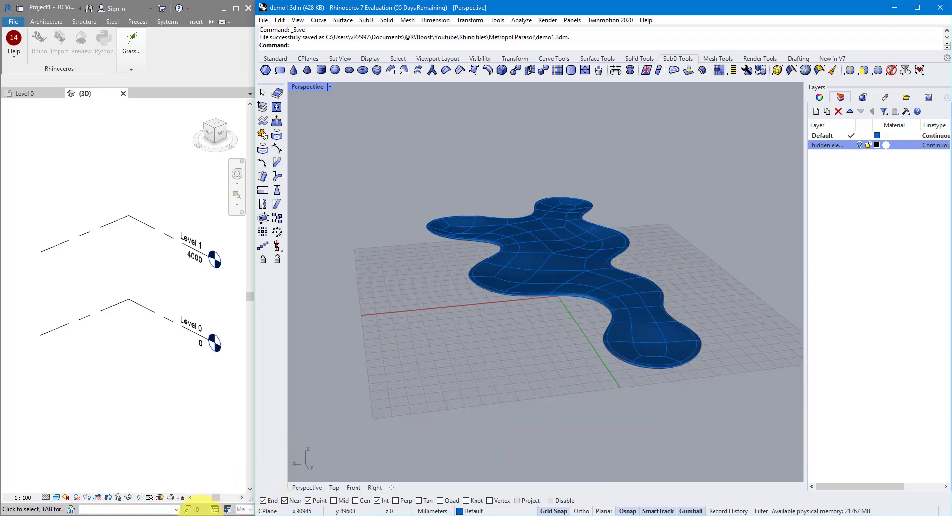
click(176, 513)
click(157, 492)
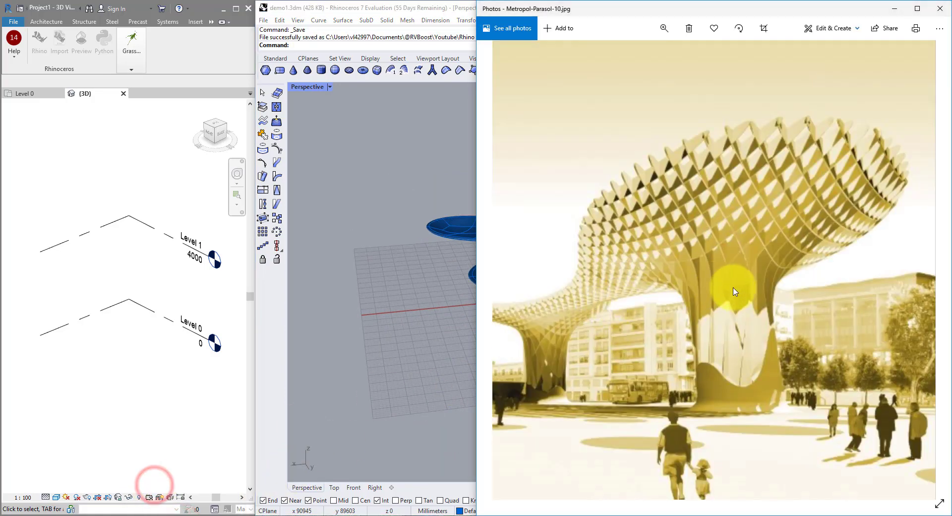
key(alt+Tab)
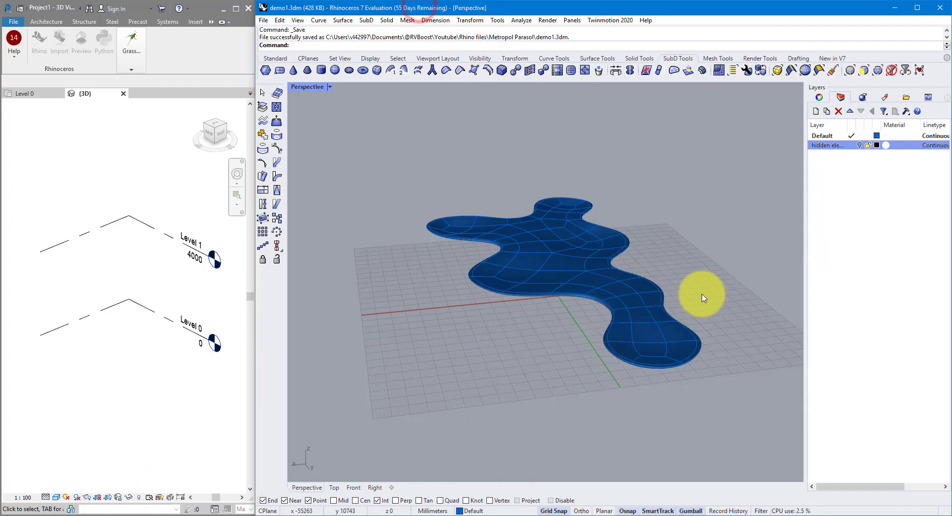
- Raise the whole canopy SubD vertically to a greater height above the ground grid and deselect it
right_drag(703, 296, 671, 289)
click(664, 275)
scroll(559, 257, up, 5)
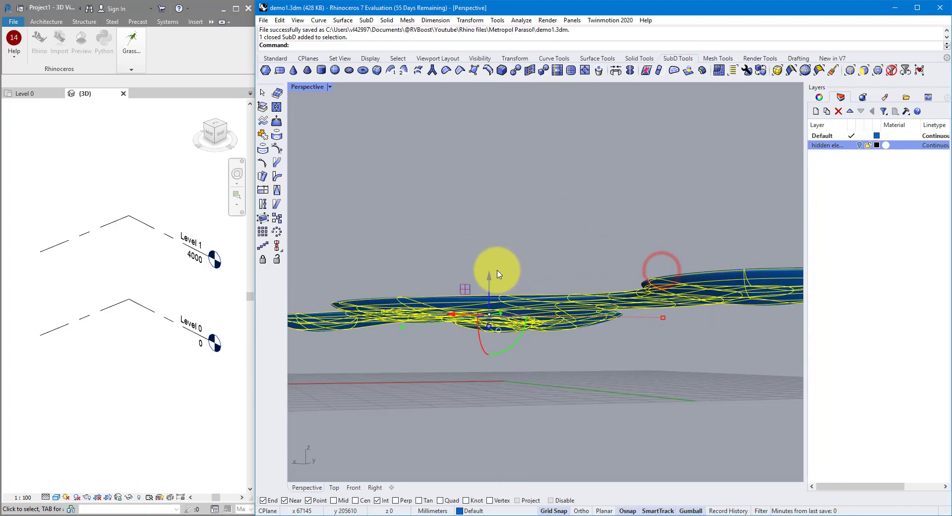
drag(494, 281, 482, 251)
scroll(539, 205, down, 3)
click(540, 205)
- Try to pull a single SubD face on the underside of the canopy's end lobe straight down, and undo the move
scroll(638, 248, up, 10)
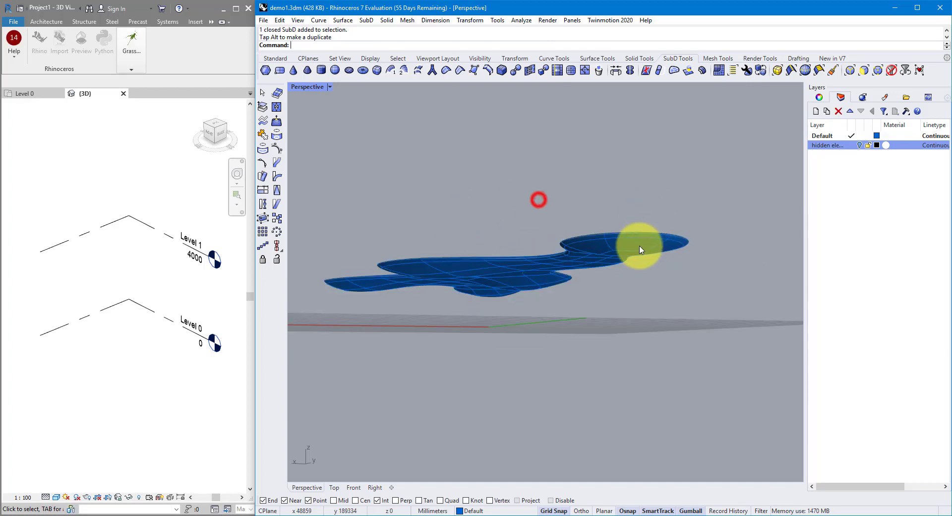
shift+right_drag(664, 224, 664, 229)
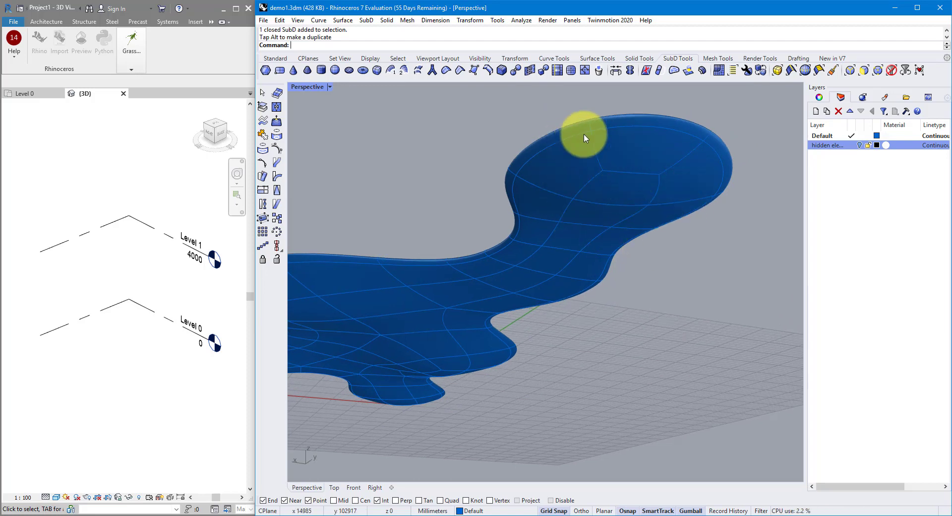
ctrl+shift+click(615, 189)
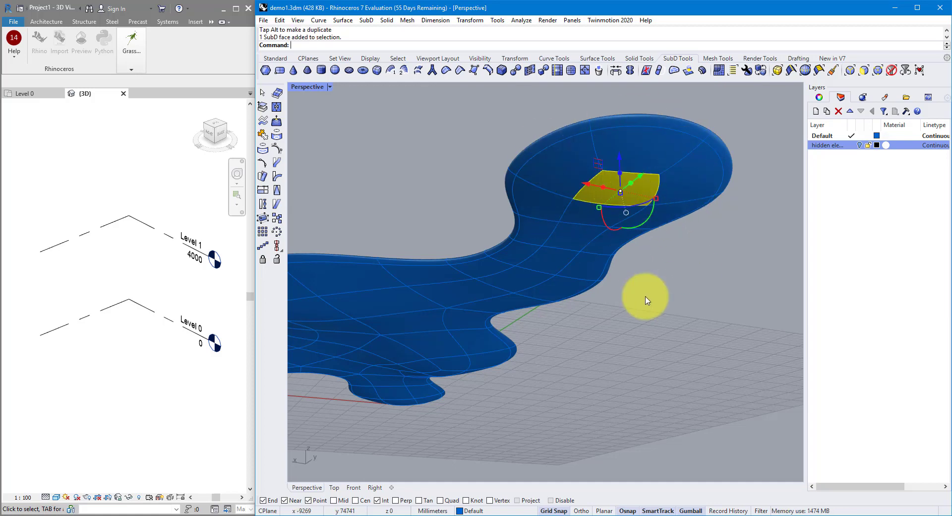
right_drag(647, 299, 657, 150)
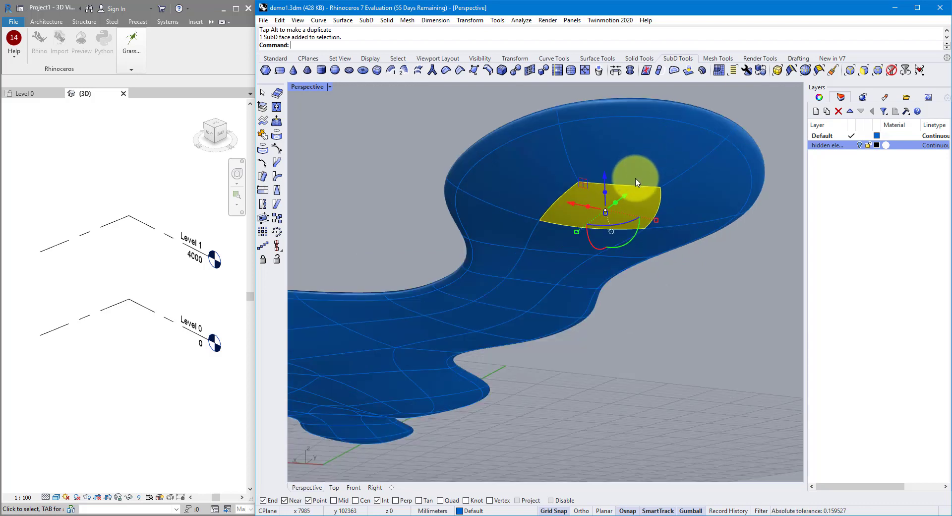
right_drag(637, 182, 633, 204)
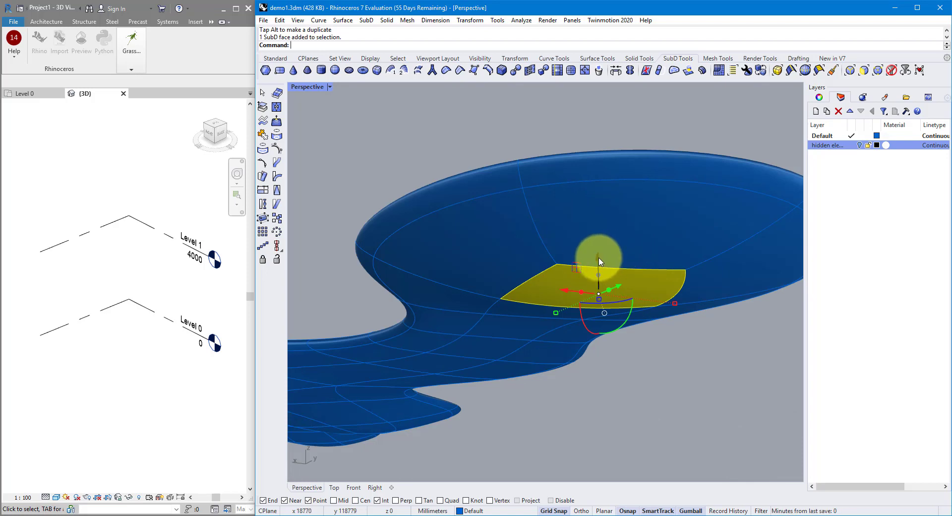
drag(599, 258, 605, 441)
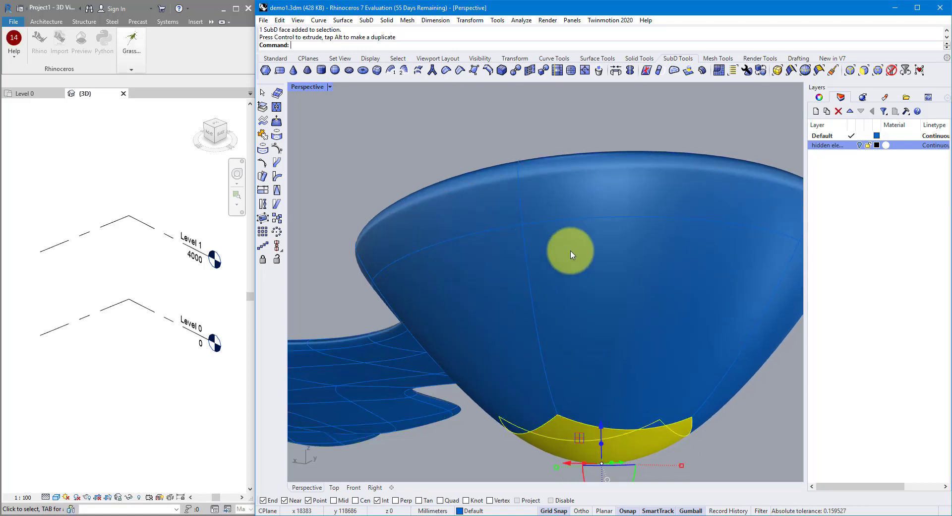
key(ctrl+z)
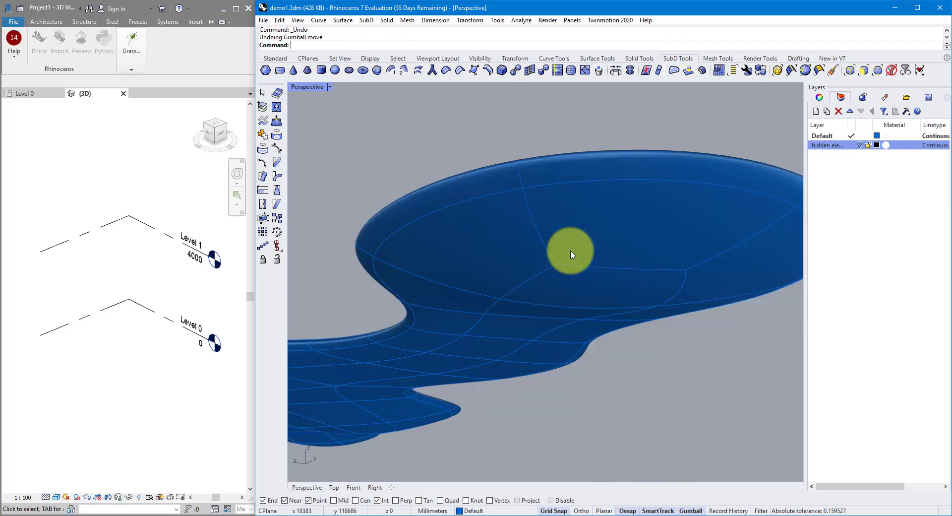
- Extrude the face on the underside of the canopy's end lobe downwards into a column, comparing flat and smooth SubD display
ctrl+shift+click(593, 290)
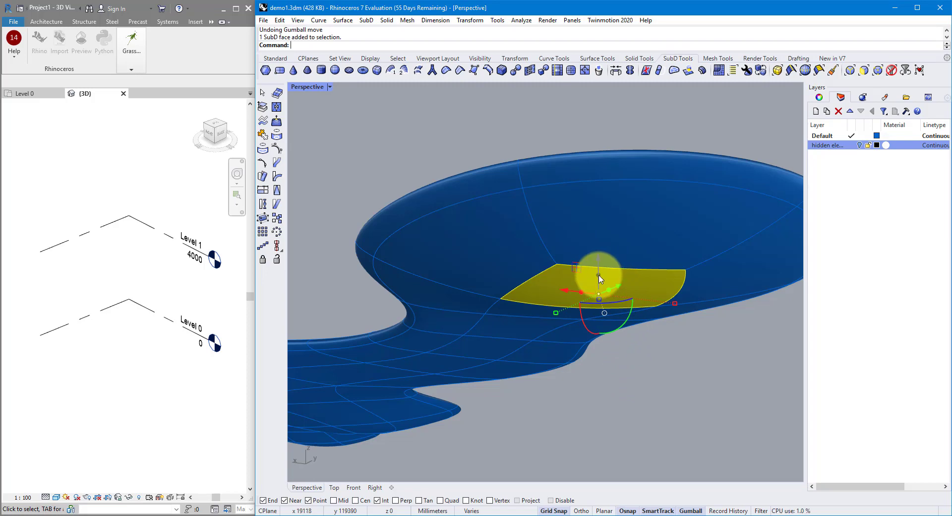
drag(599, 278, 600, 468)
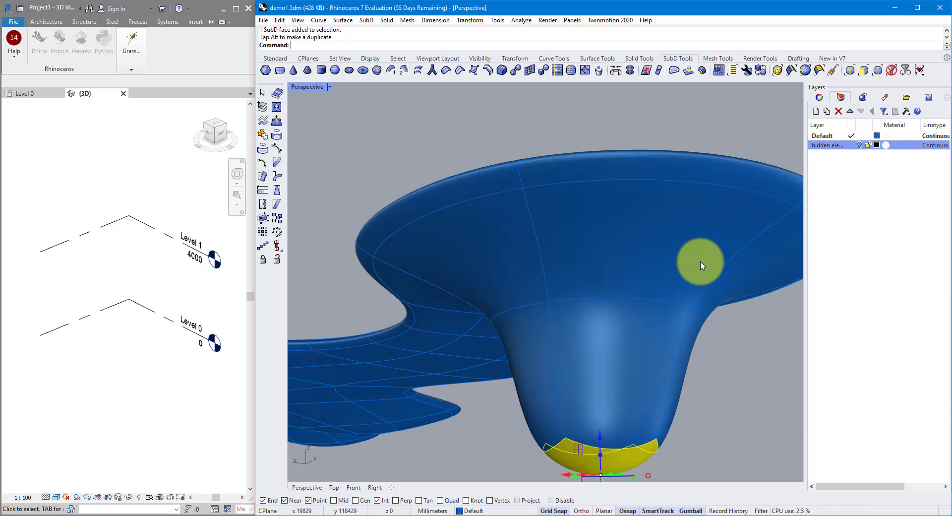
key(Tab)
right_drag(653, 236, 684, 297)
key(Tab)
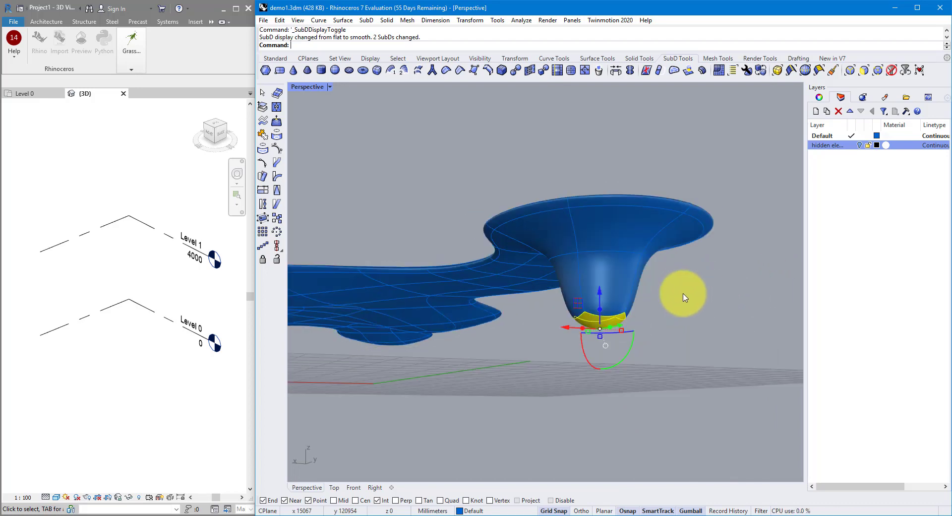
- Place a point object at the origin in the Front view as a ground-level reference
click(352, 488)
scroll(488, 329, up, 3)
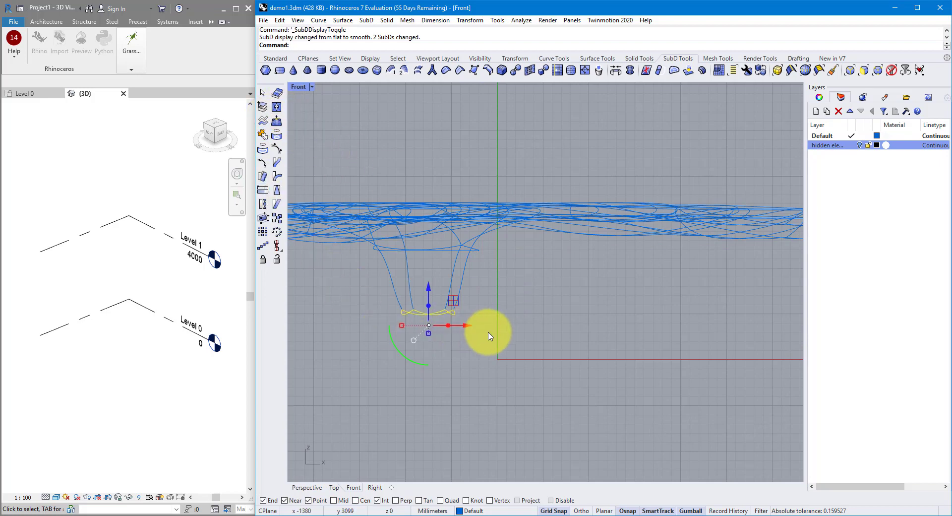
click(268, 60)
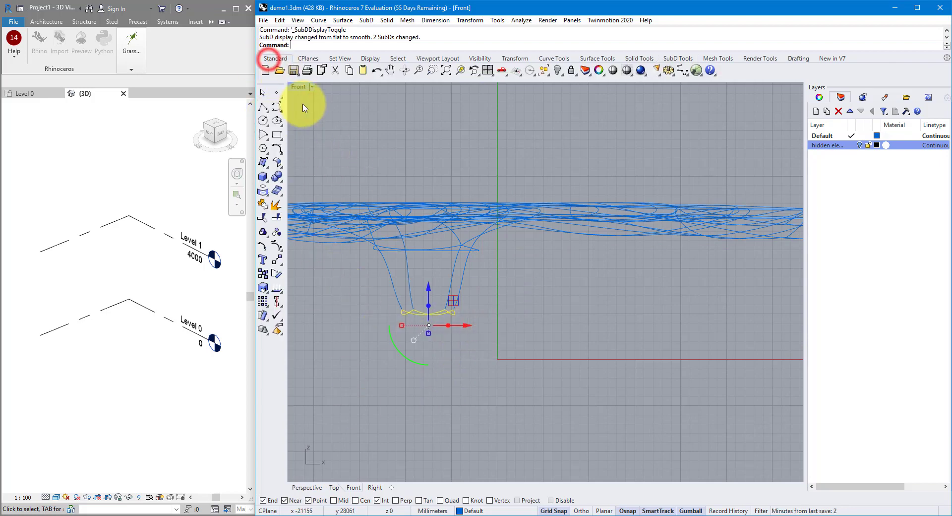
click(276, 93)
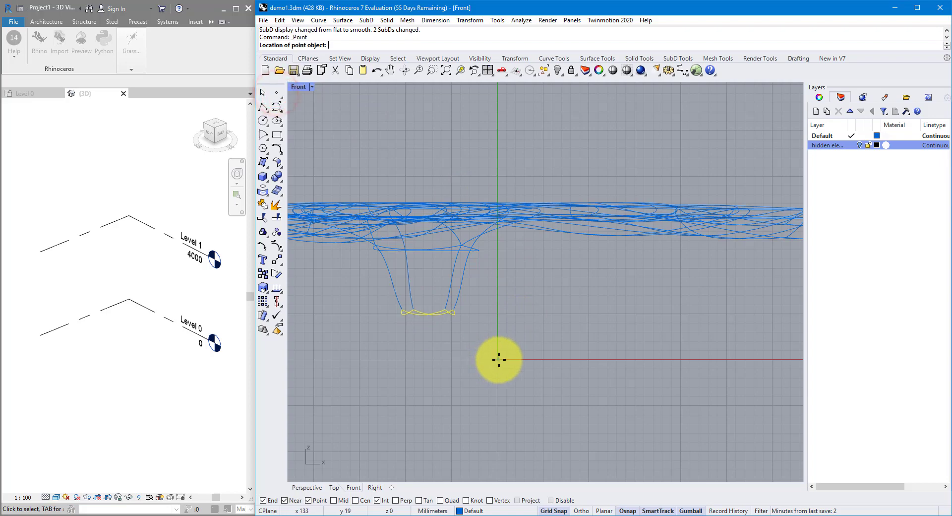
scroll(498, 359, up, 10)
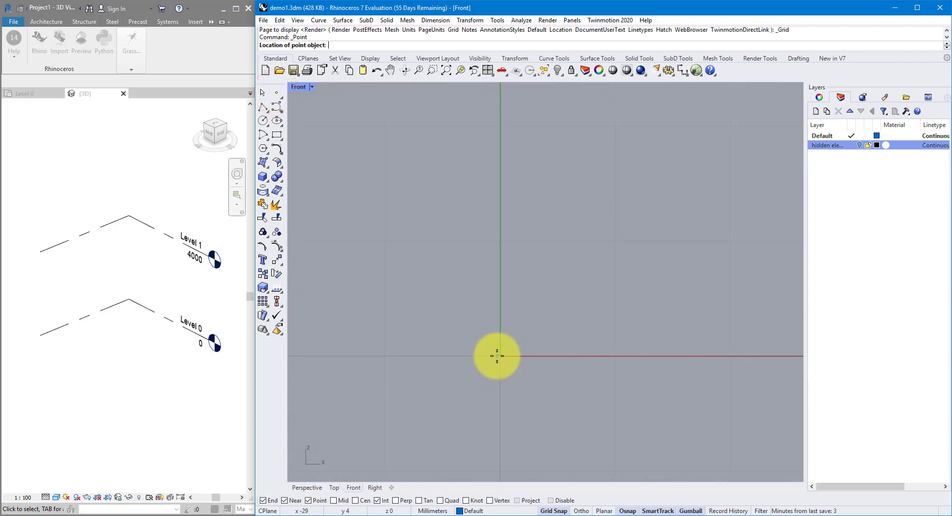
click(500, 356)
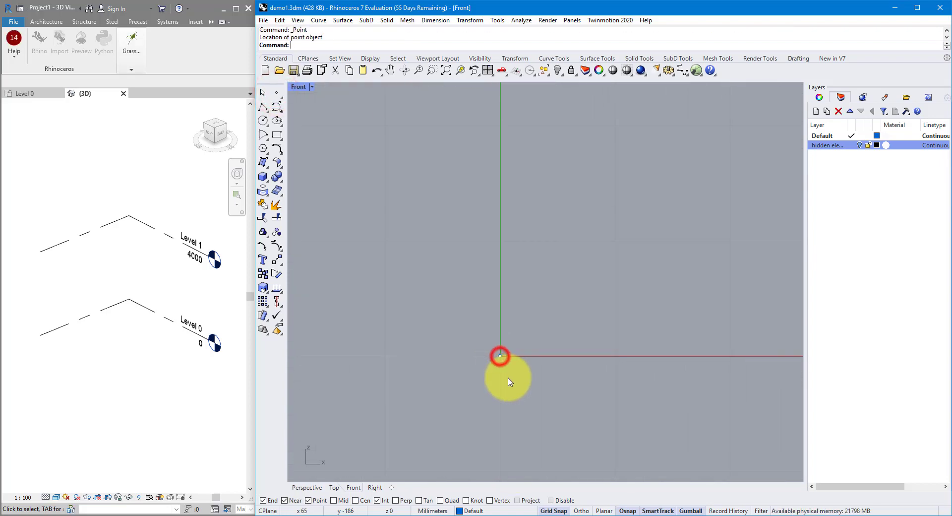
- Flatten the column's bottom face to the origin point's height in flat display using SetPt with Set Z and Align to World, and restore smooth display
scroll(505, 379, down, 5)
scroll(503, 392, up, 3)
key(Tab)
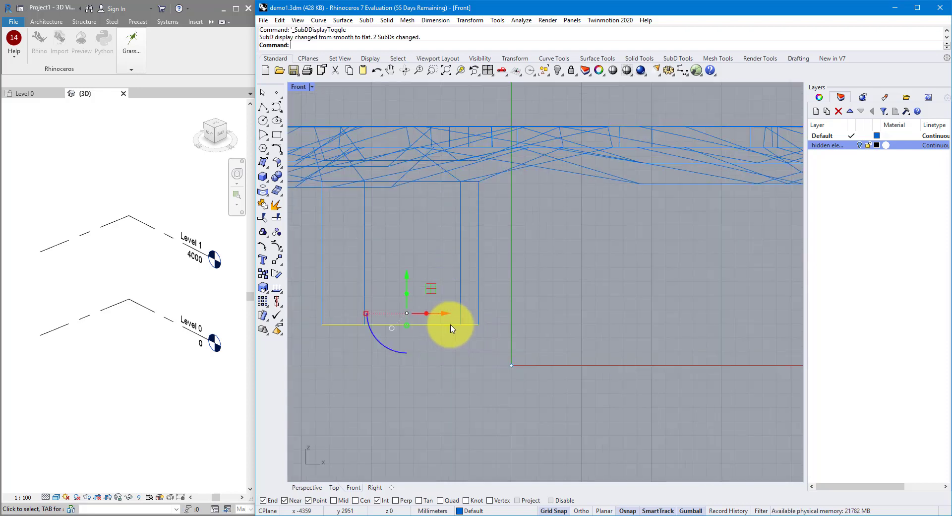
text(Set)
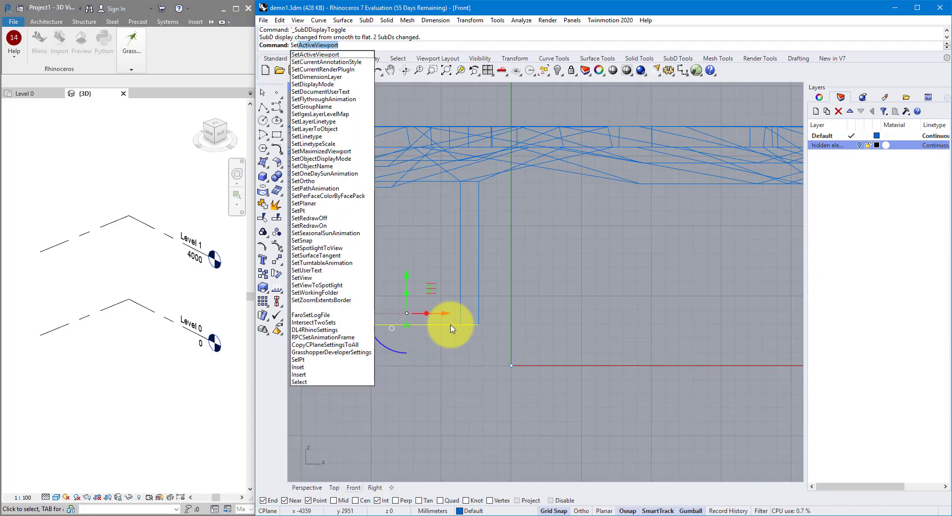
text(Pt)
key(Return)
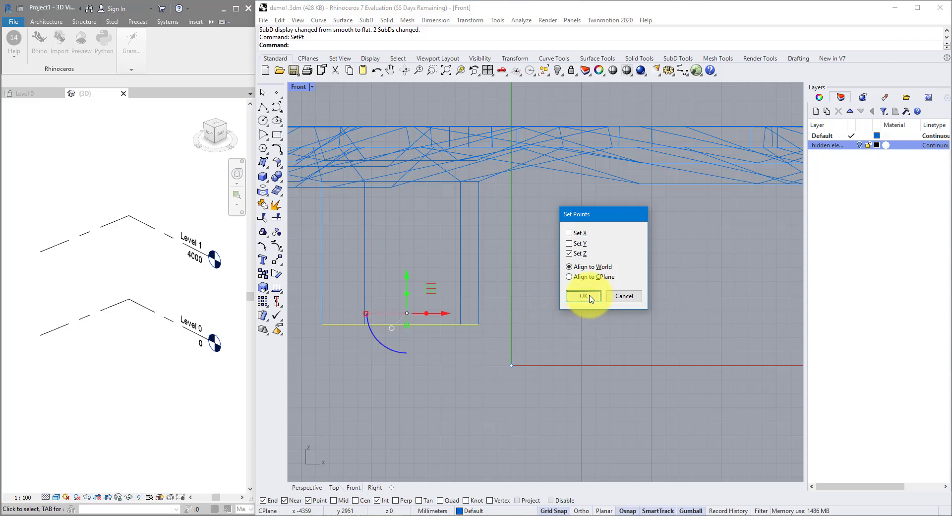
click(583, 296)
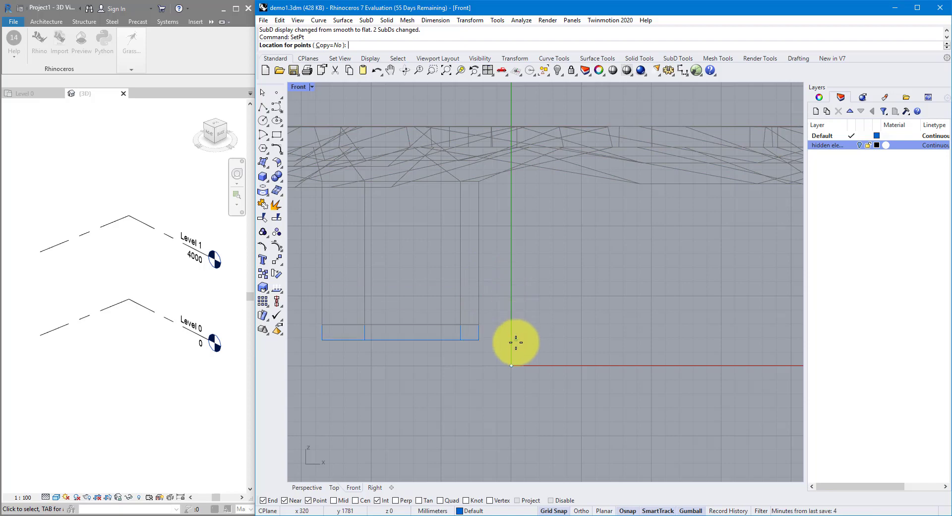
click(513, 364)
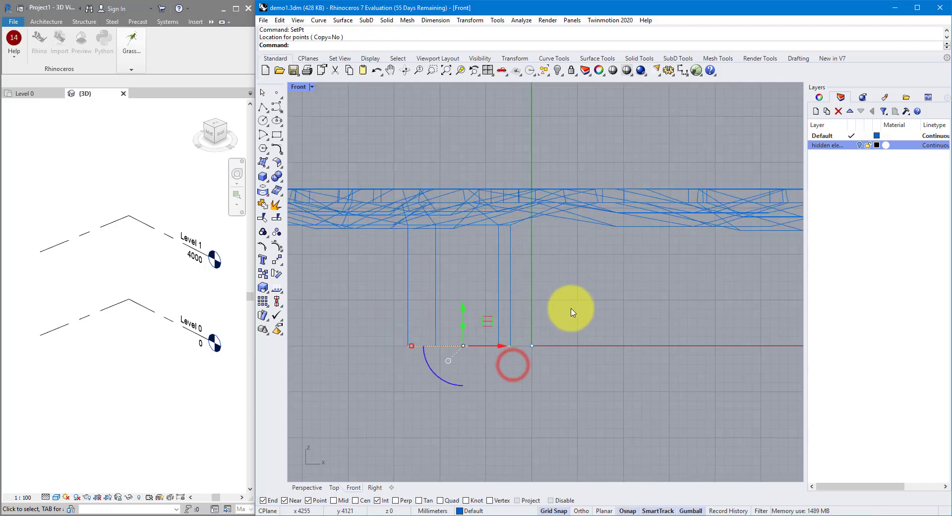
key(Tab)
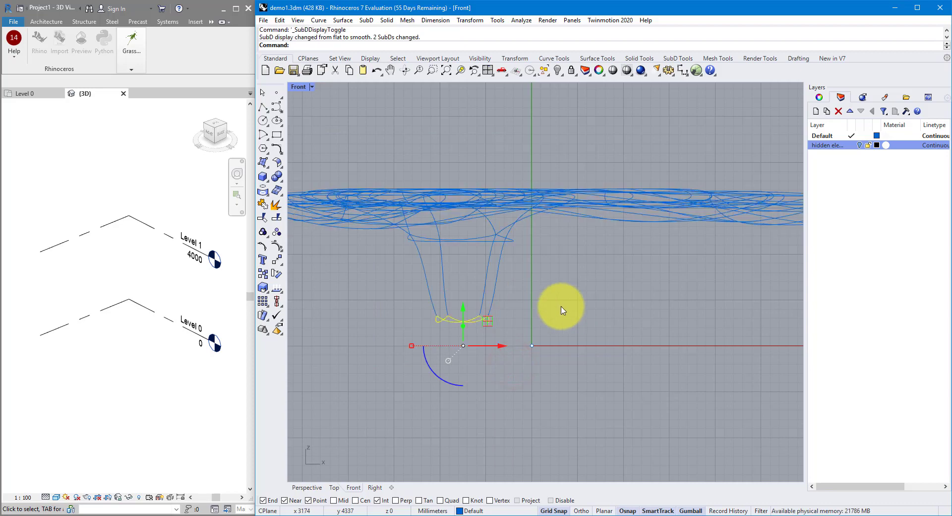
scroll(473, 331, up, 2)
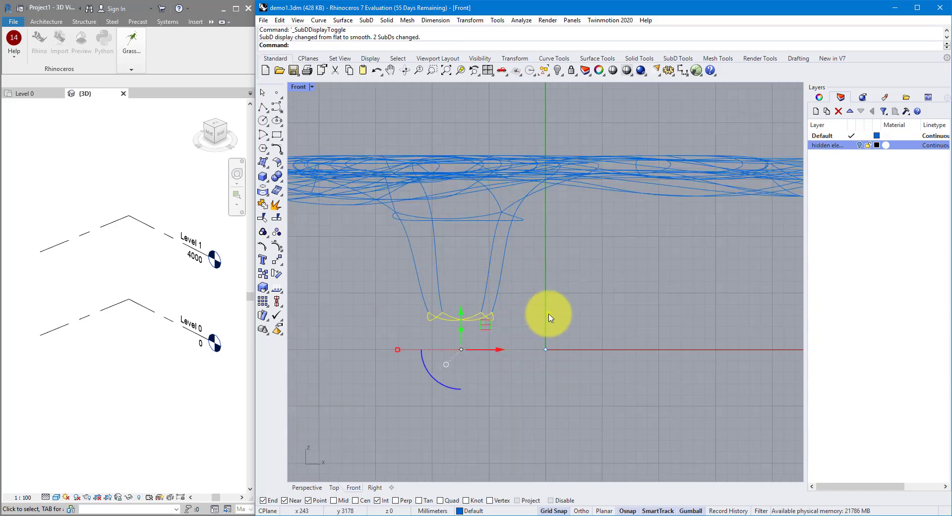
- Compare the column's base in flat and smooth SubD display, and inspect it up close in the Perspective view with nothing selected
right_drag(549, 317, 608, 326)
key(Tab)
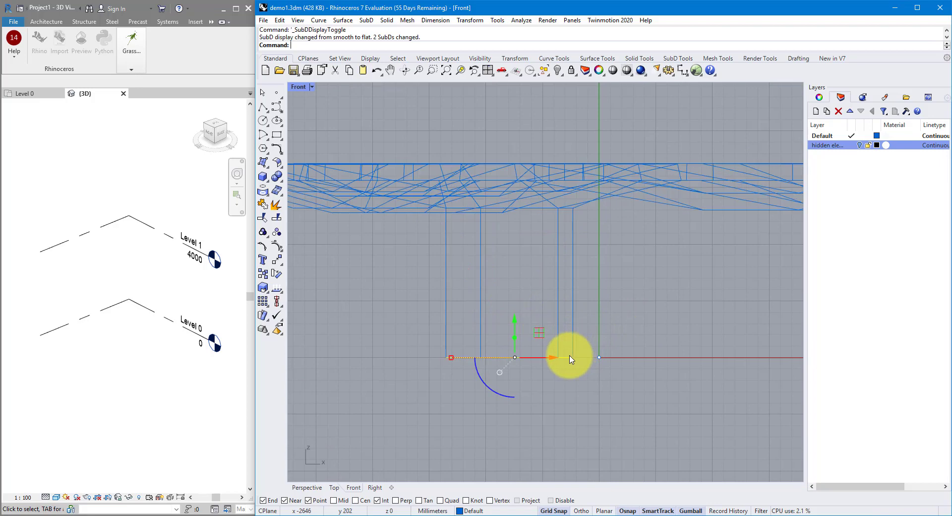
key(Tab)
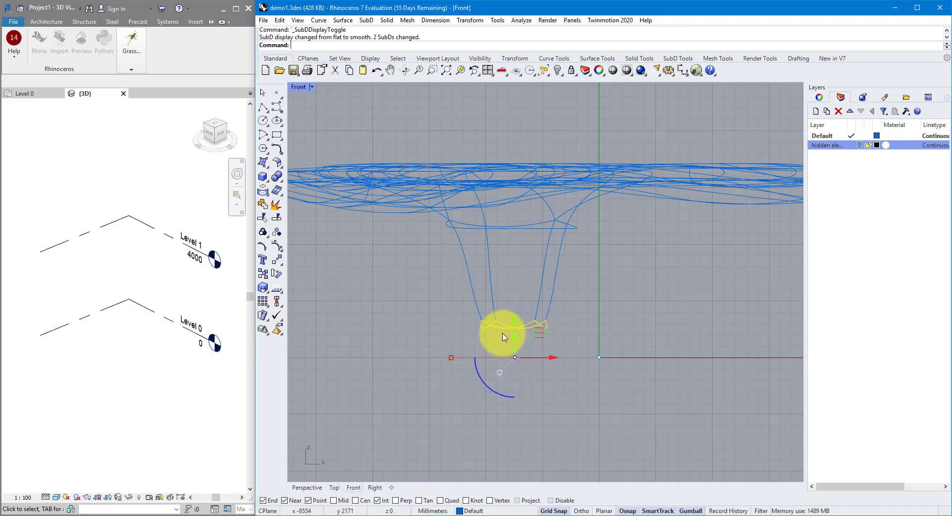
ctrl+shift+double_click(502, 333)
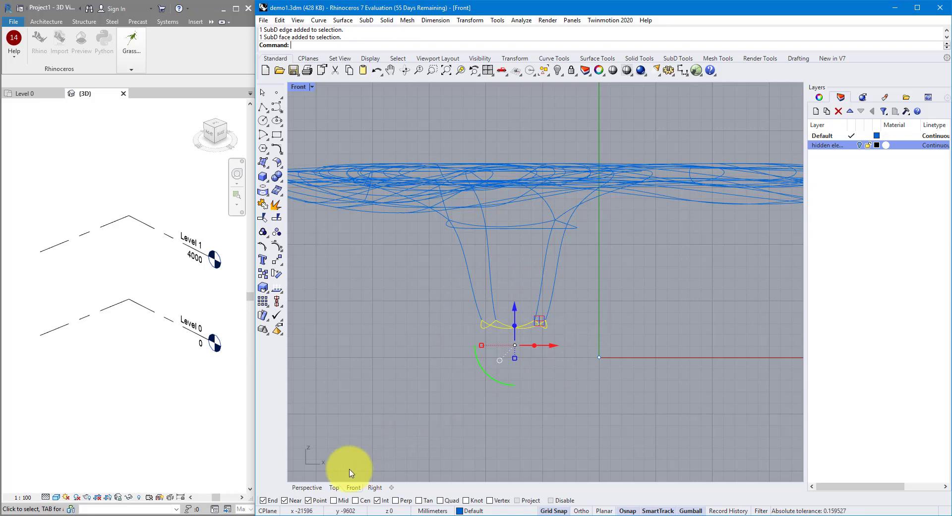
click(307, 487)
shift+right_drag(637, 348, 638, 318)
right_drag(637, 318, 670, 284)
scroll(726, 228, up, 10)
scroll(726, 229, down, 4)
click(674, 299)
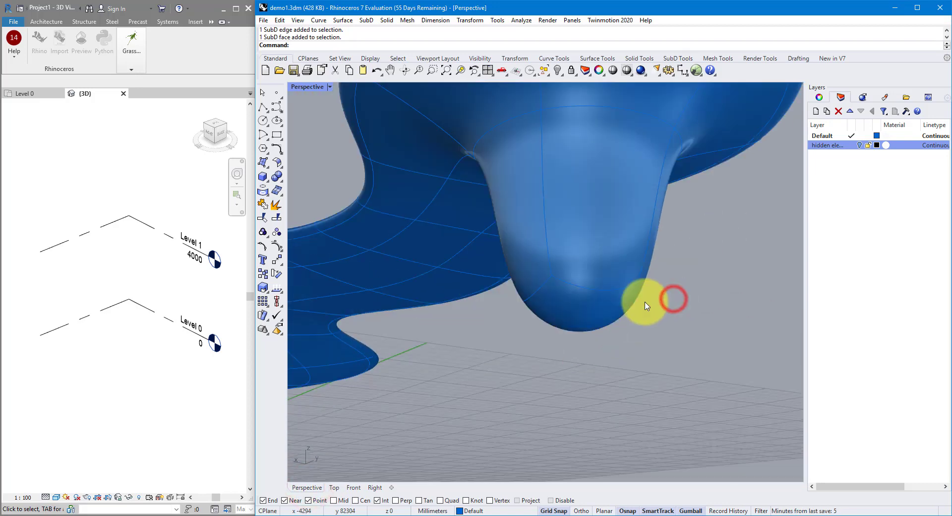
- Crease the complete edge loop around the column's bottom face and clear the selection
ctrl+shift+click(602, 292)
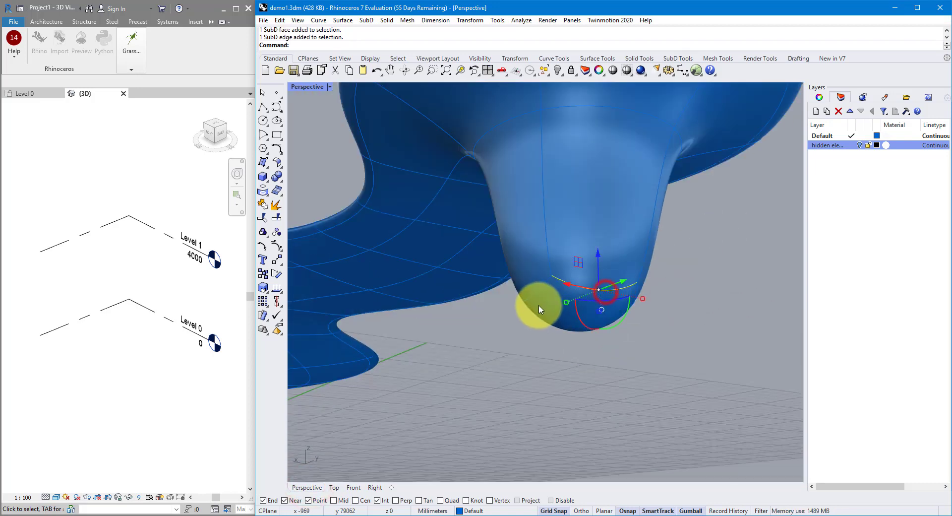
ctrl+shift+click(544, 289)
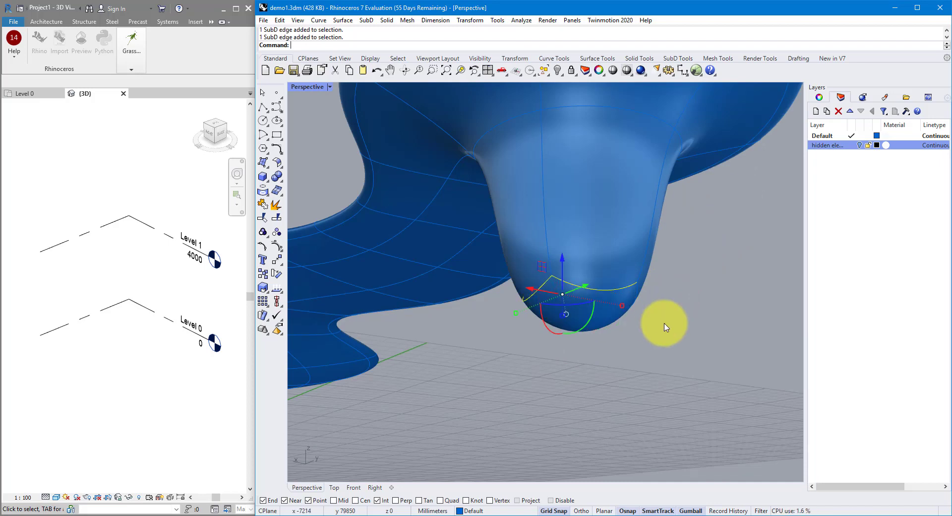
right_drag(664, 326, 557, 264)
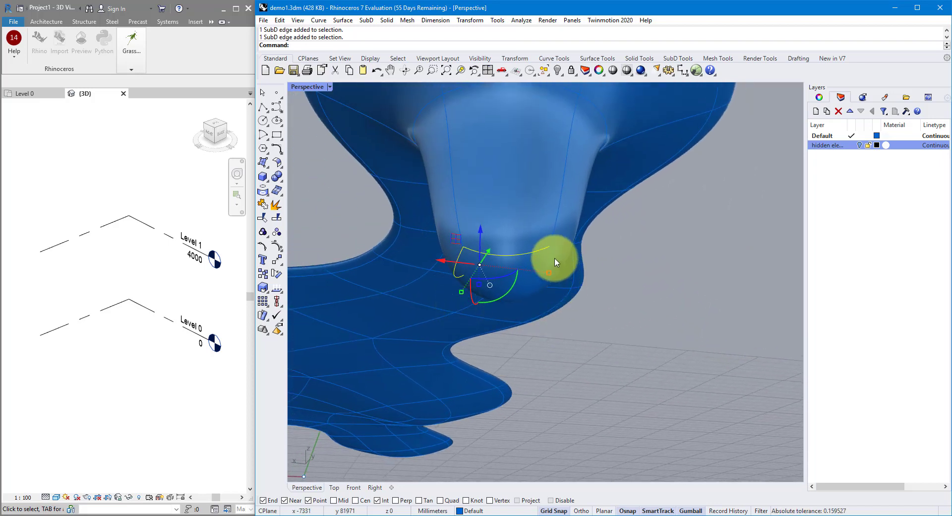
scroll(570, 271, down, 10)
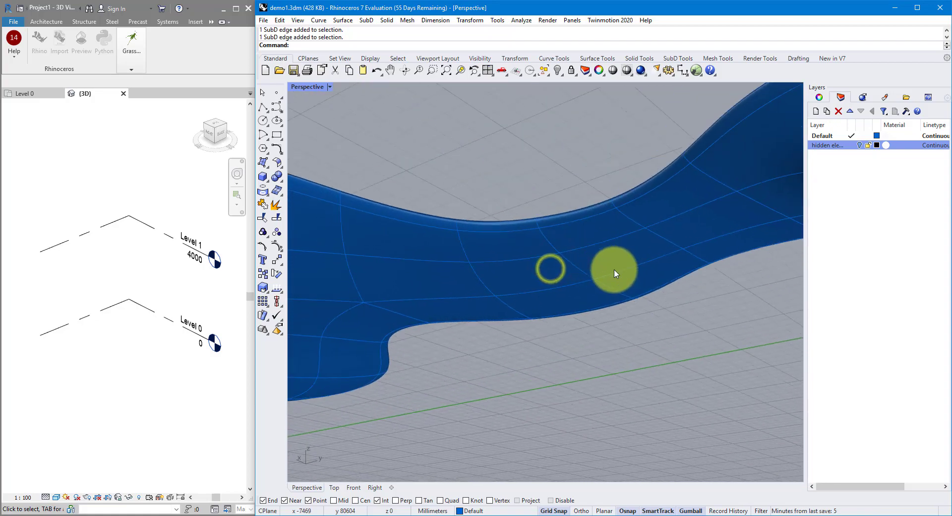
scroll(631, 315, up, 10)
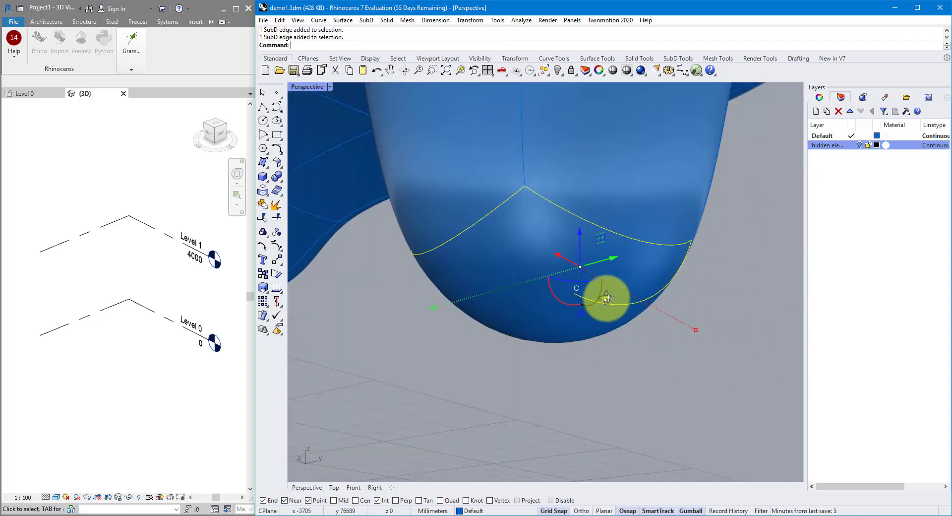
right_drag(610, 297, 736, 311)
ctrl+click(737, 310)
scroll(784, 334, up, 5)
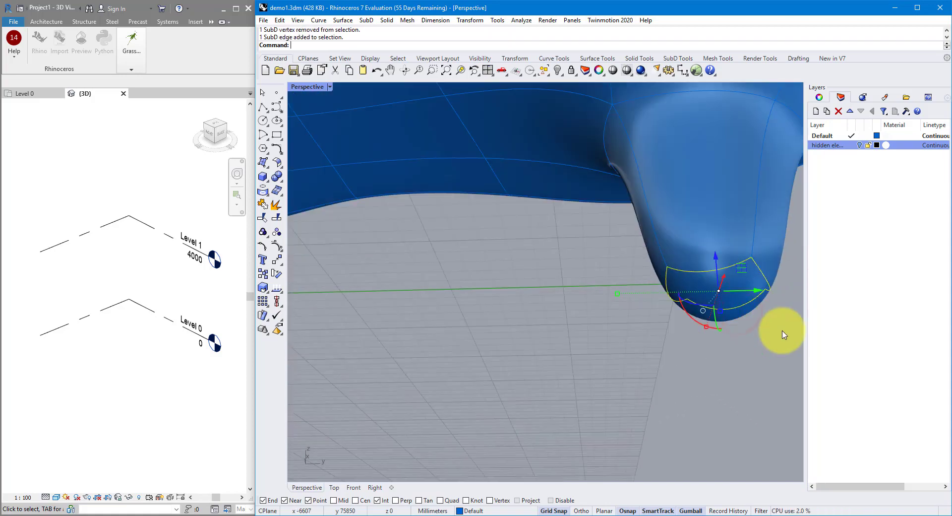
text(zs)
key(Return)
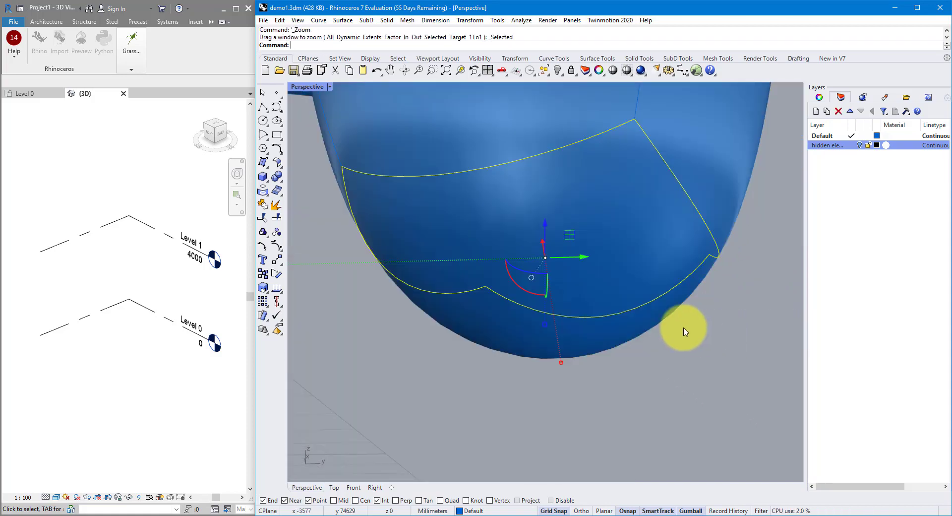
click(689, 61)
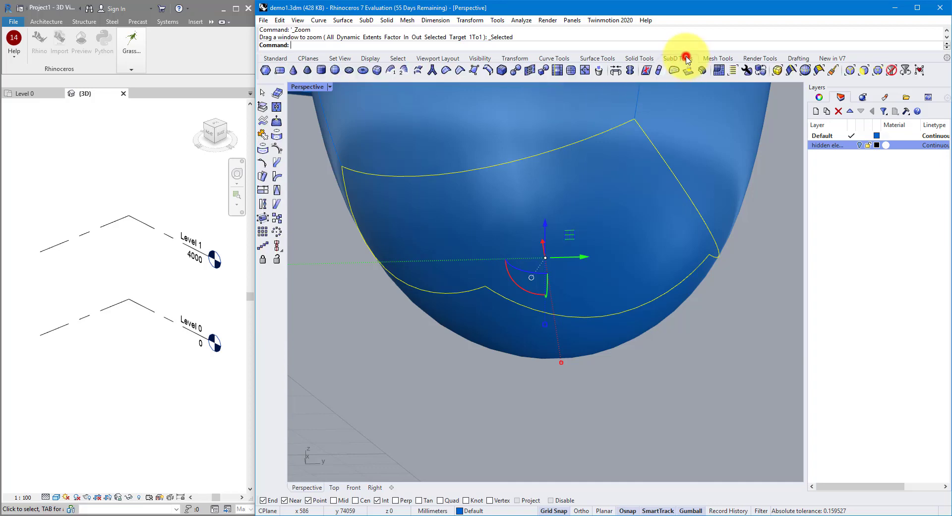
click(460, 74)
scroll(578, 219, down, 5)
right_drag(661, 215, 563, 257)
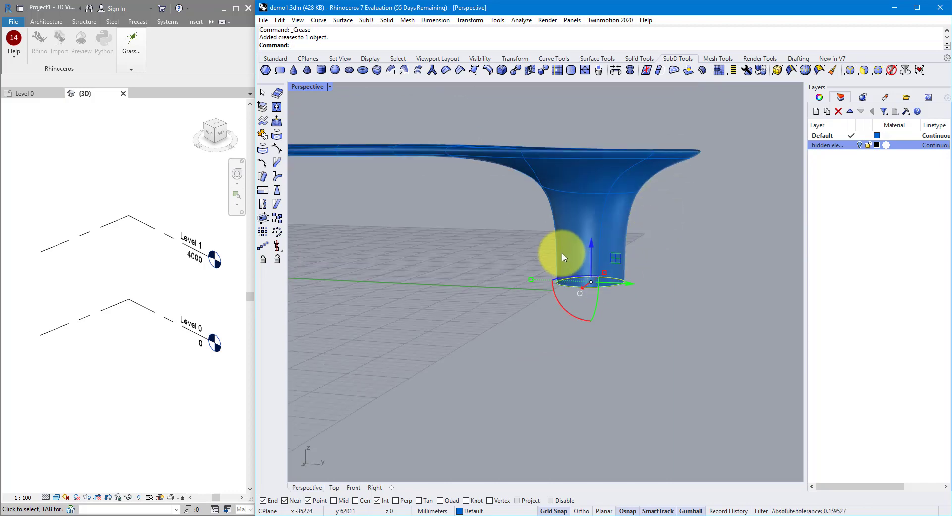
click(664, 277)
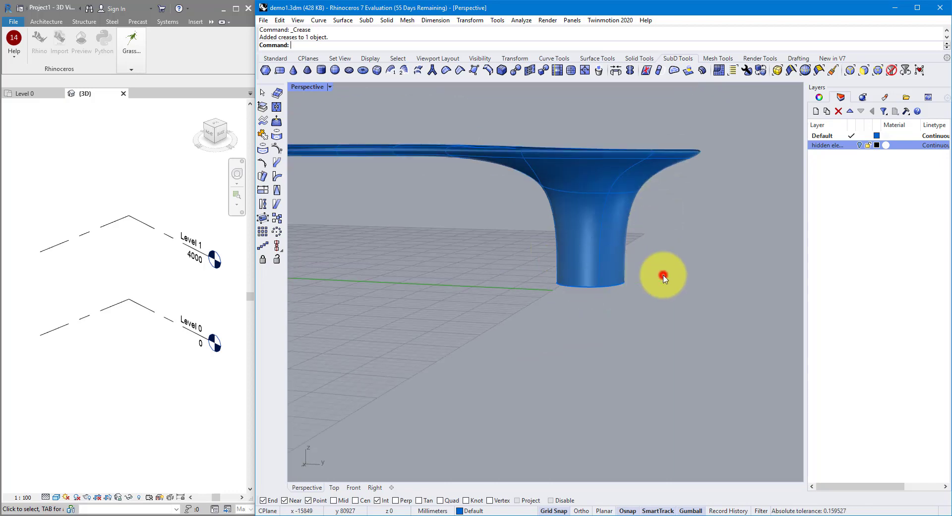
- Compare the column's shape with the Metropol-Parasol-10.jpg reference photo, and put the photo away
right_drag(669, 322, 574, 303)
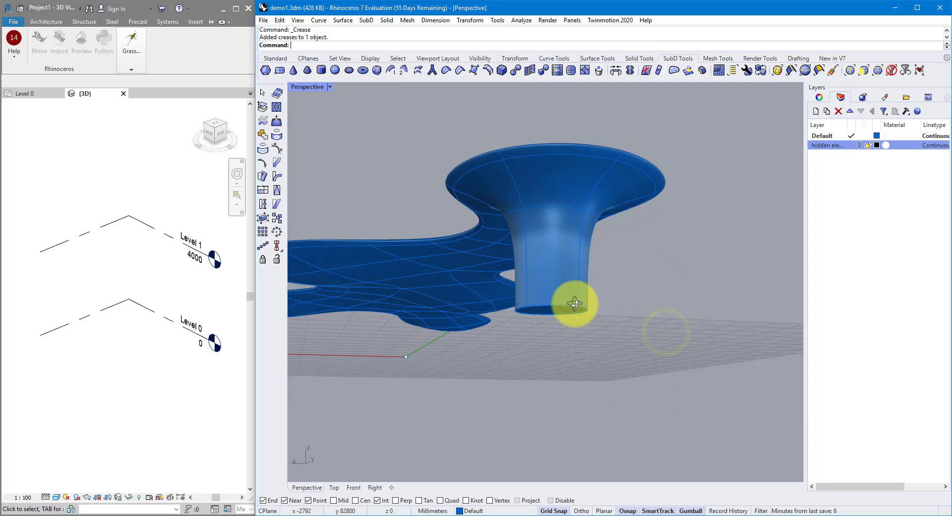
scroll(607, 260, up, 2)
shift+right_drag(619, 263, 649, 328)
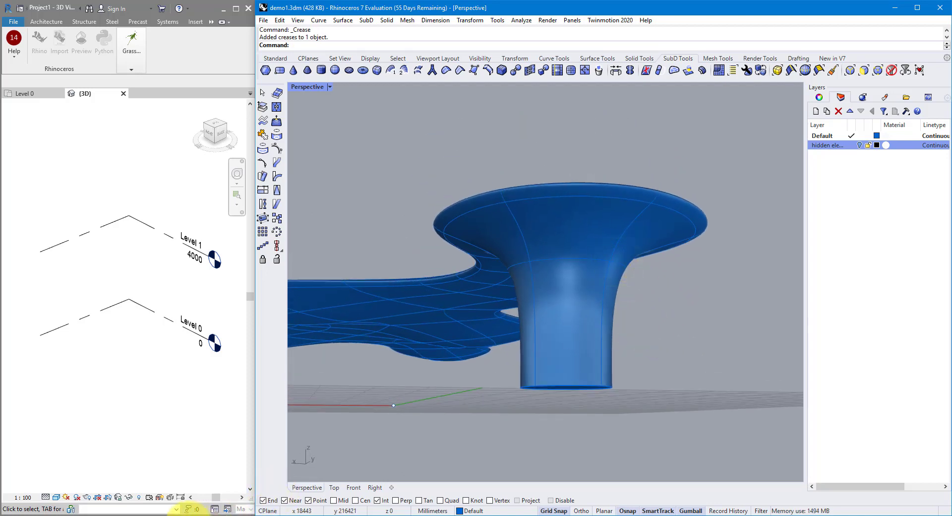
mouse_move(185, 513)
click(177, 472)
drag(575, 10, 243, 17)
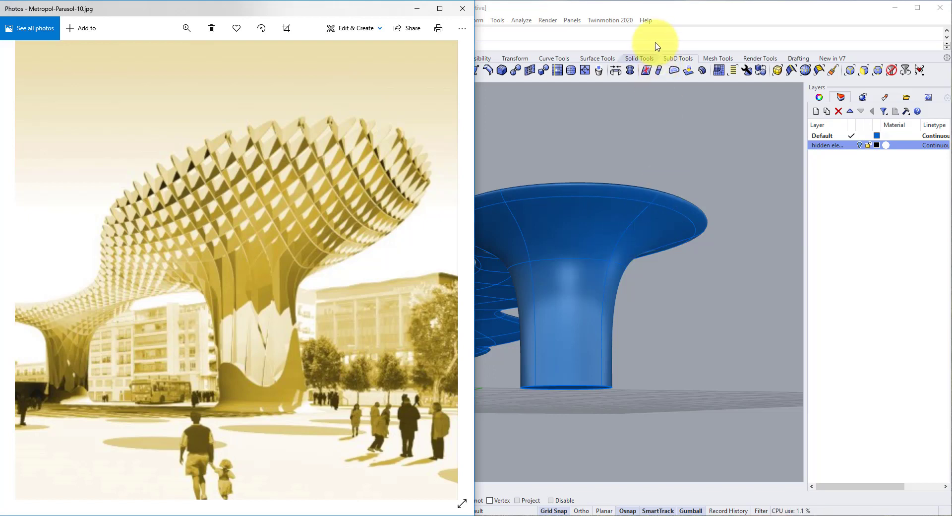
click(417, 10)
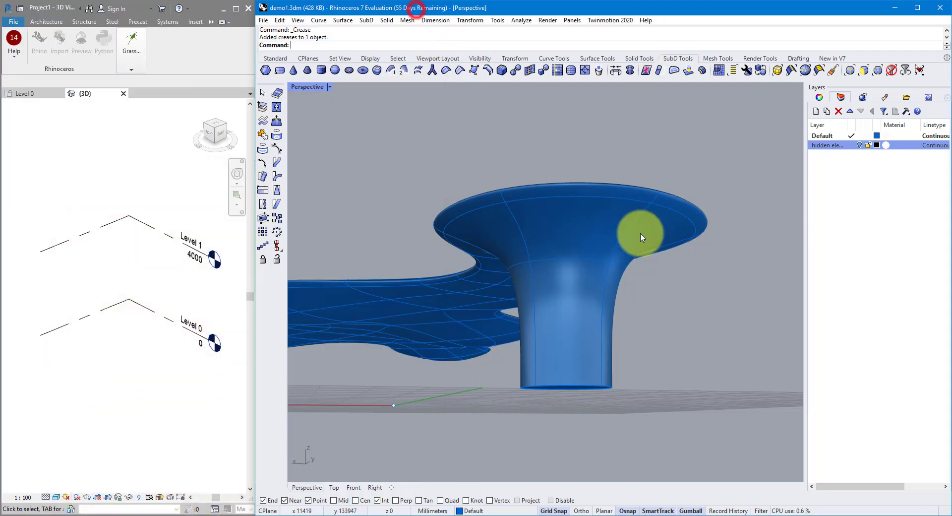
- Switch the SubDs to flat display and clear the selection, framing the joint between the column and the canopy
click(634, 195)
key(Tab)
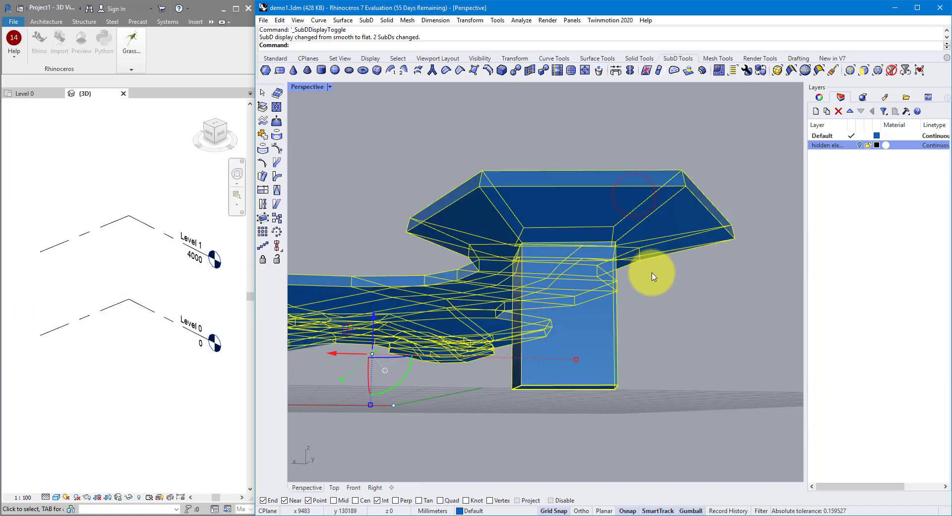
right_drag(656, 280, 679, 287)
click(711, 326)
scroll(595, 269, up, 3)
scroll(595, 268, up, 2)
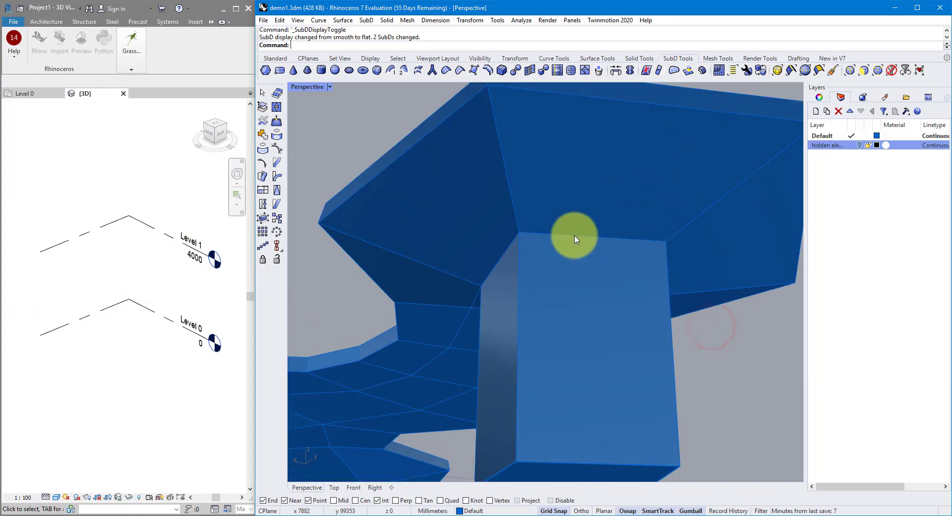
- Insert an edge loop slightly below the column's top edges with BothSides=No and OffsetMode=Absolute, and check it in smooth display
ctrl+shift+click(563, 236)
ctrl+shift+click(507, 248)
mouse_move(506, 248)
right_down()
mouse_move(570, 272)
mouse_move(519, 258)
right_up()
right_drag(580, 270, 542, 278)
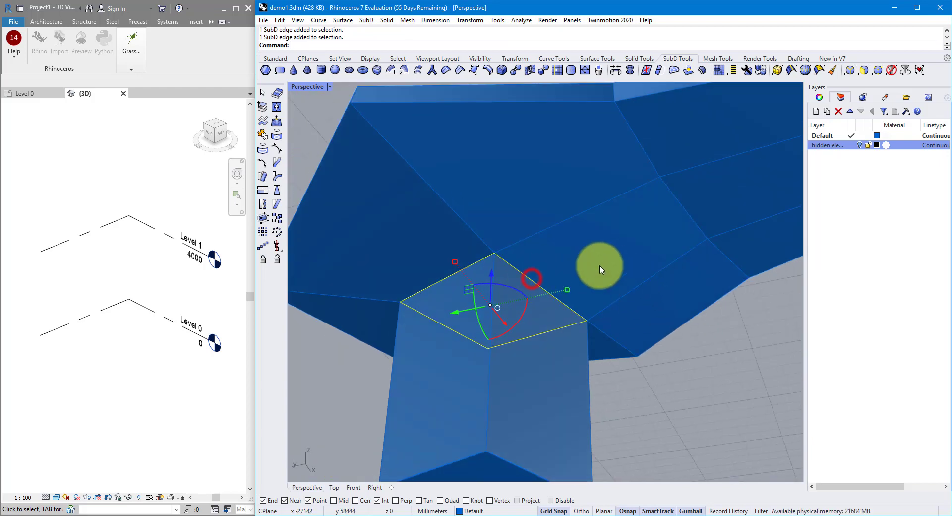
shift+right_drag(597, 269, 621, 264)
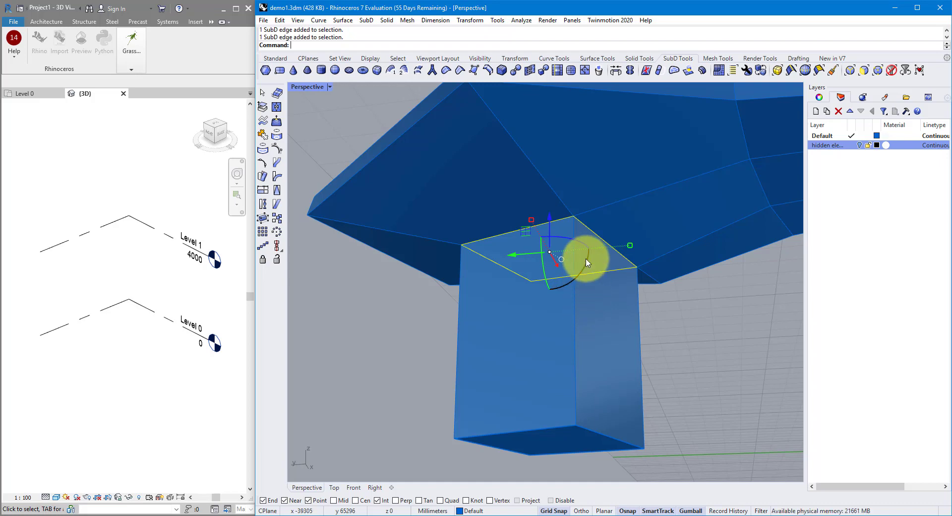
click(489, 75)
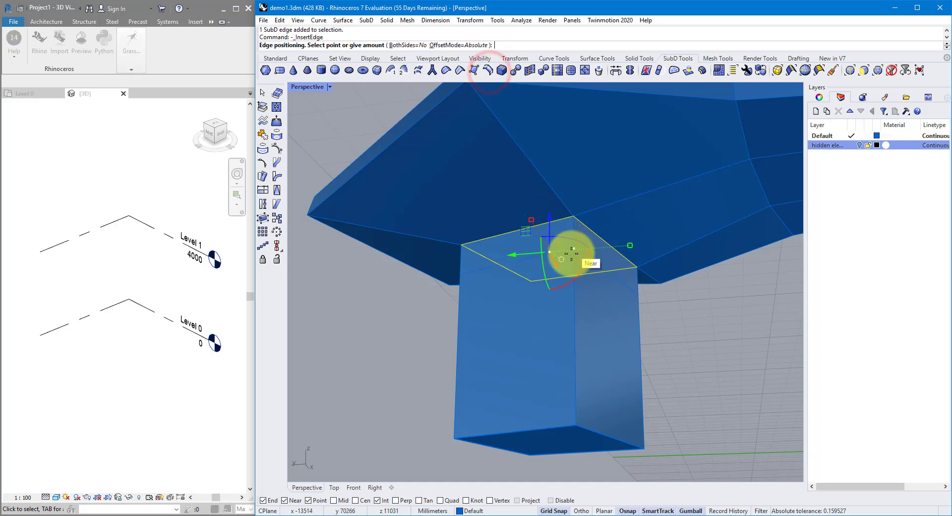
key(Up)
key(Up)
key(Up)
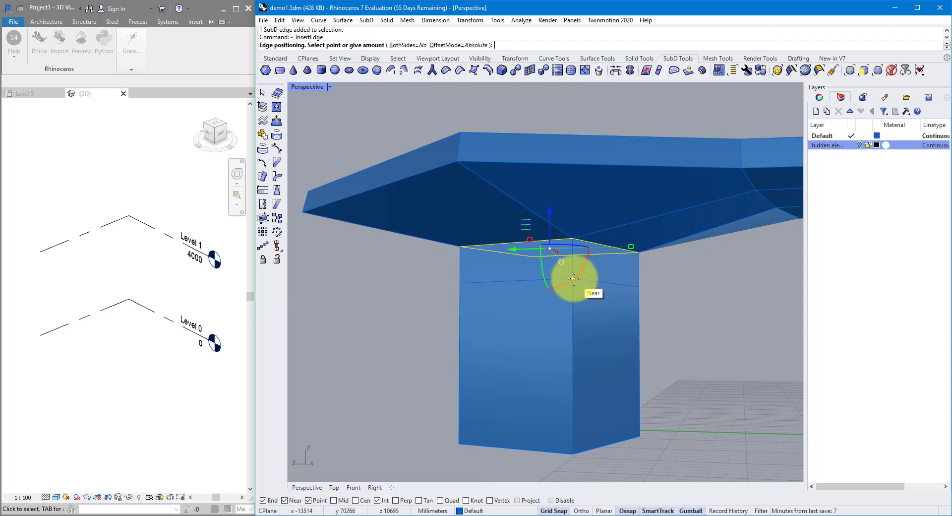
click(574, 276)
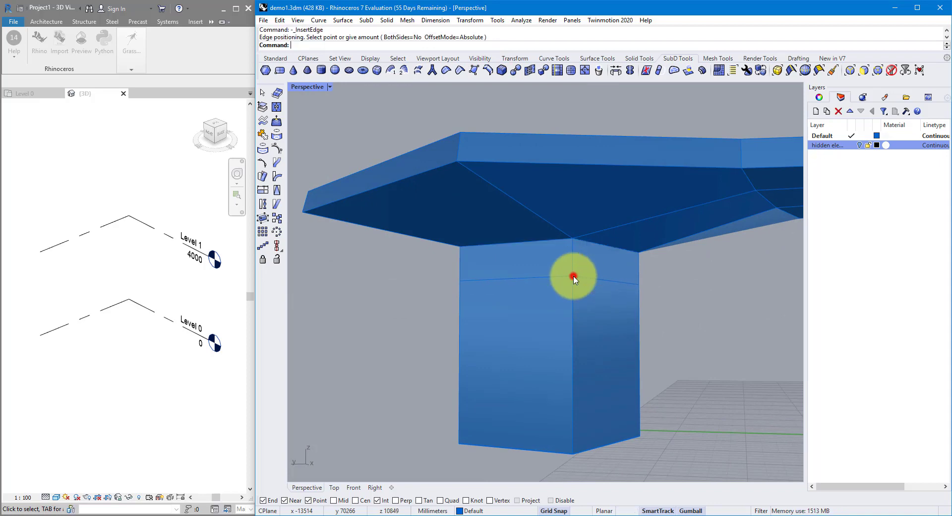
scroll(657, 297, down, 1)
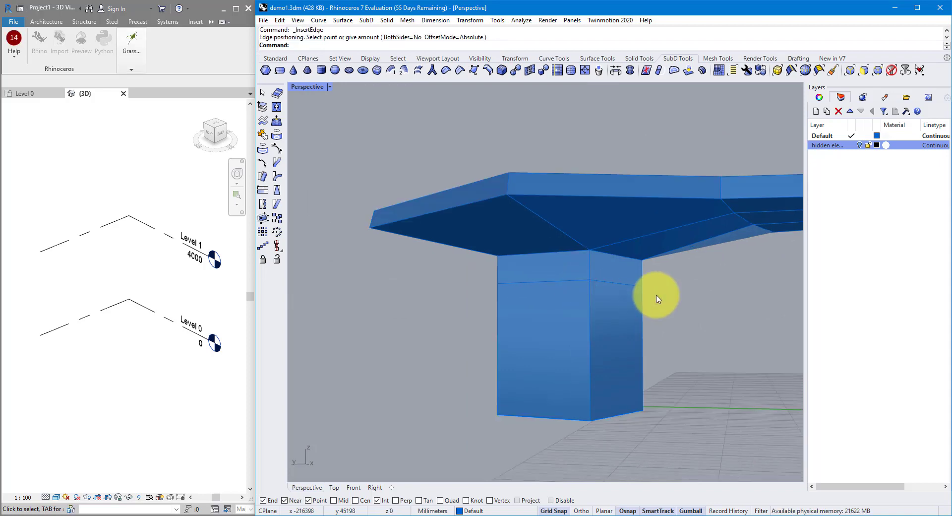
key(Tab)
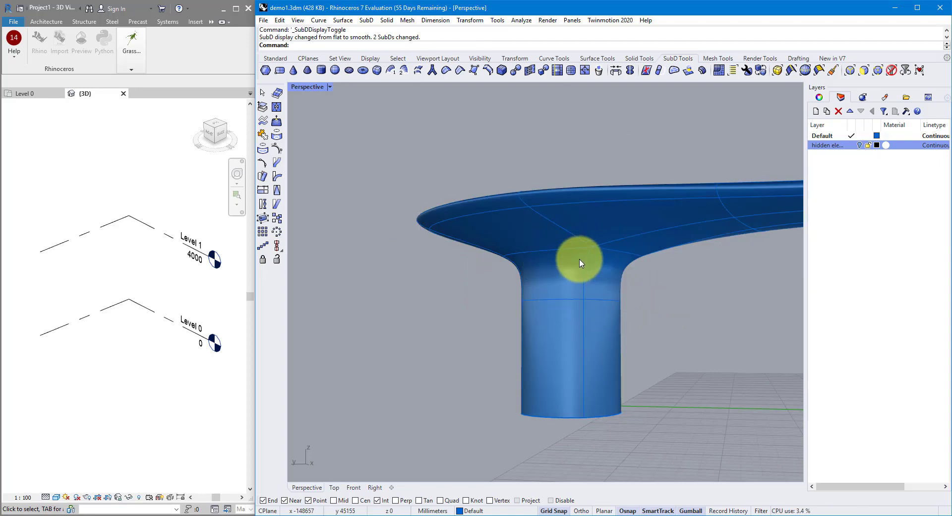
right_drag(542, 278, 582, 269)
- Scale the edge loop where the column meets the canopy in flat display, and check the transition in smooth display
key(Tab)
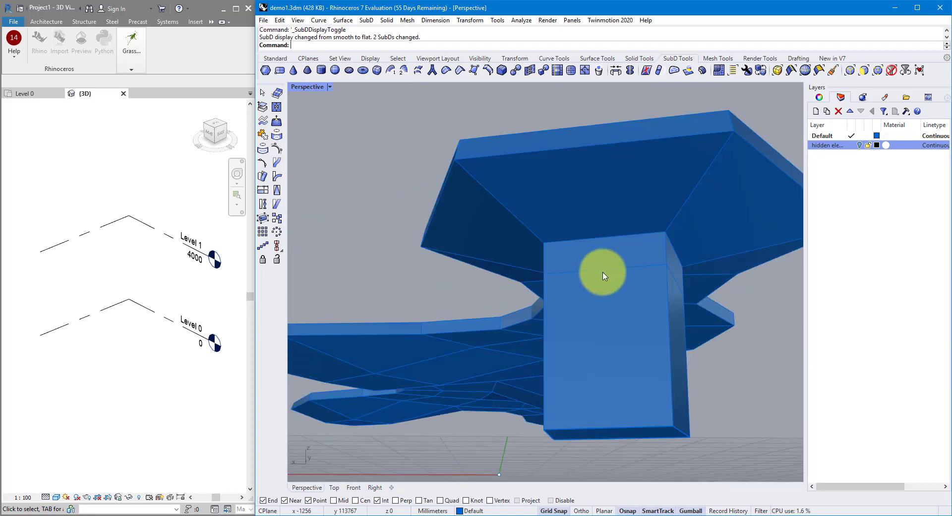
ctrl+shift+click(606, 238)
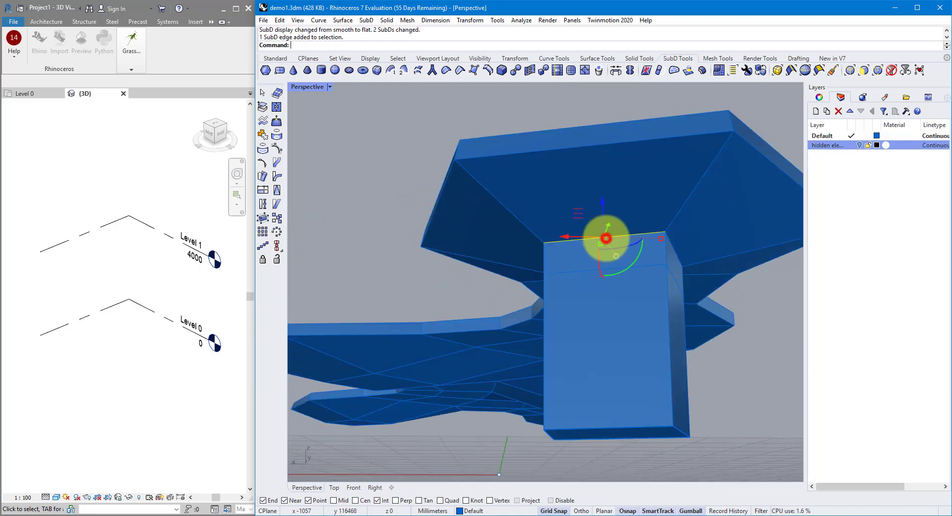
ctrl+shift+click(677, 253)
right_drag(644, 276, 489, 229)
ctrl+shift+click(428, 211)
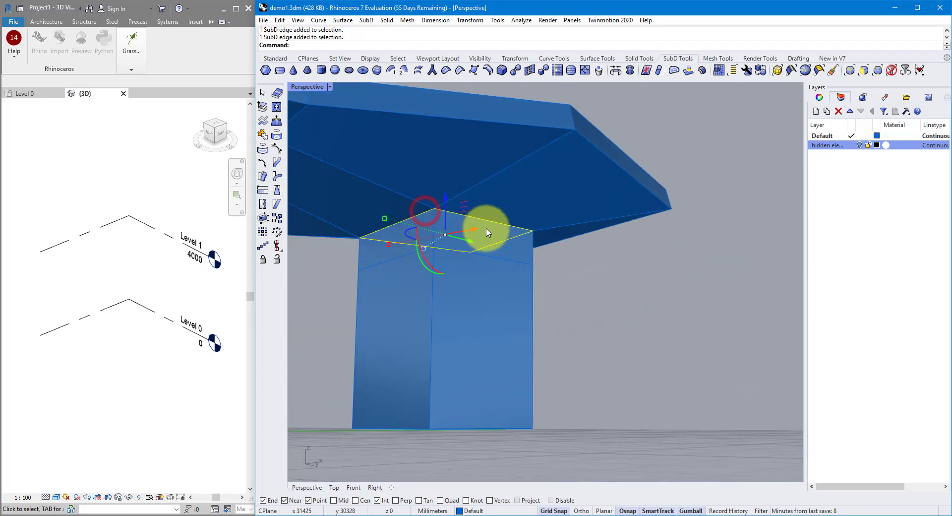
scroll(493, 233, up, 3)
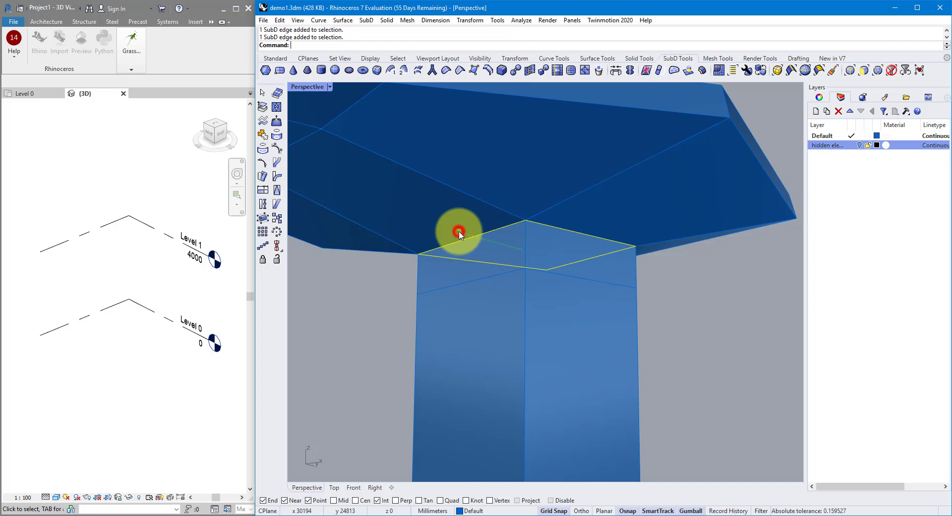
drag(459, 232, 631, 297)
click(631, 296)
right_drag(734, 325, 627, 313)
key(Tab)
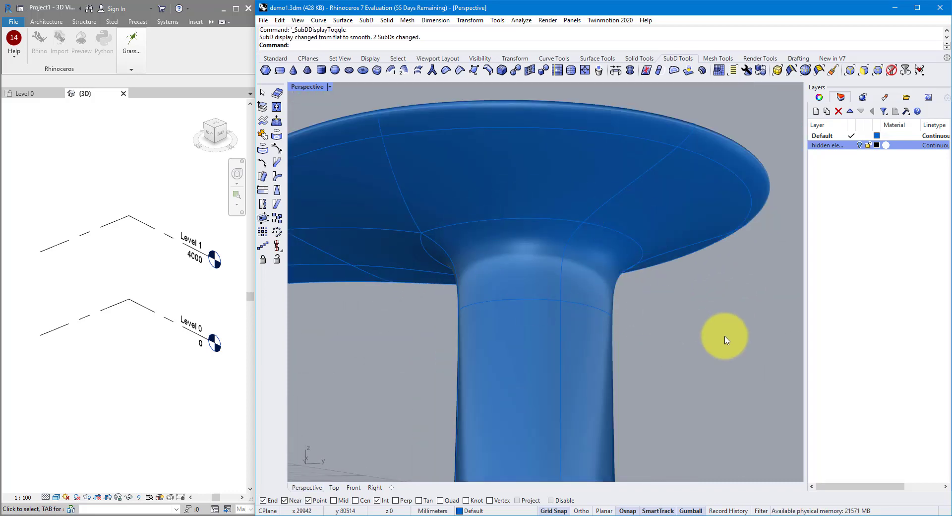
scroll(725, 339, down, 5)
right_drag(725, 333, 728, 356)
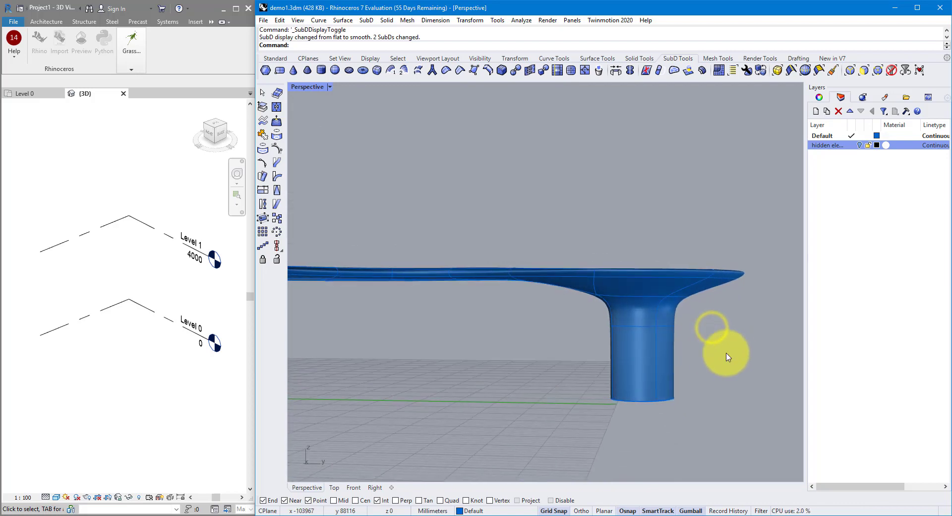
- Extrude a face on the underside of the canopy's wide lobe near the origin downwards to begin a second column
scroll(735, 356, down, 3)
right_drag(475, 347, 531, 278)
scroll(531, 278, up, 3)
ctrl+shift+click(506, 276)
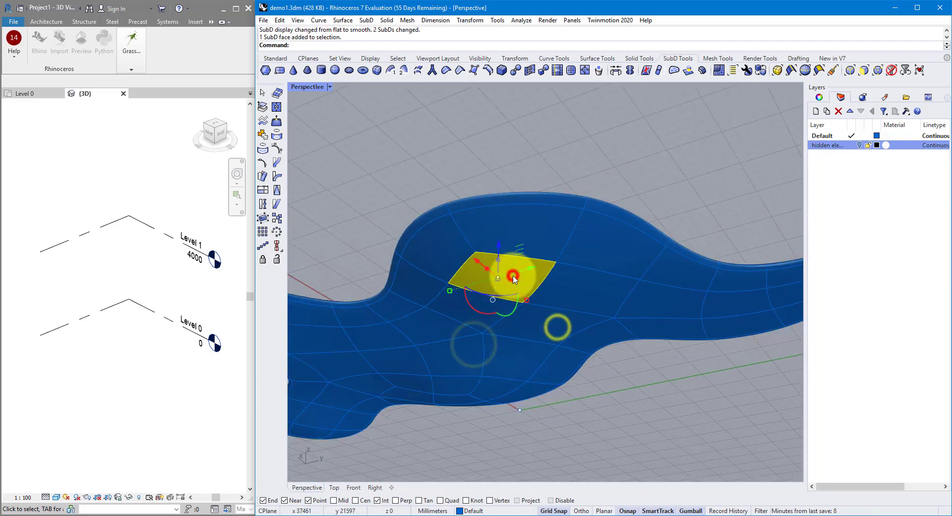
drag(498, 259, 496, 329)
- Flatten the second column's bottom face to ground level with SetPt, setting only Z aligned to World at the origin point
text(setpt)
key(Return)
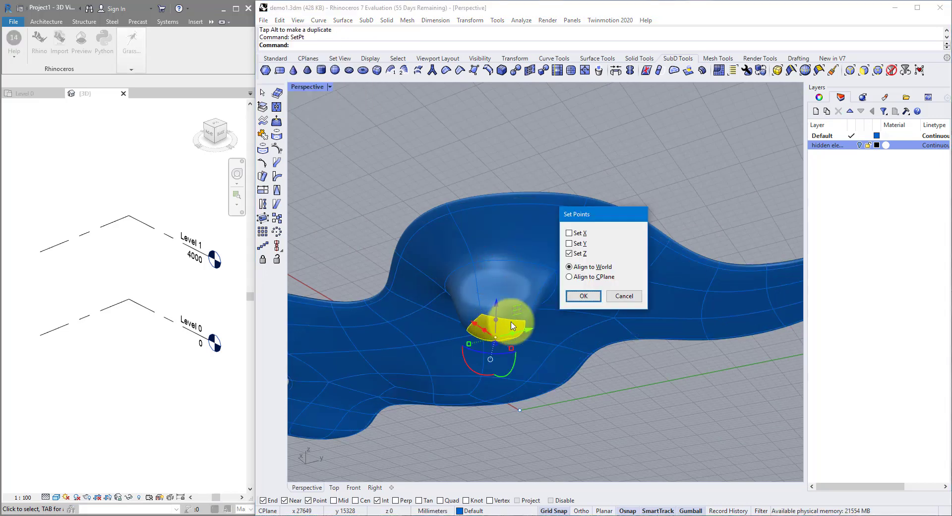
key(Return)
click(515, 411)
- Crease the four bottom edges of the second column in flat display and check its base in smooth display
scroll(497, 342, up, 3)
key(Tab)
click(469, 342)
click(751, 458)
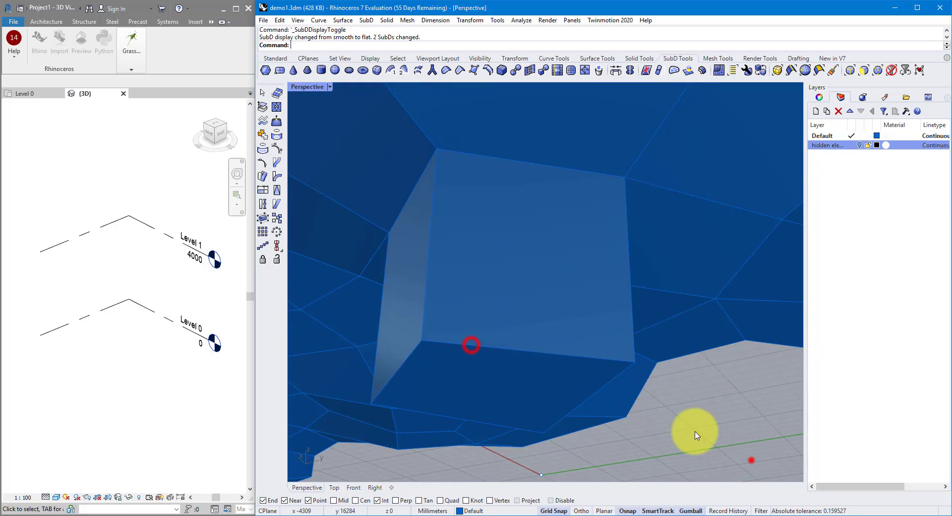
ctrl+shift+click(516, 348)
ctrl+shift+click(411, 352)
ctrl+shift+click(581, 404)
ctrl+shift+click(532, 430)
ctrl+shift+click(564, 429)
ctrl+shift+click(445, 419)
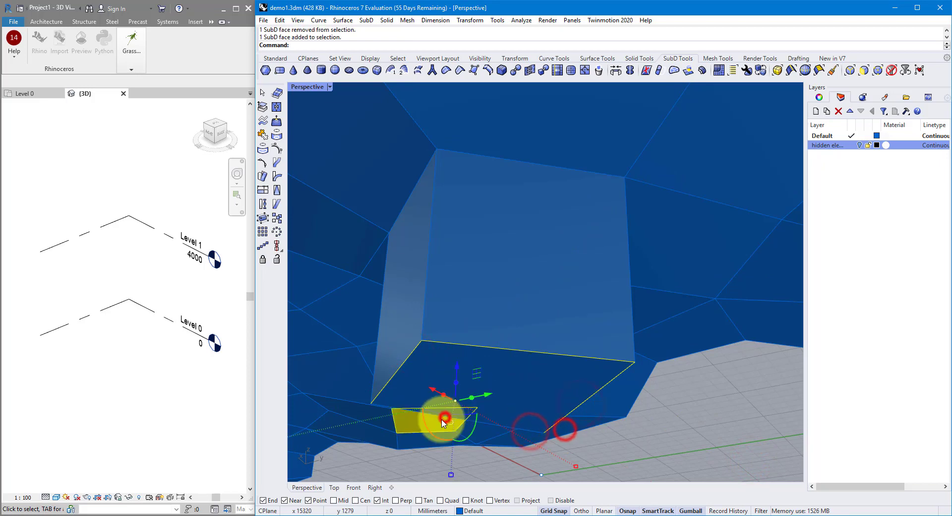
key(Tab)
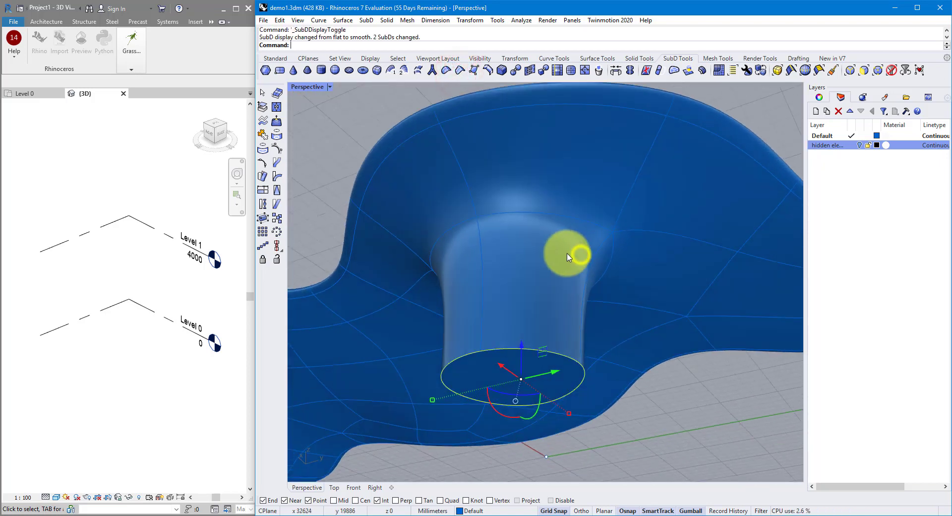
- Insert an edge loop slightly below the second column's four top edges, and check the transition in smooth display
key(Tab)
right_drag(548, 261, 553, 251)
ctrl+shift+click(485, 208)
right_drag(485, 208, 520, 276)
ctrl+shift+click(557, 350)
click(488, 70)
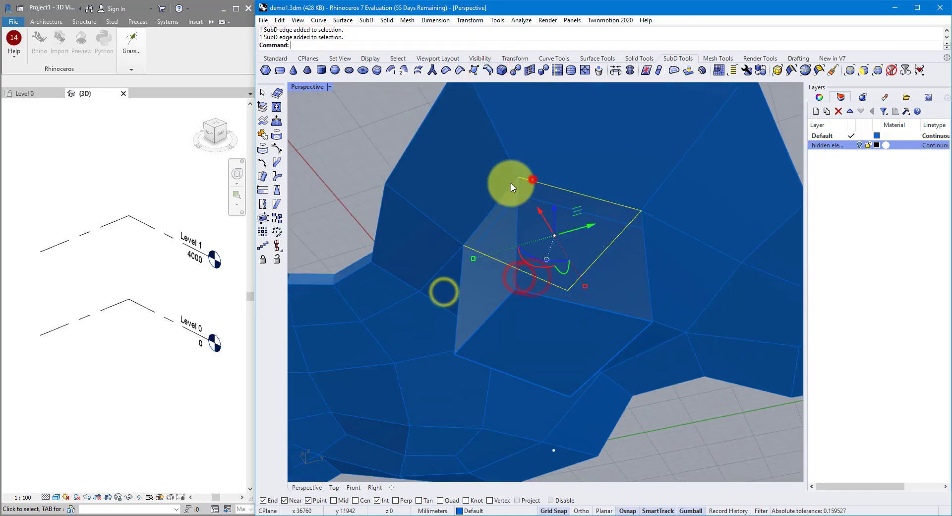
ctrl+shift+click(512, 181)
drag(472, 257, 468, 259)
key(Tab)
- Extrude a face on the underside of the canopy's long projecting lobe downwards to begin a third column
right_drag(357, 164, 429, 213)
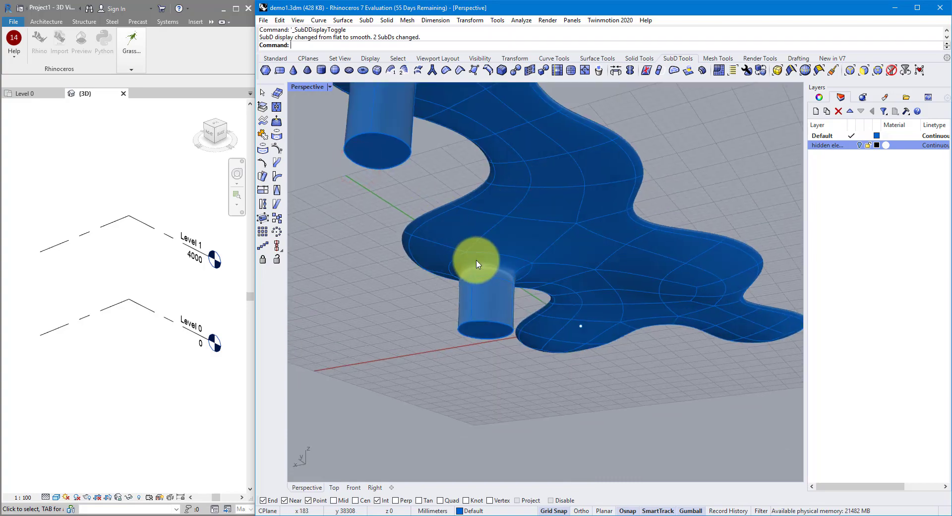
right_drag(615, 240, 669, 180)
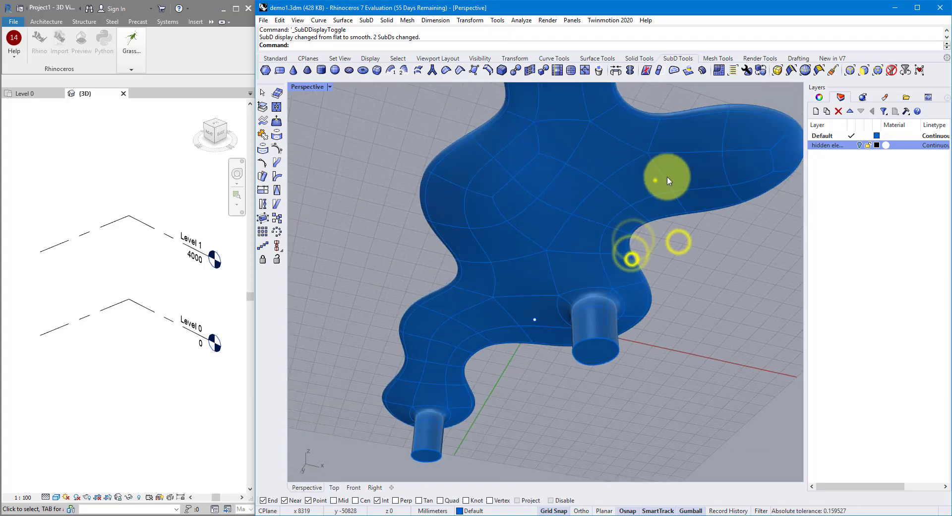
scroll(668, 181, up, 4)
ctrl+shift+click(608, 206)
drag(616, 208, 619, 236)
- Bring the third column's bottom face to ground level with SetPt, setting only Z aligned to World at the origin point
text(setpt)
key(Return)
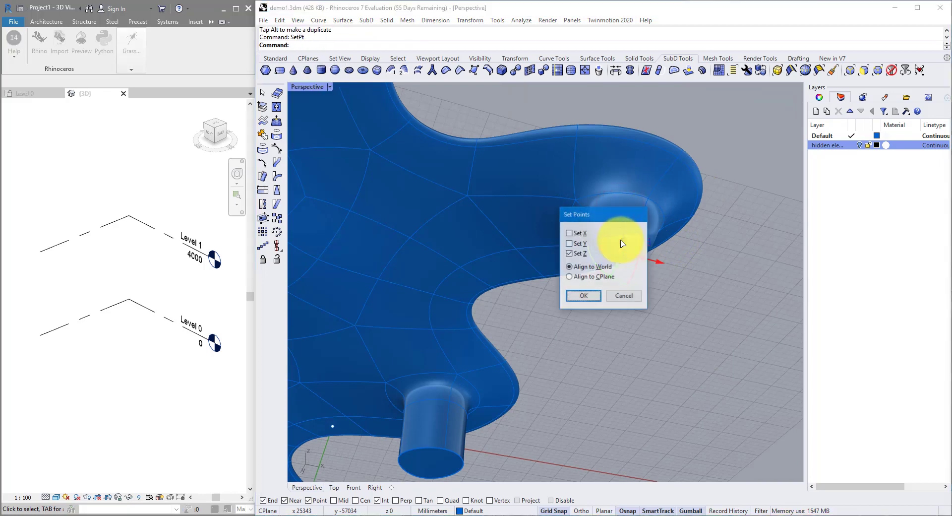
click(583, 295)
click(332, 426)
- Crease the four bottom edges of the third column in flat display
scroll(679, 297, up, 5)
key(Tab)
ctrl+shift+click(722, 332)
ctrl+shift+click(678, 296)
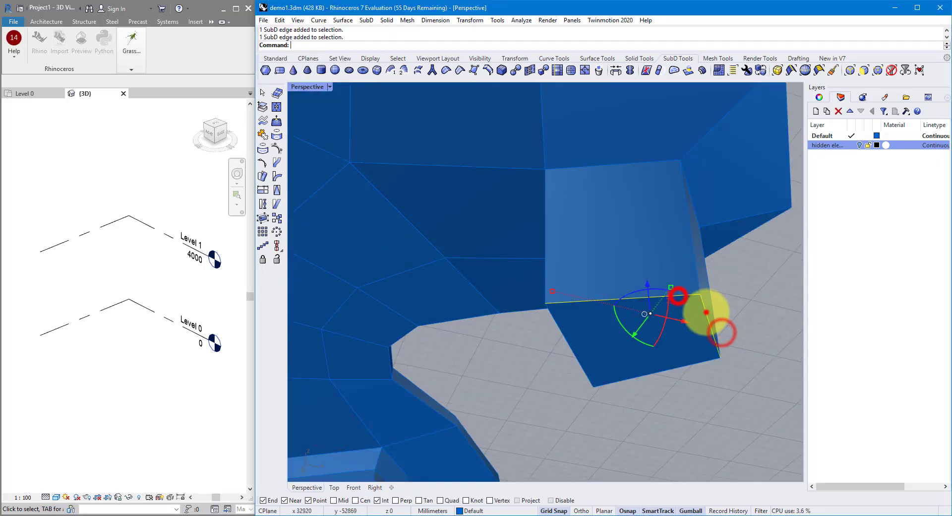
ctrl+shift+click(707, 312)
ctrl+shift+click(694, 363)
click(460, 73)
right_click(741, 266)
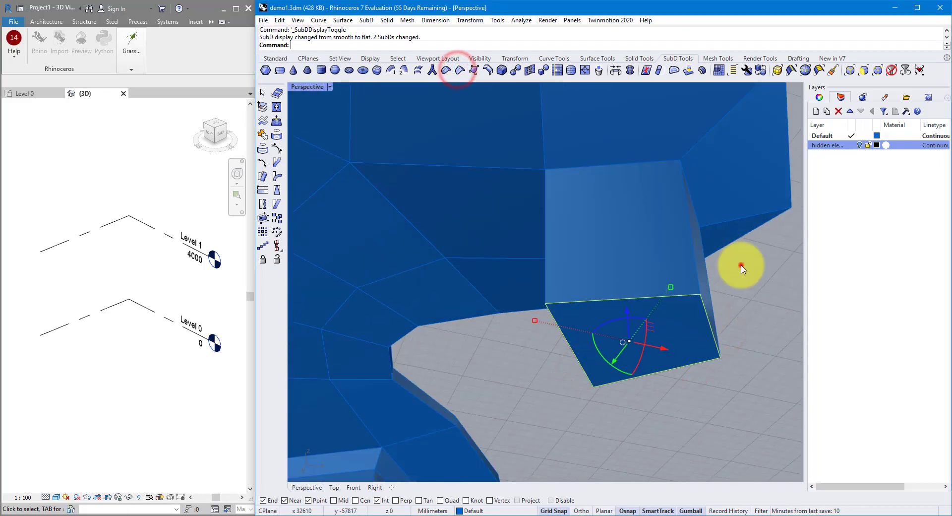
- Insert an edge loop just below the third column's four top edges with BothSides=No and OffsetMode=Absolute
right_drag(644, 163, 676, 159)
right_drag(679, 119, 435, 112)
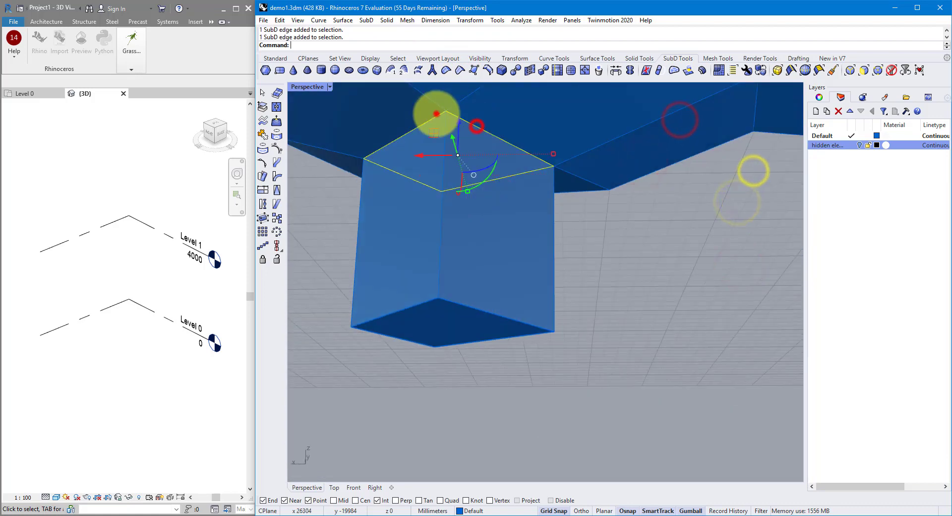
right_click(489, 70)
right_click(446, 137)
- Reselect the edges where the third column meets the canopy with SelPrev, scale them outwards, and check the transition in smooth display
text(SelPrev)
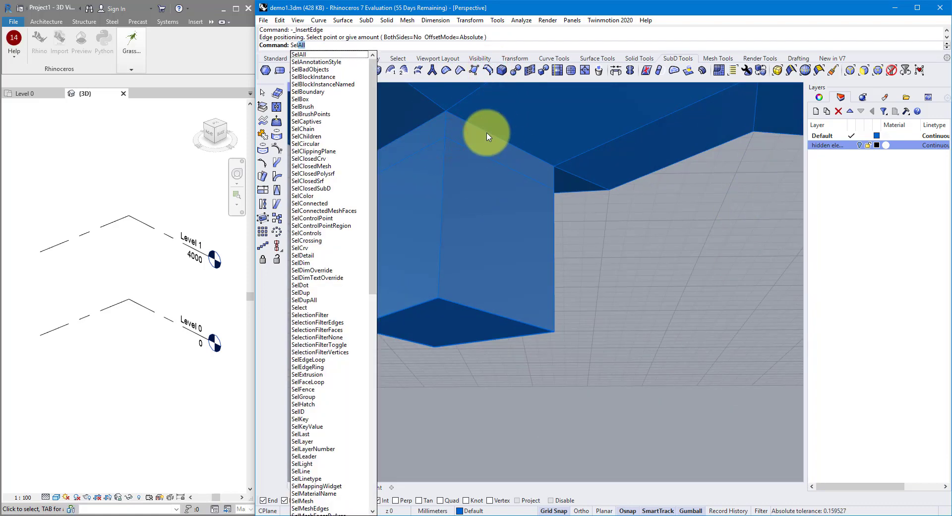
key(Return)
drag(487, 134, 472, 198)
key(Tab)
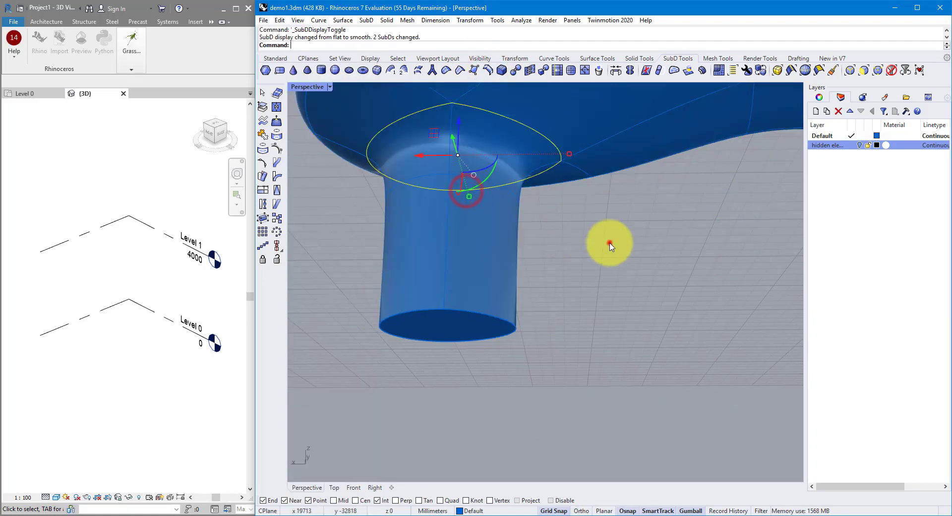
- Extrude a face on the underside of the remaining end lobe downwards to begin a fourth column
right_drag(656, 203, 663, 221)
scroll(663, 221, up, 3)
ctrl+shift+click(603, 193)
right_drag(602, 193, 510, 281)
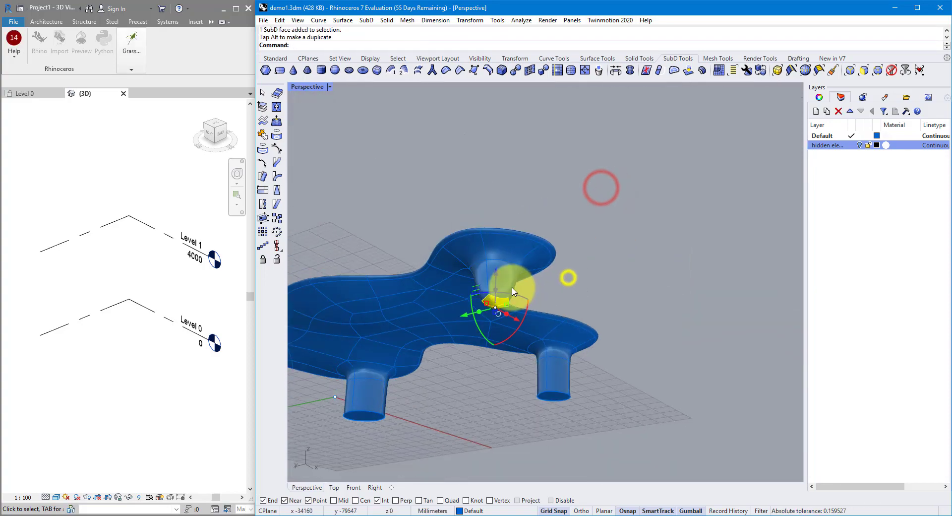
- Drop the fourth column's bottom face to ground level with SetPt, using the origin point
text(SetPt)
key(Return)
key(Return)
click(333, 395)
- Crease the four bottom edges of the fourth column in flat display and inspect the result in smooth display
key(Tab)
scroll(516, 361, up, 6)
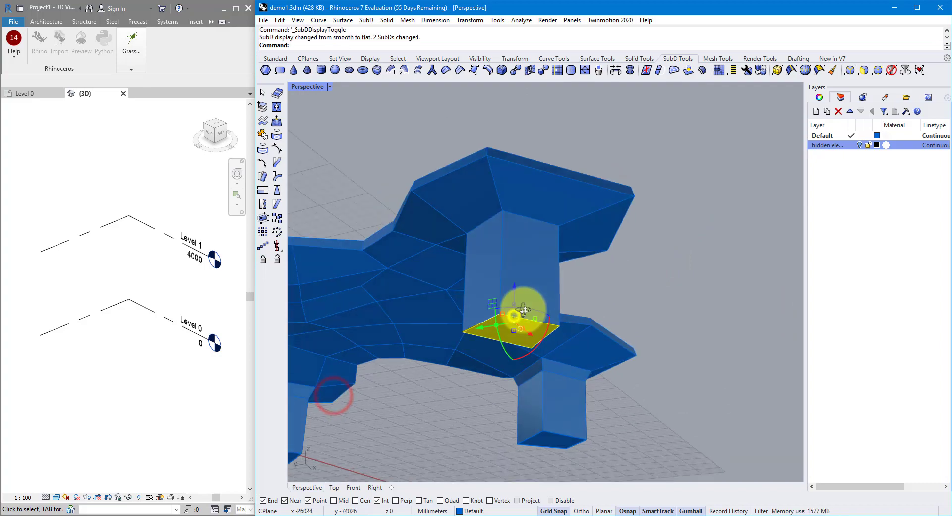
ctrl+shift+click(512, 314)
ctrl+shift+click(646, 286)
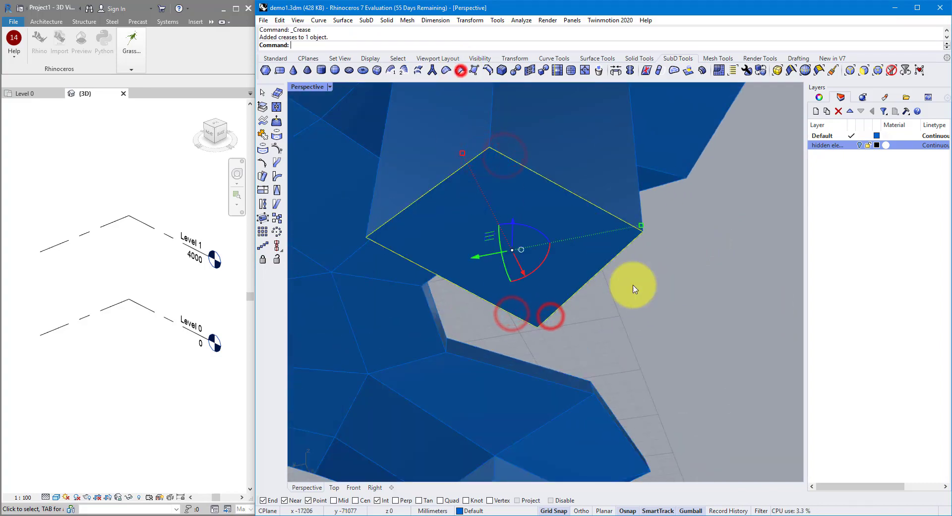
key(Tab)
scroll(557, 181, down, 5)
scroll(522, 179, up, 4)
- Insert an edge loop slightly below the fourth column's top edges with BothSides=No and OffsetMode=Absolute, and check it in smooth display
key(Tab)
right_drag(544, 176, 440, 293)
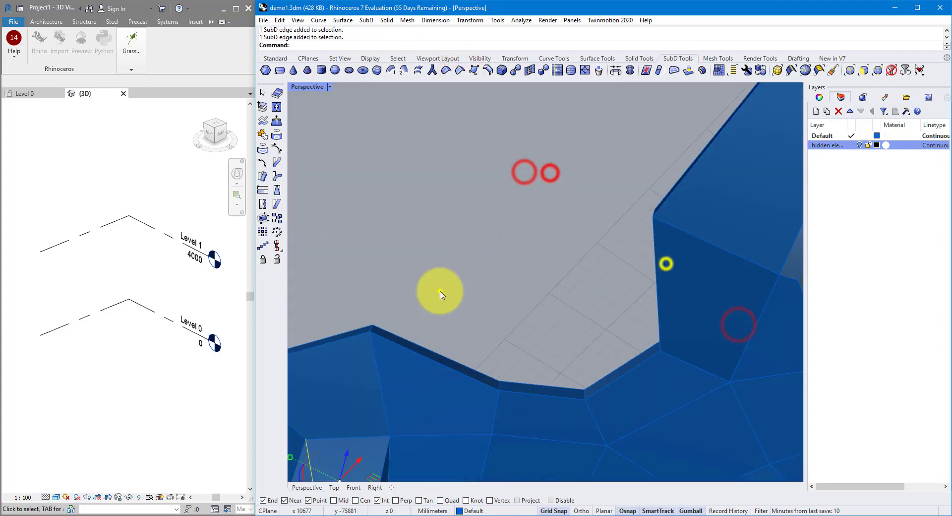
ctrl+shift+click(565, 298)
key(Return)
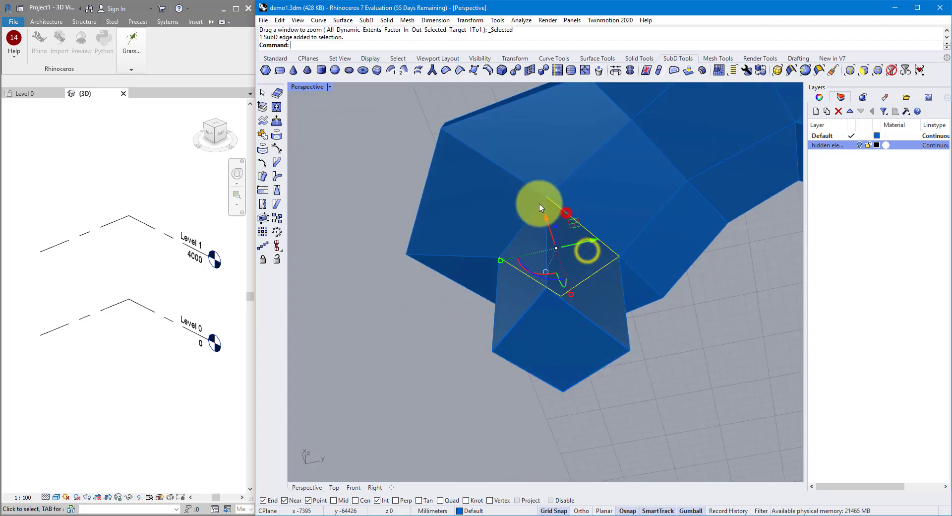
right_drag(545, 206, 496, 80)
click(489, 70)
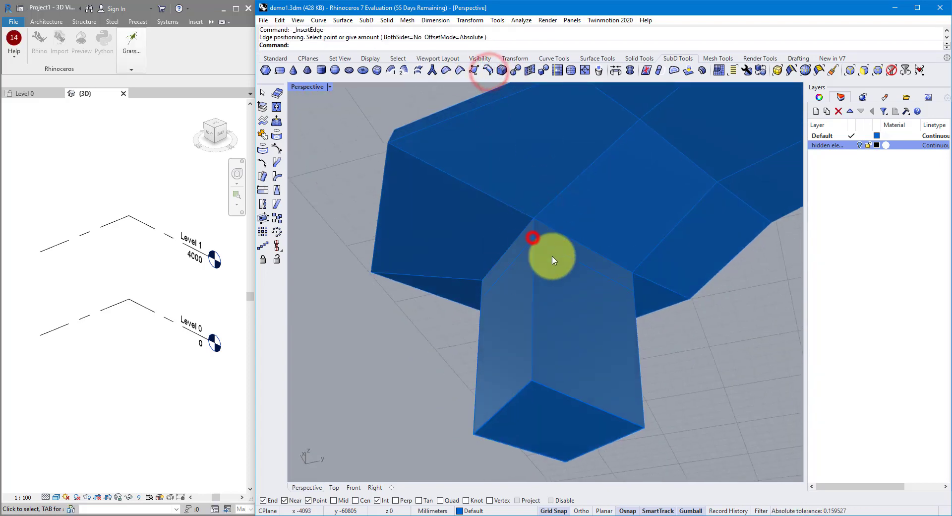
click(482, 285)
key(Tab)
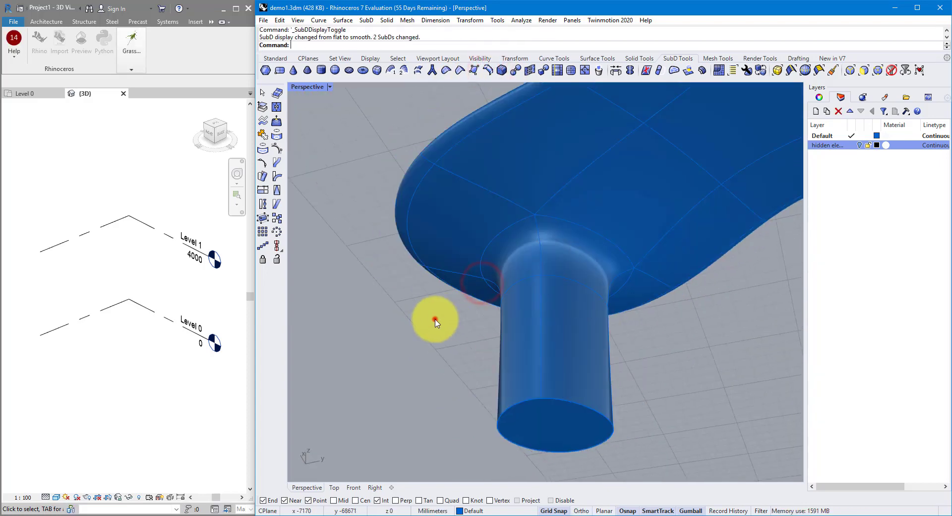
- Extrude three adjacent faces under the canopy's wide bulge downwards as a fifth column and set them to ground level with SetPt
scroll(436, 320, down, 4)
right_drag(722, 219, 417, 244)
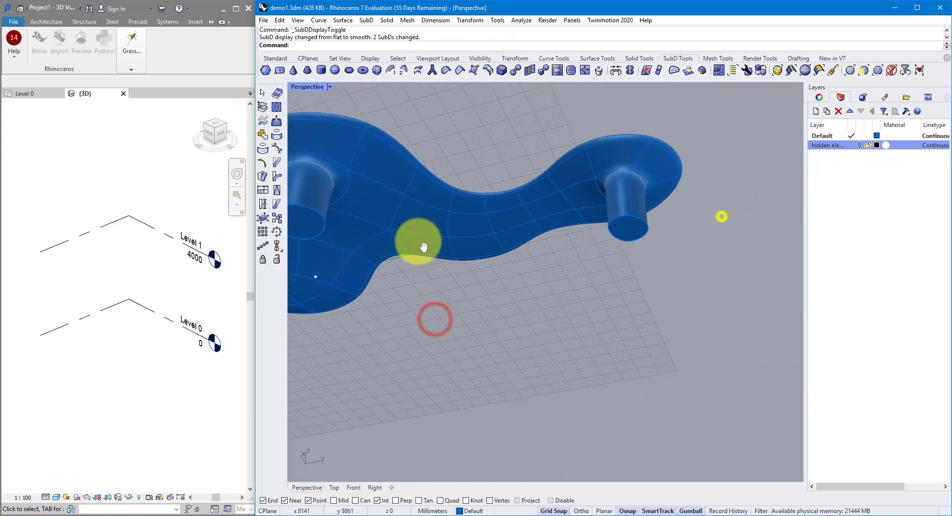
scroll(416, 244, up, 5)
ctrl+shift+click(511, 208)
right_drag(513, 204, 499, 204)
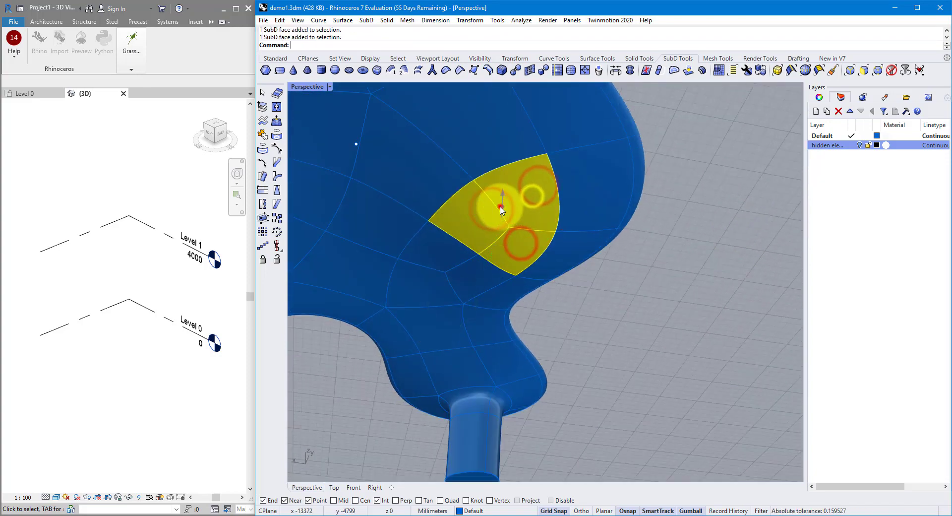
drag(498, 205, 644, 219)
right_drag(644, 218, 456, 91)
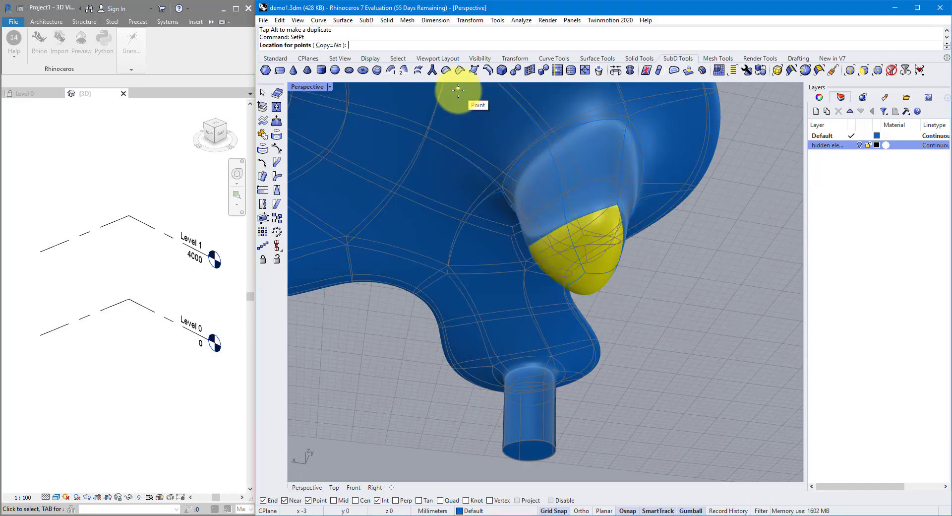
- Move individual side edges of the fifth column in flat display to make its outline more regular
key(Tab)
right_drag(676, 282, 595, 218)
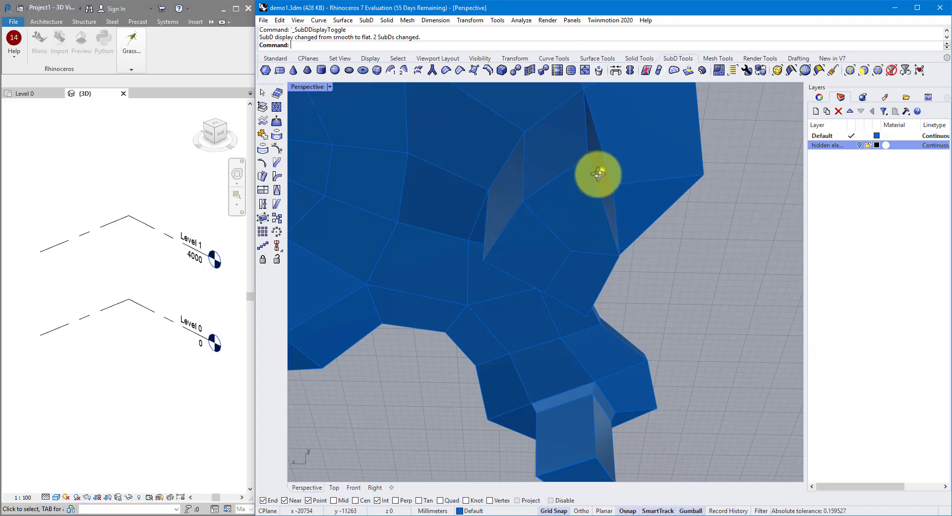
right_drag(598, 173, 588, 176)
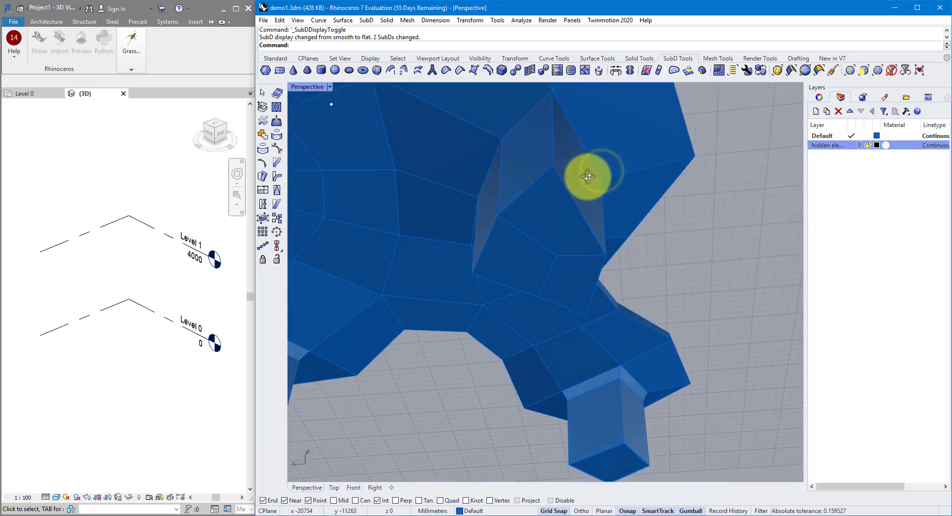
ctrl+shift+click(554, 136)
right_drag(595, 165, 510, 142)
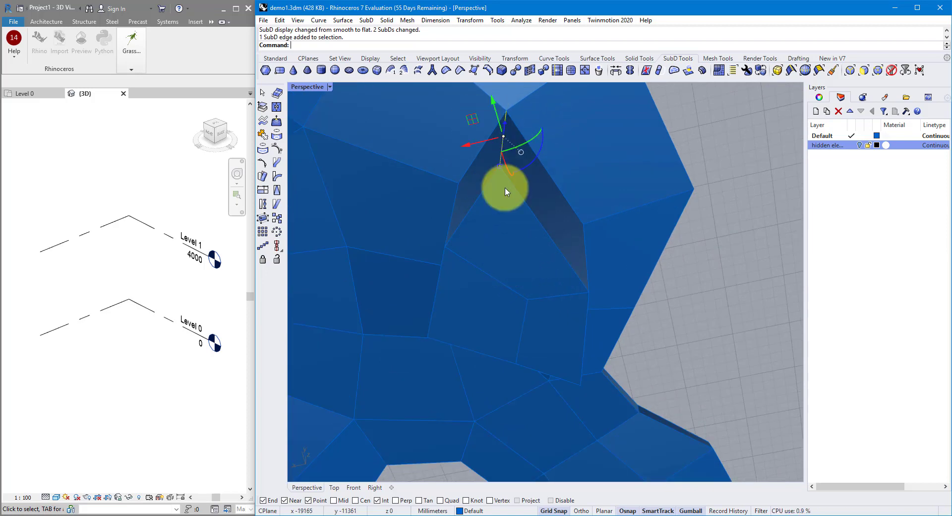
drag(472, 120, 585, 282)
right_drag(585, 282, 499, 159)
click(522, 255)
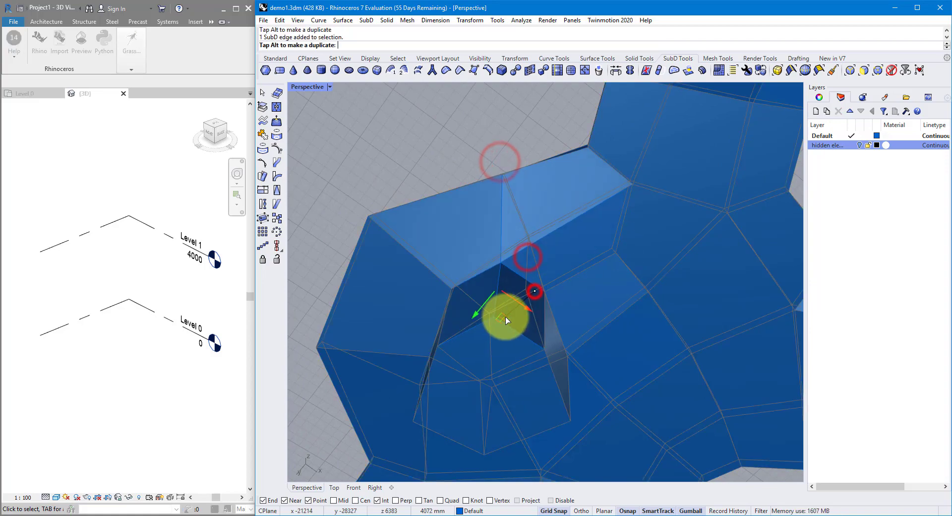
right_drag(501, 318, 604, 446)
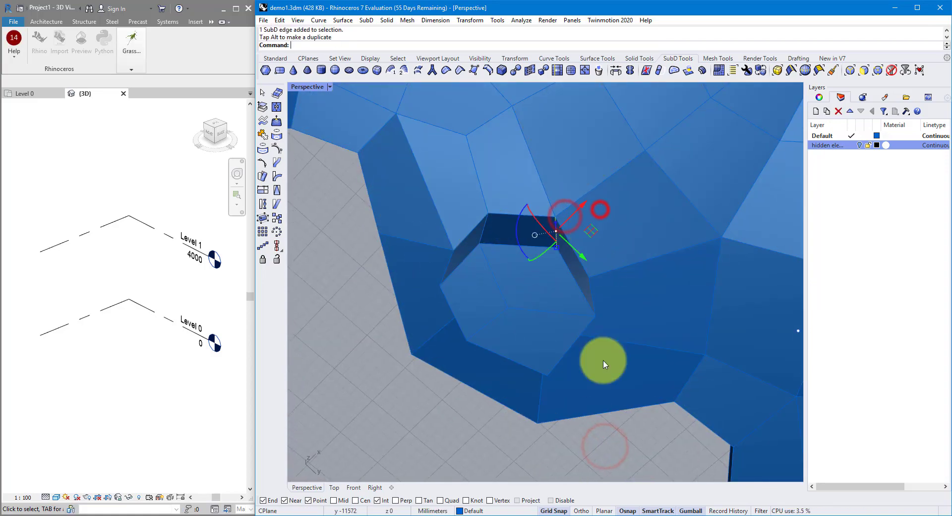
right_drag(601, 365, 548, 178)
drag(549, 179, 595, 218)
right_drag(595, 218, 557, 193)
key(ctrl+z)
- Reposition further side edges of the fifth column to form an even hexagonal outline, and check the shape in smooth display
ctrl+shift+click(557, 189)
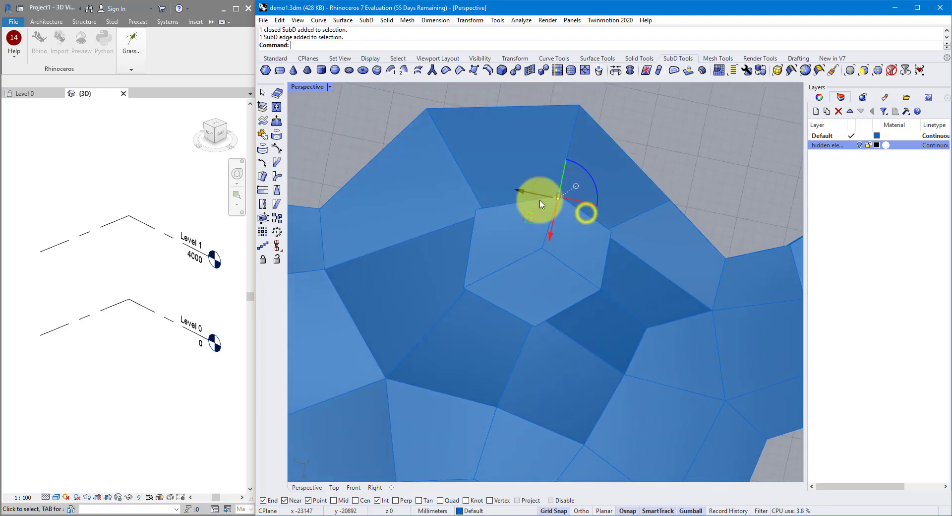
mouse_move(537, 204)
mouse_down()
mouse_move(525, 202)
mouse_move(531, 212)
mouse_up()
right_drag(613, 272, 546, 234)
drag(562, 257, 575, 278)
right_drag(497, 240, 567, 233)
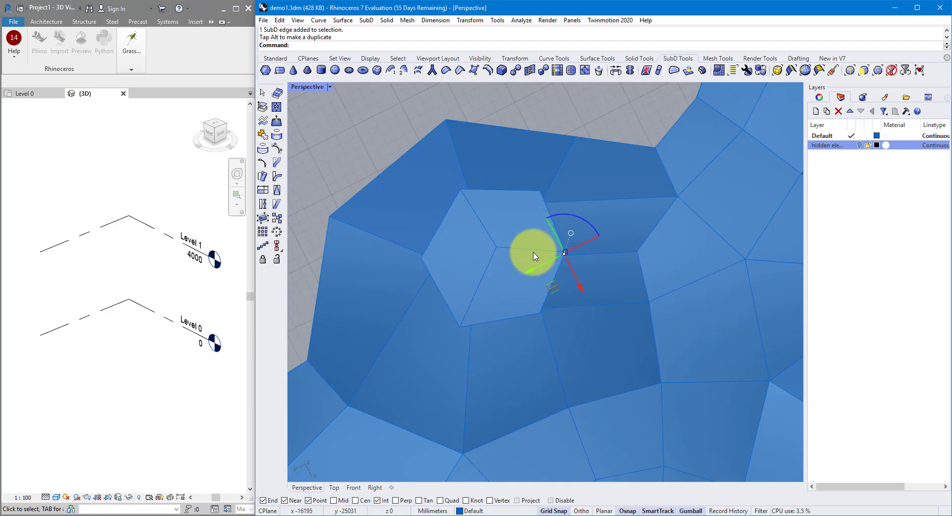
click(526, 109)
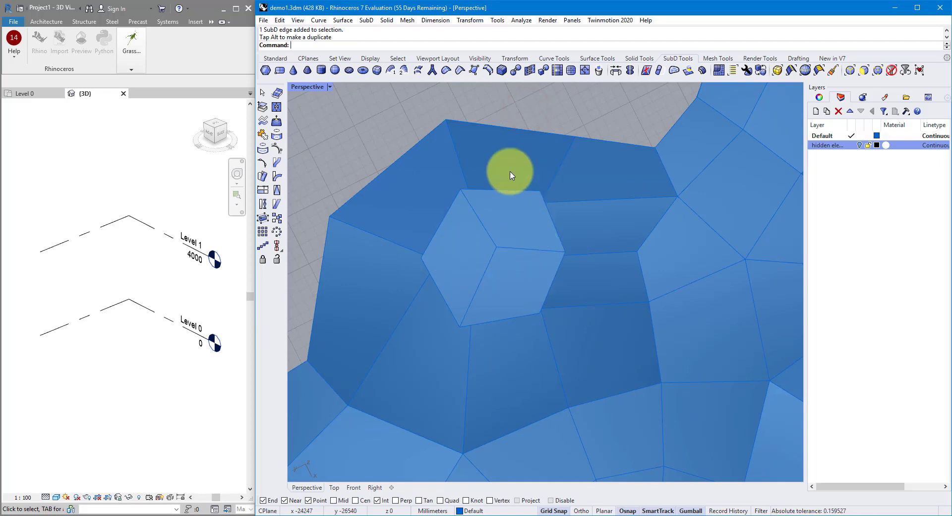
key(Tab)
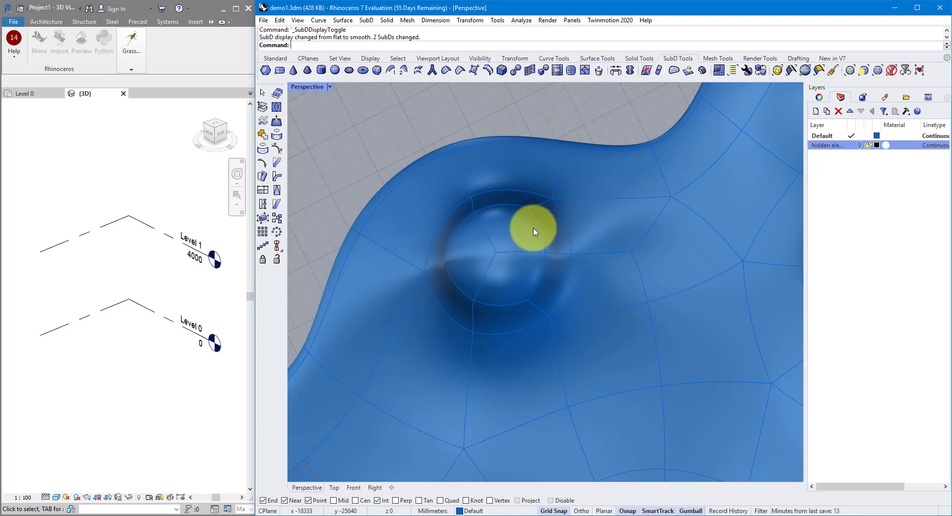
- Delete the three inner edges on the fifth column's bottom in flat display to merge its faces into one
key(Tab)
scroll(543, 278, up, 3)
click(543, 231)
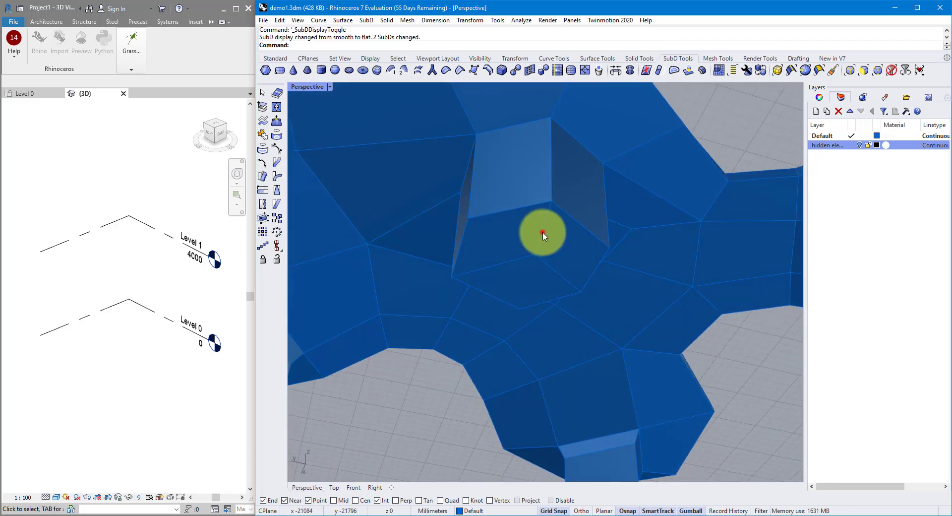
shift+click(516, 262)
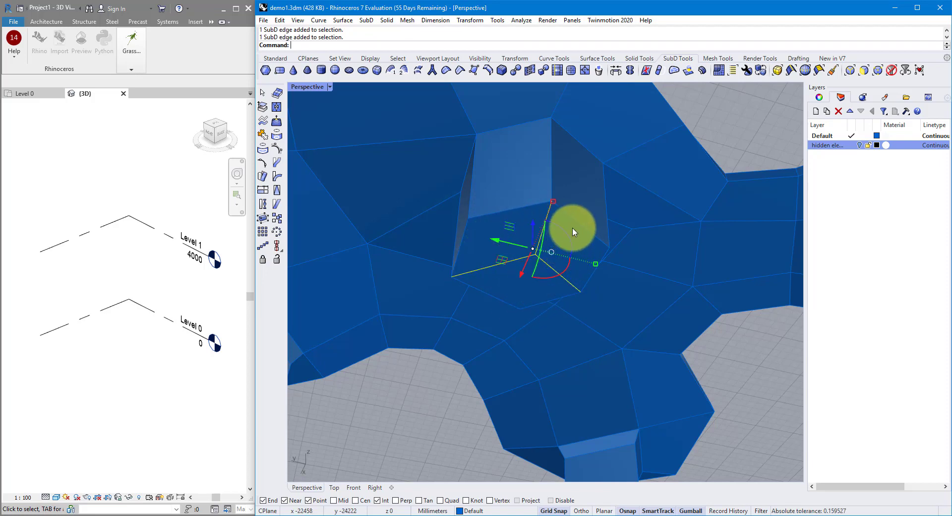
right_drag(573, 232, 585, 233)
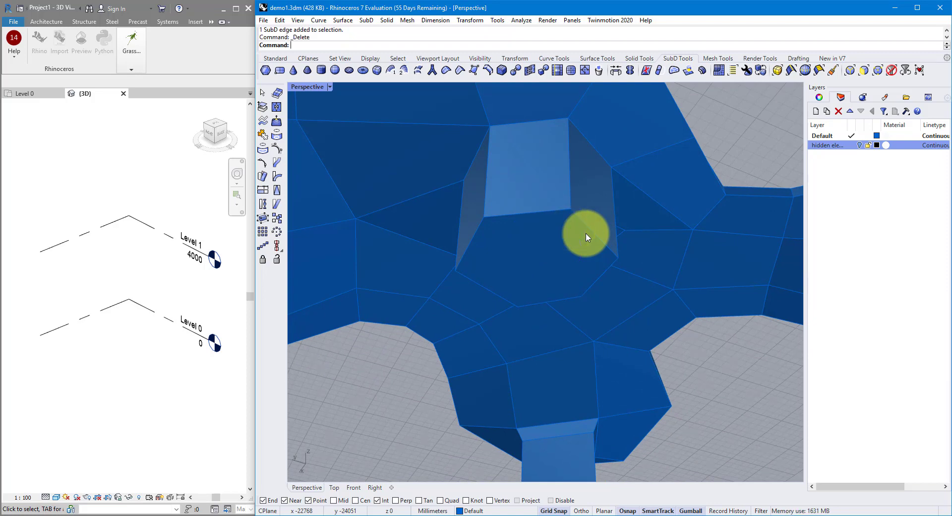
- Crease the six edges around the fifth column's bottom face in flat display and check the base in smooth display
key(Tab)
key(Tab)
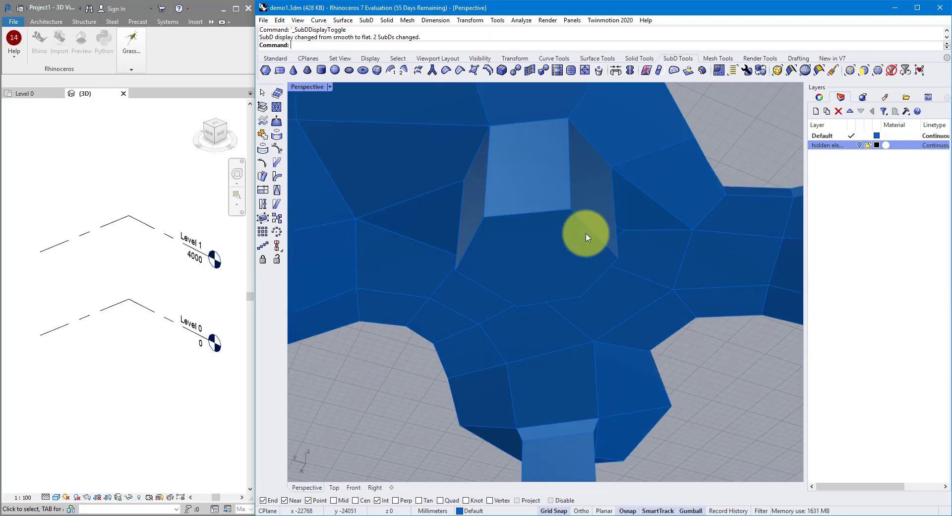
scroll(584, 227, up, 5)
ctrl+shift+click(572, 202)
ctrl+shift+click(627, 213)
right_drag(669, 275, 578, 350)
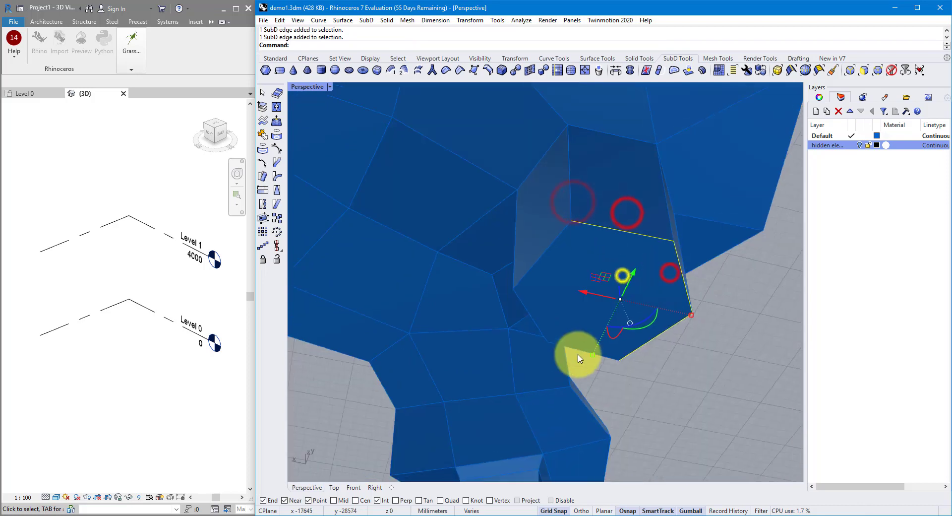
ctrl+shift+click(578, 350)
ctrl+shift+click(536, 325)
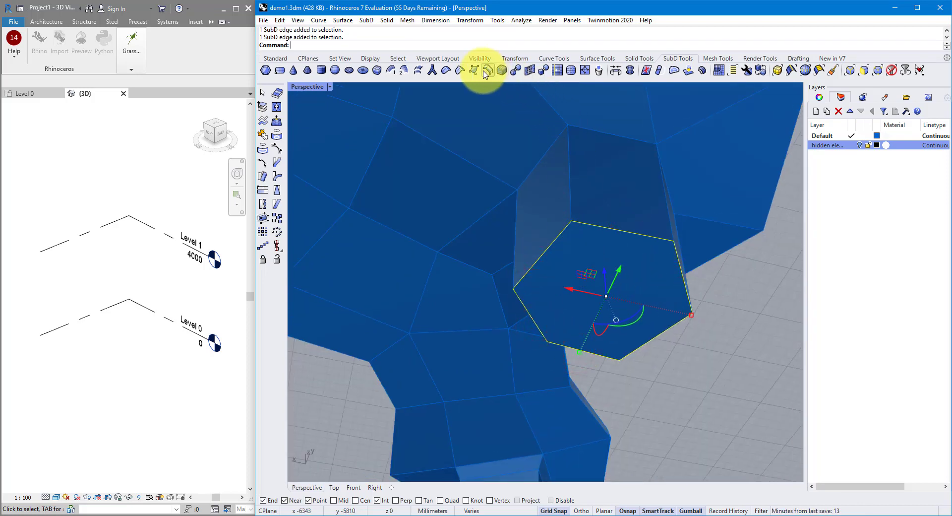
click(460, 71)
right_drag(670, 231, 623, 160)
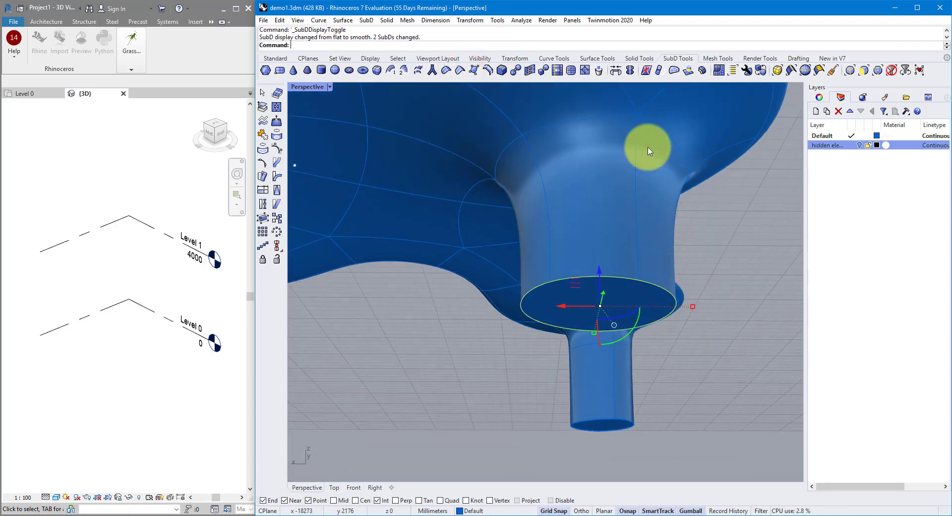
- Insert an edge loop just below the six edges where the fifth column meets the canopy, and check it in smooth display
key(Tab)
click(739, 198)
ctrl+shift+click(605, 117)
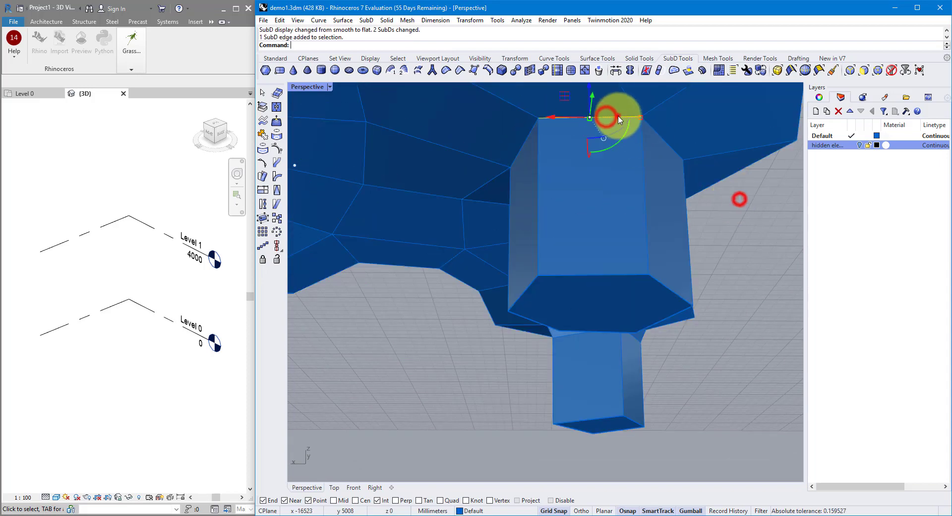
ctrl+shift+click(530, 134)
ctrl+shift+click(664, 139)
right_drag(708, 205, 456, 159)
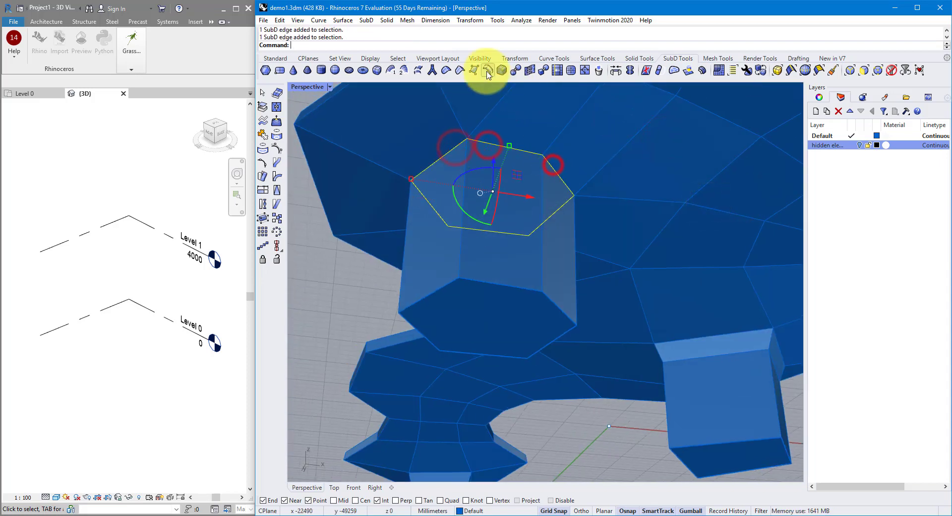
click(487, 70)
click(468, 158)
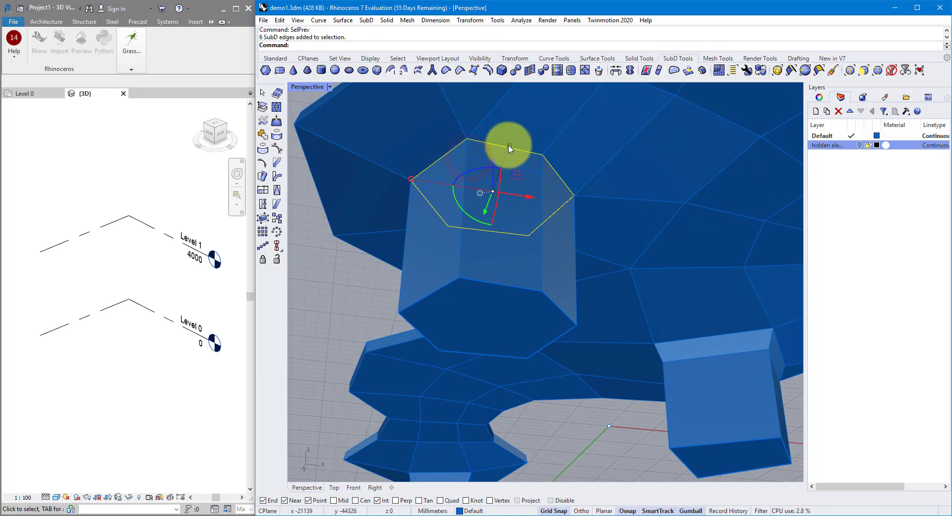
key(Tab)
click(357, 277)
- Extrude one face under the canopy's narrow section downwards as a sixth column and set it to ground level with SetPt
scroll(578, 208, down, 5)
right_drag(578, 209, 598, 237)
right_drag(431, 254, 452, 241)
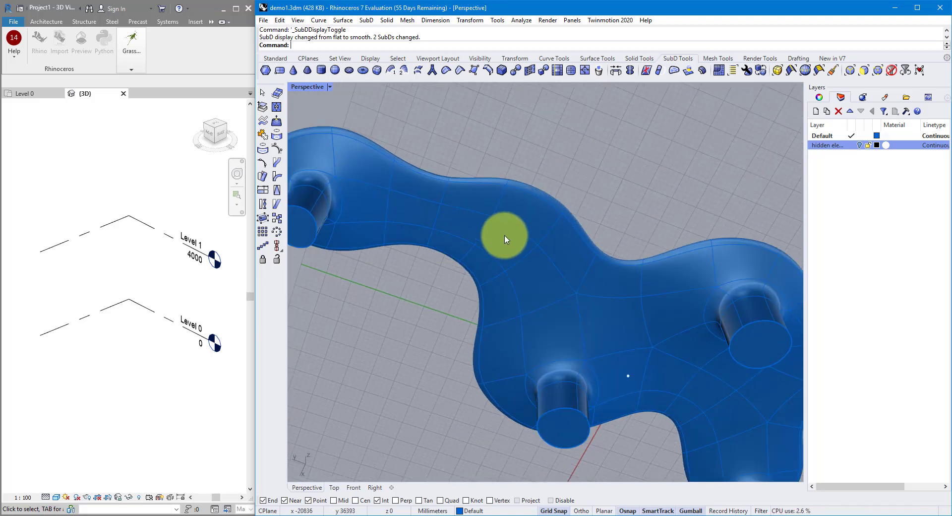
right_drag(521, 227, 512, 271)
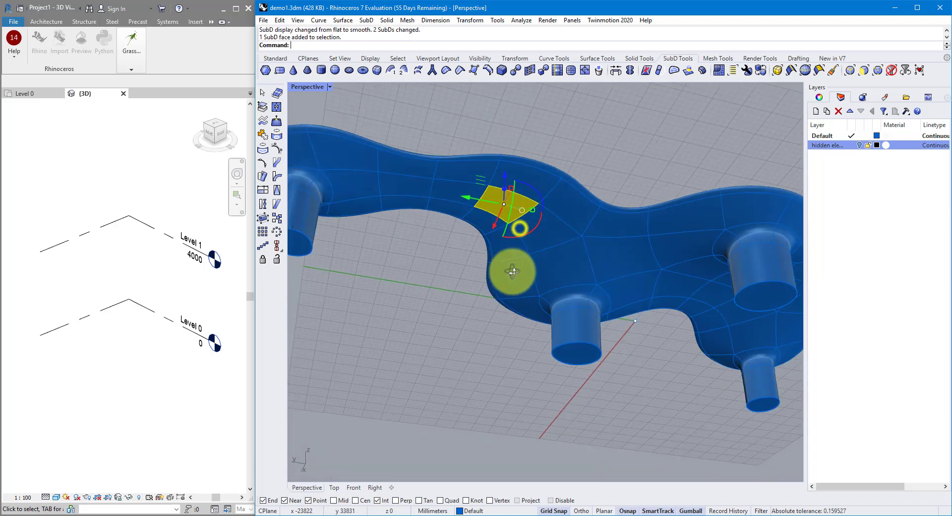
scroll(509, 191, up, 3)
drag(509, 188, 508, 243)
right_click(508, 243)
key(Return)
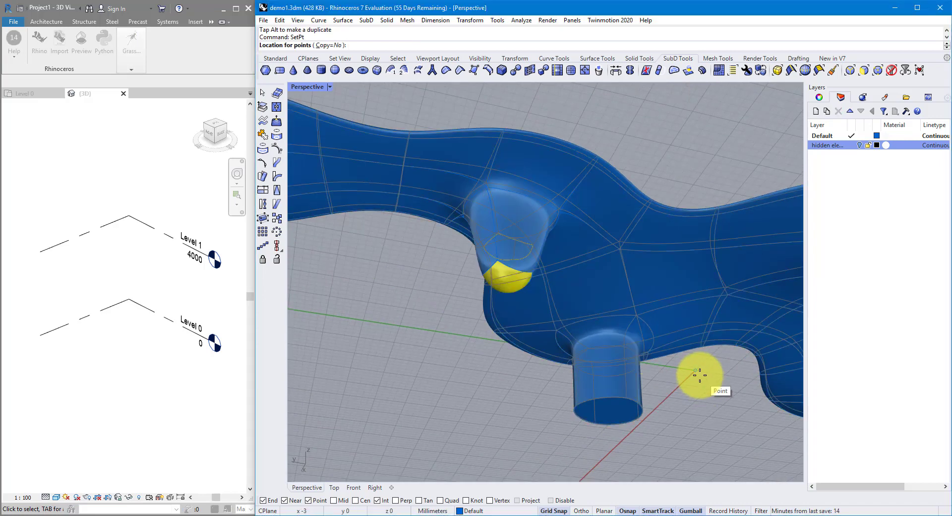
click(698, 374)
- Crease the four edges around the sixth column's bottom face in flat display
key(Tab)
scroll(505, 281, up, 3)
text(zs)
key(Return)
right_drag(322, 246, 387, 263)
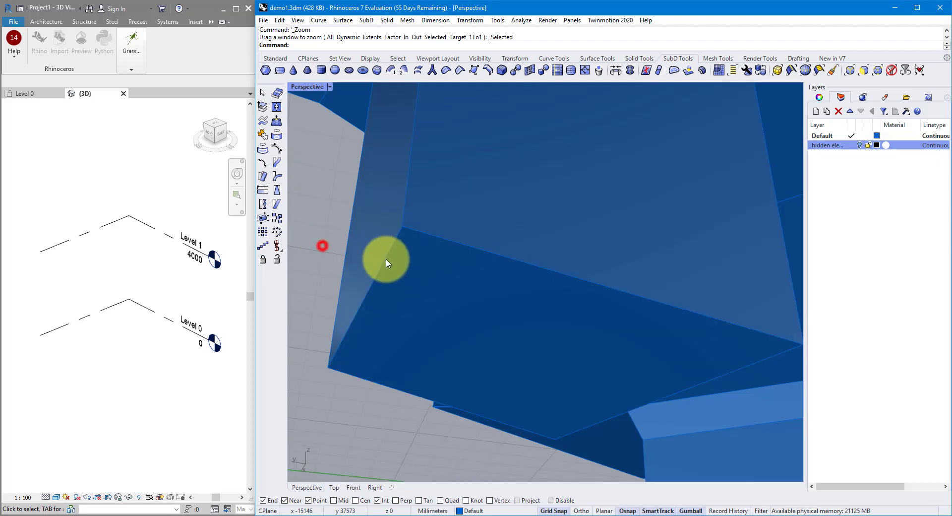
mouse_move(583, 361)
right_down()
mouse_move(503, 336)
mouse_move(521, 404)
right_up()
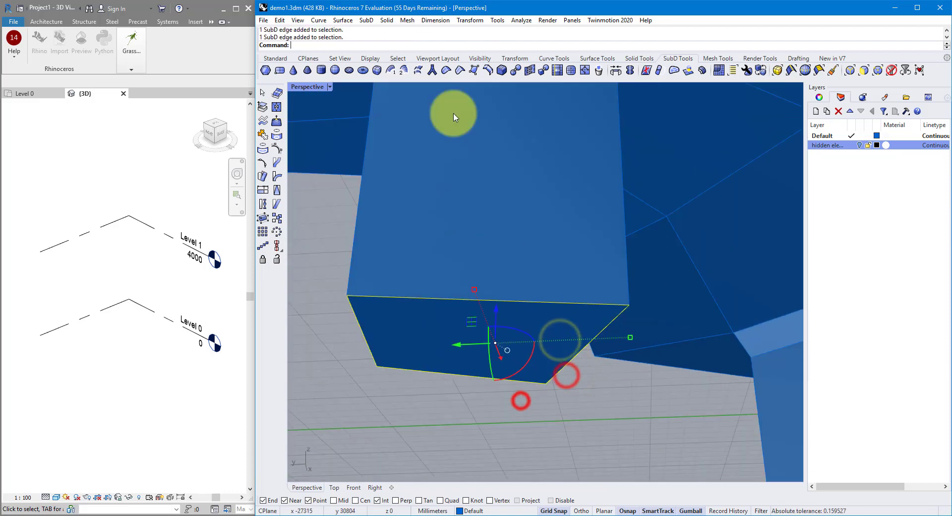
click(458, 70)
- Insert an edge loop just below the four edges where the sixth column meets the canopy
scroll(531, 265, down, 2)
key(Tab)
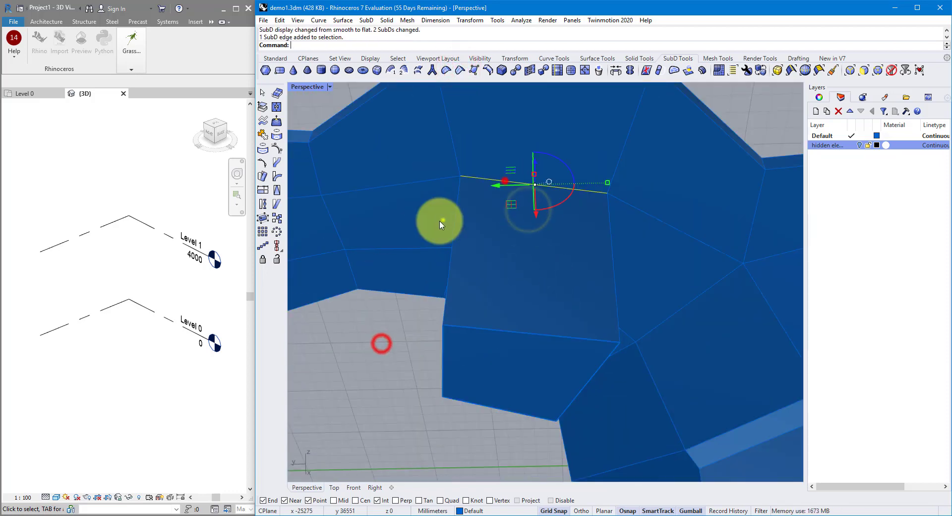
right_drag(440, 224, 553, 138)
click(488, 71)
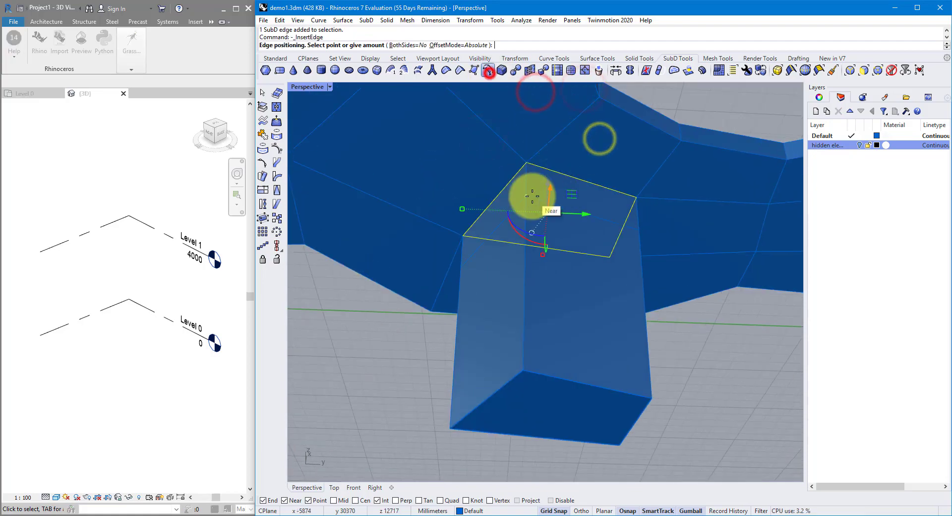
click(532, 196)
- Reselect the sixth column's four top edges with SelPrev, scale them slightly outwards, and check the whole canopy in smooth display
text(SelPrev)
key(Return)
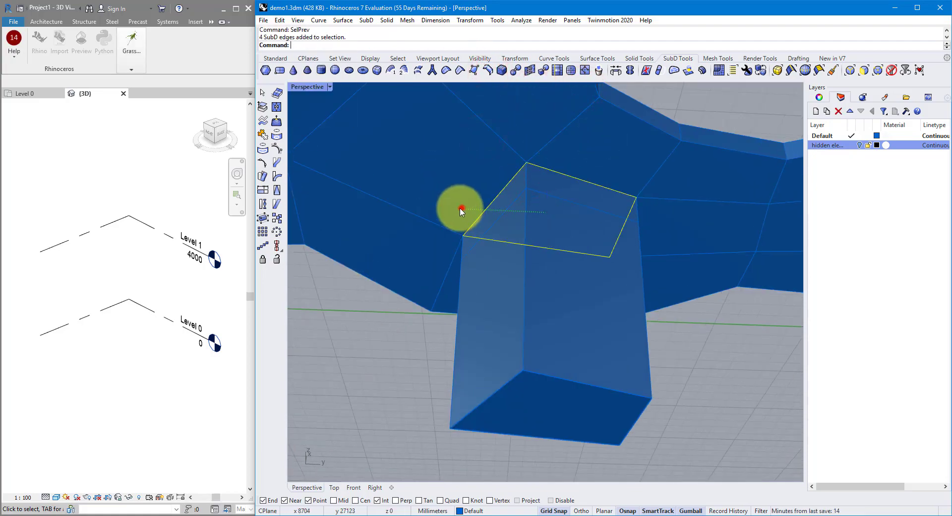
drag(461, 210, 452, 213)
key(Tab)
right_drag(452, 213, 573, 312)
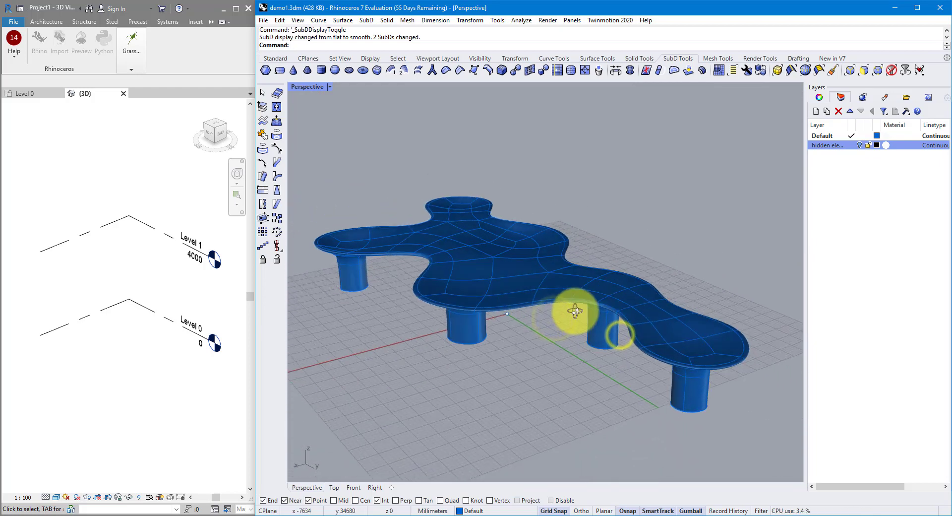
- Preview the whole canopy in Rendered display mode and return to Shaded
click(330, 87)
click(331, 145)
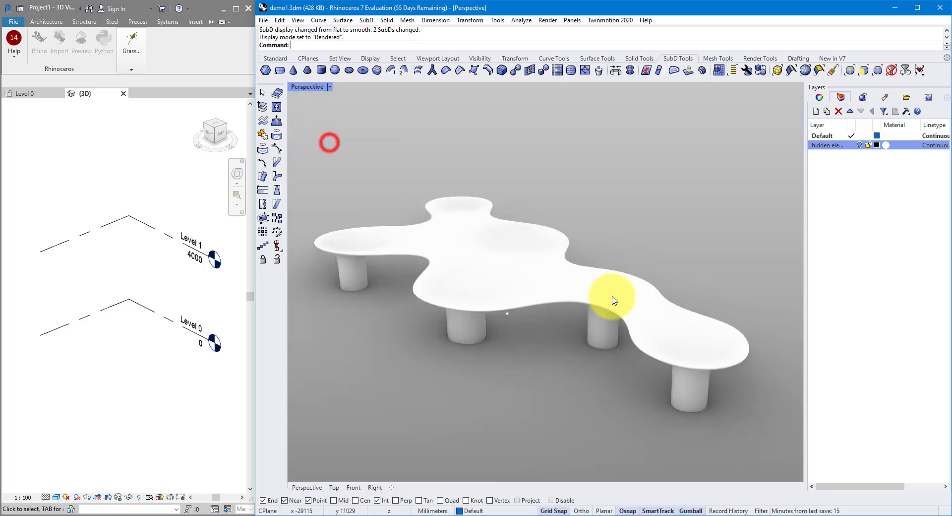
right_drag(610, 299, 504, 225)
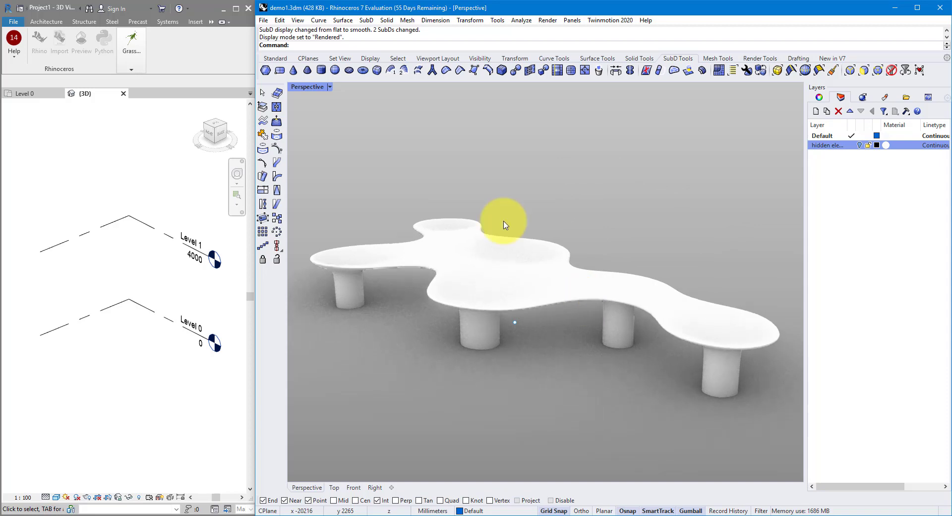
click(330, 87)
click(325, 133)
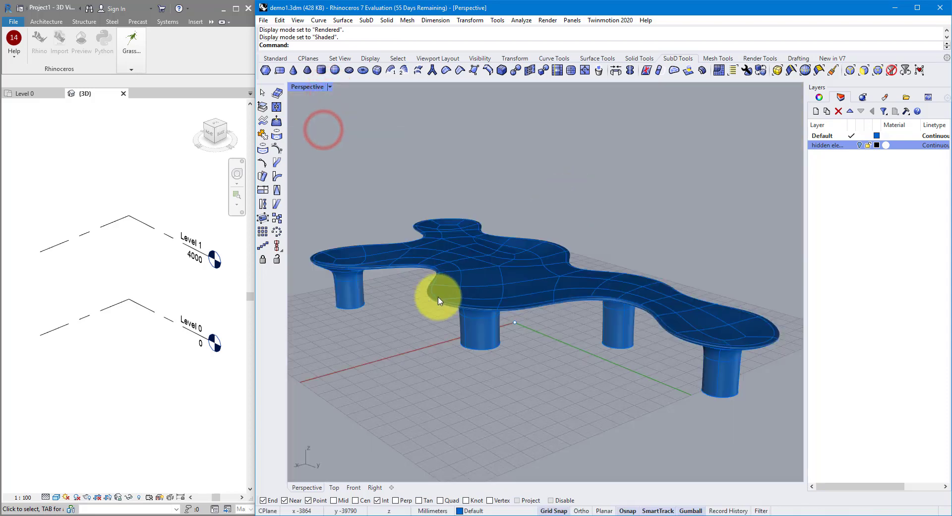
- Examine the Metropol Parasol photos and section drawings in Photos for the column and canopy shapes, and return to Rhino
mouse_move(179, 511)
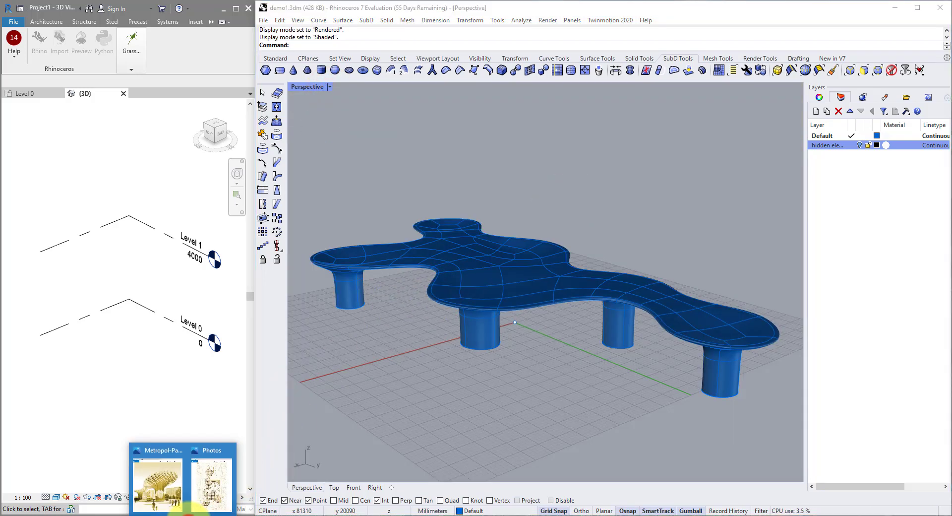
click(180, 473)
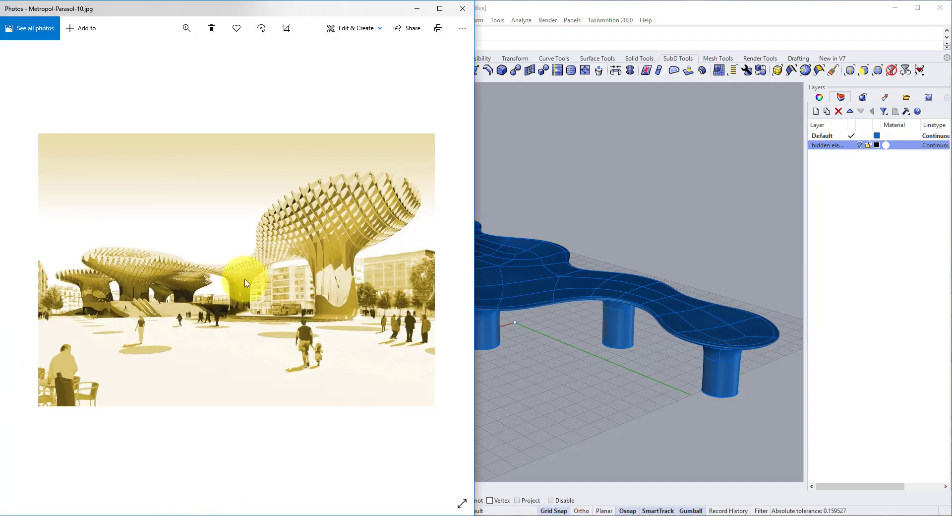
scroll(153, 267, down, 3)
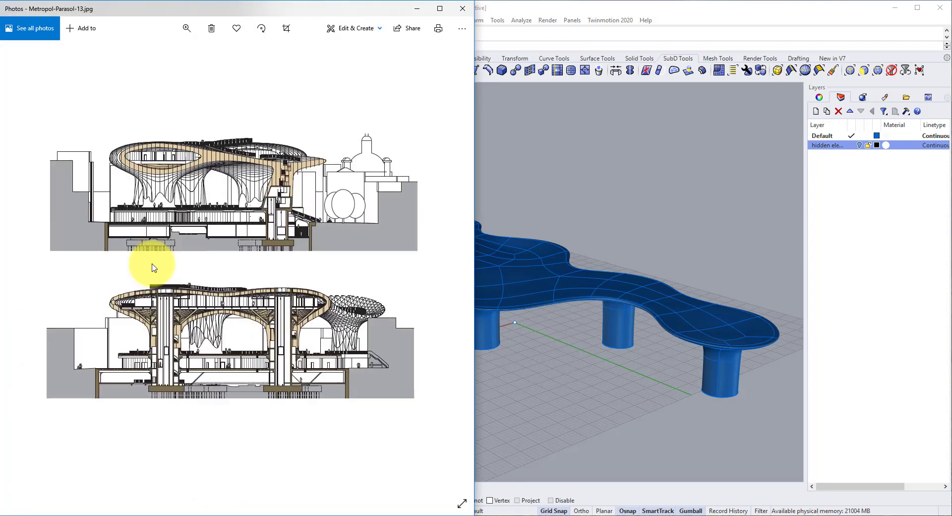
double_click(287, 183)
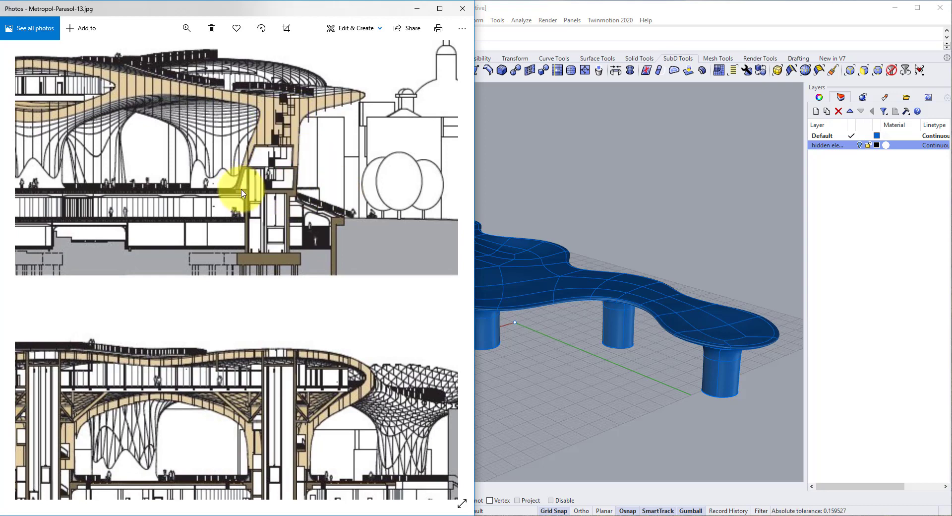
scroll(321, 214, down, 1)
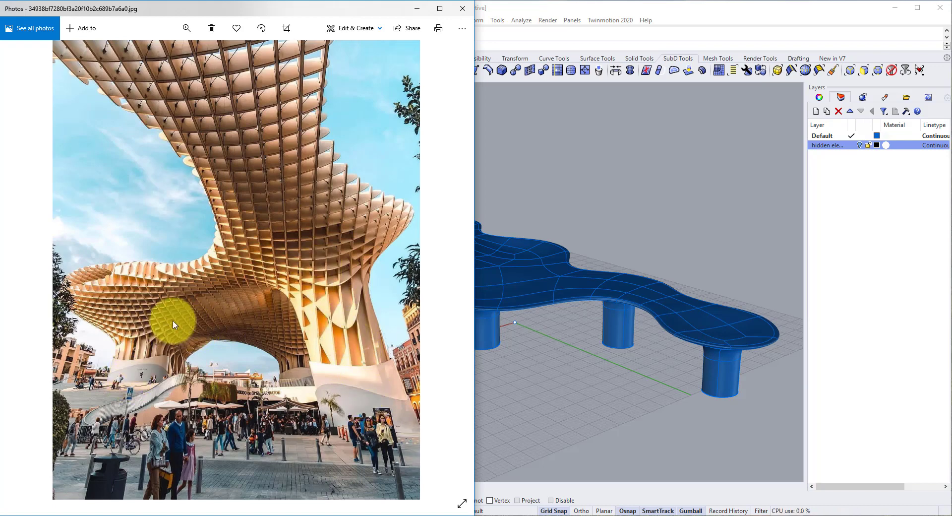
key(Right)
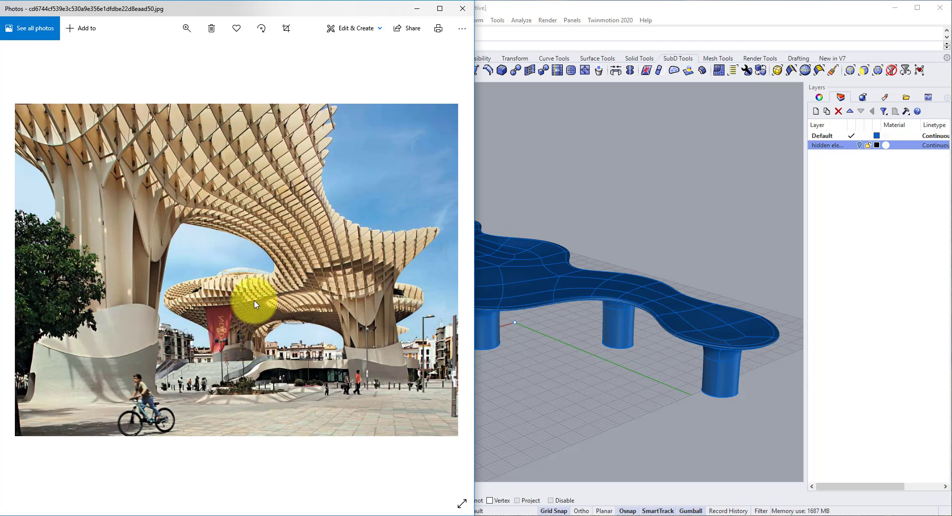
click(537, 10)
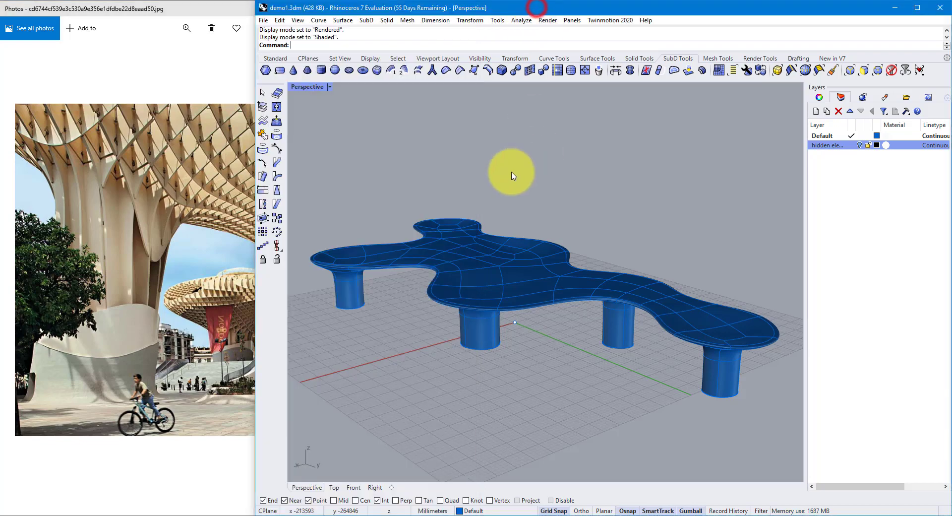
click(241, 11)
click(417, 8)
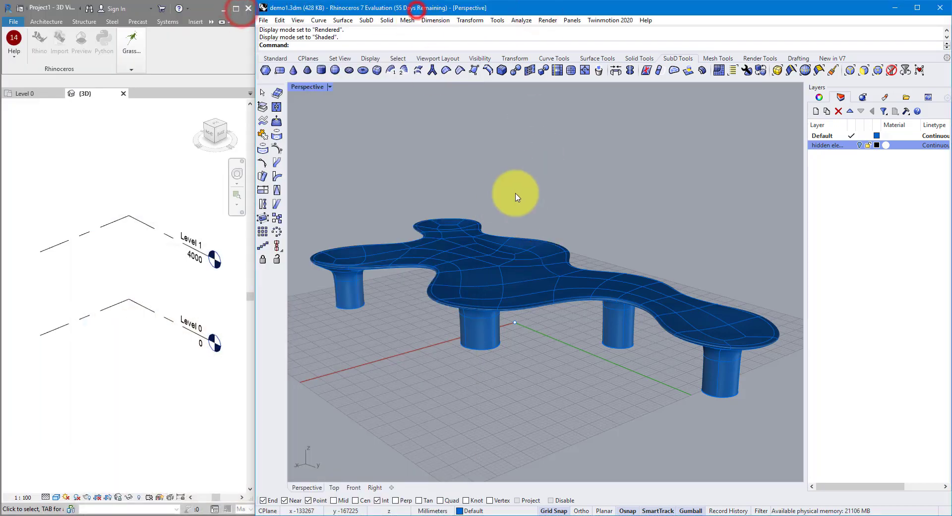
- Move the bottom face of the outermost end column sideways in flat display so the column leans, and check it in smooth display
right_drag(524, 219, 471, 319)
key(Tab)
right_drag(371, 331, 569, 301)
right_drag(731, 246, 638, 263)
ctrl+shift+click(630, 265)
right_drag(702, 236, 651, 332)
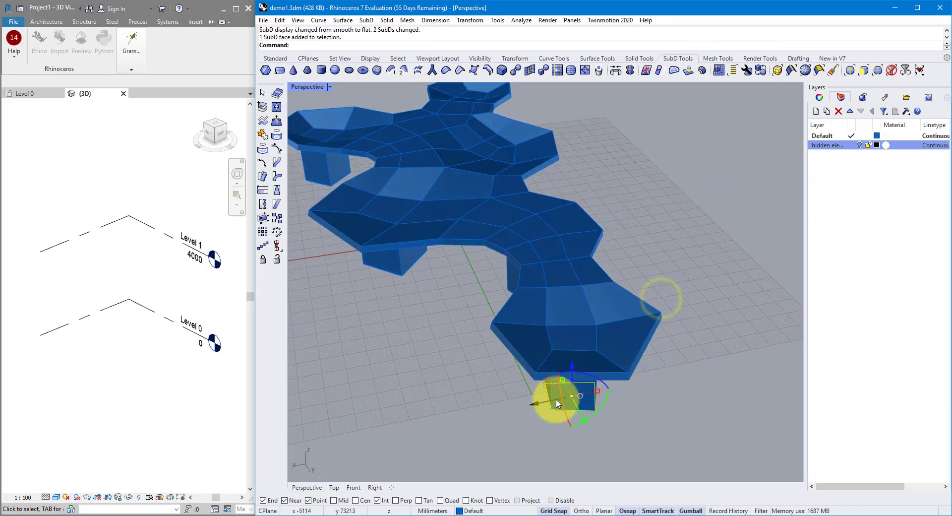
right_drag(554, 397, 622, 219)
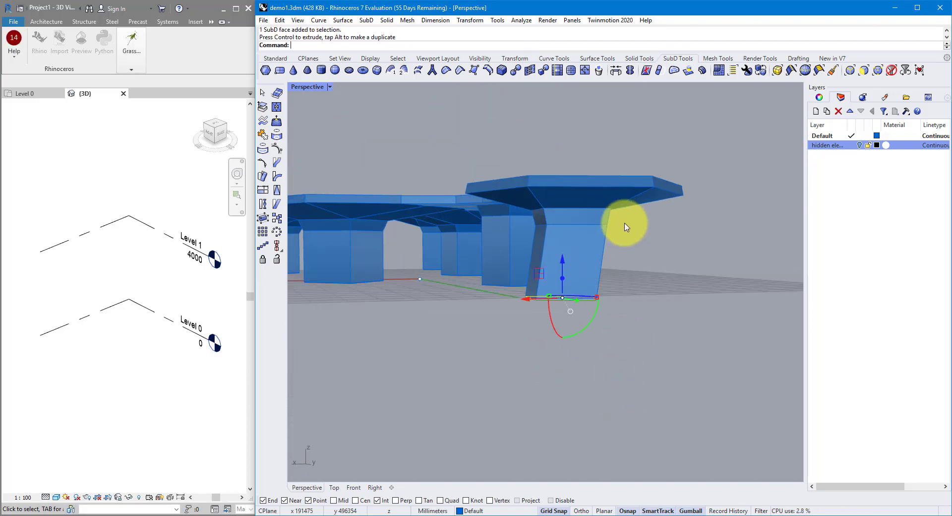
key(Tab)
right_drag(650, 263, 660, 219)
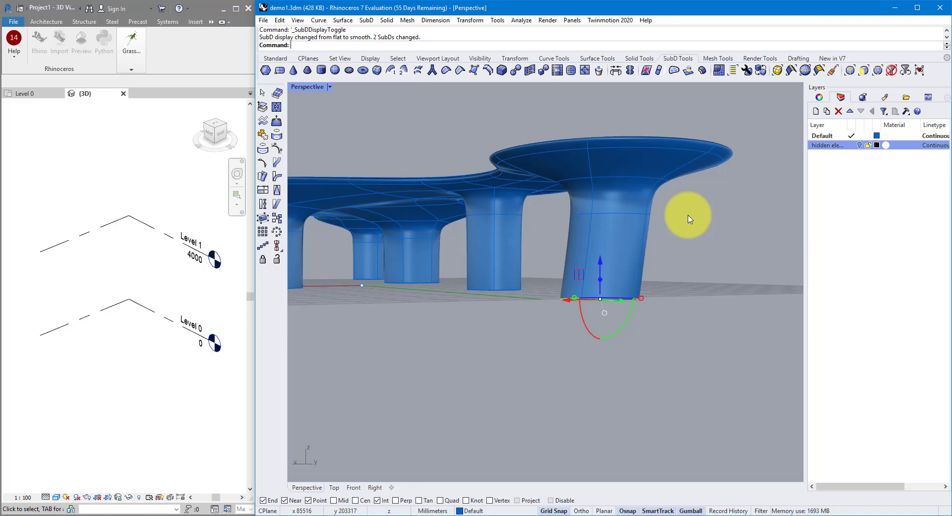
- Select the outer faces, edges and vertices of the canopy's end bulge in flat display and rotate them to tilt the bulge
key(Tab)
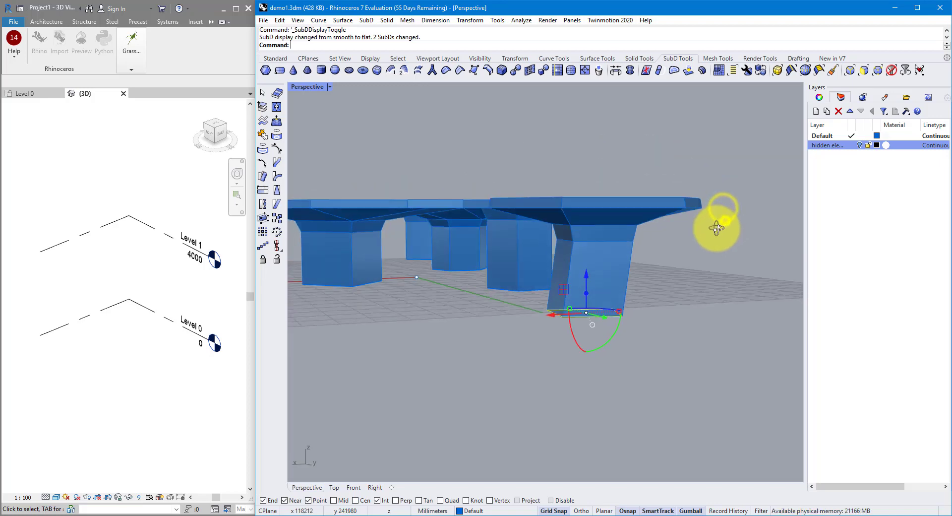
right_drag(719, 213, 703, 250)
scroll(660, 285, up, 5)
scroll(660, 285, down, 5)
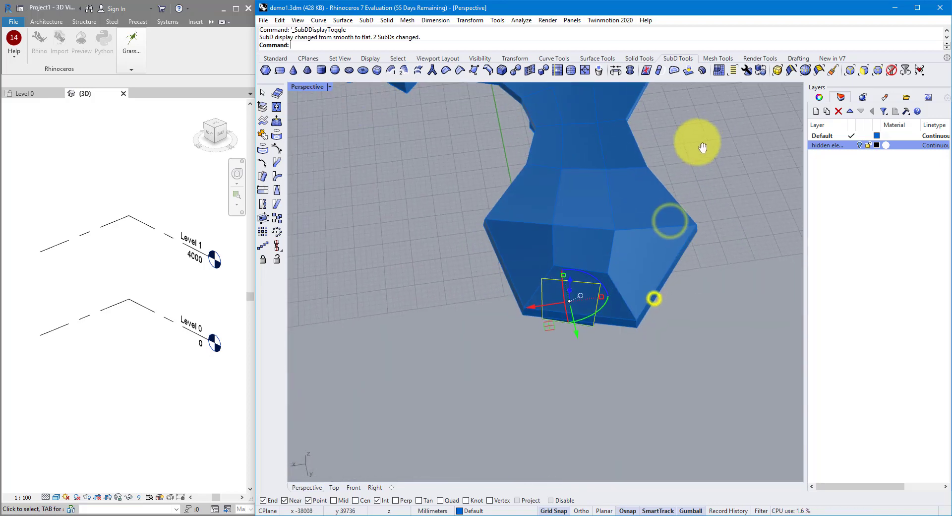
right_drag(699, 143, 640, 159)
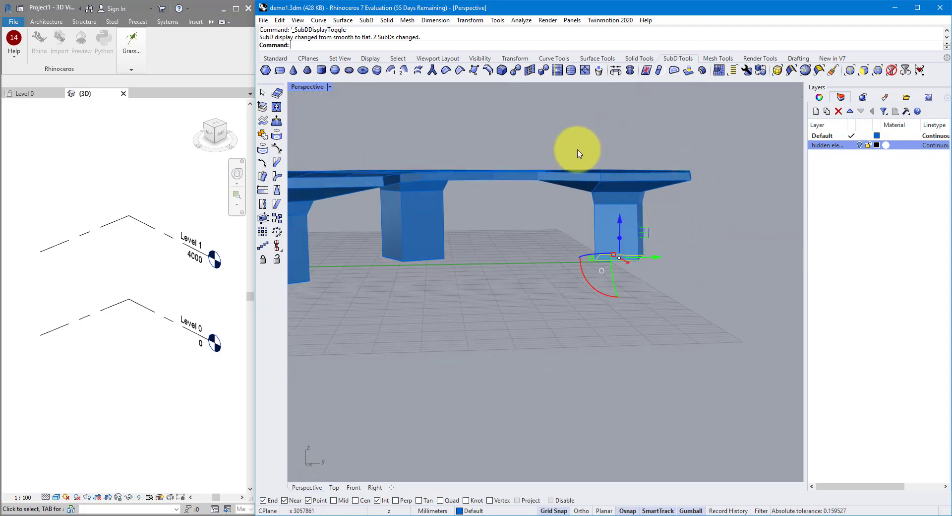
drag(574, 147, 733, 197)
right_drag(730, 208, 676, 268)
scroll(680, 263, up, 5)
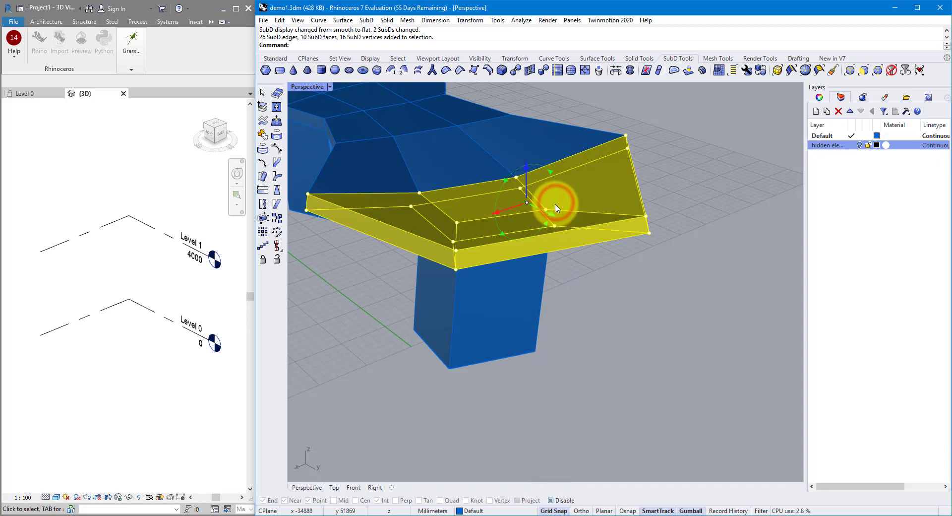
drag(555, 209, 555, 211)
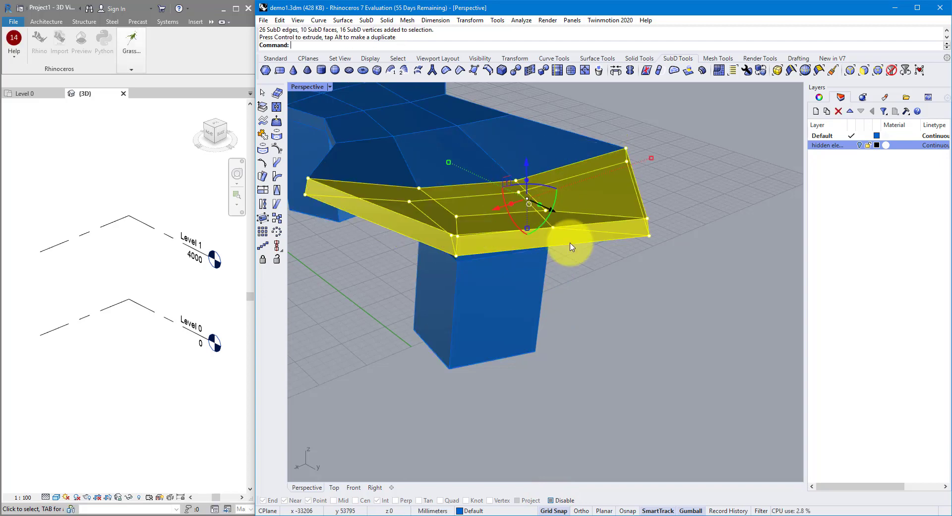
- Deselect the tilted end bulge, re-enable object snaps and check the canopy in smooth display
click(581, 368)
click(552, 498)
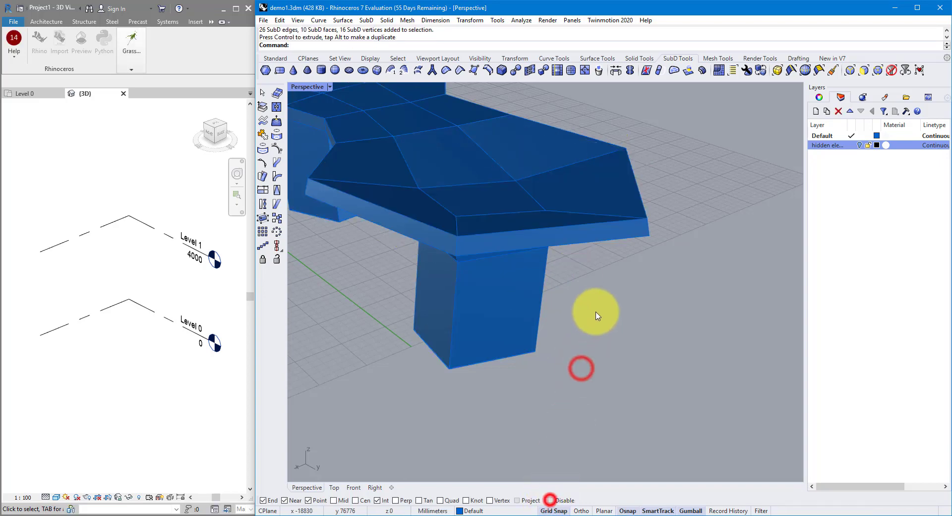
key(Tab)
right_drag(565, 335, 580, 276)
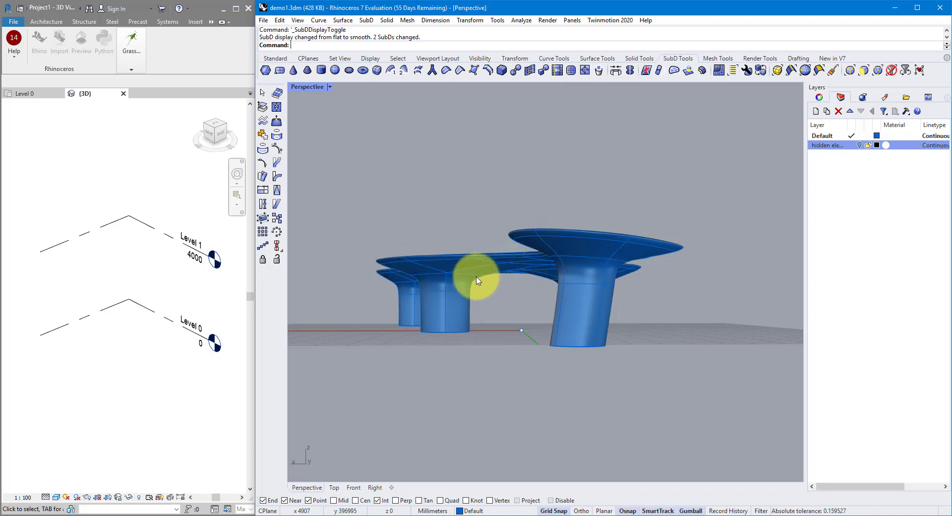
- Move the bottom face of the four-sided column under the narrow middle stretch sideways so the column leans
scroll(499, 278, up, 6)
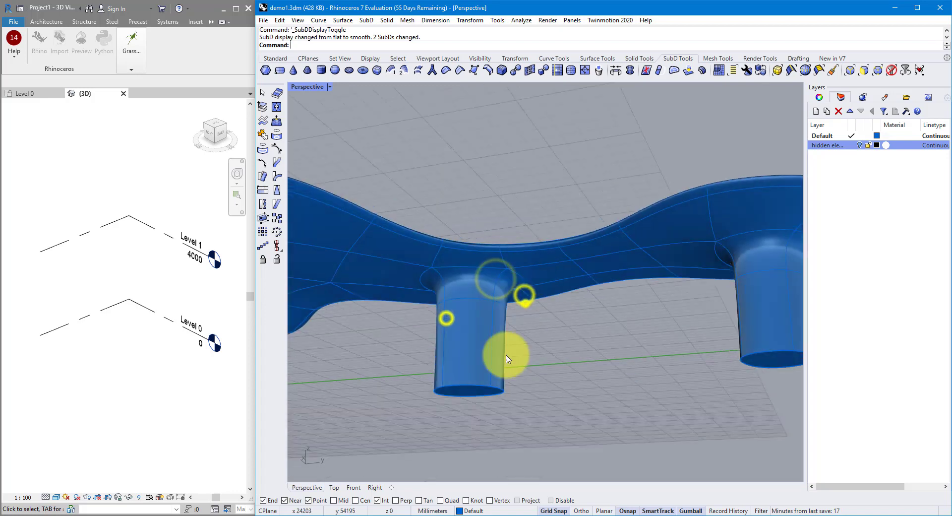
ctrl+shift+click(504, 390)
drag(501, 390, 565, 323)
right_drag(565, 323, 587, 276)
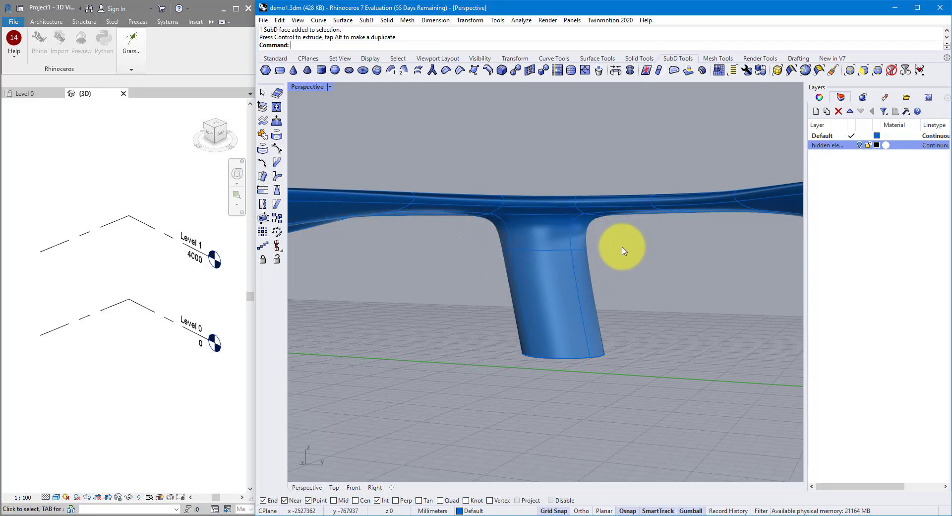
- Shift the upper edge loop of the leaning middle column sideways in flat display and check the transition in smooth display
key(Tab)
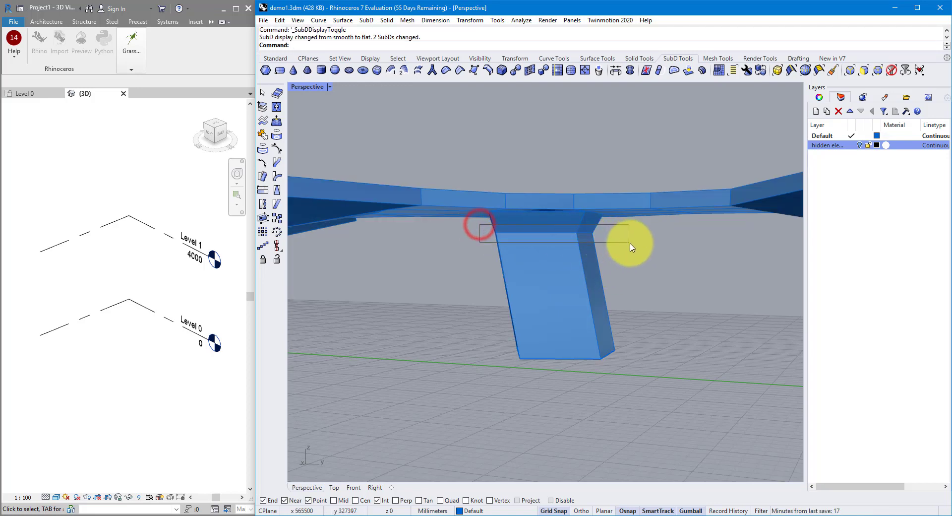
right_drag(631, 246, 609, 249)
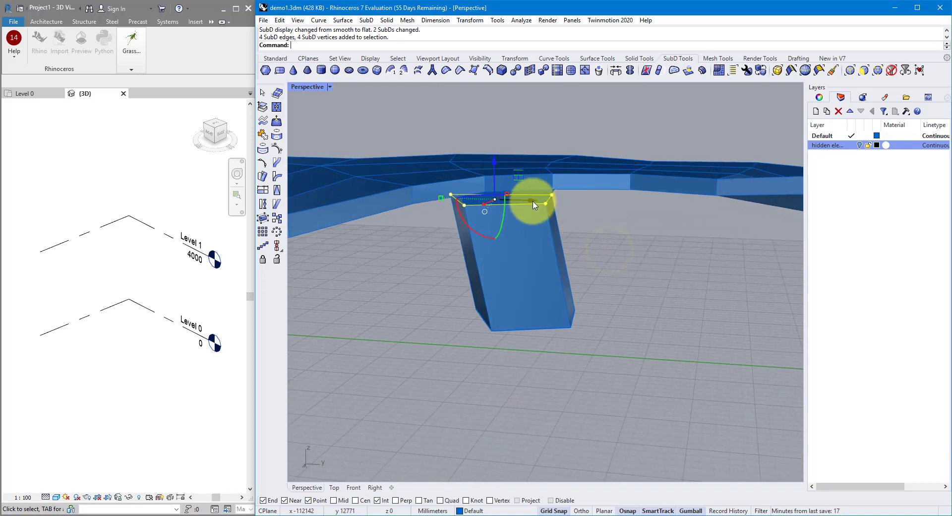
drag(534, 205, 543, 205)
key(Tab)
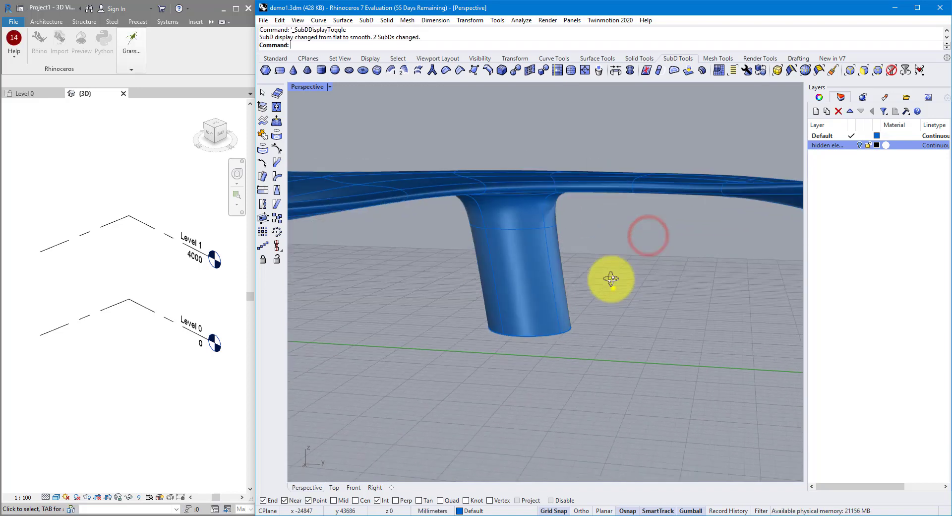
right_drag(613, 288, 527, 254)
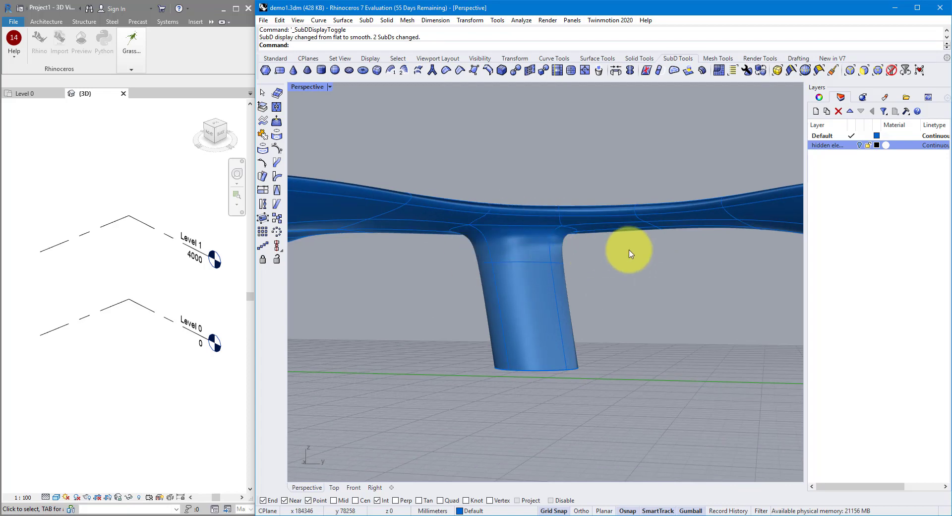
- Move the bottom face of the large six-sided column sideways so it leans
scroll(626, 252, down, 3)
right_drag(623, 253, 545, 249)
key(Tab)
right_click(653, 251)
right_drag(733, 314, 663, 289)
ctrl+shift+click(676, 293)
- Adjust the upper six-edge loop of the large column in flat display and compare it with the smooth display
key(Tab)
right_drag(604, 199, 736, 220)
ctrl+shift+drag(736, 221, 736, 220)
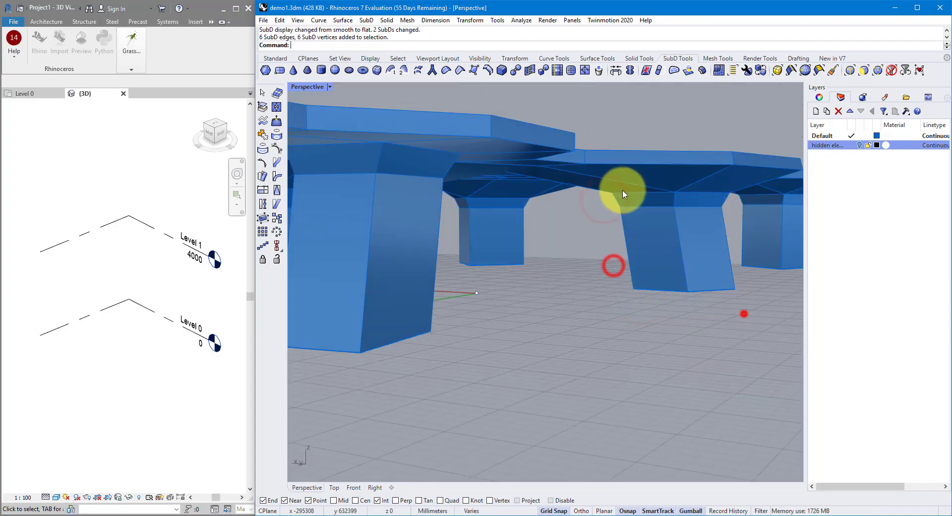
right_drag(682, 214, 402, 223)
key(Tab)
key(Tab)
- Try to tilt another end bulge by rotating its selected faces, edges and vertices in flat display with object snaps disabled, and undo the rotation
right_drag(476, 226, 614, 230)
key(Tab)
key(Tab)
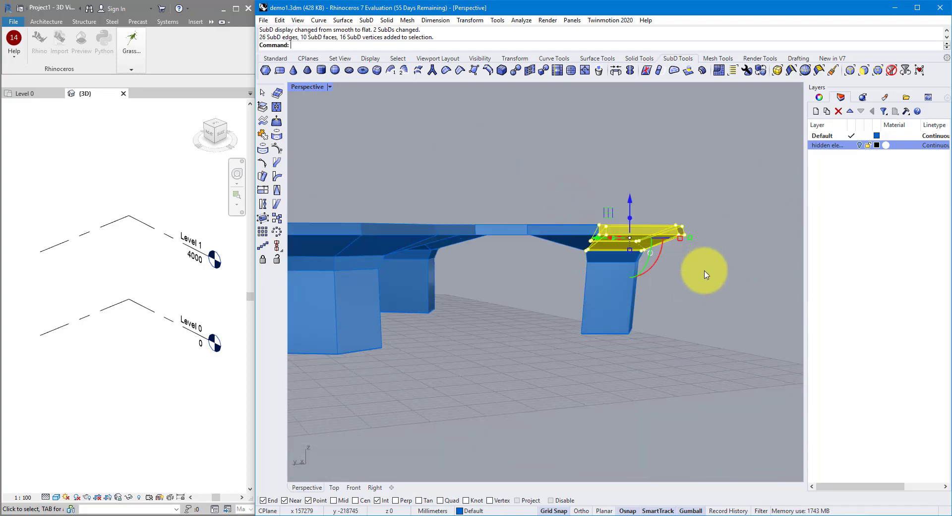
right_drag(706, 274, 550, 504)
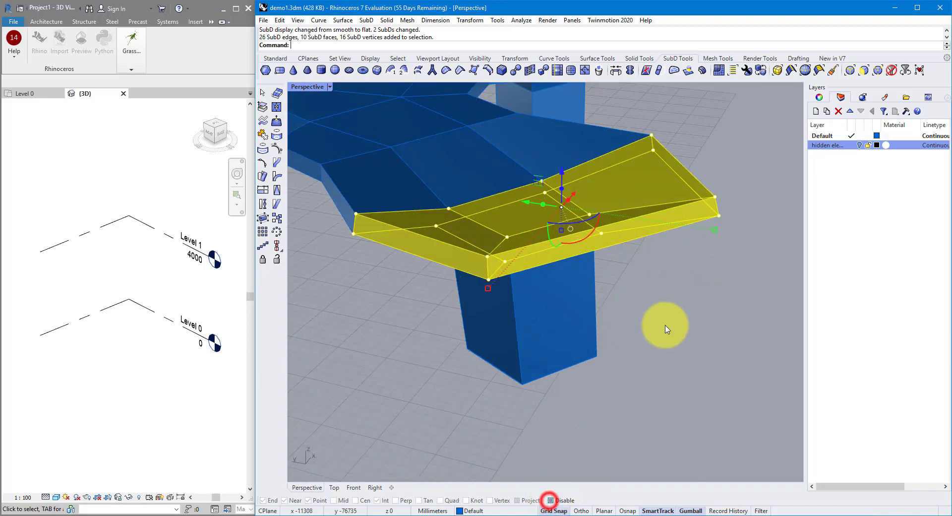
right_drag(623, 224, 524, 274)
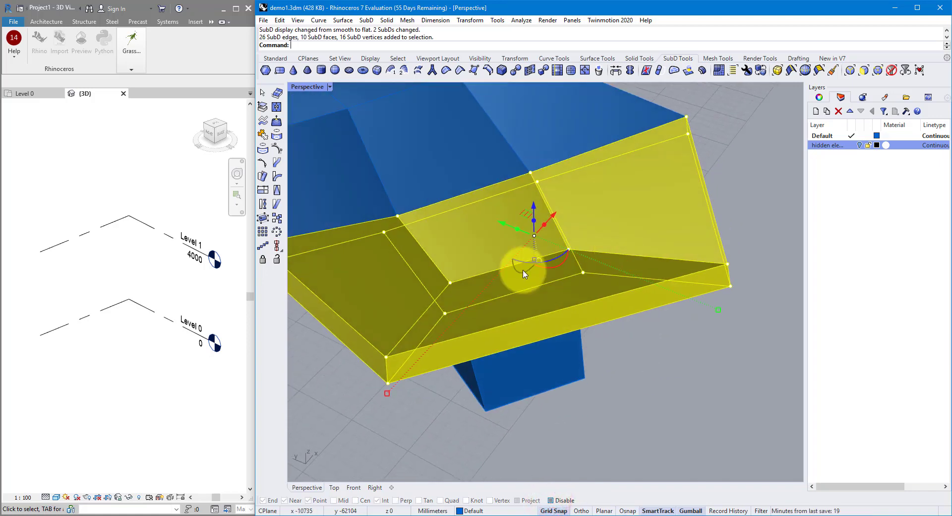
drag(525, 272, 527, 275)
click(662, 339)
right_drag(662, 340, 636, 284)
key(Tab)
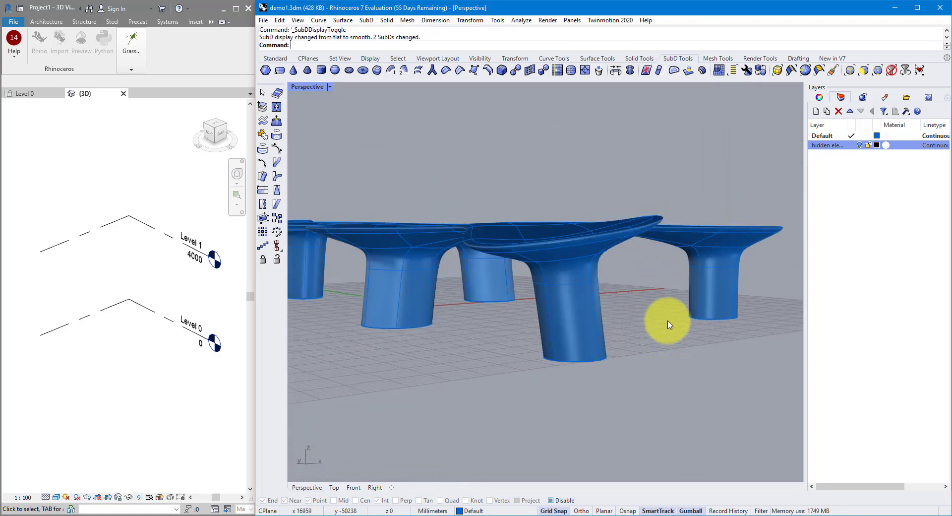
mouse_move(665, 319)
right_down()
mouse_move(447, 343)
mouse_move(641, 319)
mouse_move(665, 330)
right_up()
key(ctrl+z)
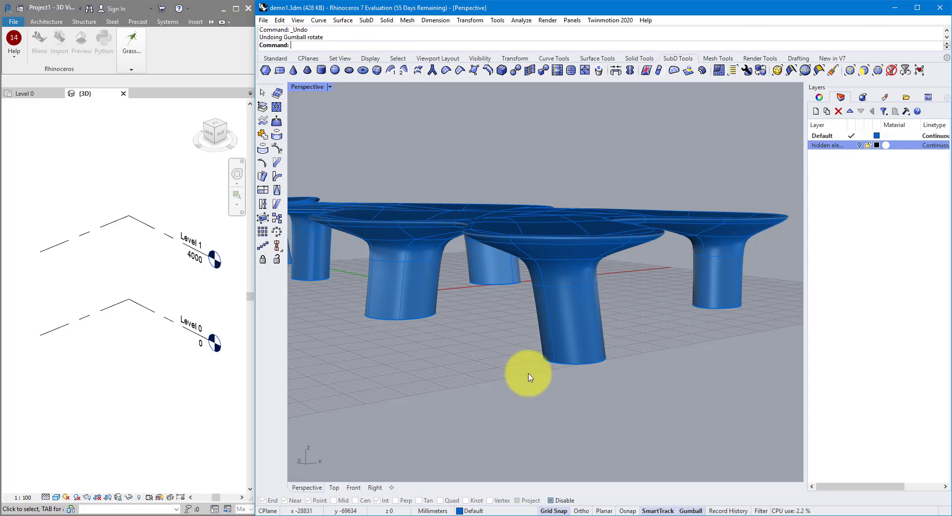
- Reselect the bulge with SelPrev, try a different rotation of it in smooth display, and undo the rotation
key(Return)
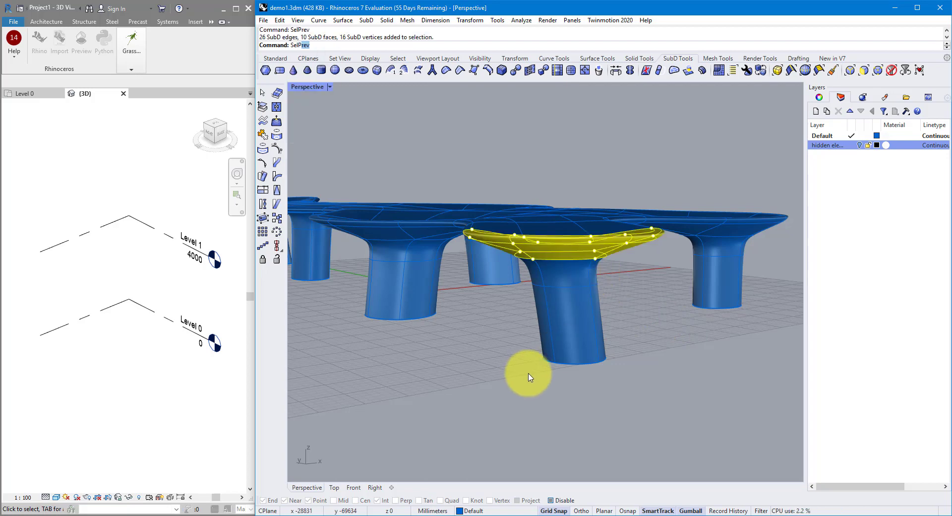
right_drag(563, 251, 554, 292)
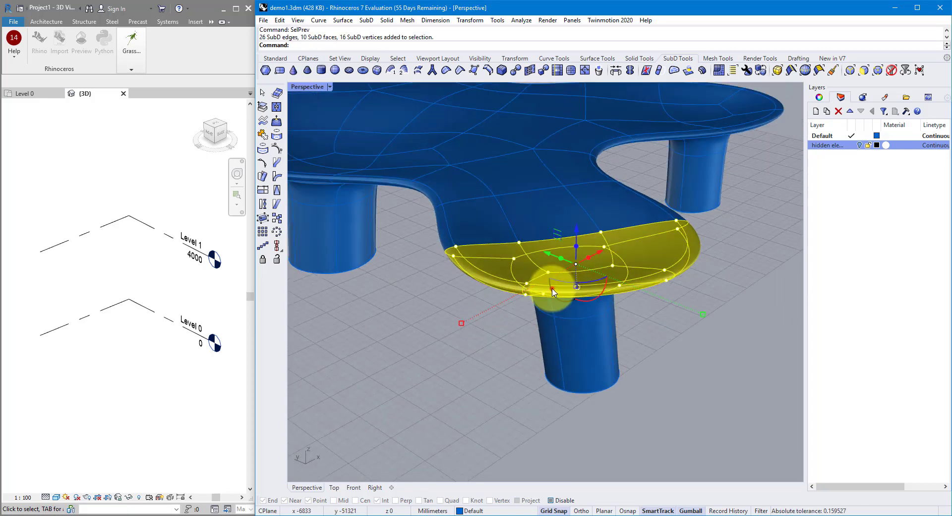
drag(553, 292, 556, 296)
click(684, 339)
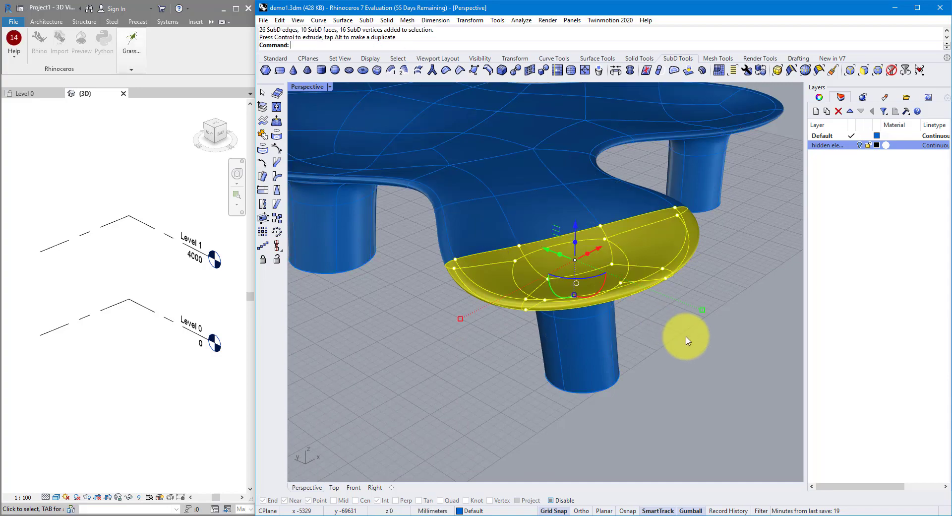
right_drag(689, 337, 442, 238)
key(ctrl+z)
right_drag(554, 186, 521, 297)
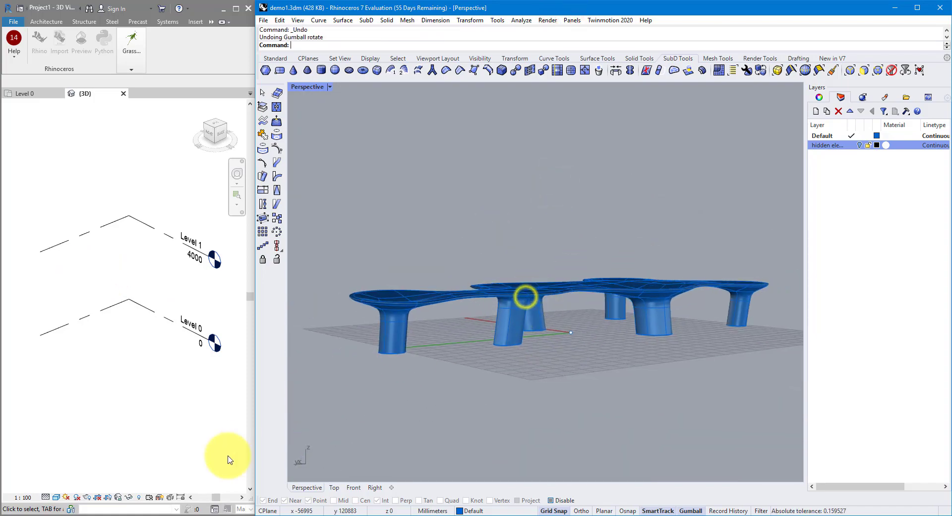
- Examine the bulges and columns in the Metropol Parasol photo in Photos and compare them with the Rhino canopy
click(159, 490)
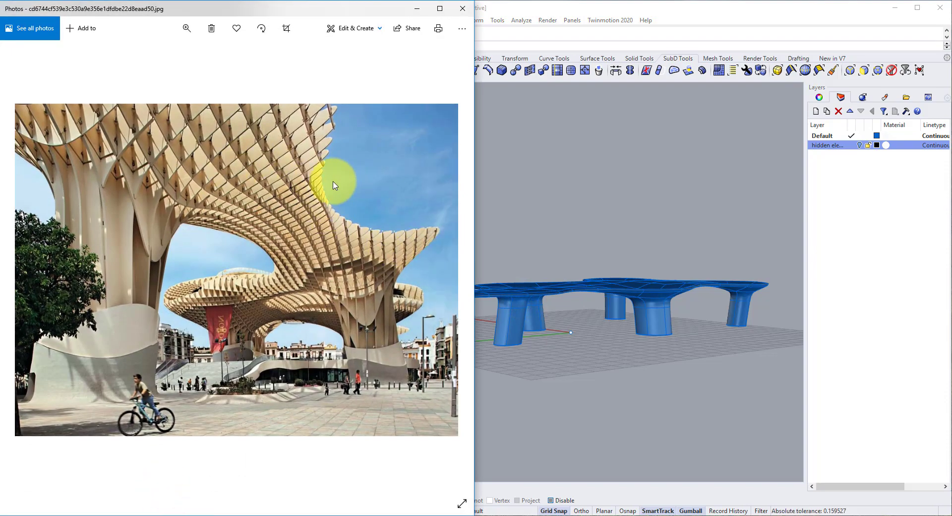
double_click(179, 289)
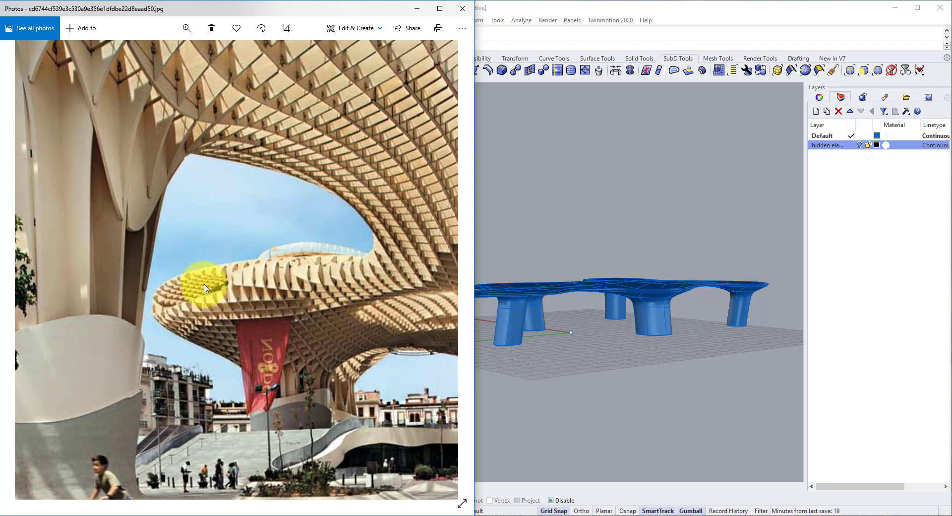
drag(205, 291, 375, 255)
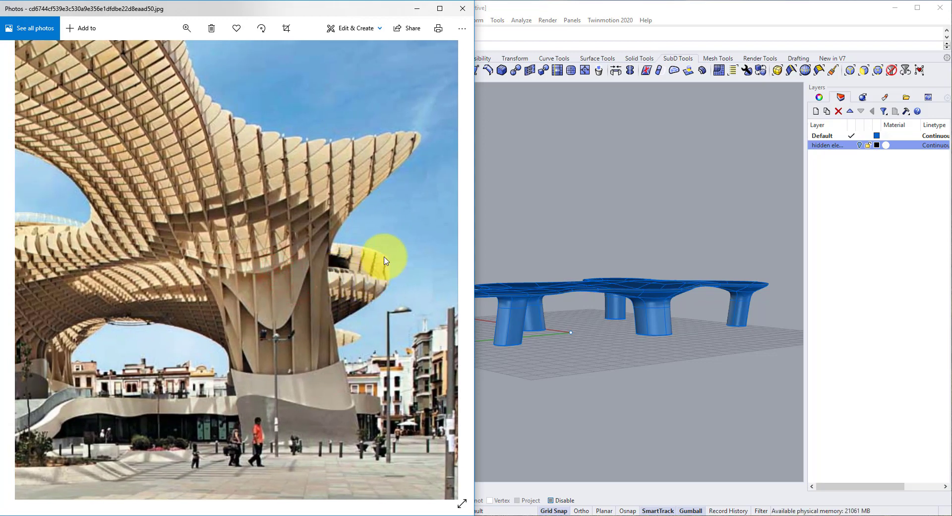
double_click(395, 269)
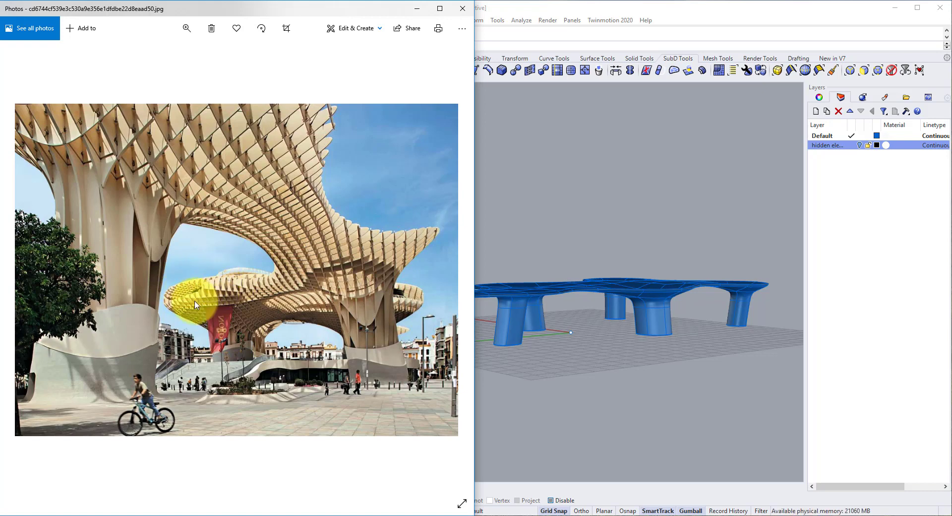
click(612, 285)
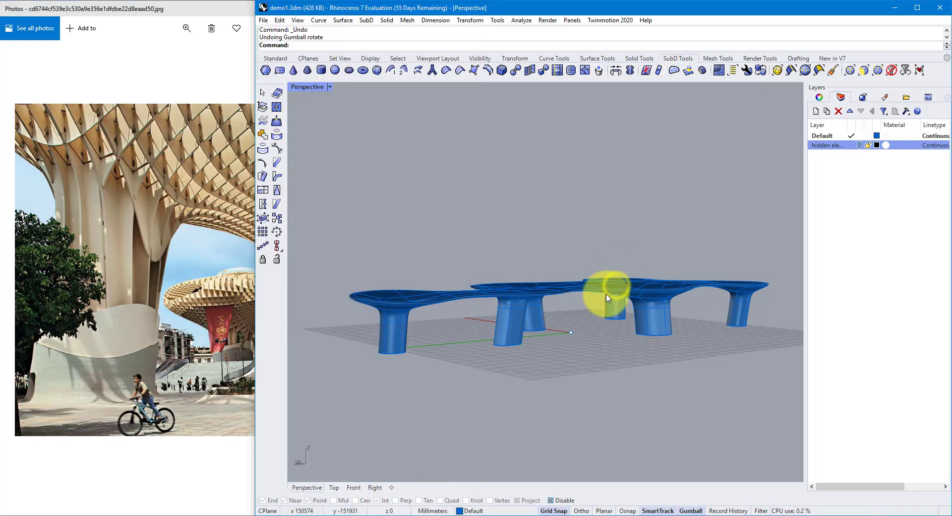
right_drag(606, 292, 669, 287)
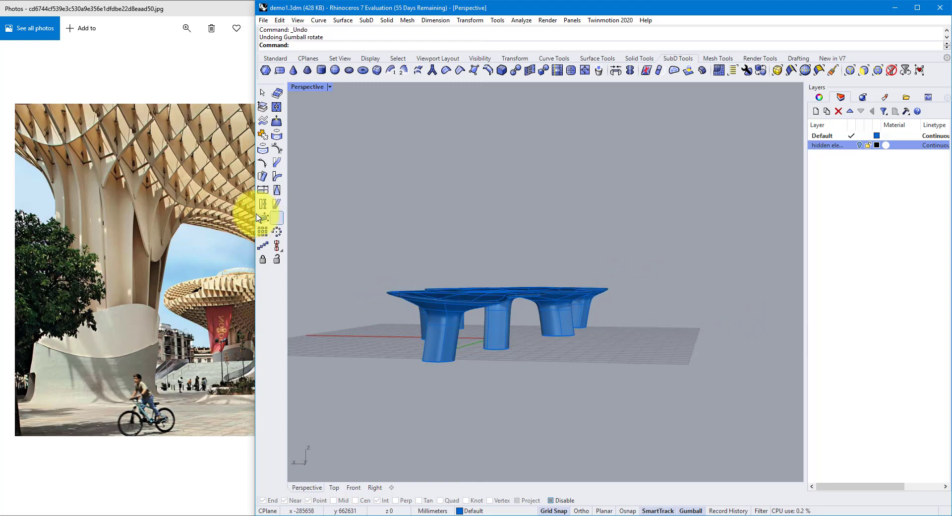
click(241, 192)
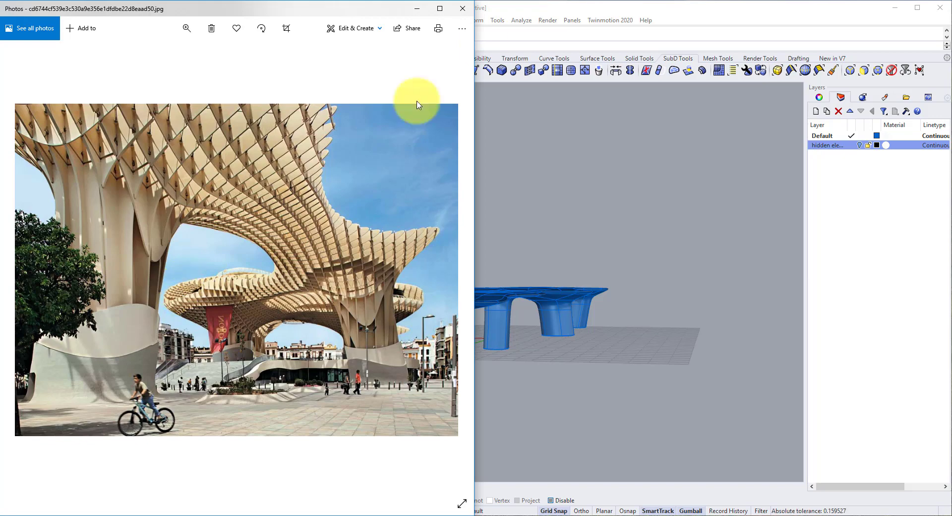
- Close the reference photo and save the canopy model demo1.3dm in Rhino
click(462, 8)
click(499, 203)
right_drag(479, 278, 555, 309)
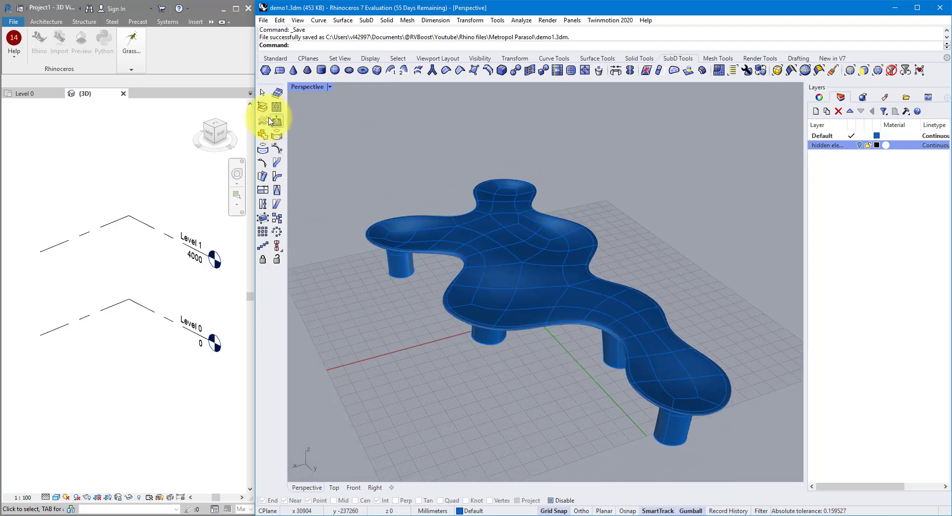
- Switch to Revit, widen its window to show the full Rhinoceros tools, and fit the 3D view
click(137, 68)
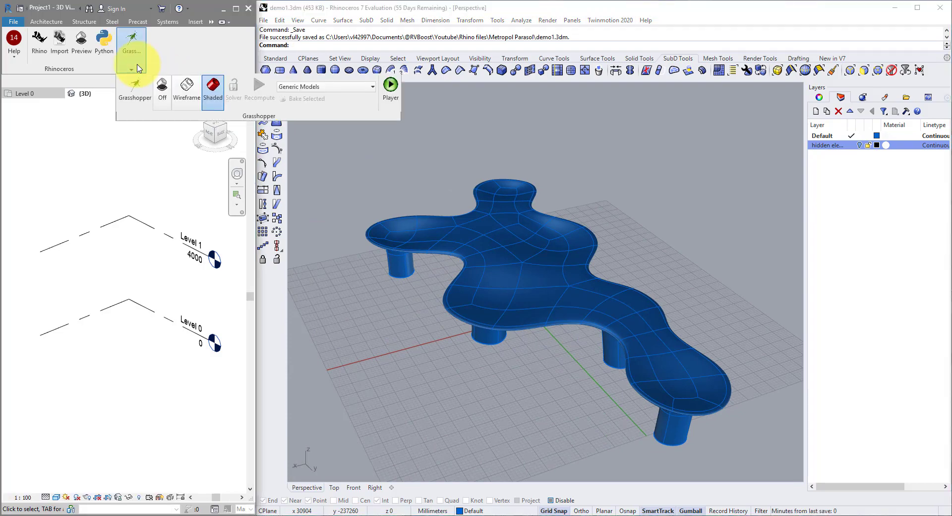
click(220, 50)
drag(255, 62, 649, 111)
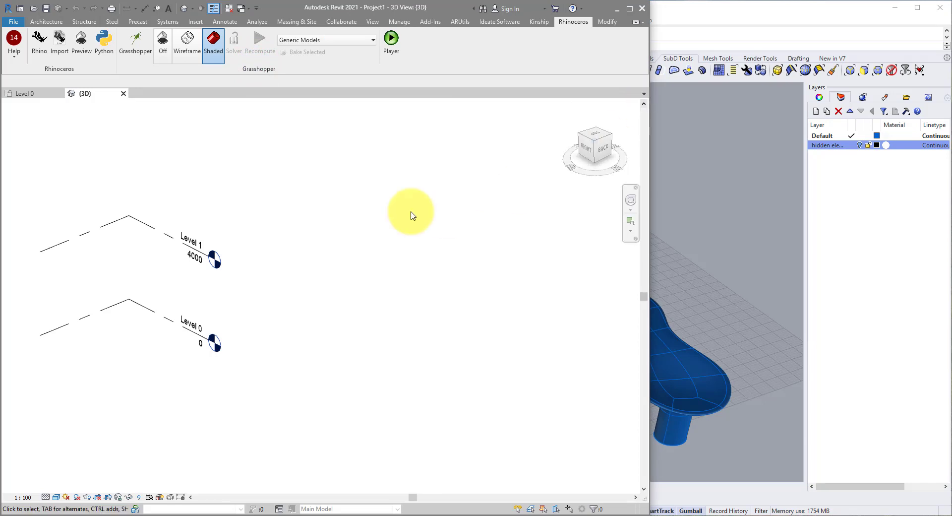
key(z)
key(f)
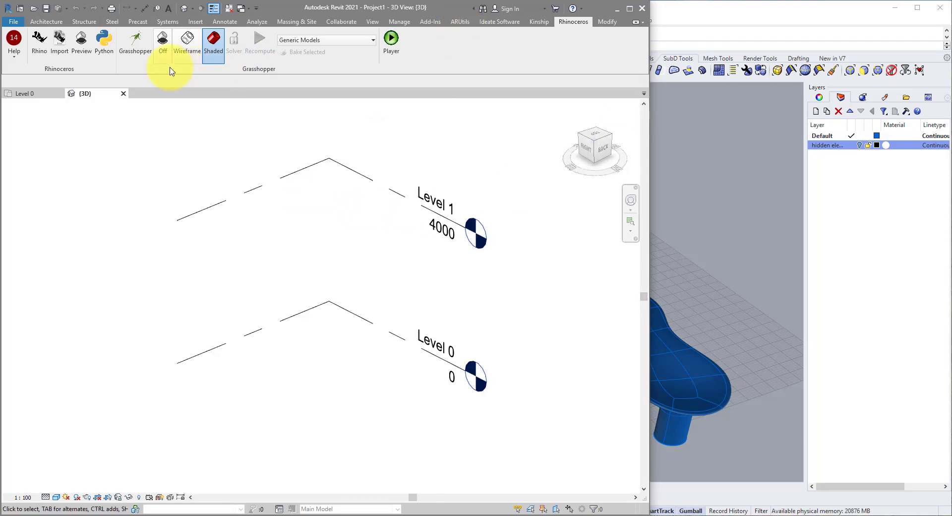
- Launch Grasshopper from Revit and close its getting-started tutorial browser
click(131, 62)
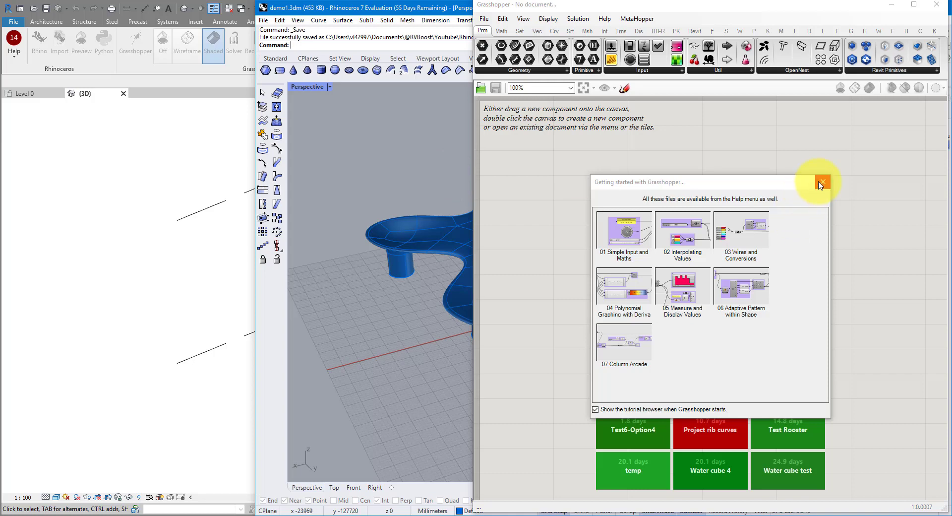
click(820, 182)
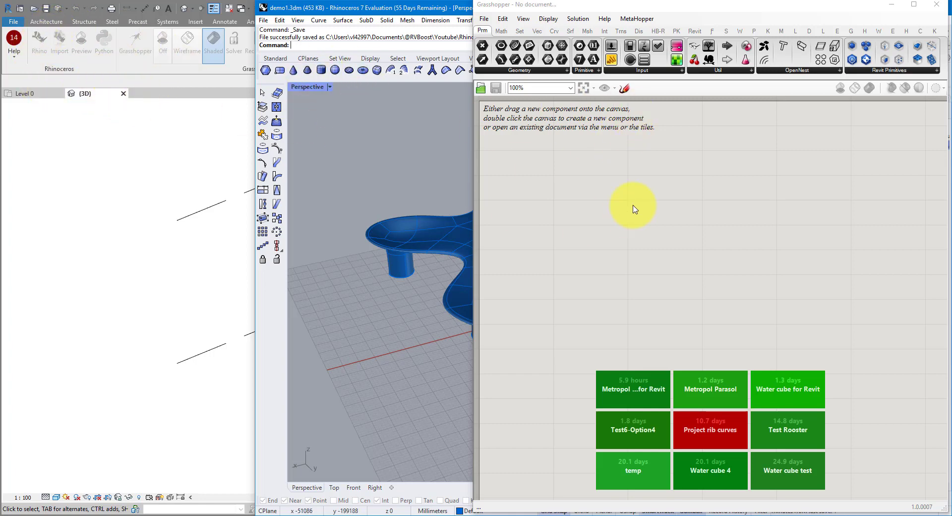
click(651, 238)
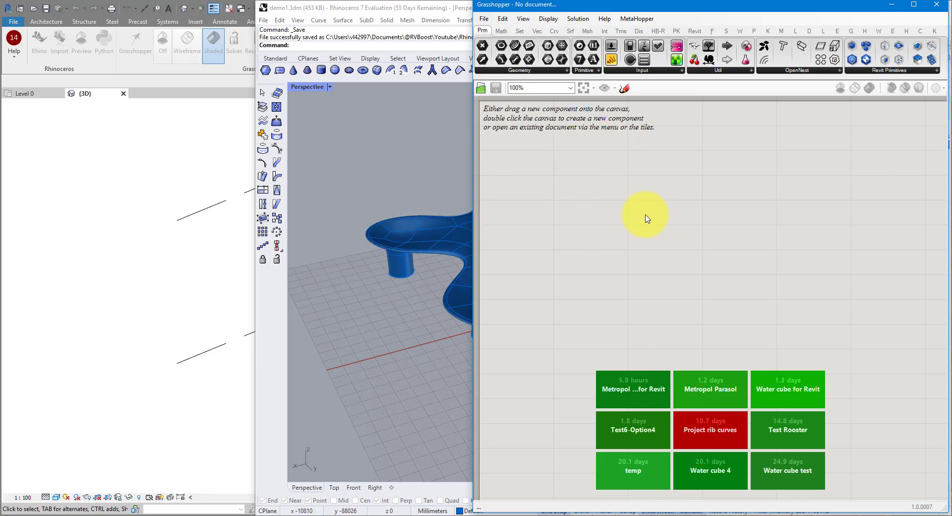
- Add a SubD parameter to the empty Grasshopper canvas and position it
double_click(575, 214)
text(subd)
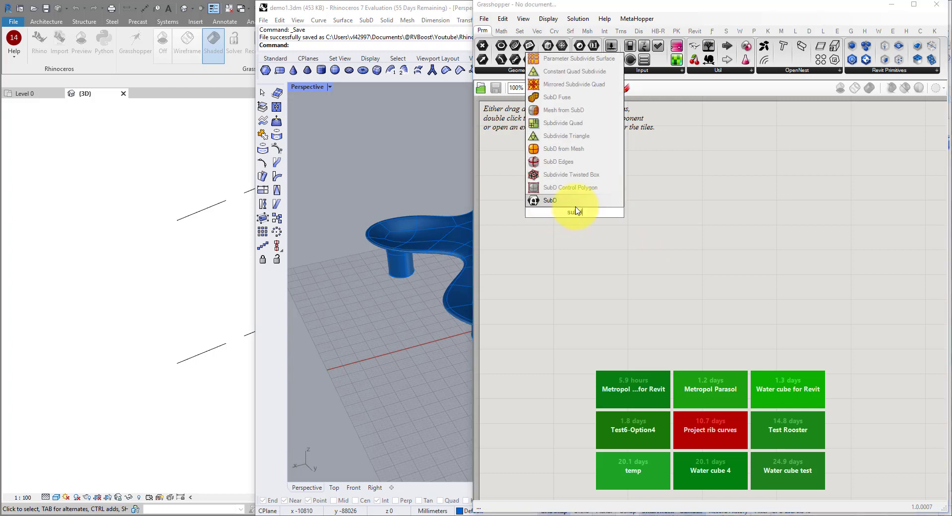
key(Return)
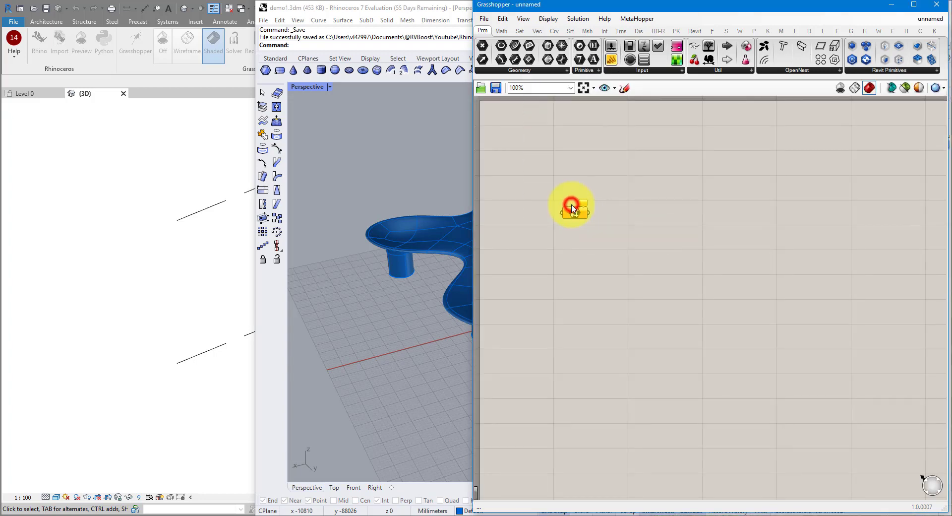
drag(575, 218, 621, 208)
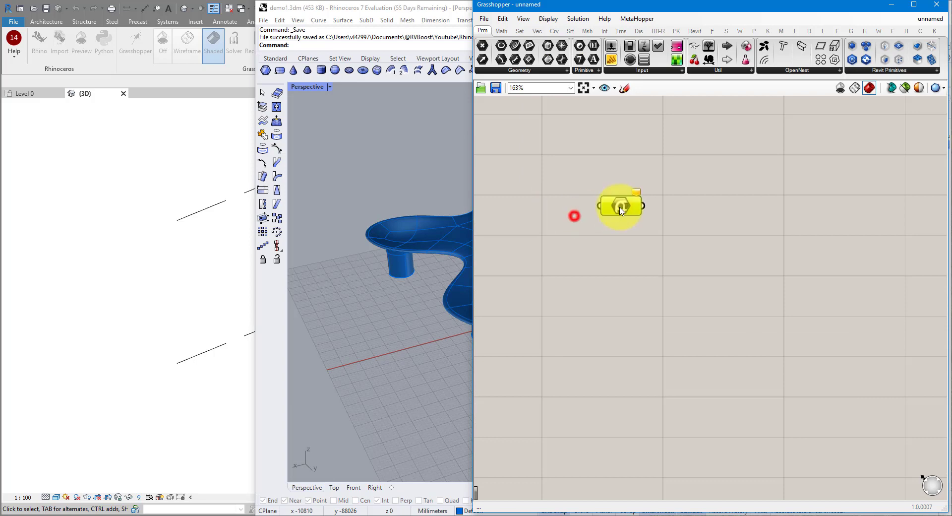
- Reference the canopy from Rhino in the SubD parameter and reposition the parameter on the canvas
right_click(622, 206)
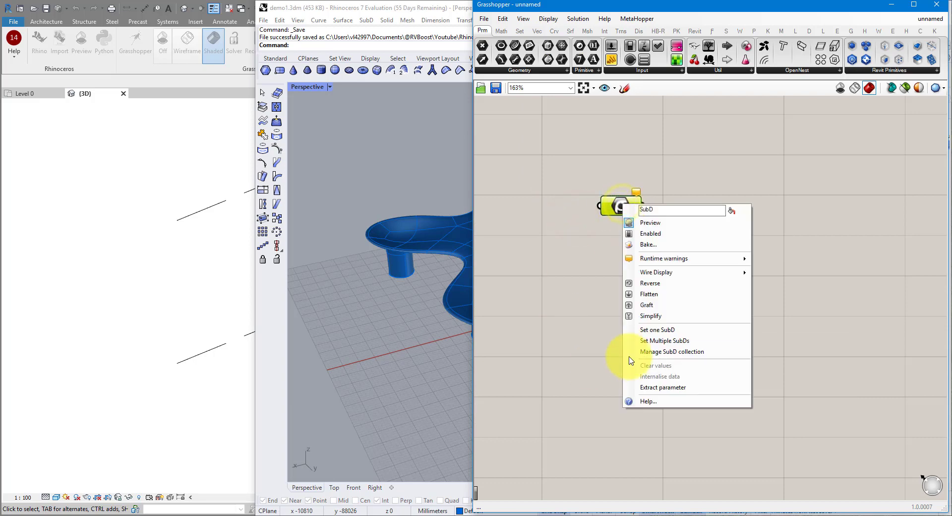
click(669, 330)
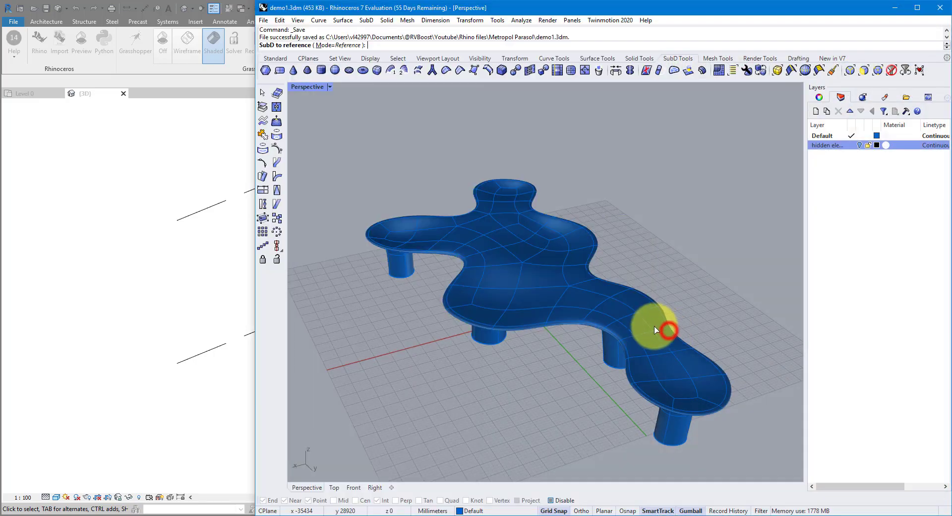
click(483, 237)
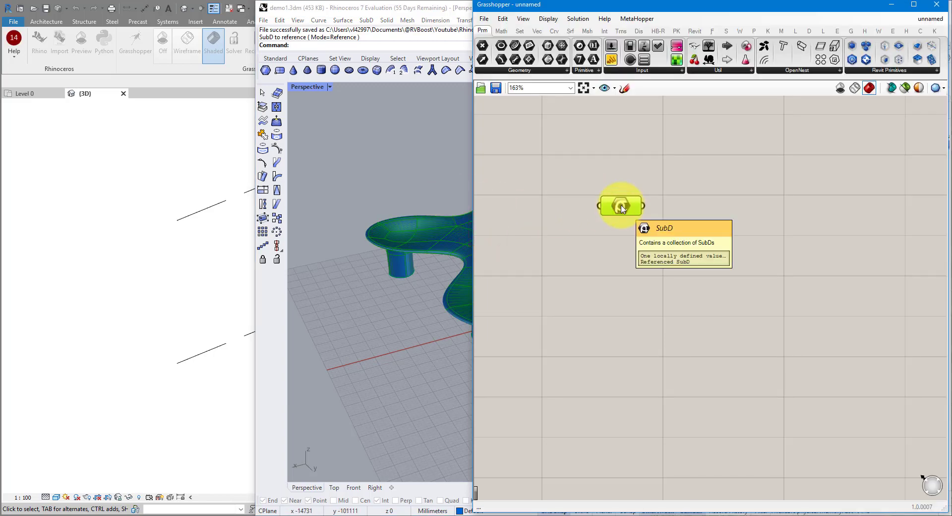
drag(621, 204, 608, 229)
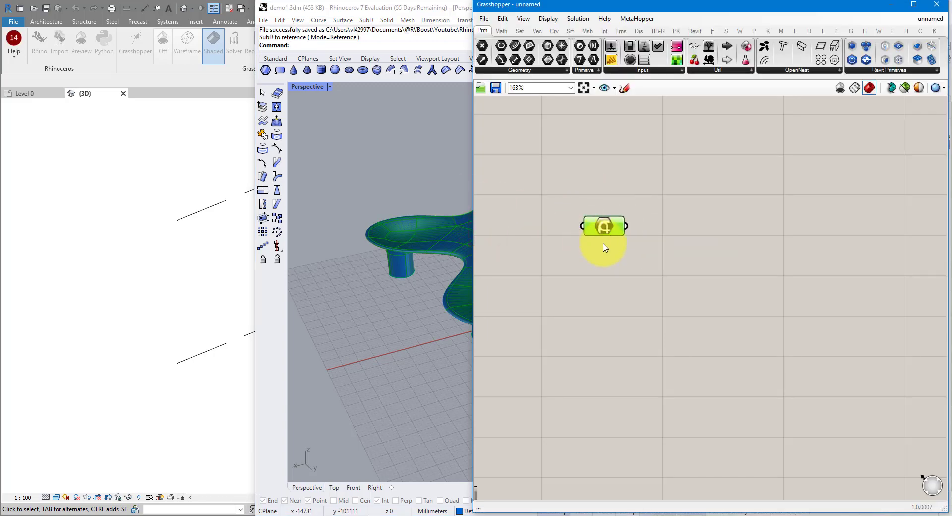
- Inspect the Revit 3D view with its levels, then the referenced canopy's preview in the Rhino perspective view
click(213, 155)
scroll(238, 193, down, 5)
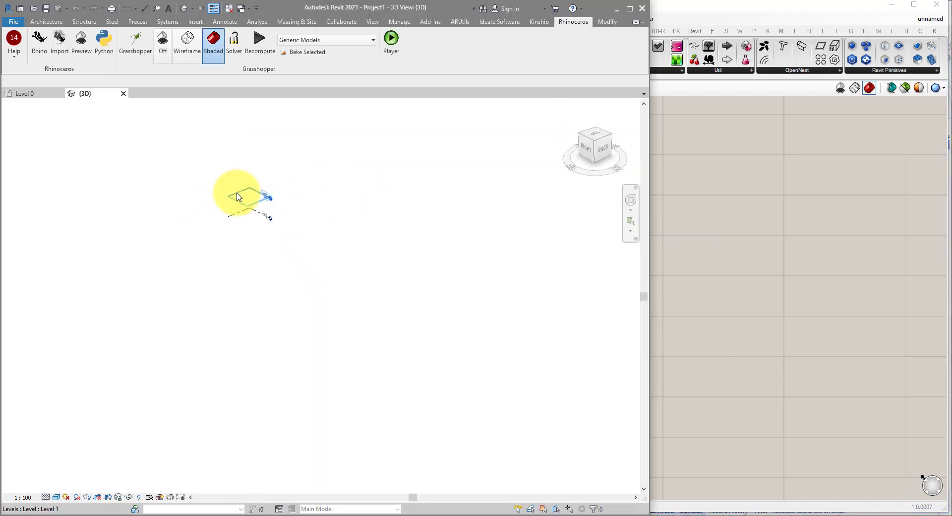
middle_drag(248, 186, 272, 255)
scroll(260, 240, up, 5)
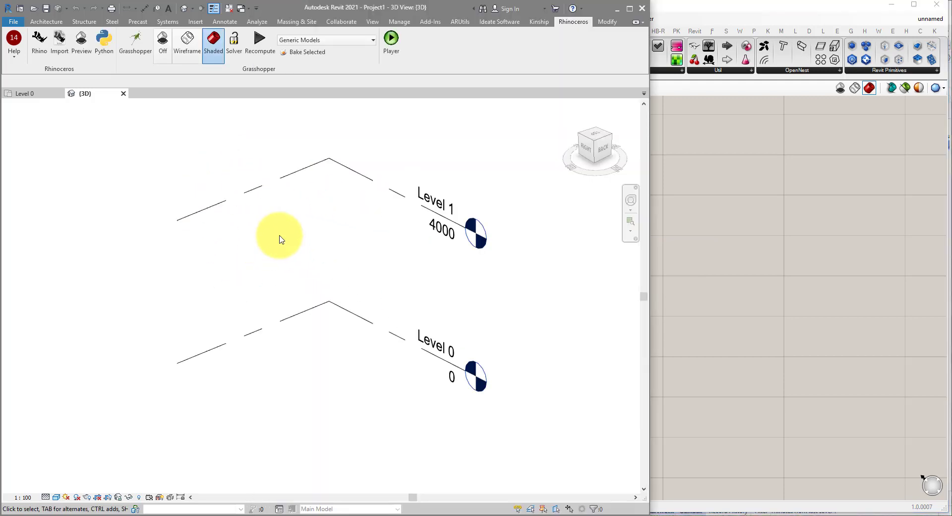
scroll(285, 236, down, 5)
click(758, 11)
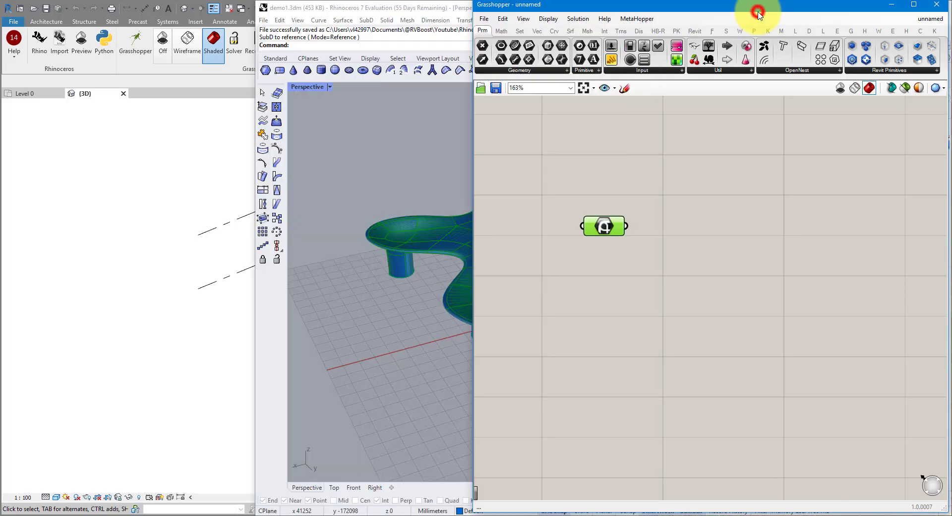
scroll(393, 227, down, 5)
scroll(414, 228, up, 4)
right_drag(415, 228, 389, 275)
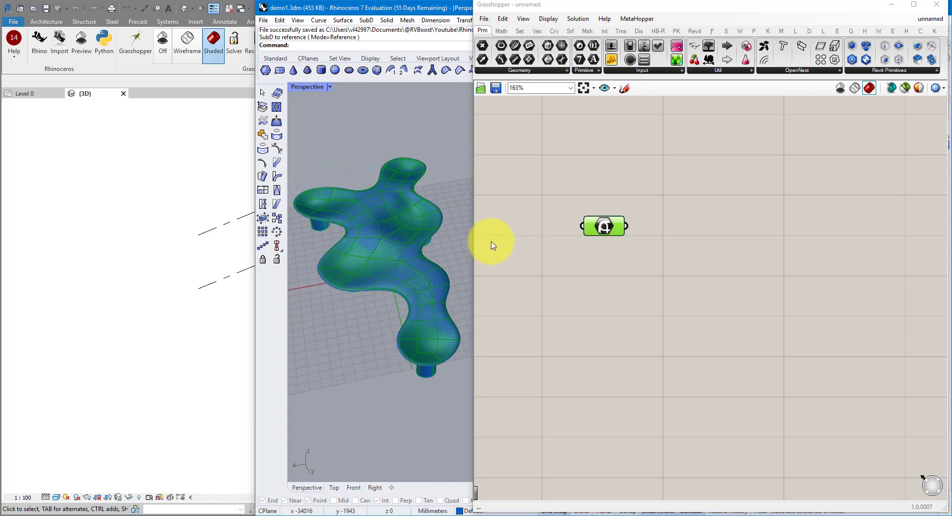
- Add the Contour component for shapes in Grasshopper, connect the SubD parameter to its Shape input, and align the two
click(631, 252)
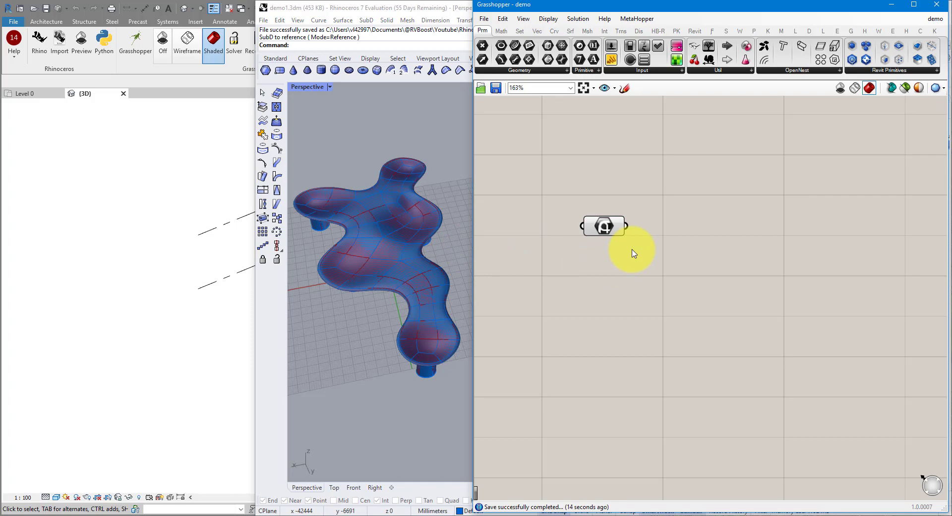
double_click(649, 274)
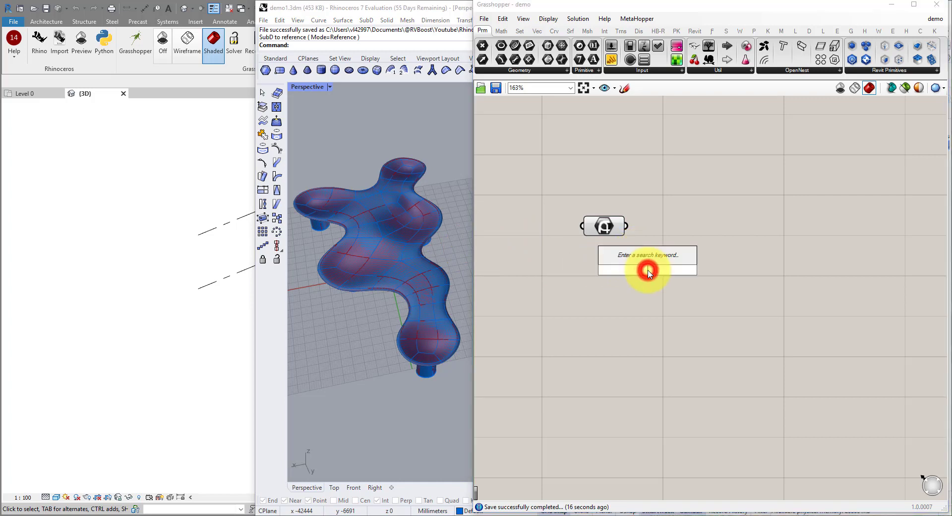
text(contour)
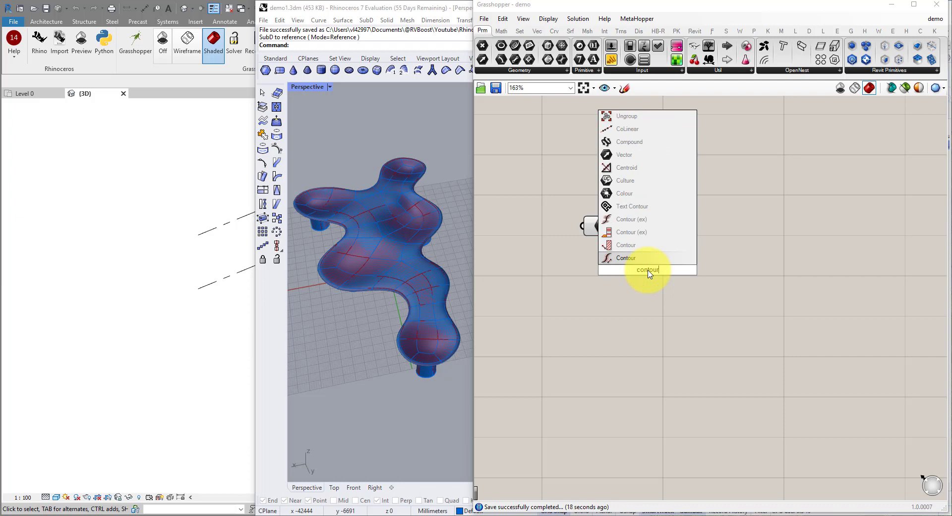
key(Up)
key(Return)
drag(650, 276, 734, 276)
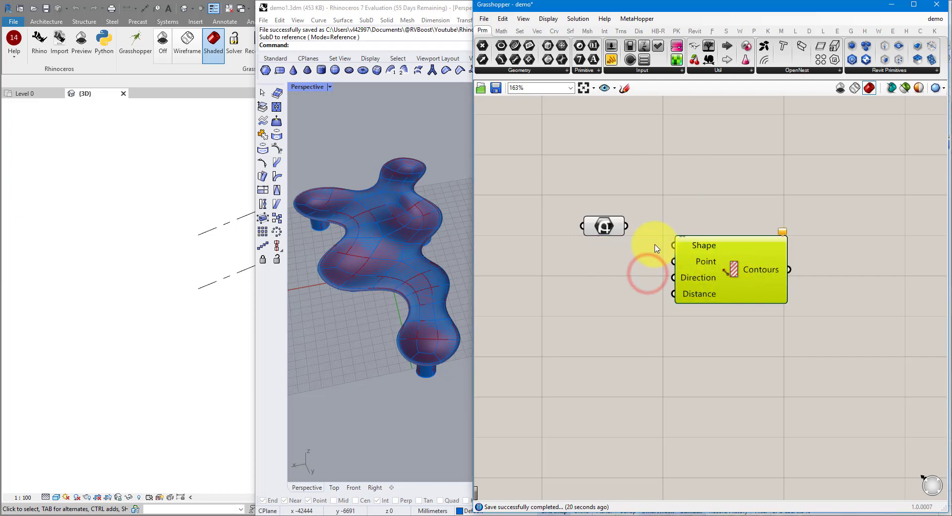
drag(628, 227, 659, 246)
drag(733, 280, 735, 261)
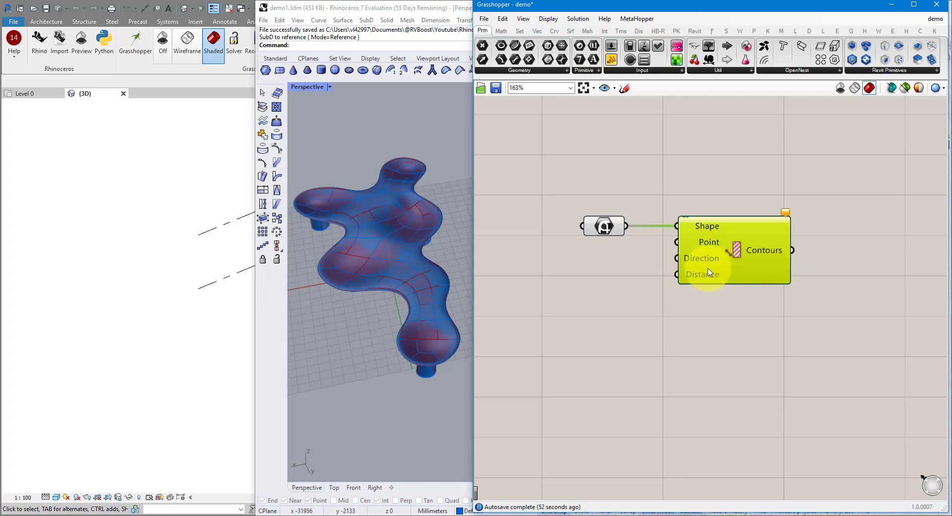
- Add a Unit X vector, connect it to the Contour component's Direction input, and align it with that input
mouse_move(706, 264)
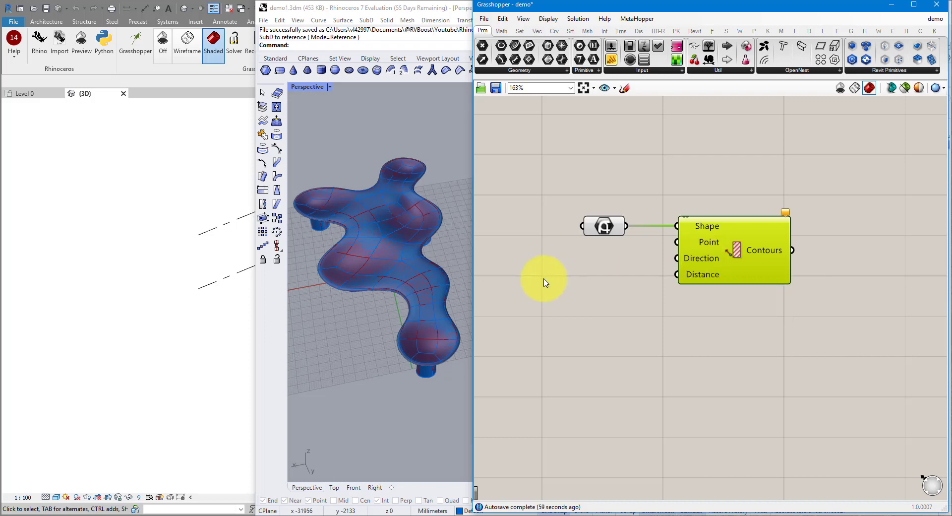
double_click(543, 282)
text(x)
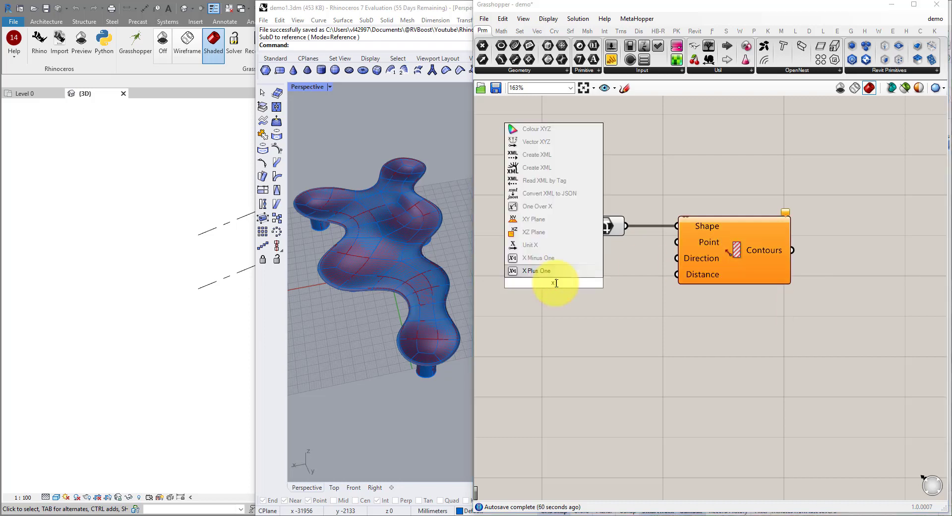
text(u)
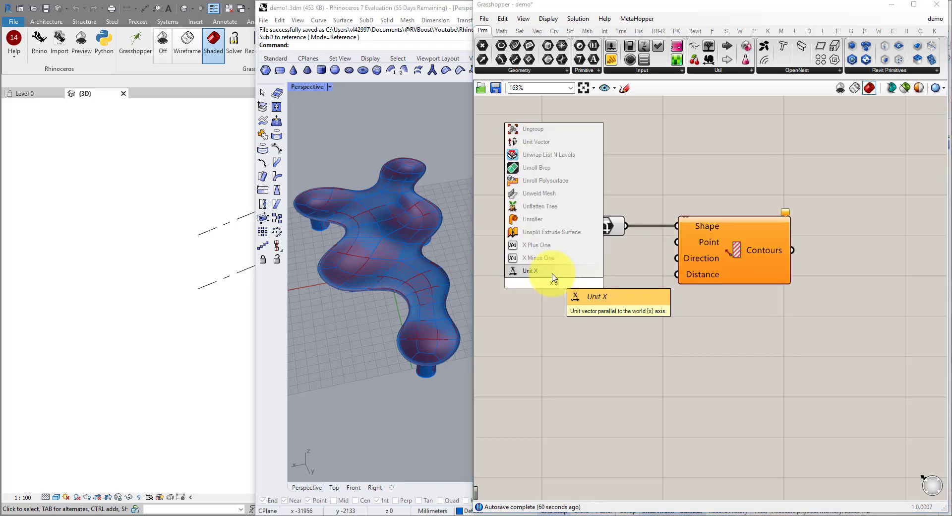
click(553, 276)
drag(552, 279, 571, 267)
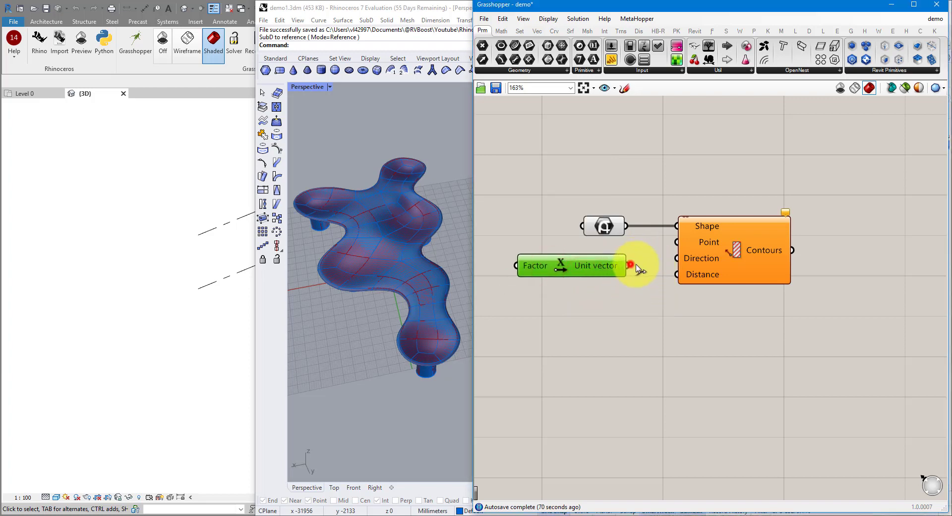
drag(630, 266, 677, 257)
drag(583, 269, 582, 266)
- Add a number slider ranging from 1500 to 10000, set it to 10000, and connect it to the Contour component's Distance input
mouse_move(713, 281)
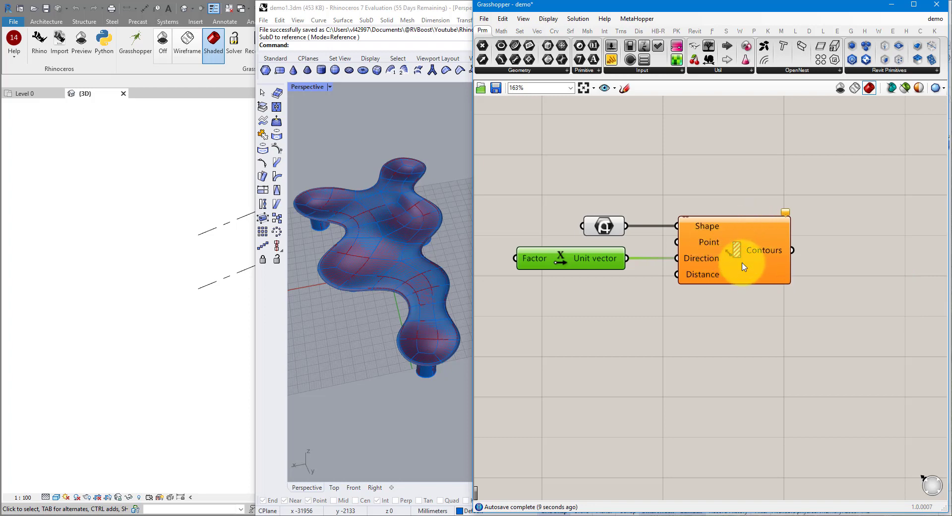
double_click(595, 326)
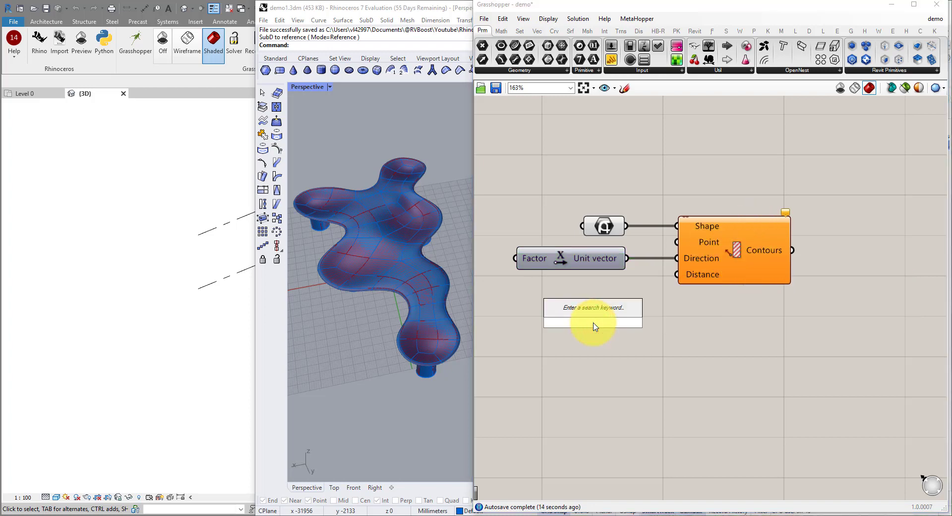
text(1500..10000)
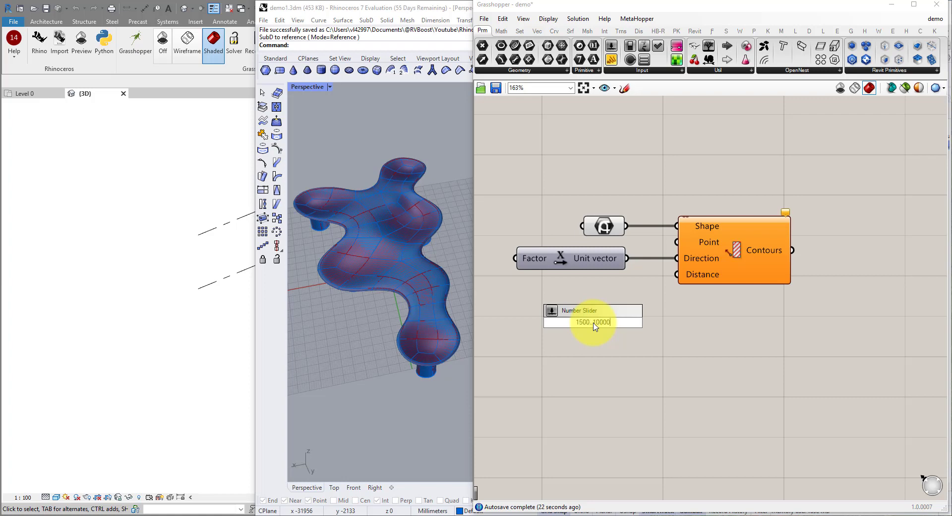
key(Return)
drag(584, 323, 676, 326)
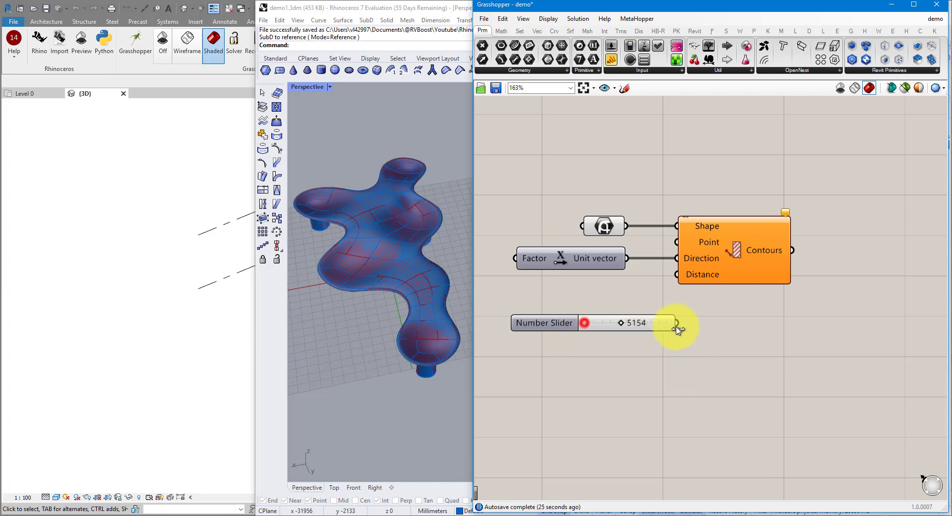
drag(573, 327, 544, 300)
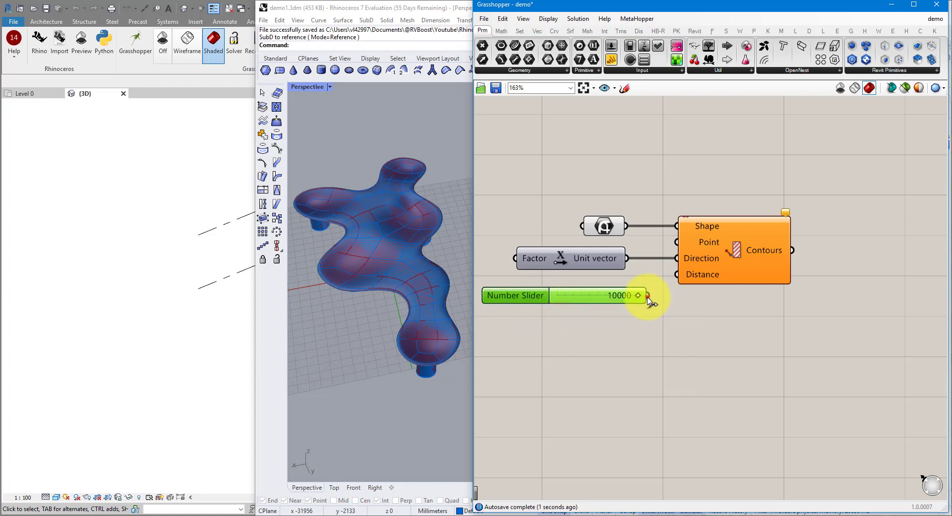
drag(647, 296, 676, 274)
click(725, 330)
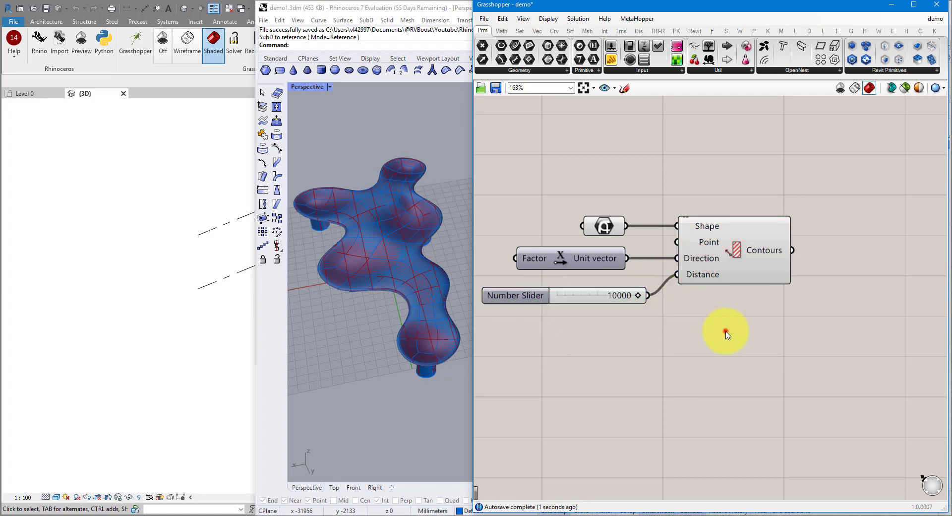
- Highlight the Contour component's output and examine the spacing of the section lines across the canopy in Rhino
click(739, 244)
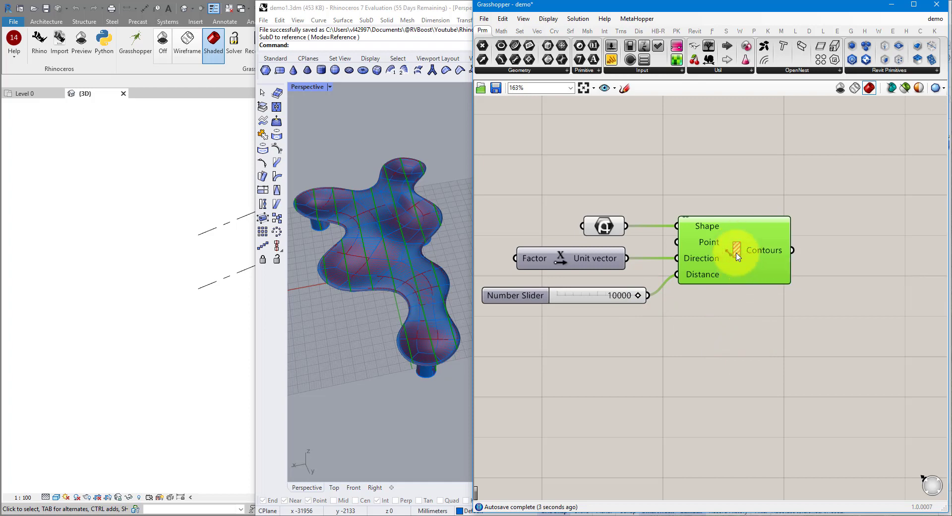
right_drag(334, 326, 472, 251)
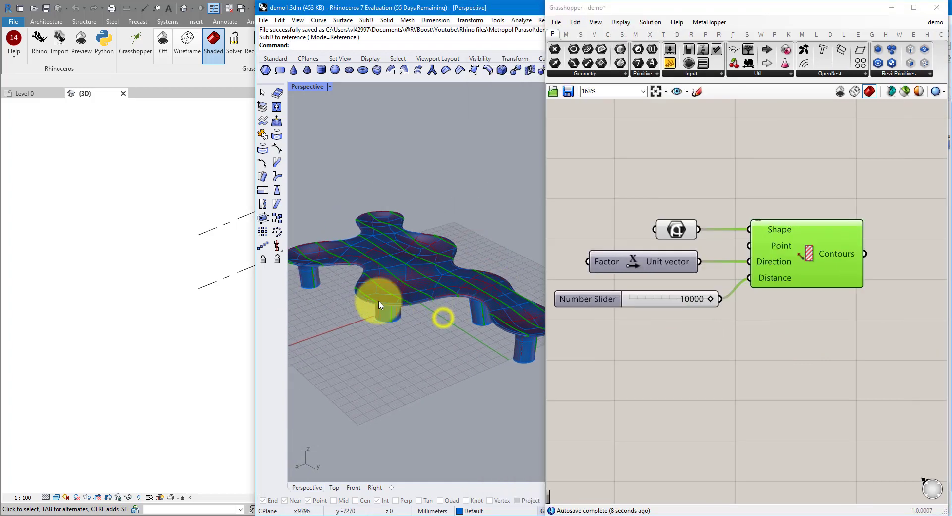
scroll(379, 304, up, 5)
right_drag(382, 302, 361, 304)
scroll(425, 311, down, 2)
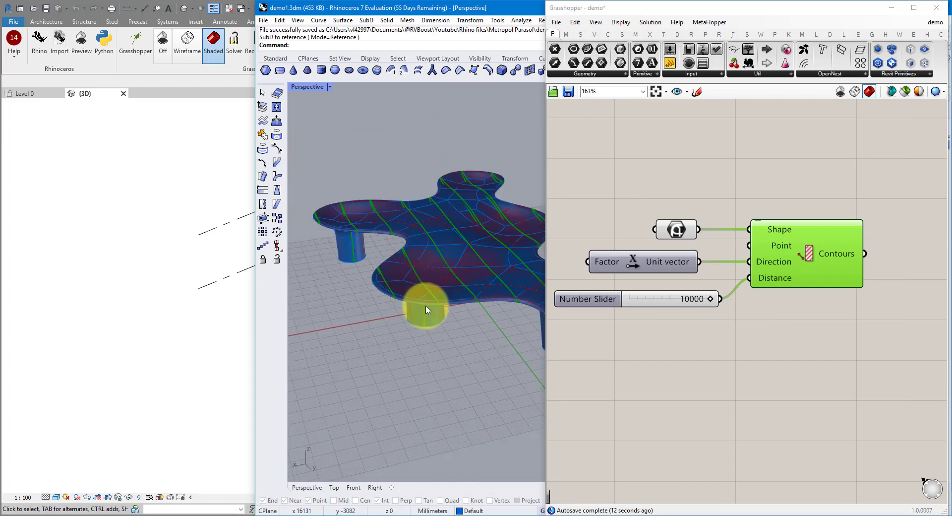
scroll(424, 309, up, 2)
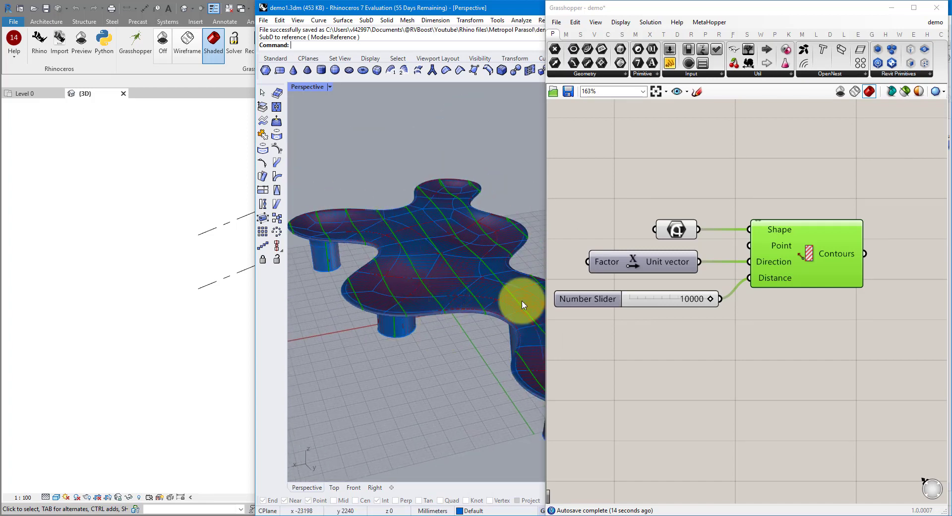
- Set the contour distance slider to 5000 and highlight the Contour component's result on the canopy
click(712, 327)
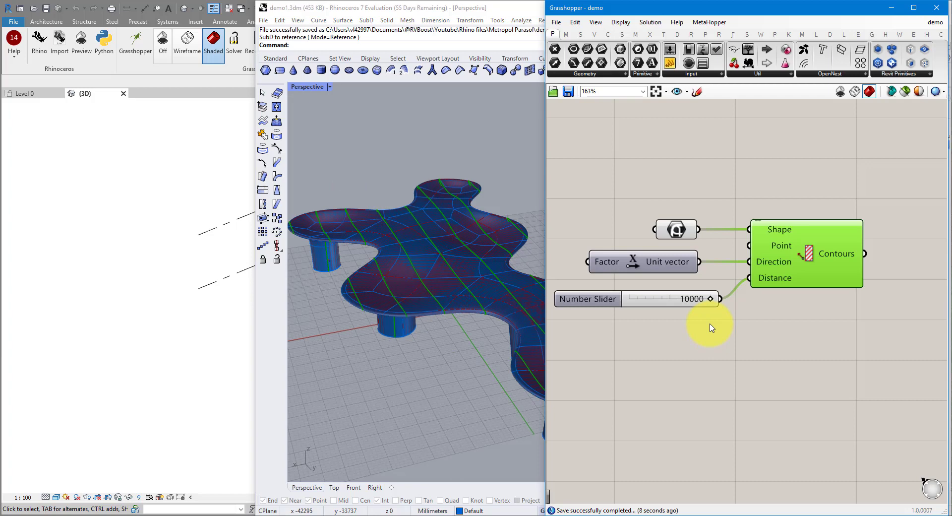
click(671, 298)
double_click(677, 299)
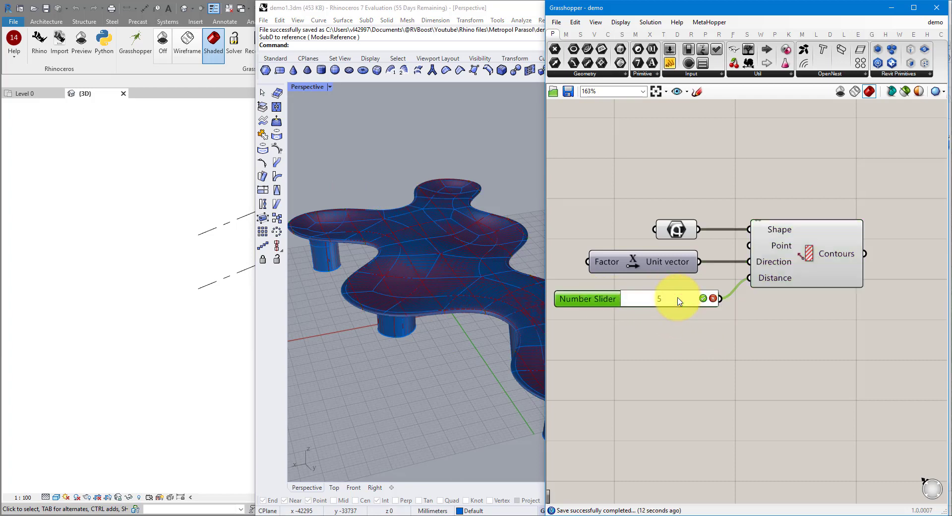
click(762, 257)
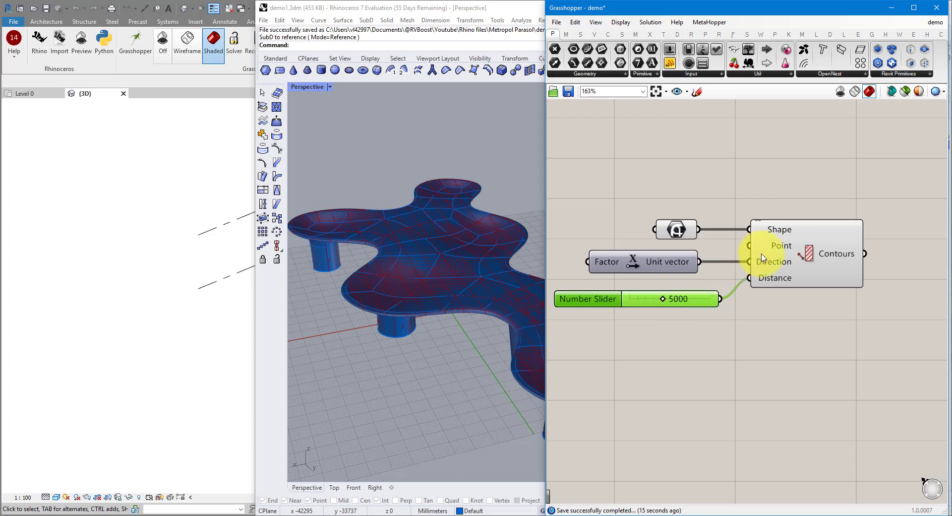
click(810, 257)
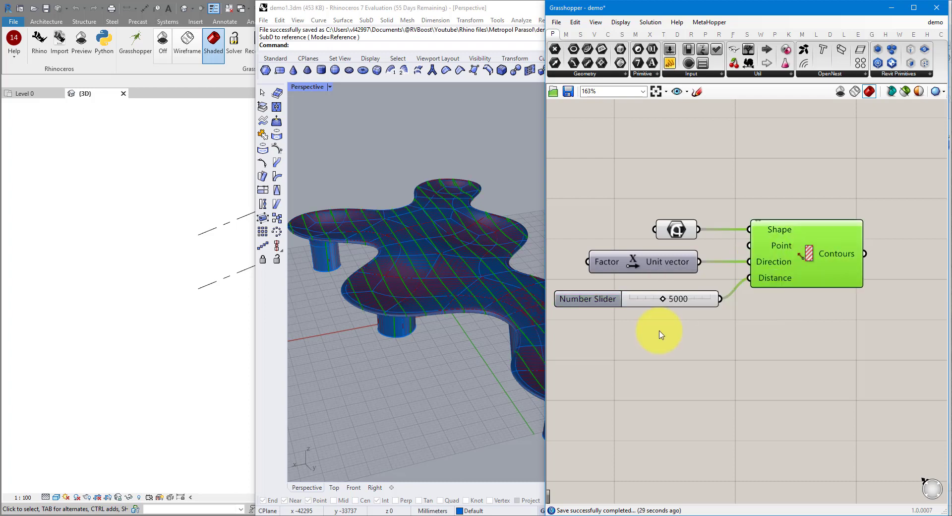
- Duplicate the Contour component with its input connections and place the copy below the original
click(839, 382)
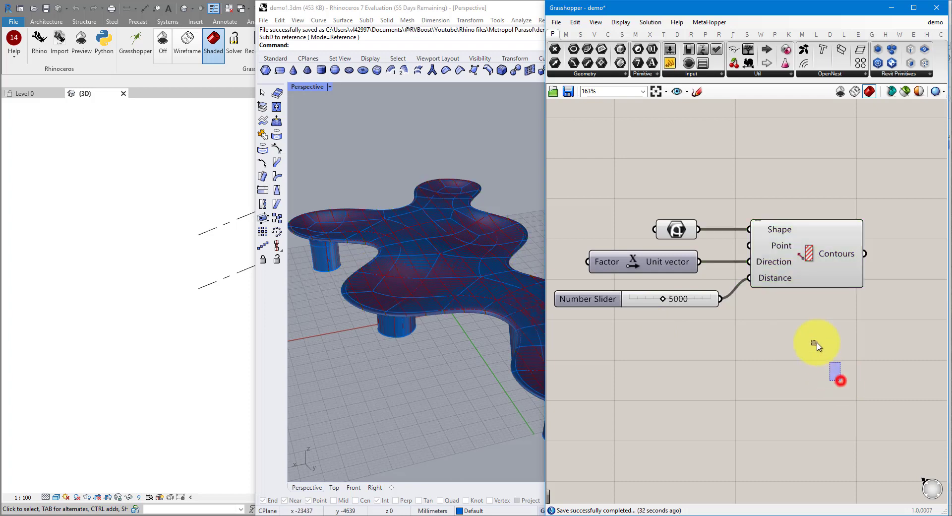
click(786, 276)
key(ctrl+c)
key(ctrl+v)
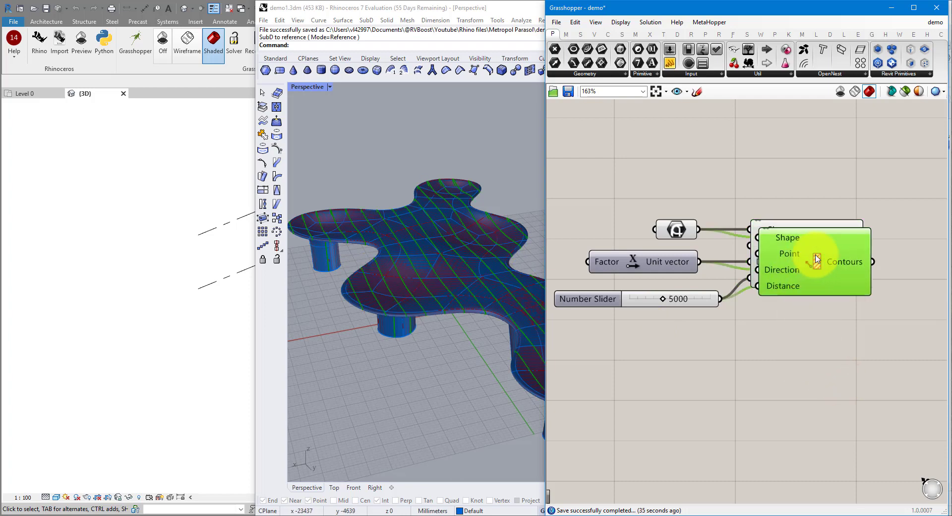
drag(817, 264, 811, 358)
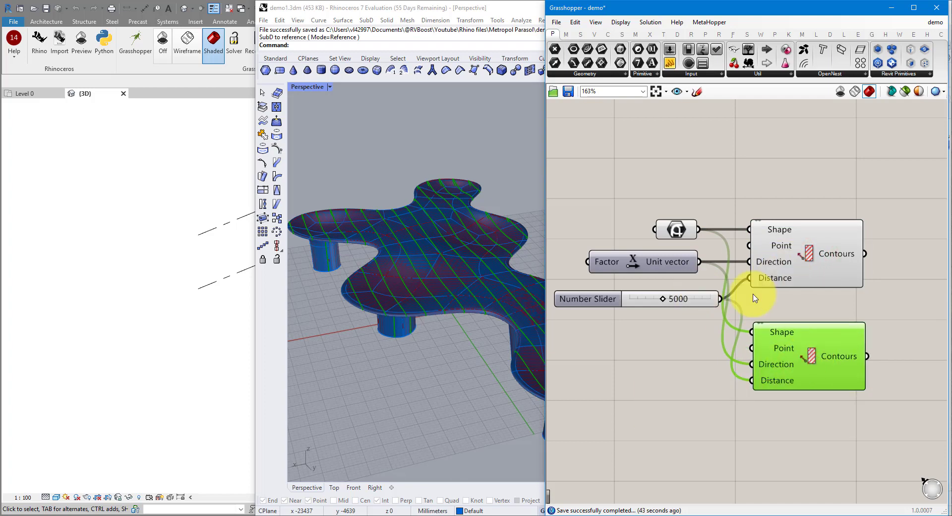
- Add a Unit Y component, connect it to the second Contour component's Direction input, and align it under the Unit X component
double_click(632, 371)
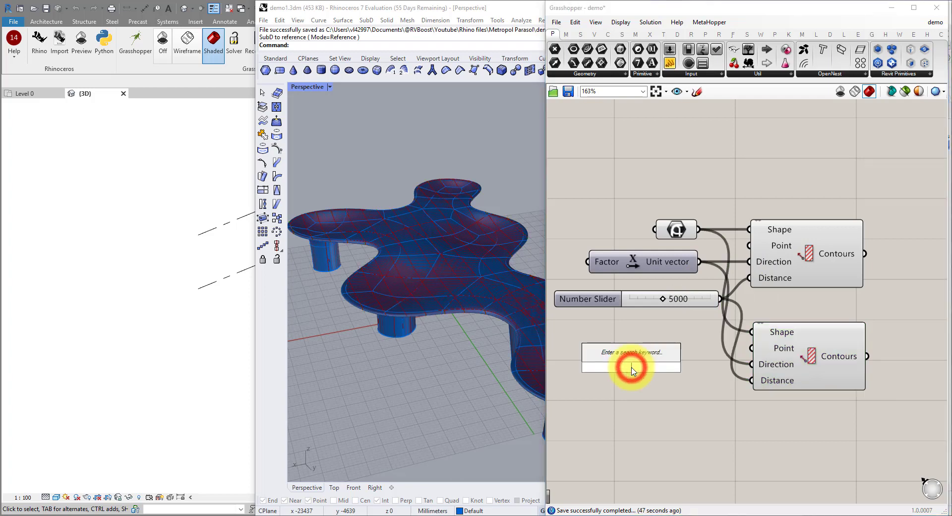
text(yn)
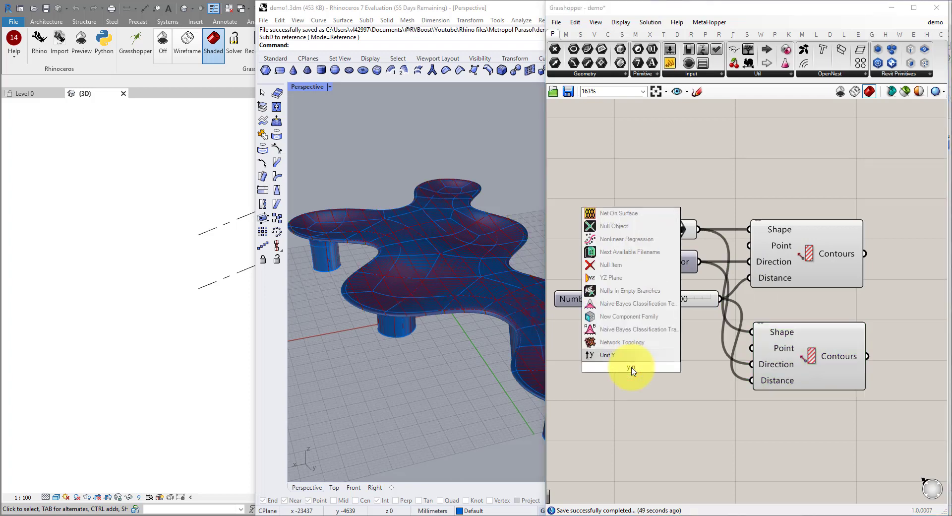
key(BackSpace)
text(u)
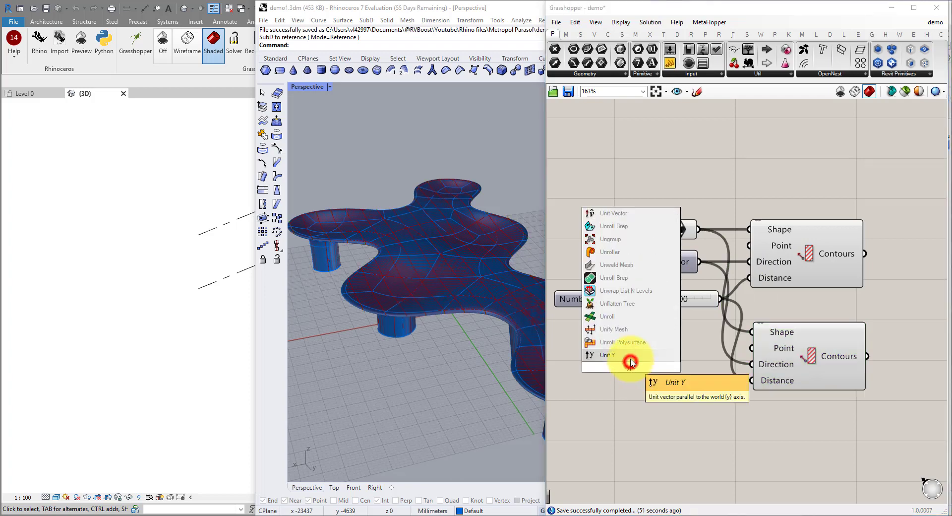
click(623, 355)
drag(688, 370, 751, 364)
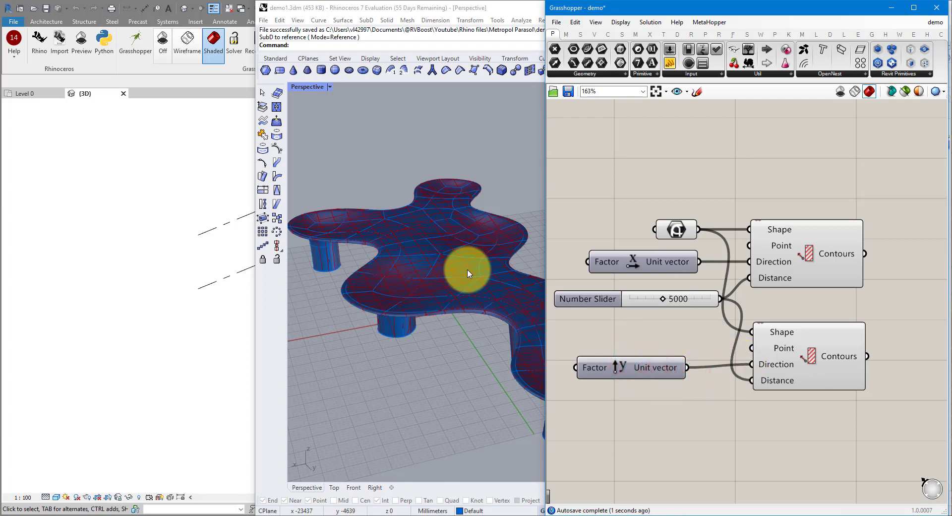
drag(661, 371, 673, 368)
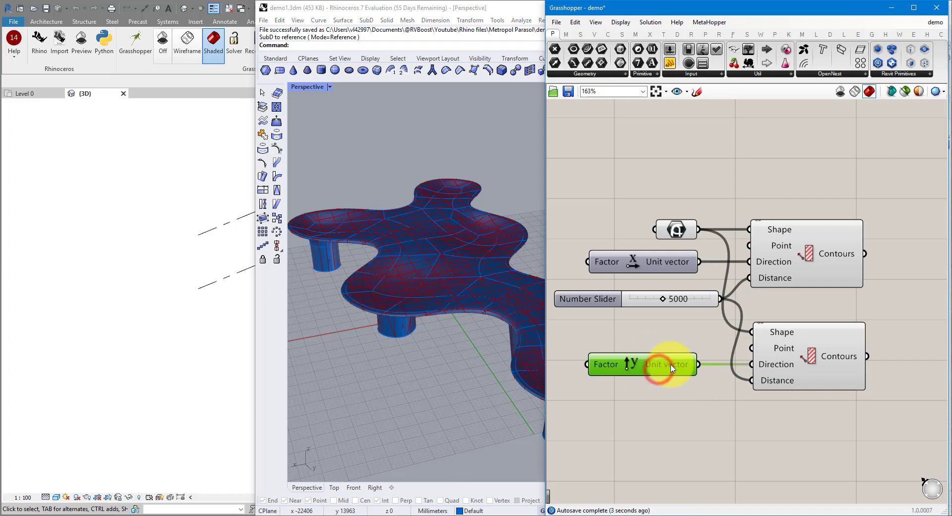
- Highlight each Contour component's result in turn and examine the crossing section lines on the canopy
right_drag(465, 247, 474, 281)
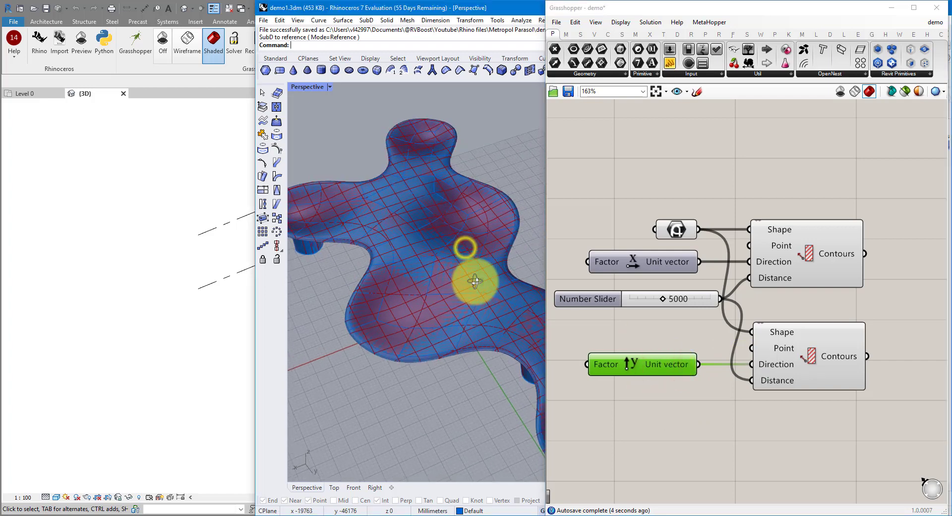
click(810, 254)
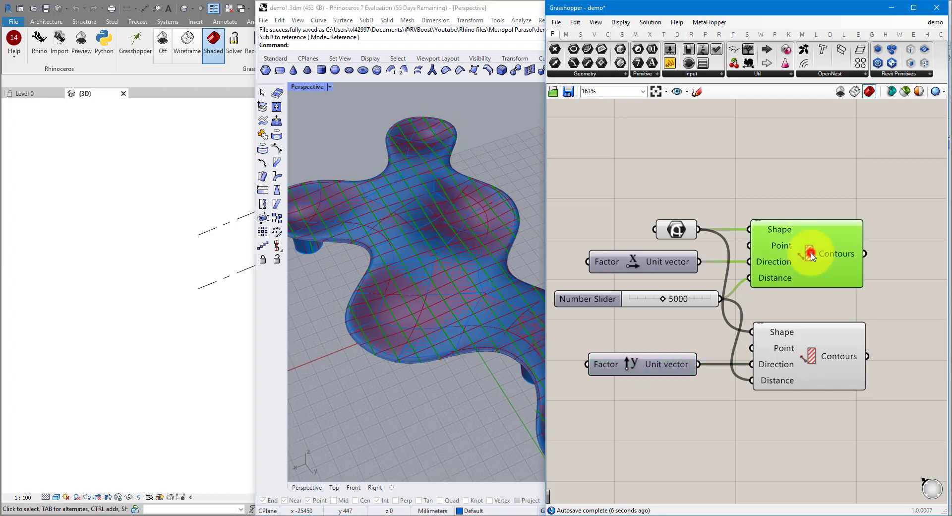
click(811, 357)
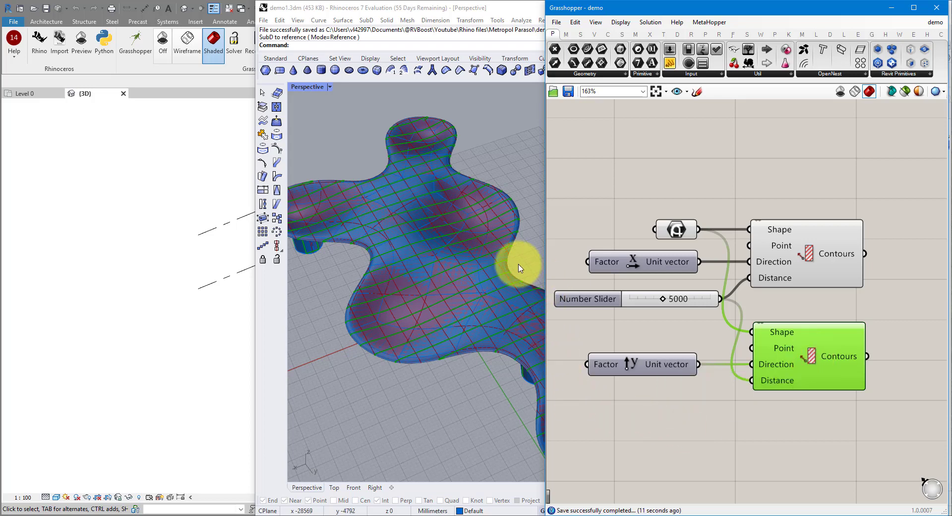
- Switch to Rhino, select the whole SubD canopy together with the point, and hide them
scroll(453, 273, down, 5)
drag(347, 183, 519, 355)
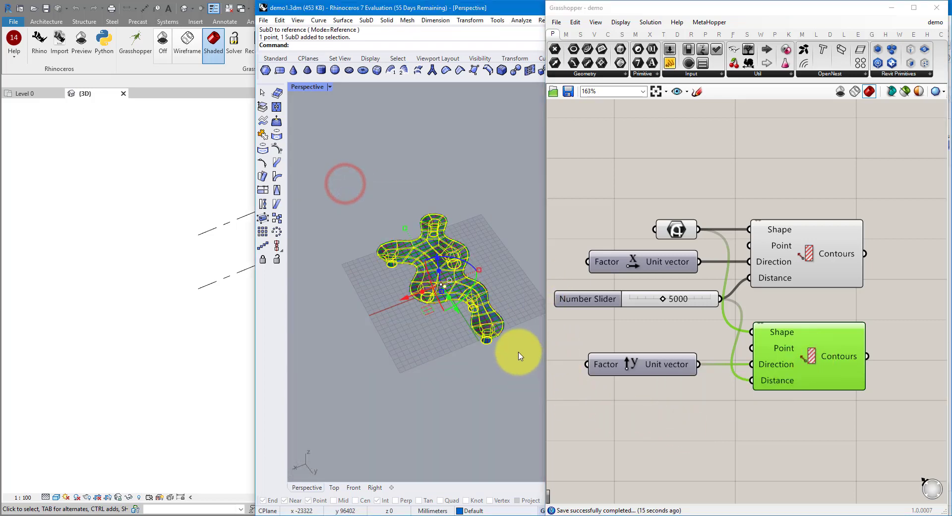
middle_click(379, 145)
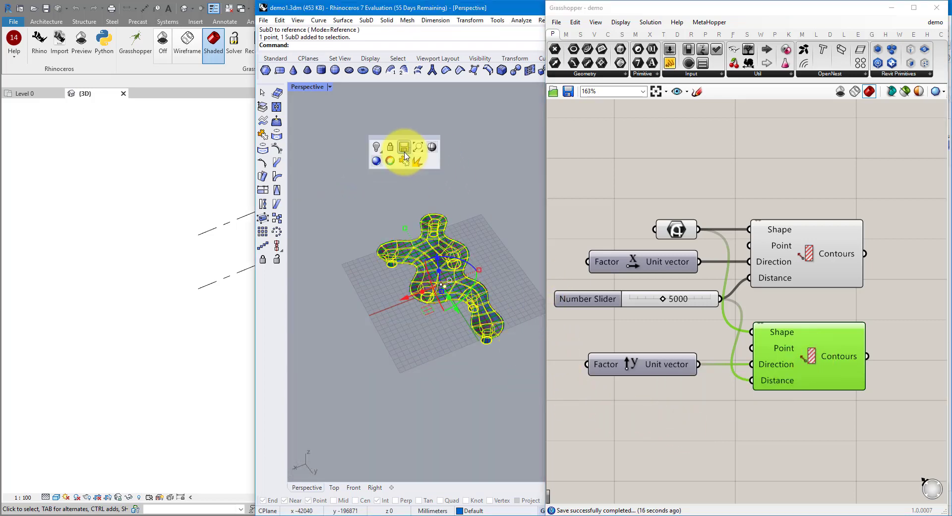
click(376, 146)
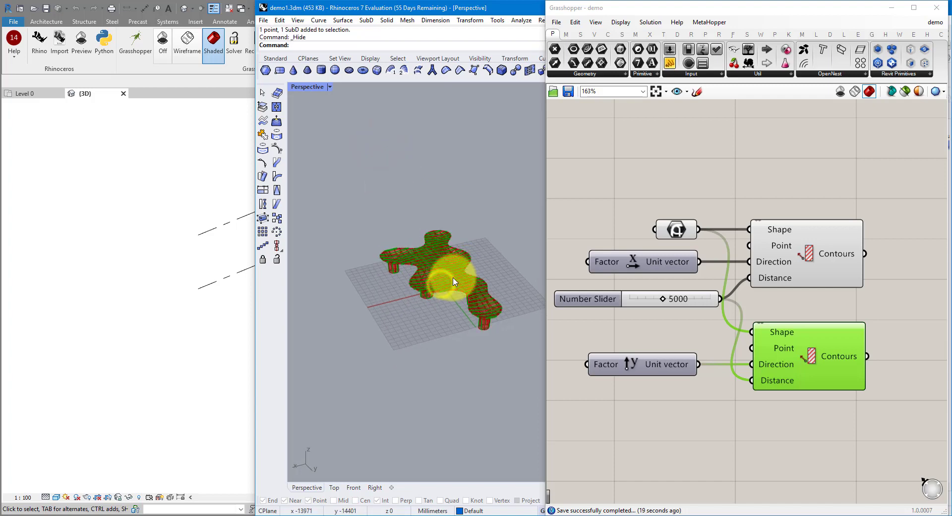
right_drag(453, 281, 369, 288)
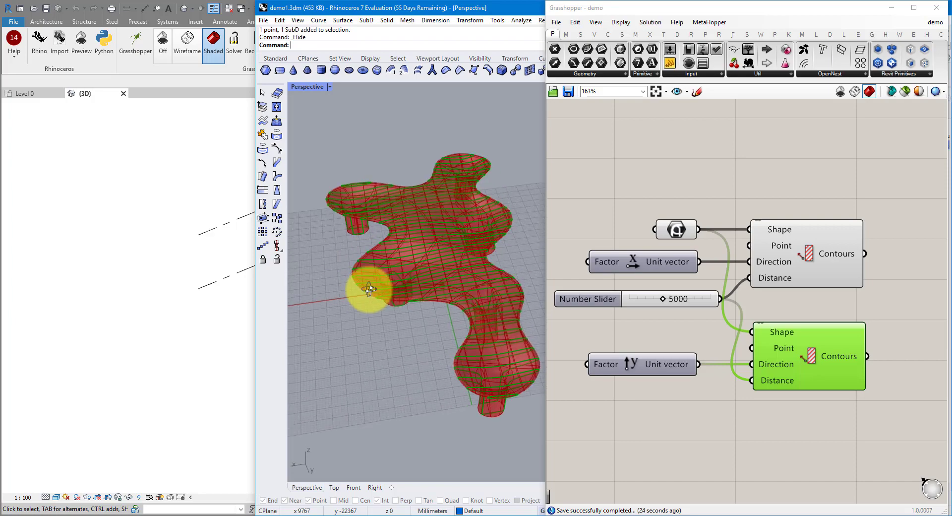
- Turn off the preview of the SubD parameter in Grasshopper so only the contour curves are displayed
click(691, 198)
click(682, 226)
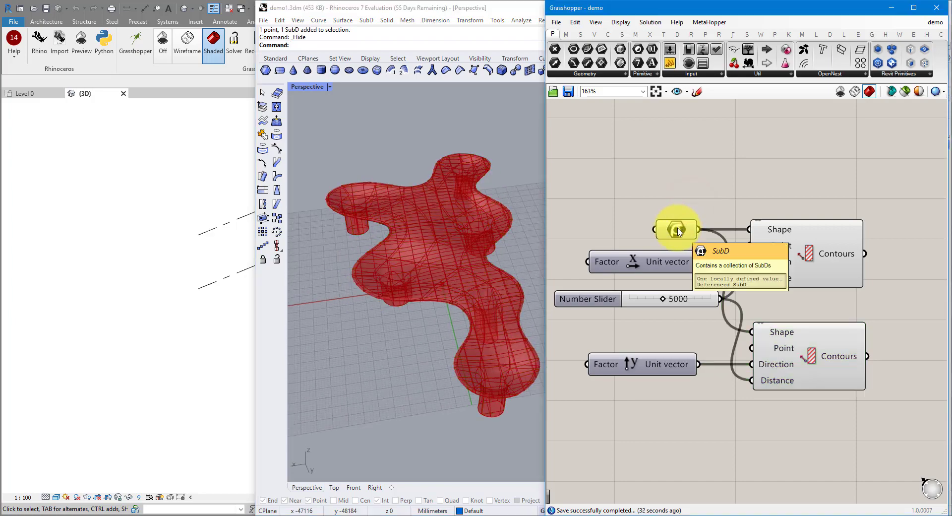
right_click(678, 231)
click(703, 246)
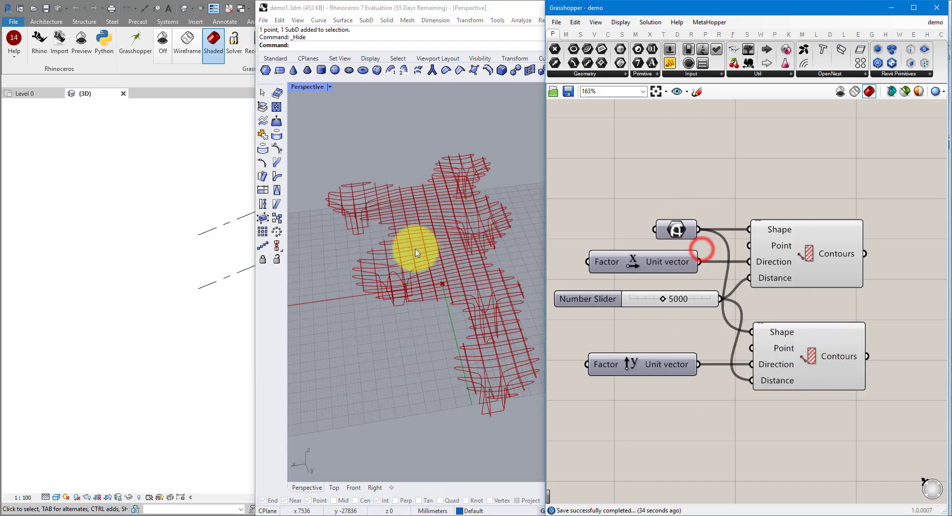
mouse_move(419, 243)
right_down()
mouse_move(453, 223)
mouse_move(403, 282)
mouse_move(440, 219)
mouse_move(551, 313)
right_up()
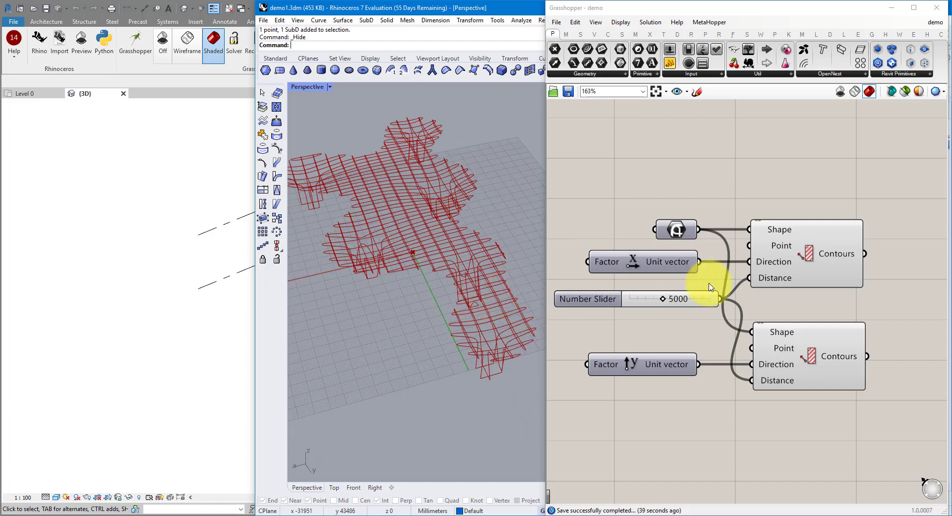
- Add a Boundary Surfaces component and connect the first Contour component's Contours output to its Edges input
right_drag(946, 278, 798, 263)
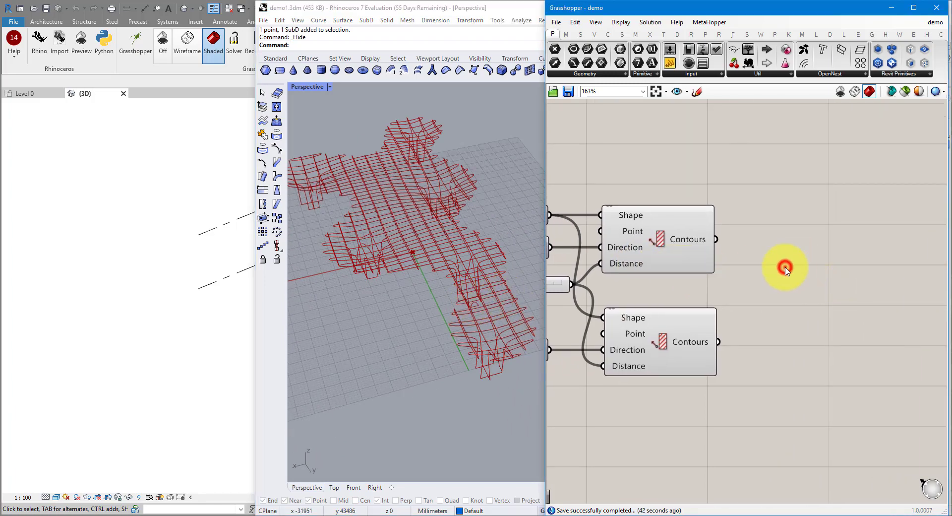
double_click(784, 268)
text(noundar)
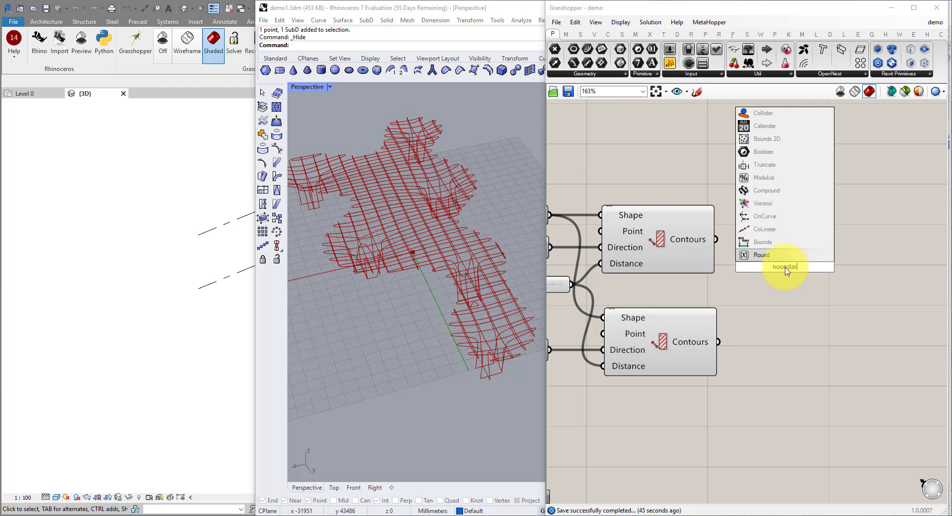
text(y surfa)
key(Home)
key(Delete)
text(b)
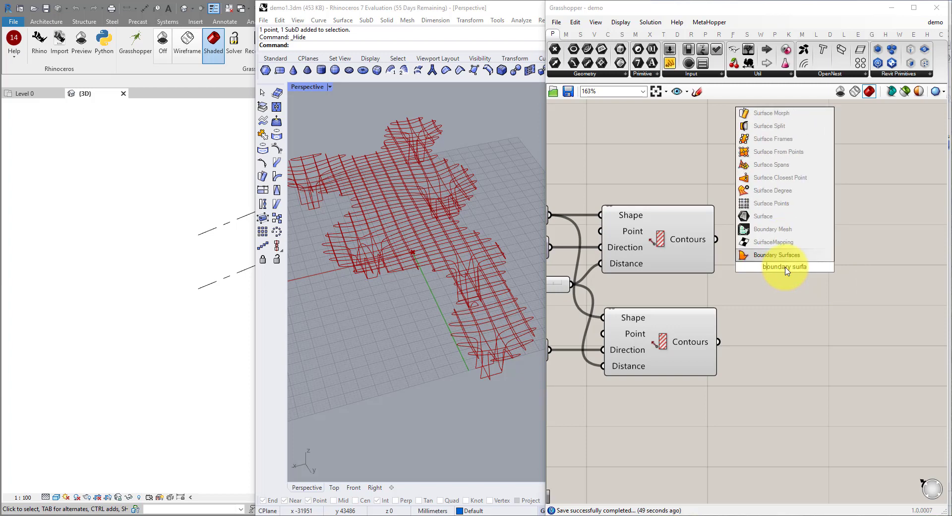
click(773, 255)
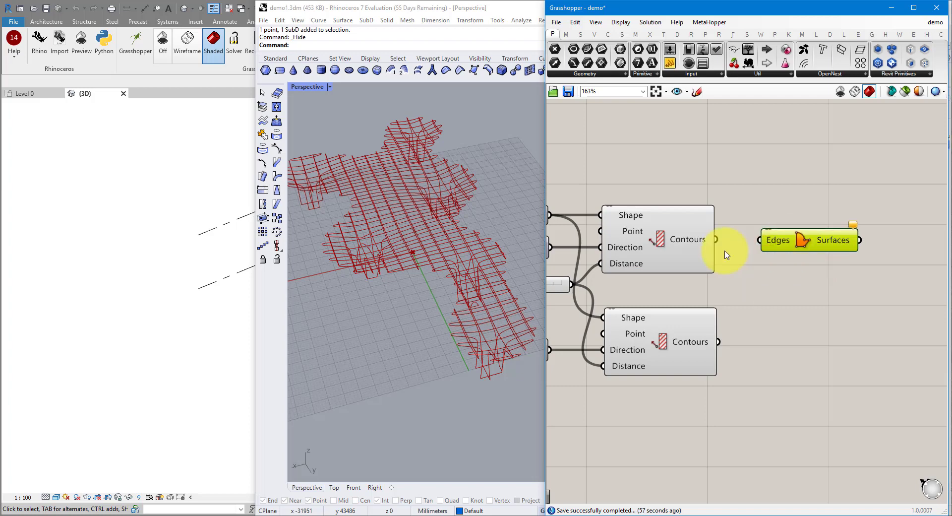
drag(725, 251, 759, 239)
scroll(440, 276, up, 5)
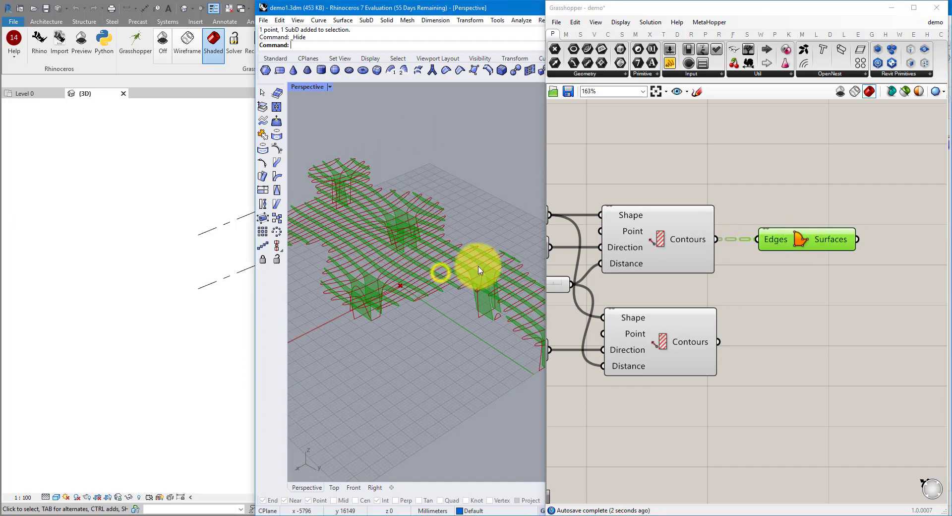
scroll(464, 294, down, 5)
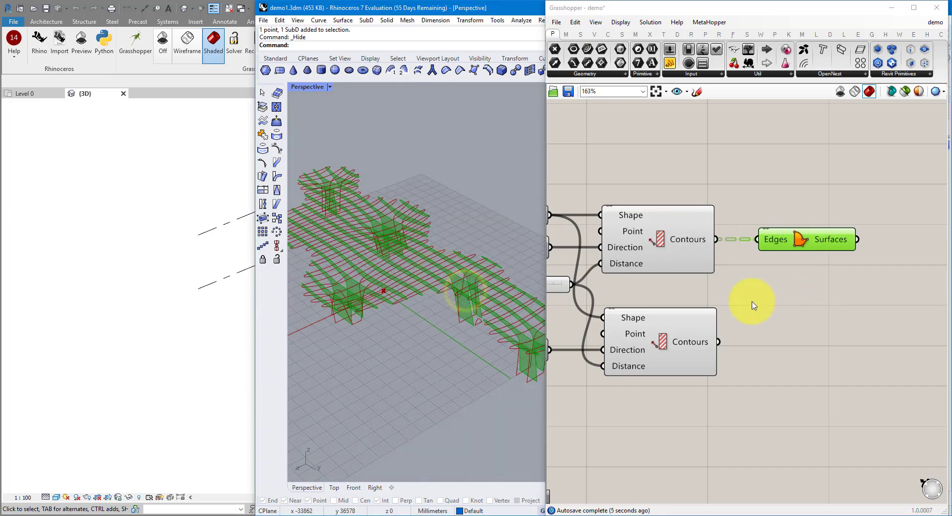
- Add an Extrude component and connect the Boundary Surfaces output to its Base input
scroll(748, 302, down, 3)
right_drag(748, 298, 694, 298)
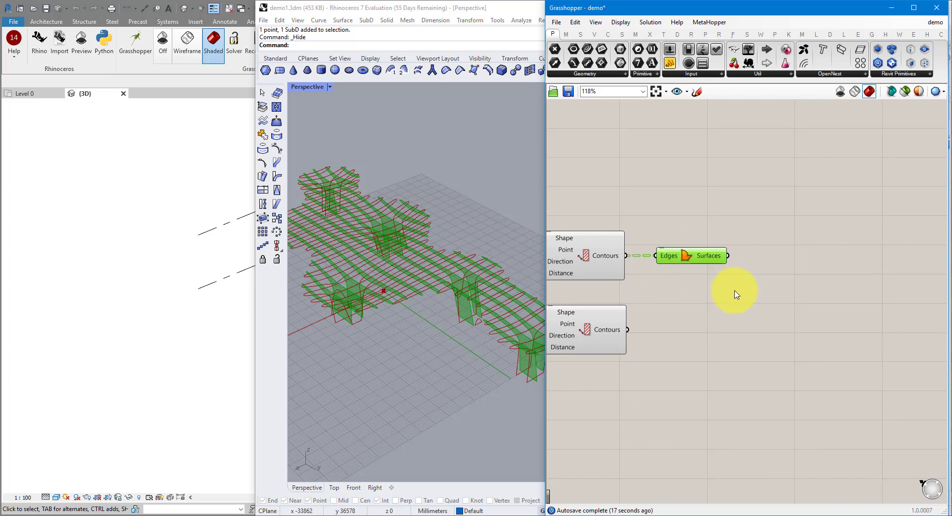
double_click(751, 297)
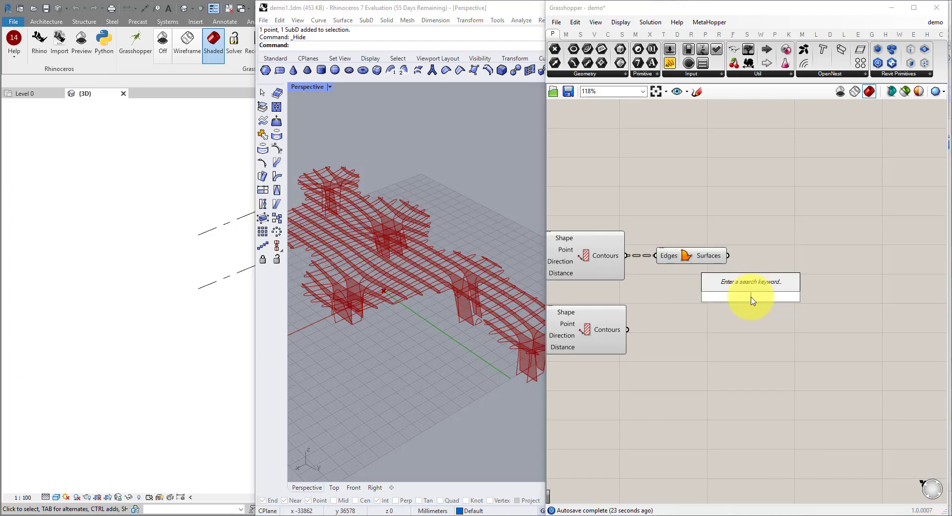
text(extrude)
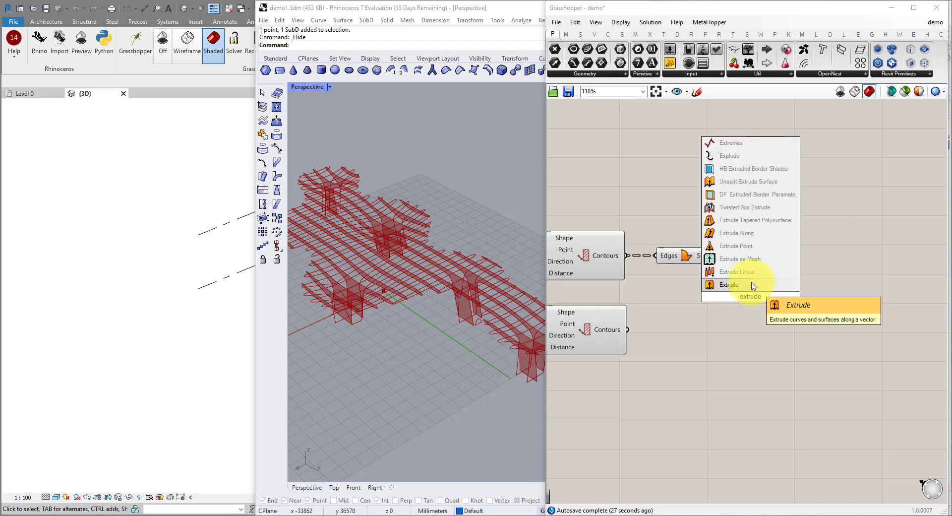
click(753, 285)
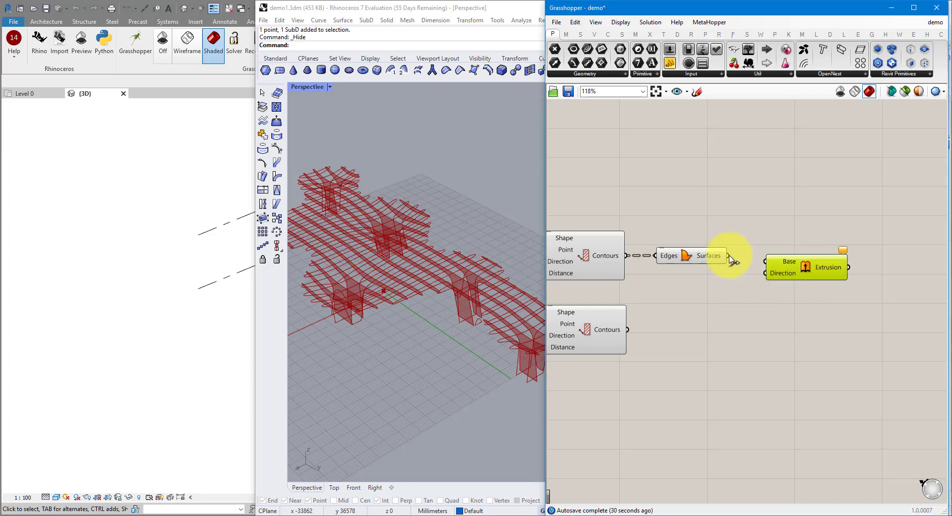
drag(753, 263, 765, 261)
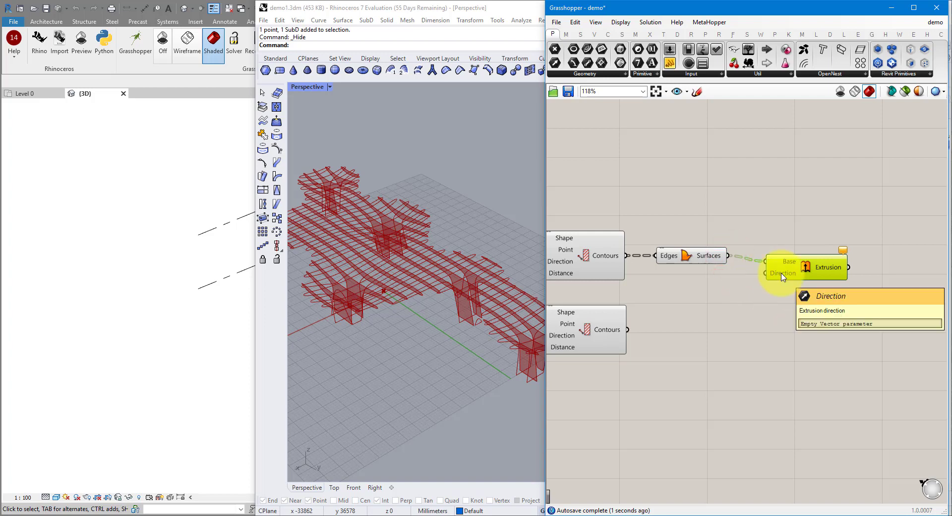
- Add an Amplitude component below Boundary Surfaces and connect the Unit X vector to its Vector input
click(558, 250)
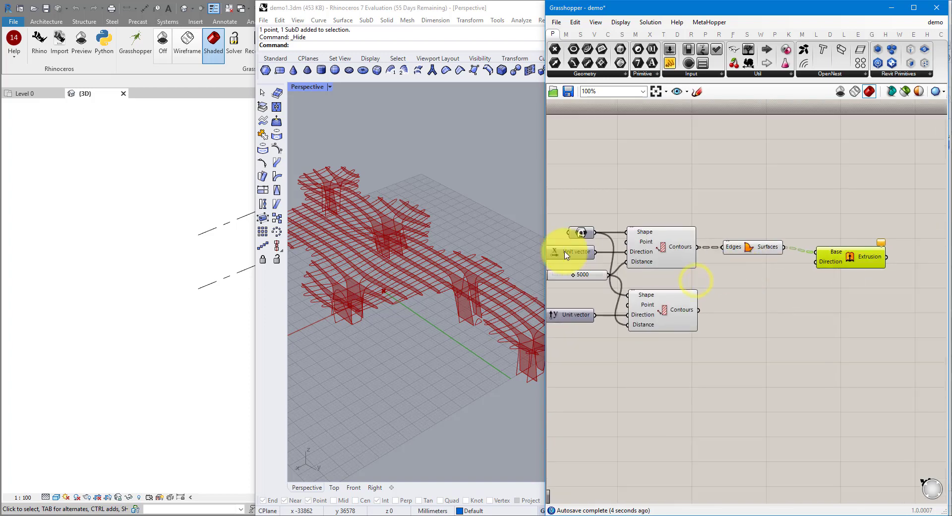
scroll(768, 287, down, 1)
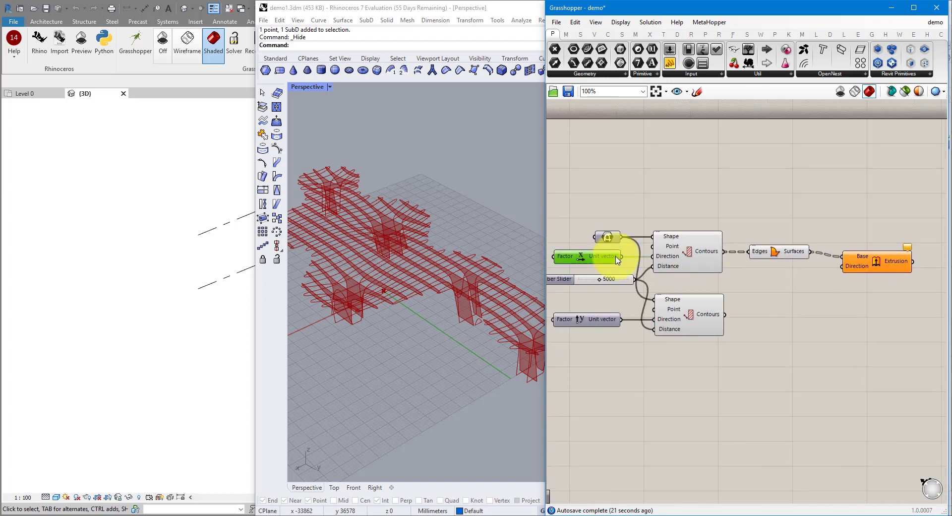
mouse_move(601, 258)
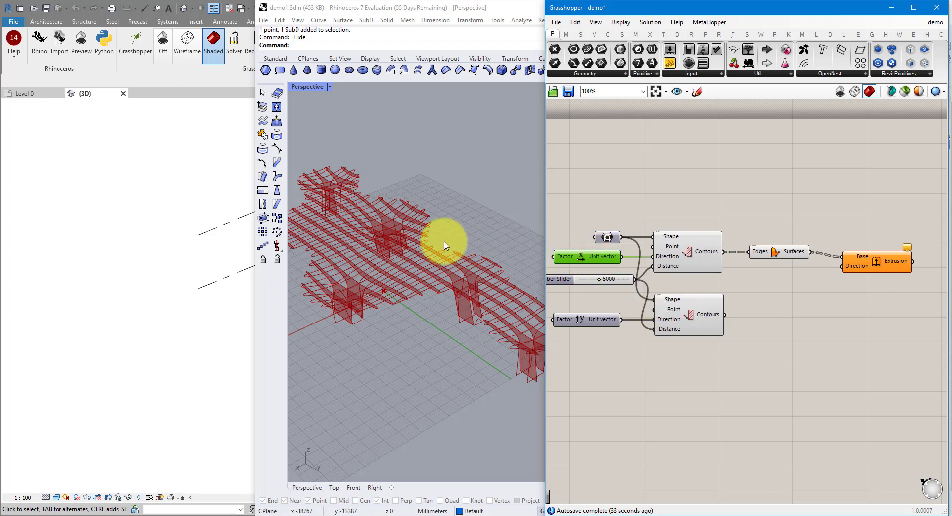
double_click(776, 270)
text(a)
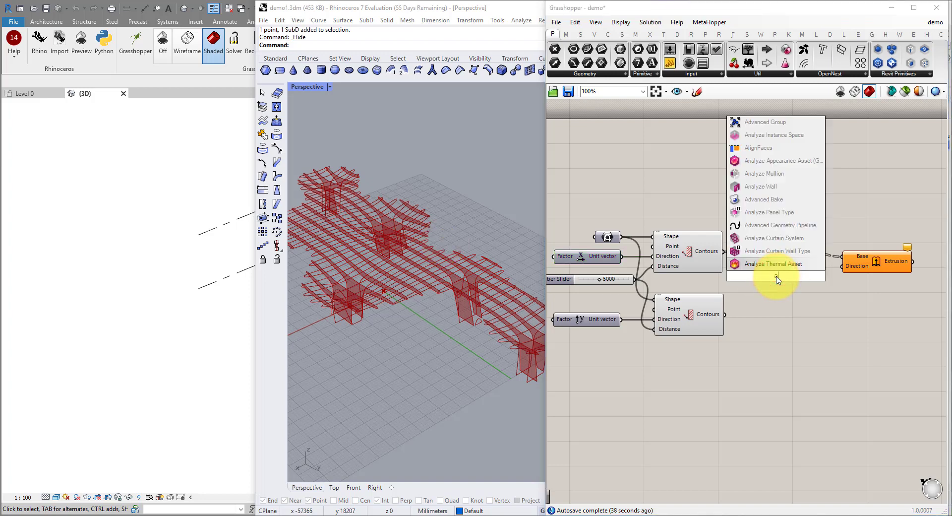
text(mpl)
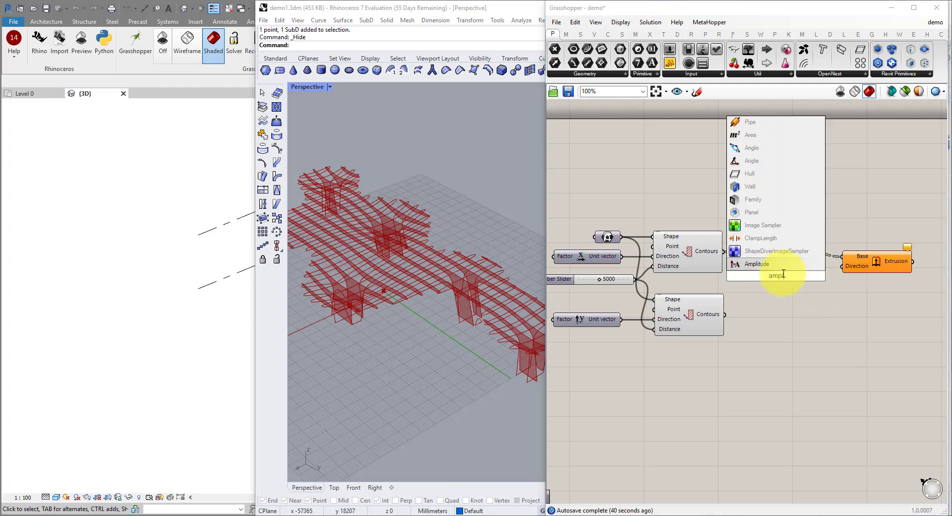
click(757, 264)
click(786, 276)
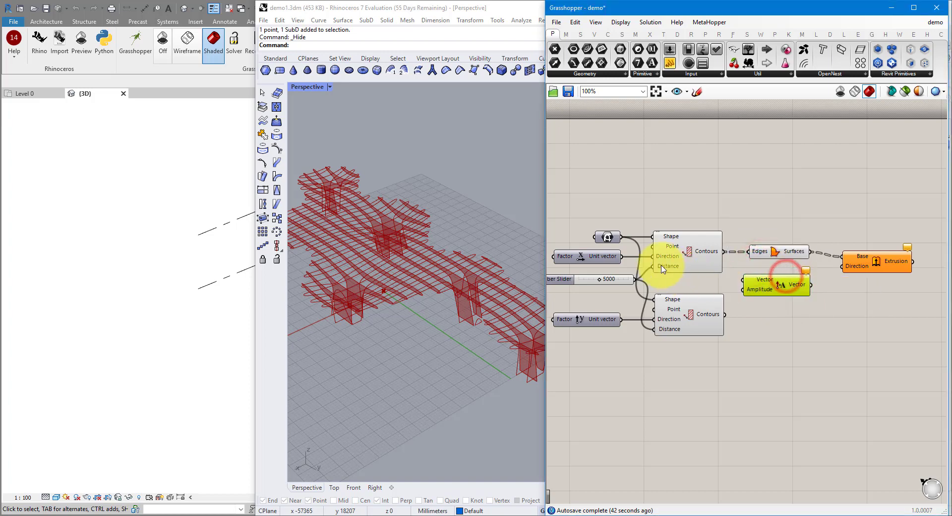
drag(620, 256, 743, 280)
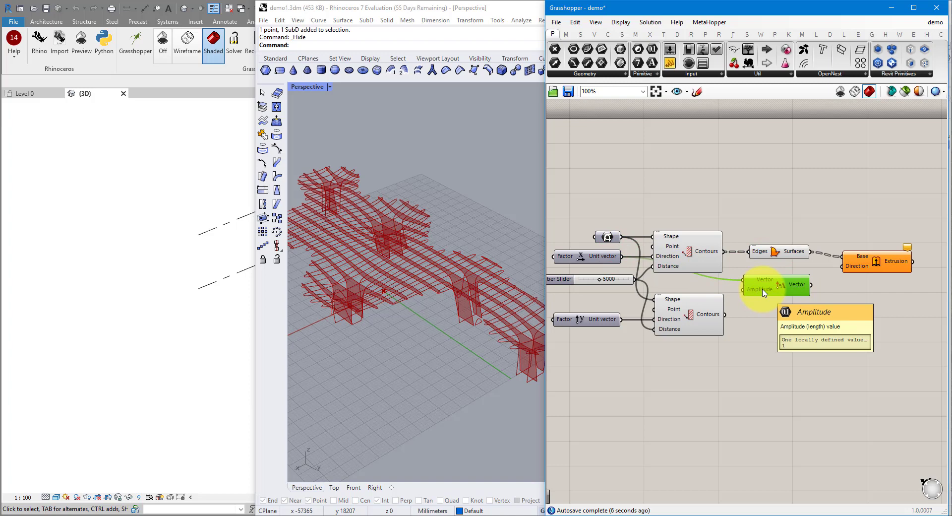
- Add a panel containing the value 100 below the Unit Y component
double_click(603, 360)
text("10)
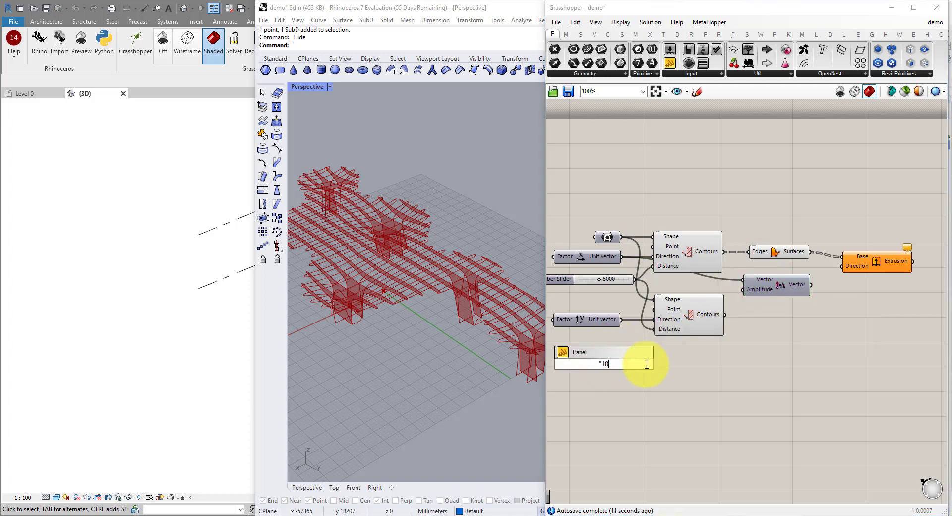
text(0)
key(Return)
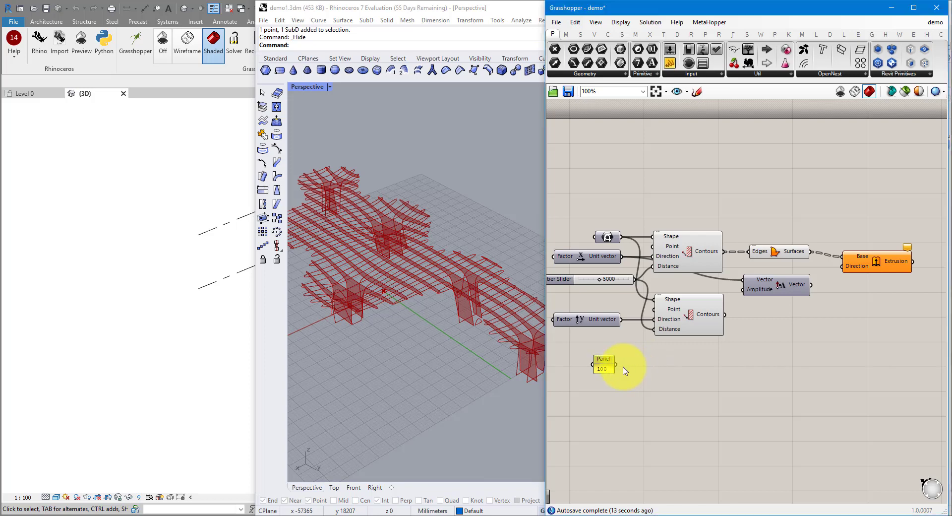
- Connect the 100 panel to the Amplitude input and the Amplitude component's Vector output to the Extrude component's Direction input
drag(616, 366, 743, 290)
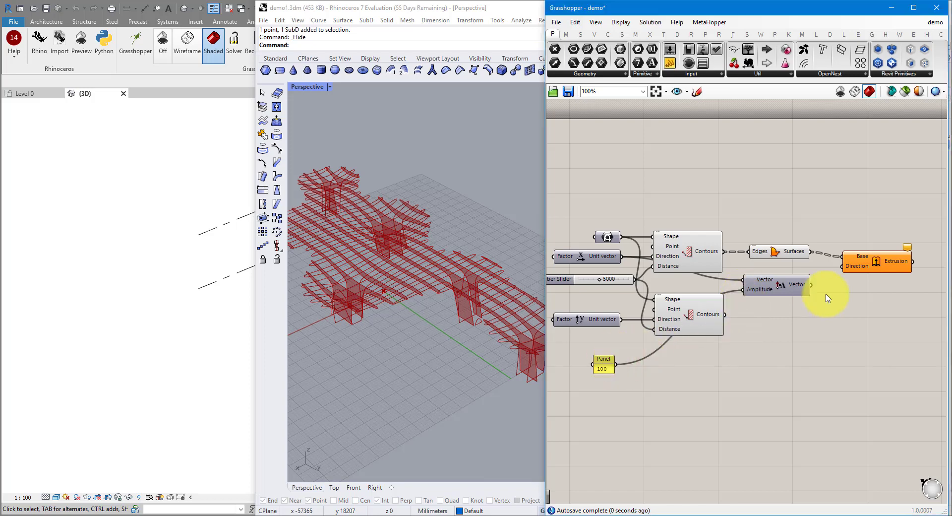
drag(812, 285, 872, 267)
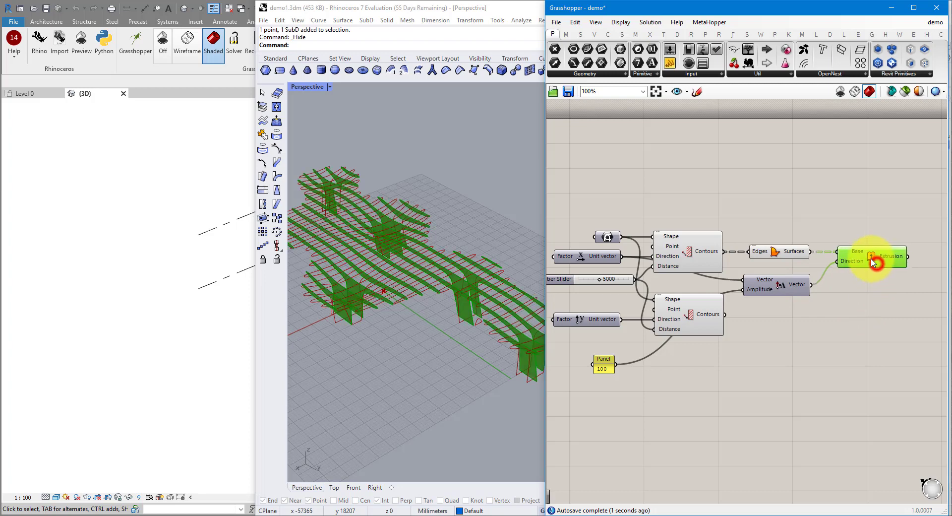
click(498, 267)
scroll(495, 268, up, 10)
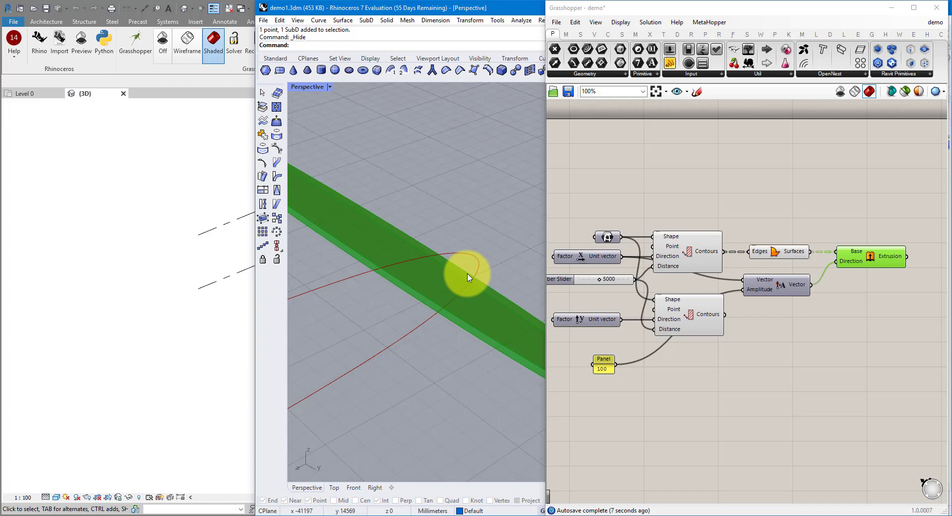
scroll(477, 243, down, 8)
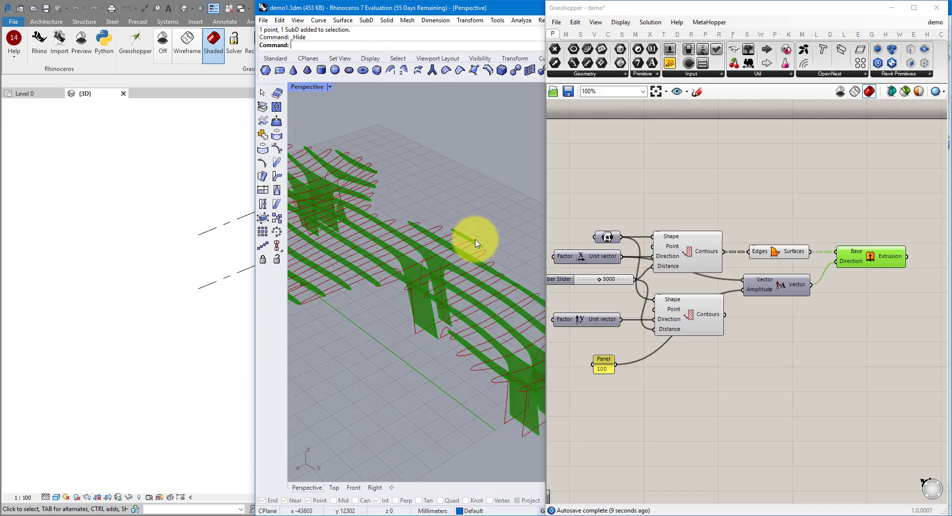
- Switch to Revit, close and reopen the default 3D view, and inspect the Grasshopper canopy preview
click(176, 201)
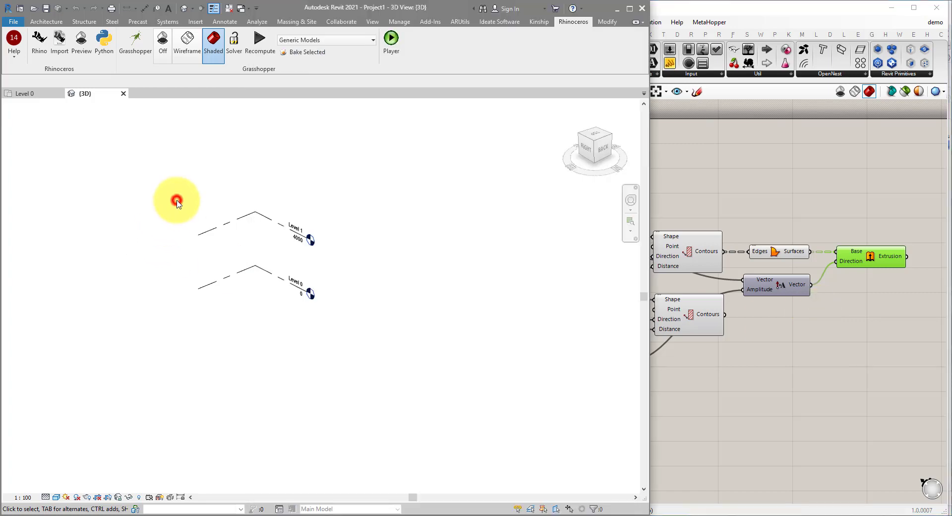
right_click(318, 208)
click(357, 329)
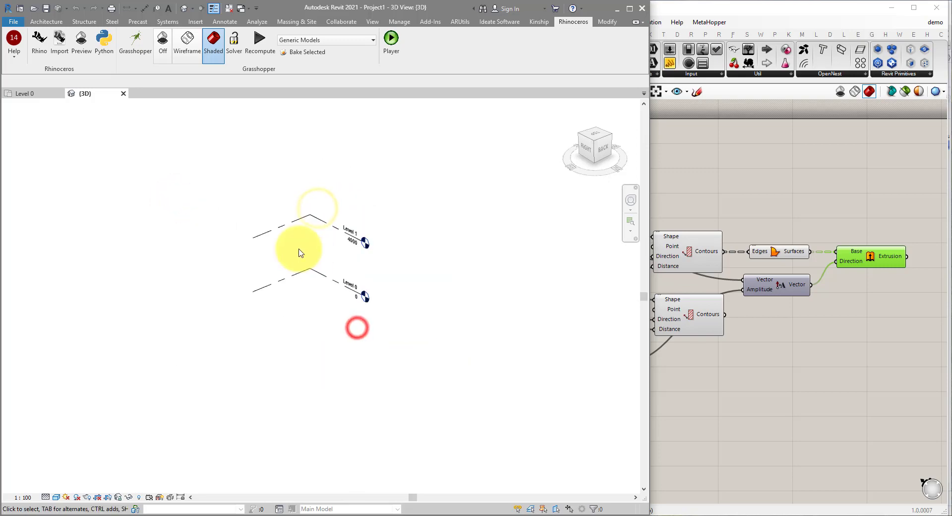
click(123, 93)
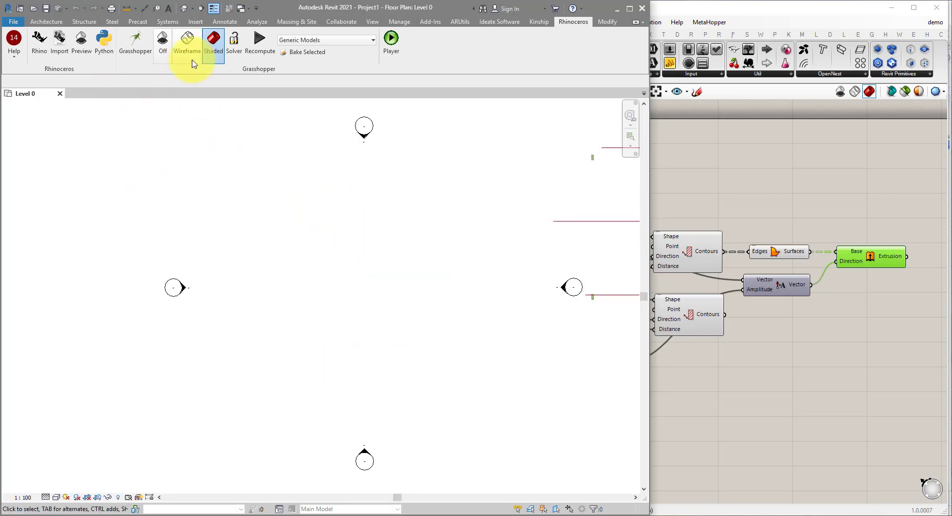
click(183, 8)
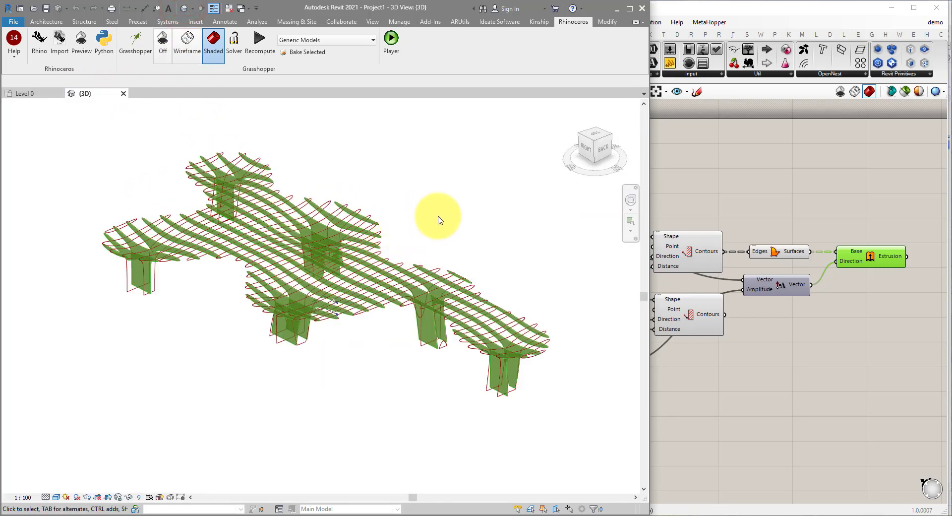
shift+middle_drag(436, 216, 385, 240)
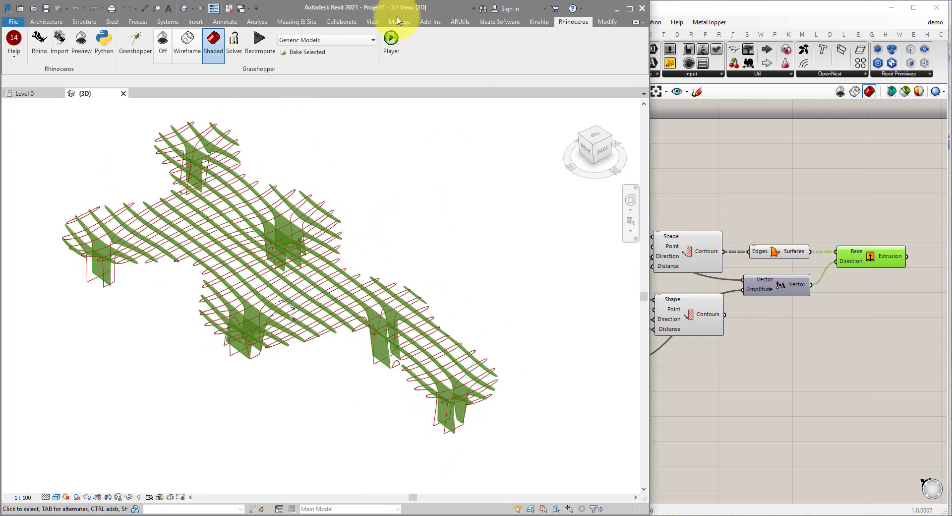
- Hide the Rhino window and resize Revit and Grasshopper to sit side by side
double_click(354, 9)
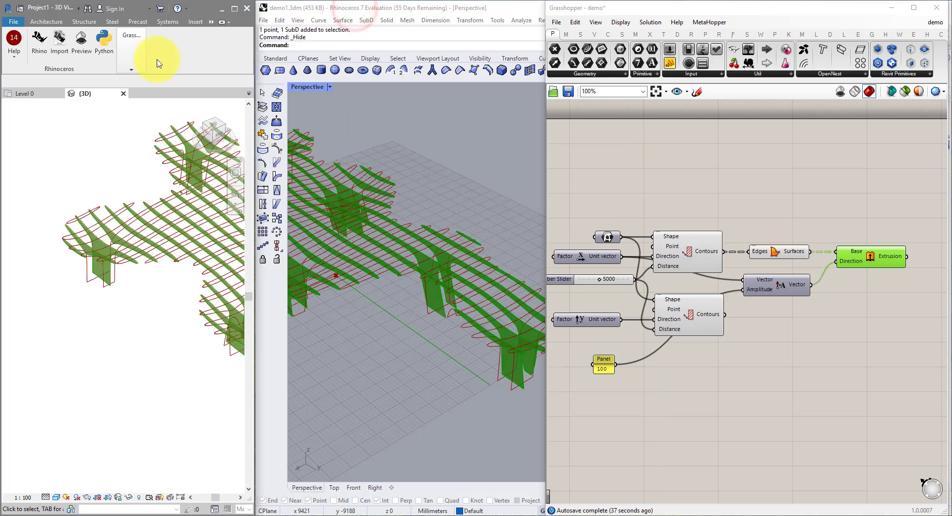
drag(254, 44, 546, 95)
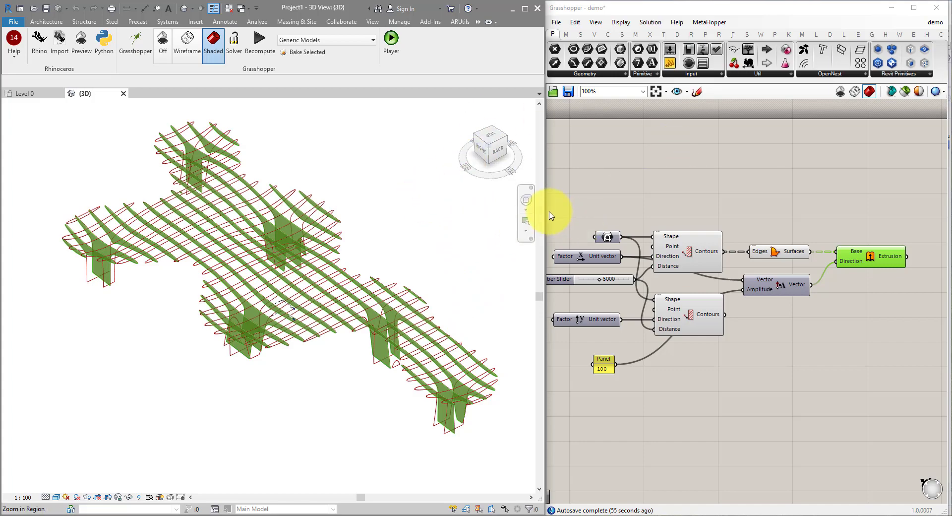
scroll(357, 276, up, 3)
scroll(794, 223, down, 2)
right_click(822, 219)
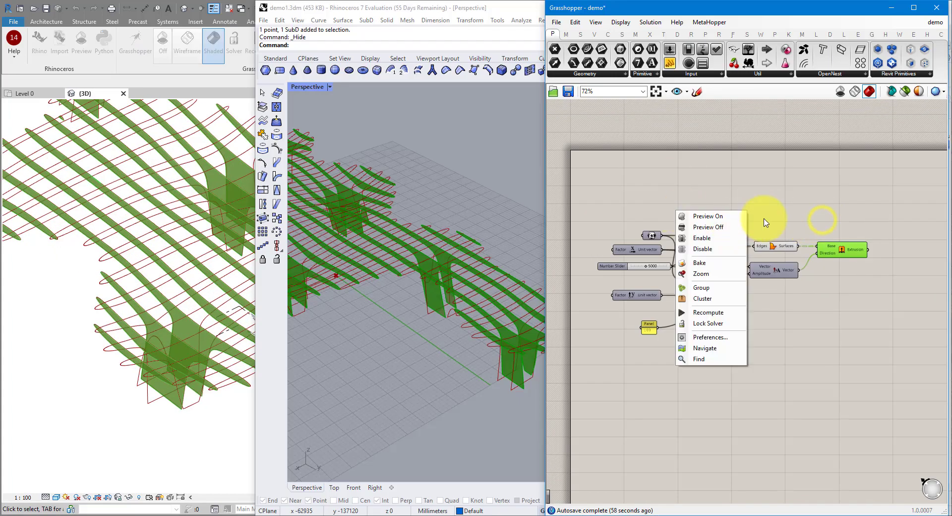
click(482, 8)
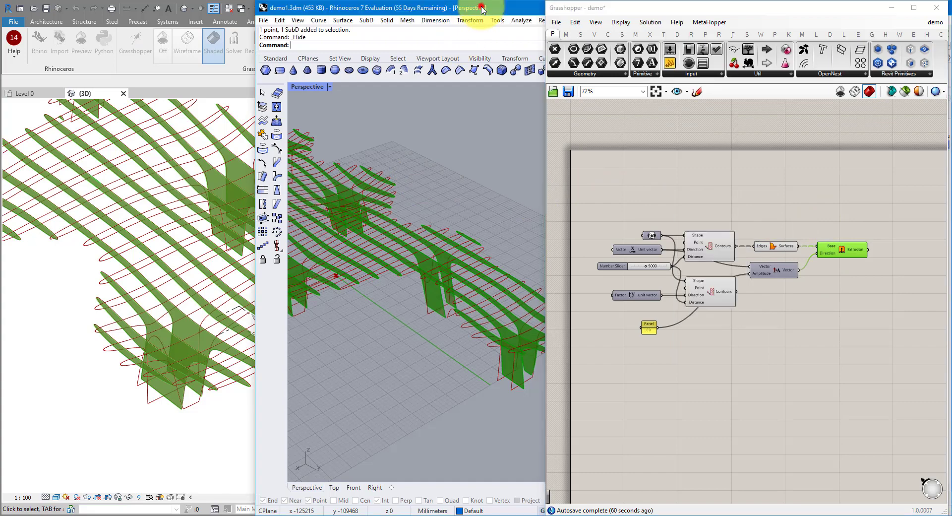
right_click(506, 8)
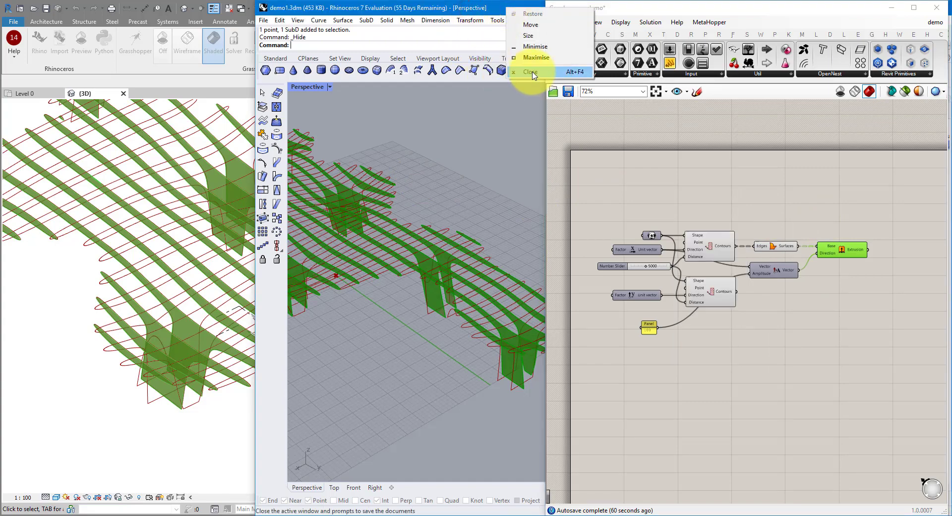
click(530, 72)
drag(545, 154, 457, 212)
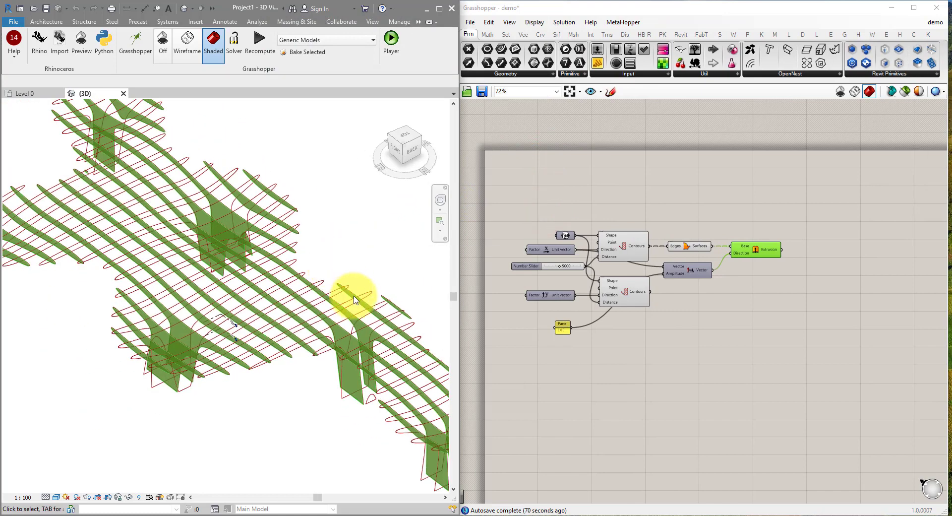
- Add an Add Geometry DirectShape component beside the Extrude component on the Grasshopper canvas
scroll(769, 252, up, 4)
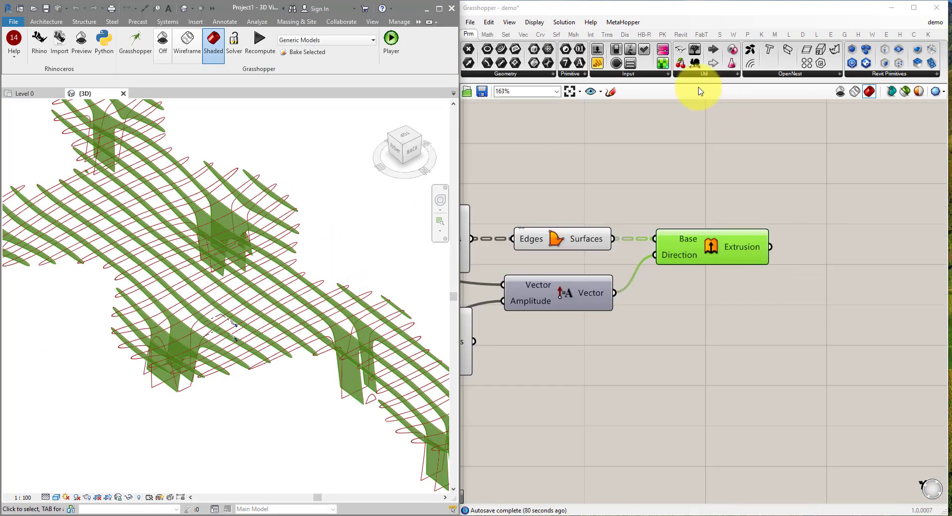
click(680, 34)
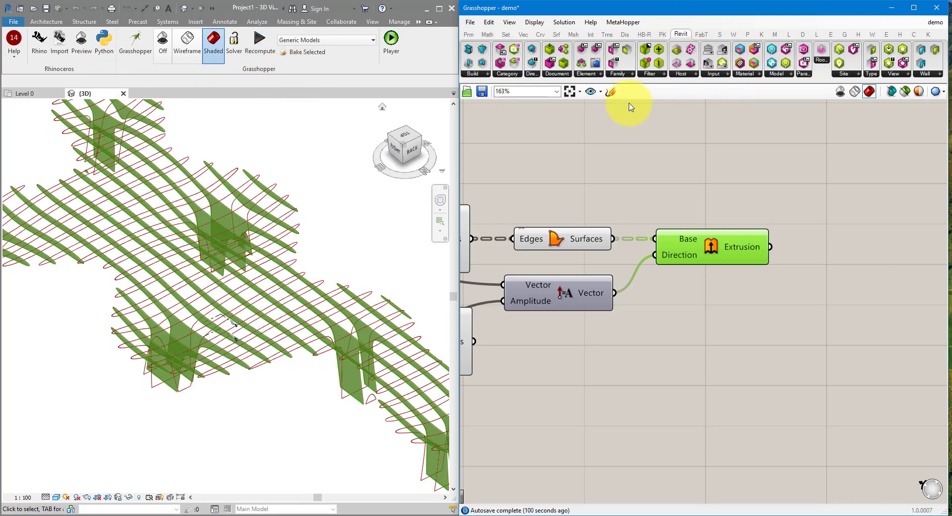
click(529, 74)
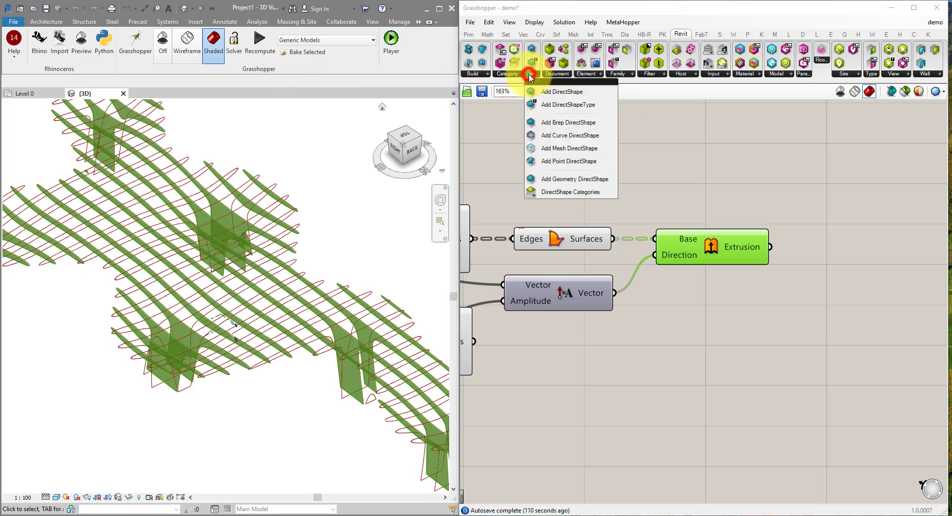
click(580, 179)
click(871, 202)
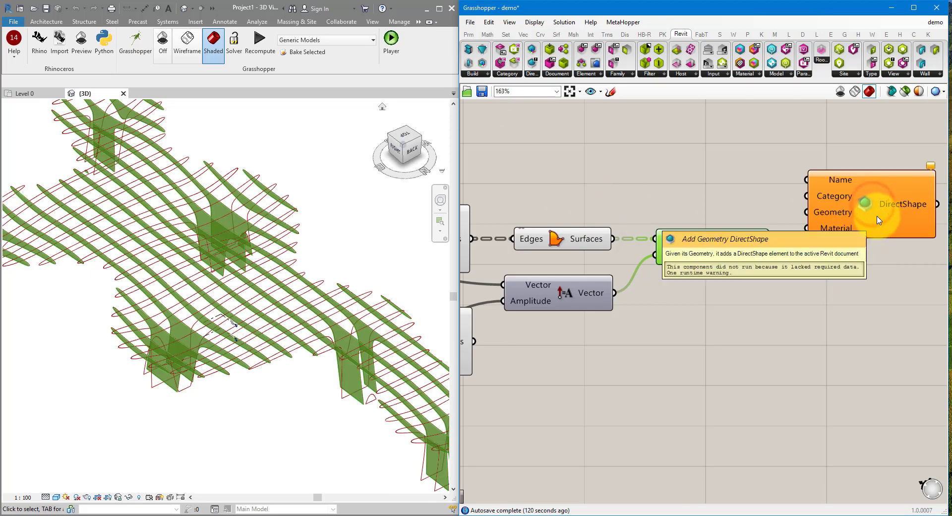
drag(875, 213, 841, 252)
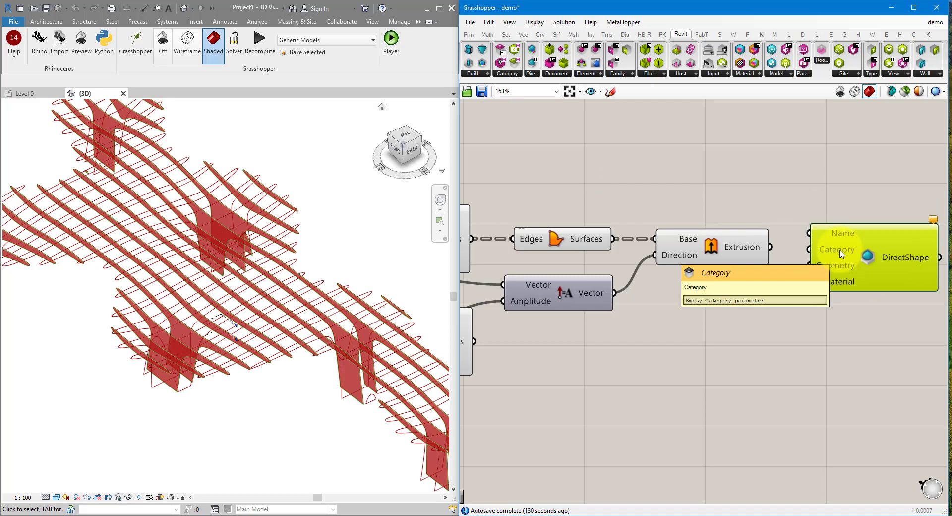
- Add a DirectShape Categories selector below the Extrude component
click(530, 74)
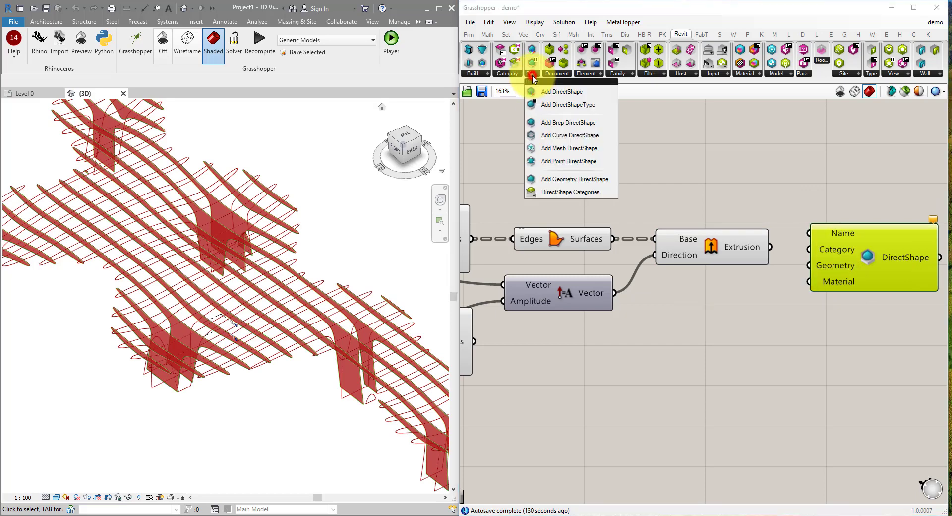
click(591, 192)
click(704, 334)
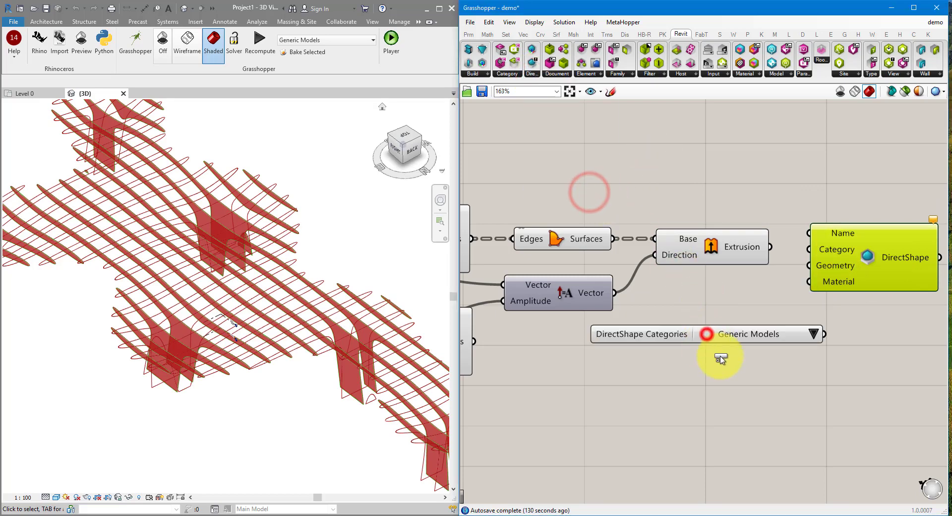
- Set the DirectShape Categories selector to Structural Framing and connect it to the DirectShape component's Category input
click(813, 333)
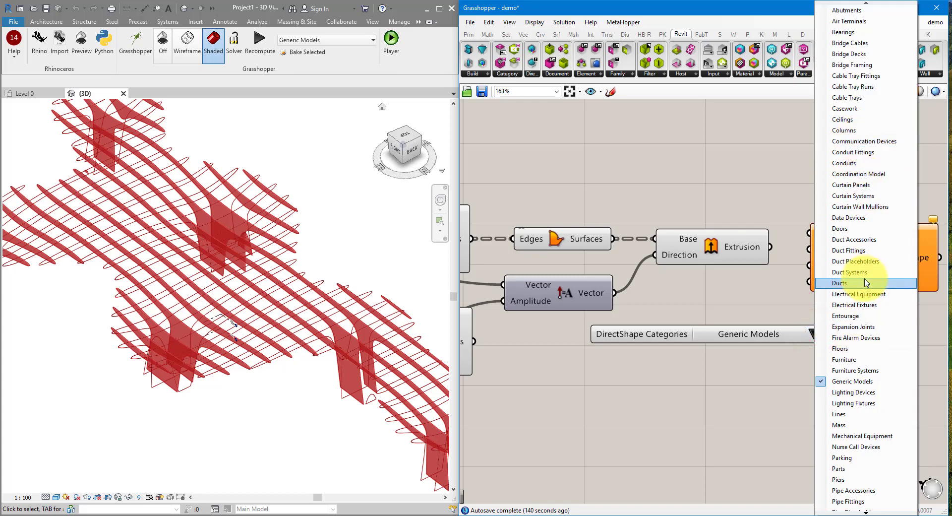
click(865, 513)
drag(865, 513, 865, 513)
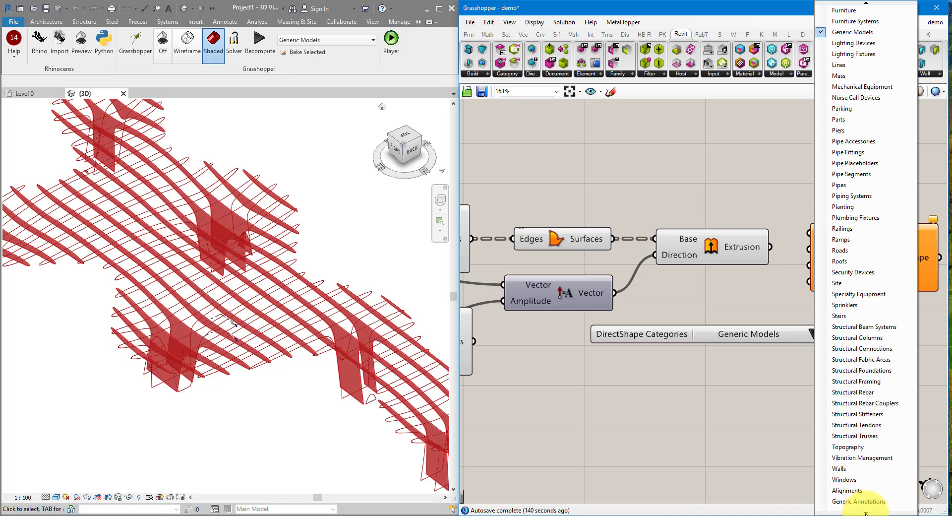
click(868, 381)
drag(631, 328, 577, 346)
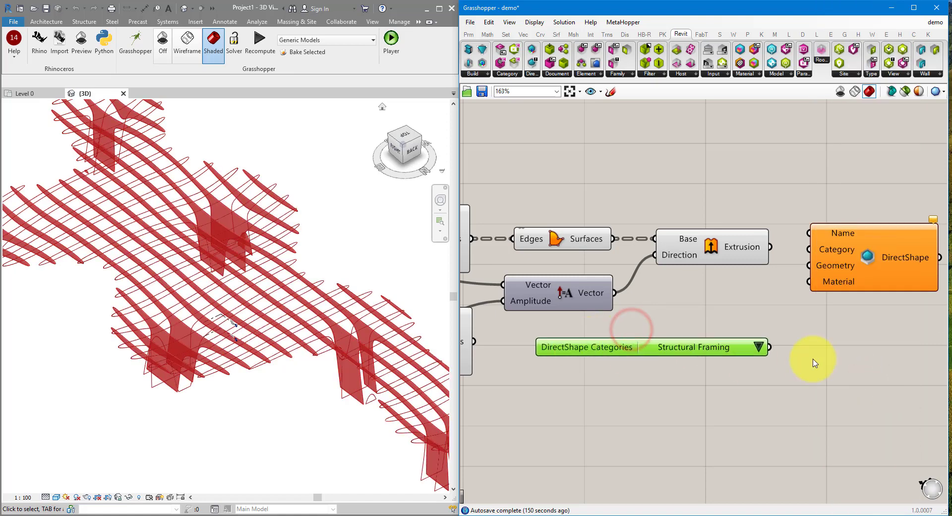
drag(771, 346, 808, 249)
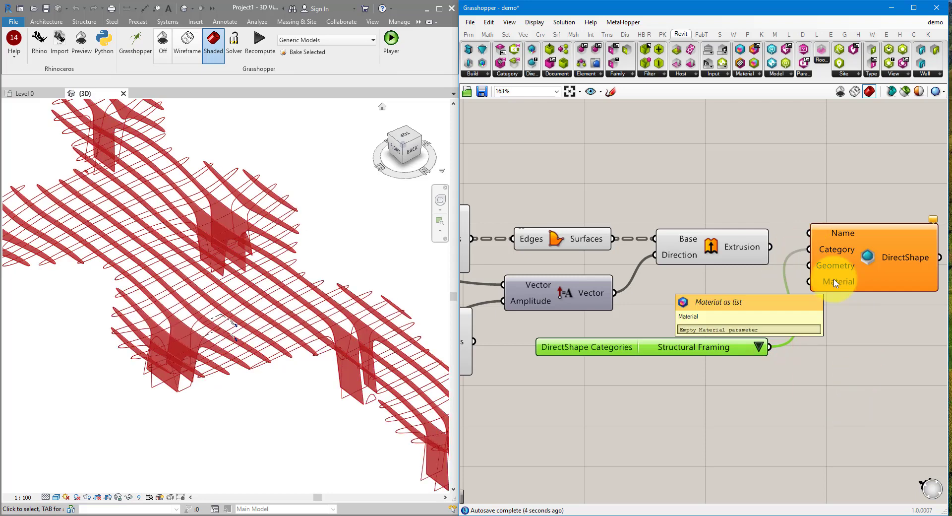
- Add a Query Materials component and place it below the DirectShape Categories selector
click(751, 74)
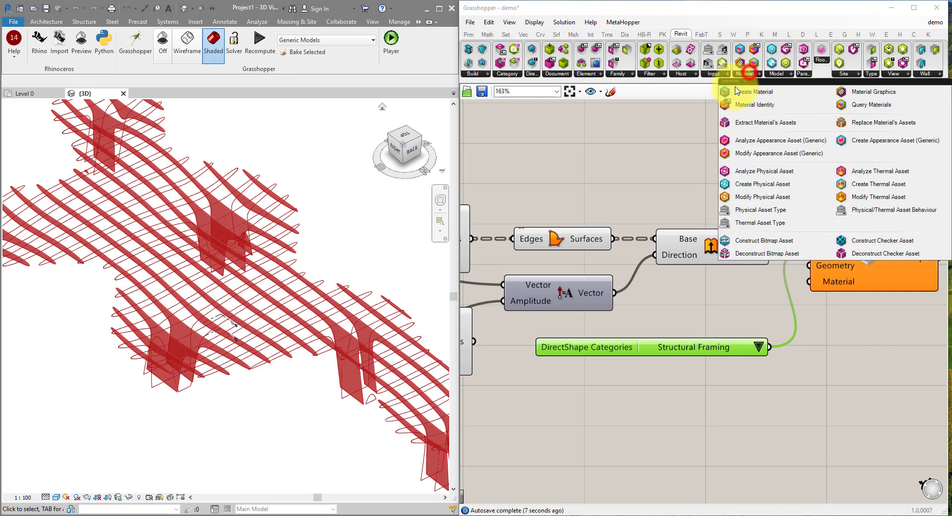
click(861, 106)
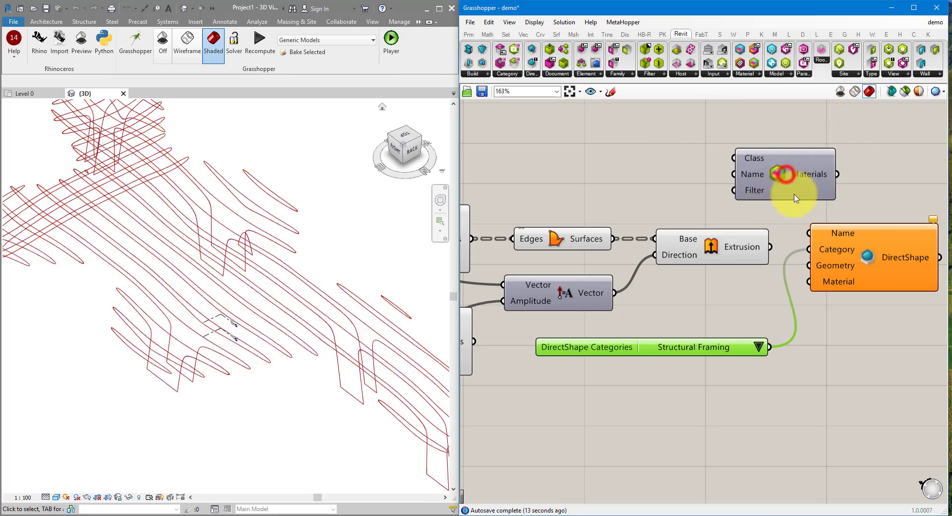
drag(787, 174, 693, 397)
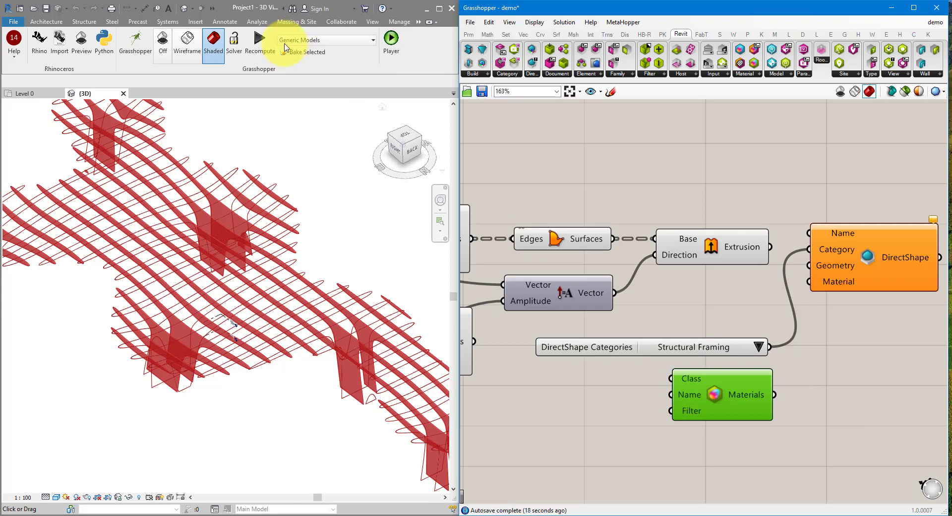
- Switch to Revit, duplicate the Default material in the Material Browser and name the copy Timber
click(396, 25)
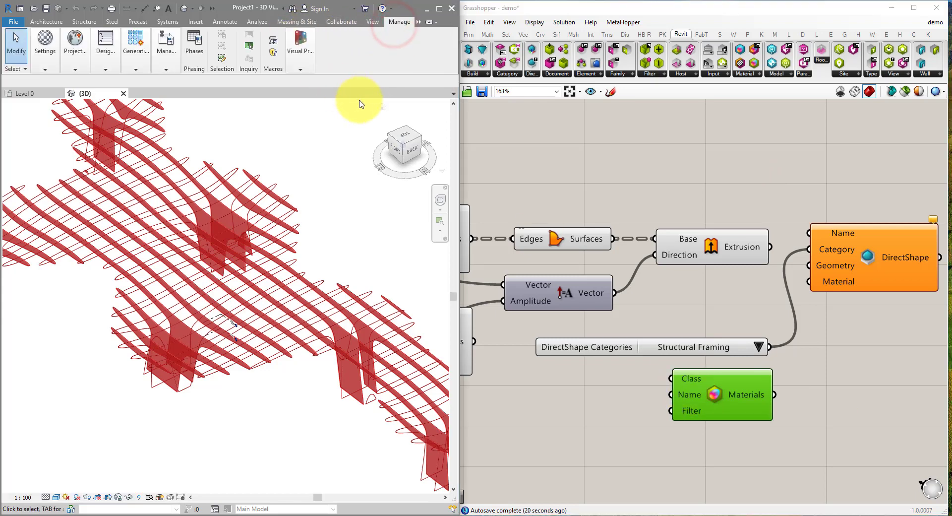
click(50, 68)
click(43, 86)
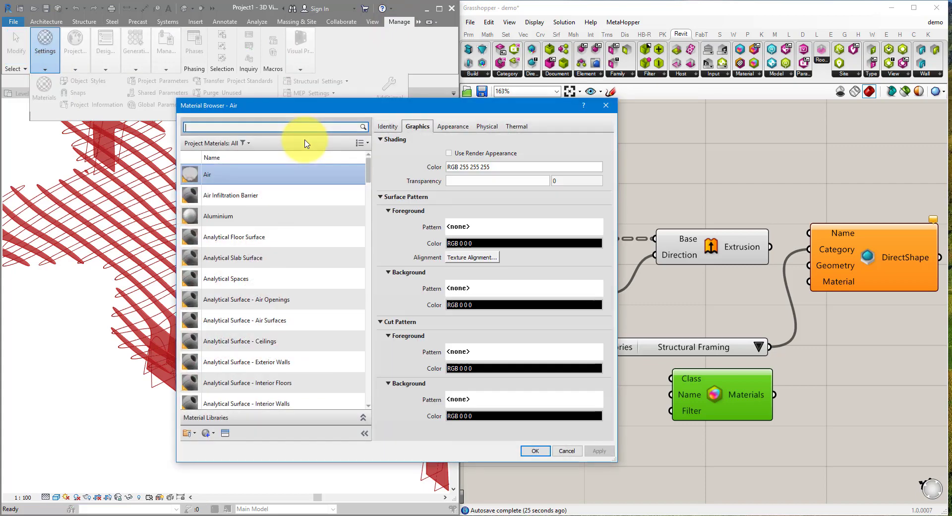
scroll(264, 201, down, 12)
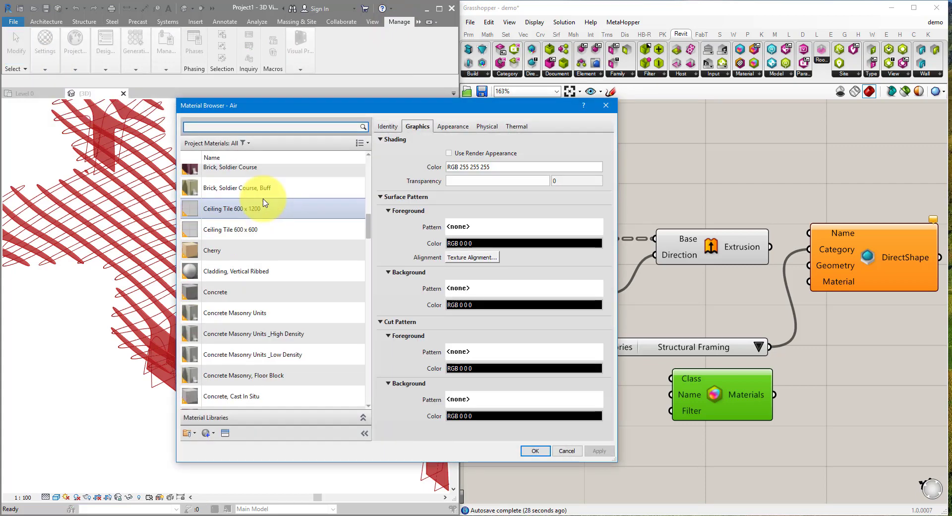
right_click(211, 298)
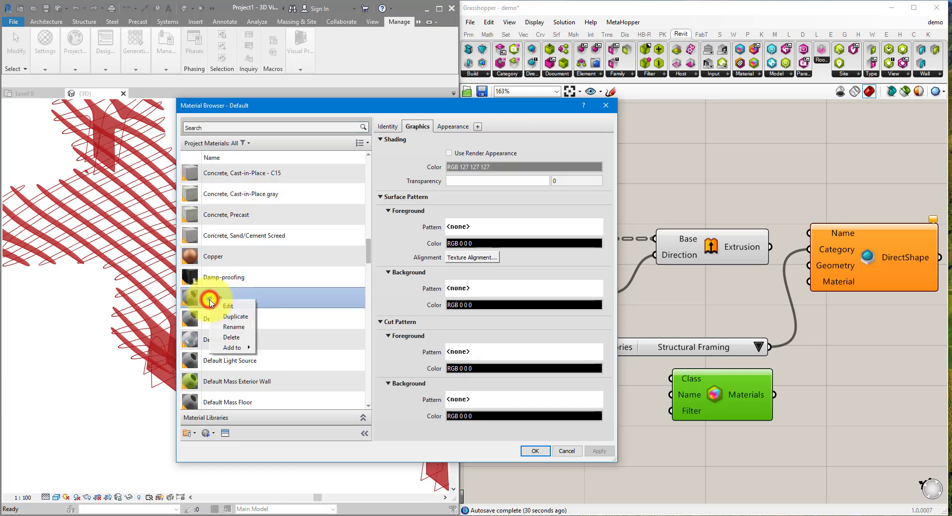
click(243, 319)
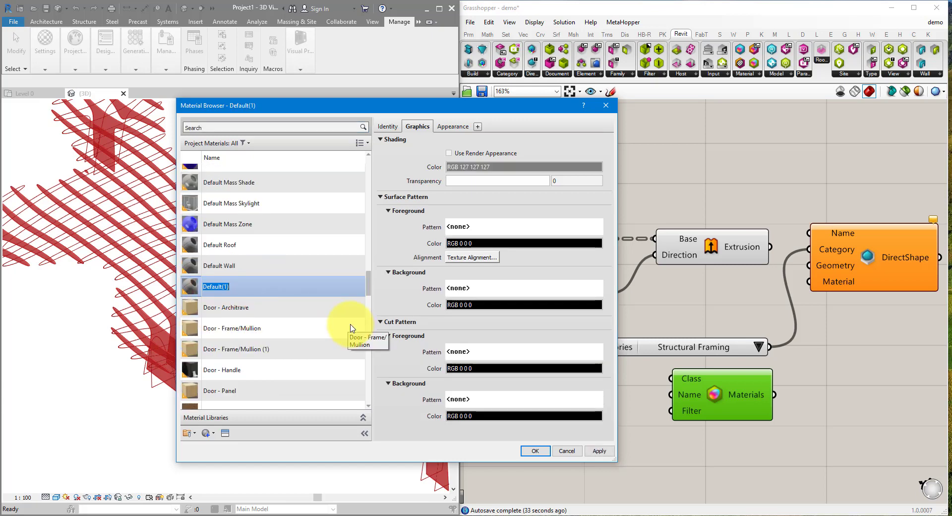
key(Return)
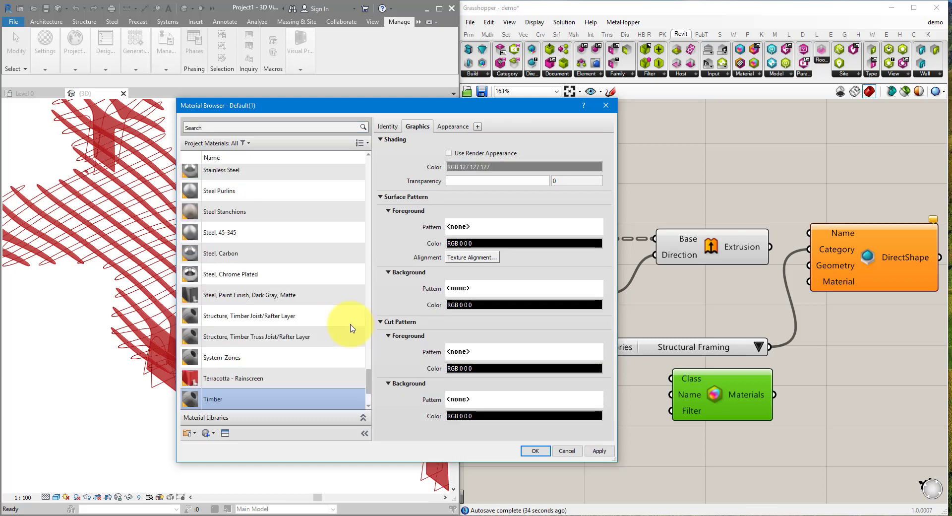
- Set the Timber material's generic appearance color to an ochre brown, RGB 177 124 27
click(452, 126)
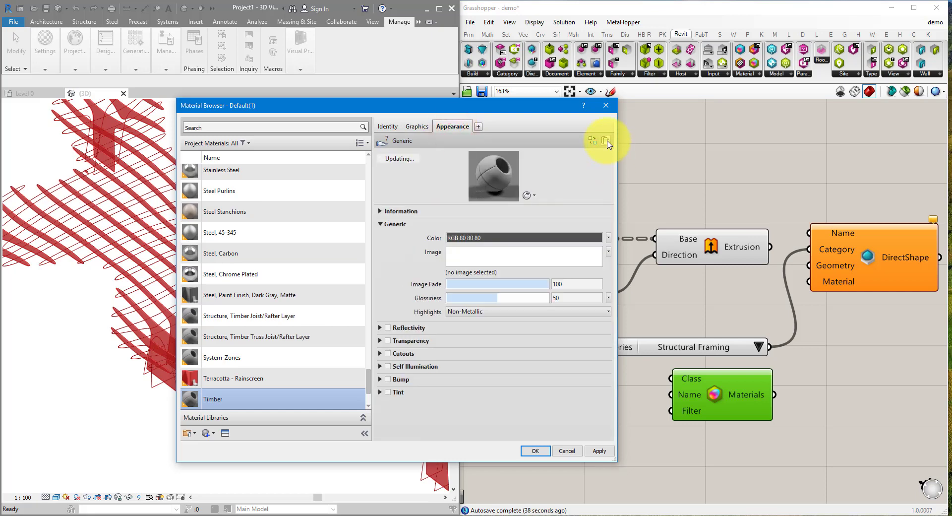
click(484, 237)
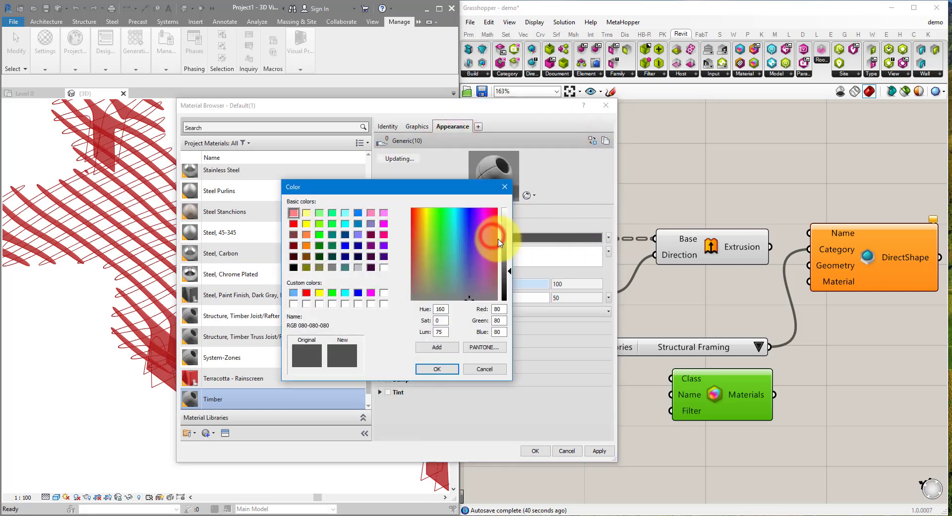
click(306, 257)
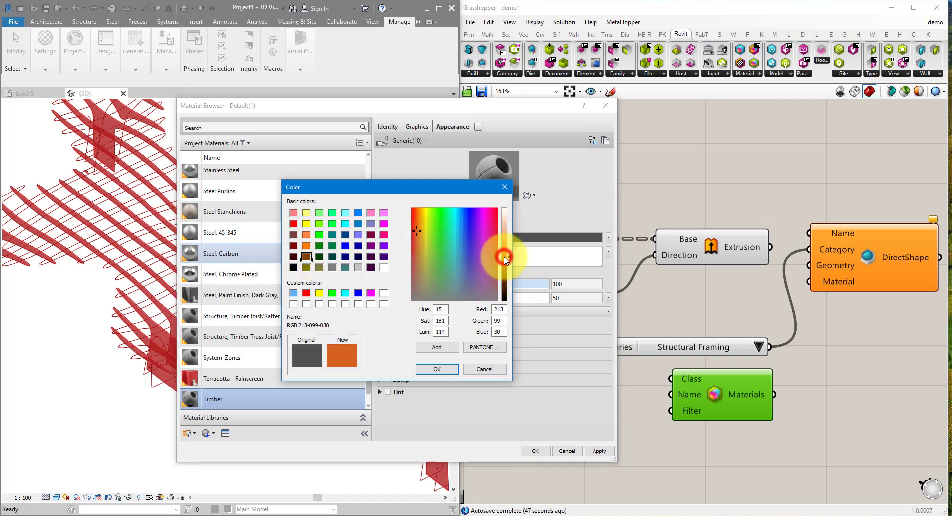
drag(505, 259, 505, 263)
click(420, 232)
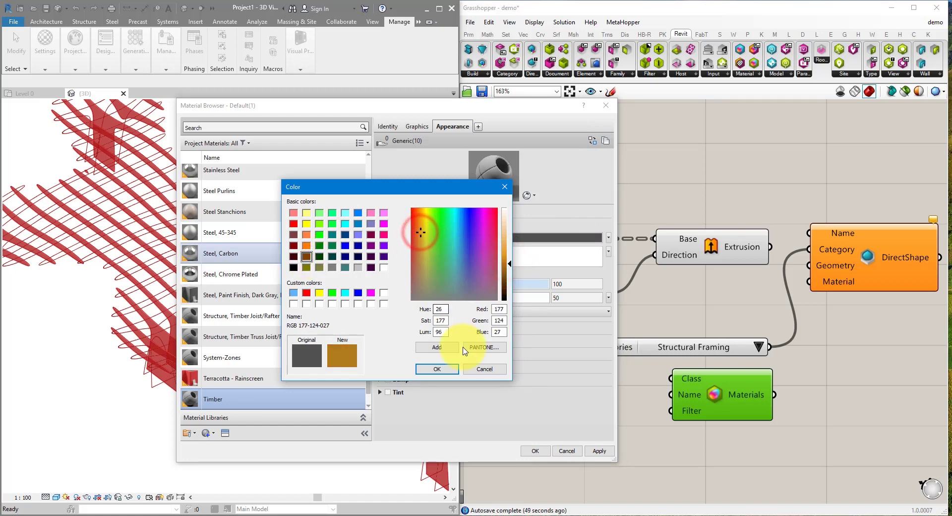
click(436, 368)
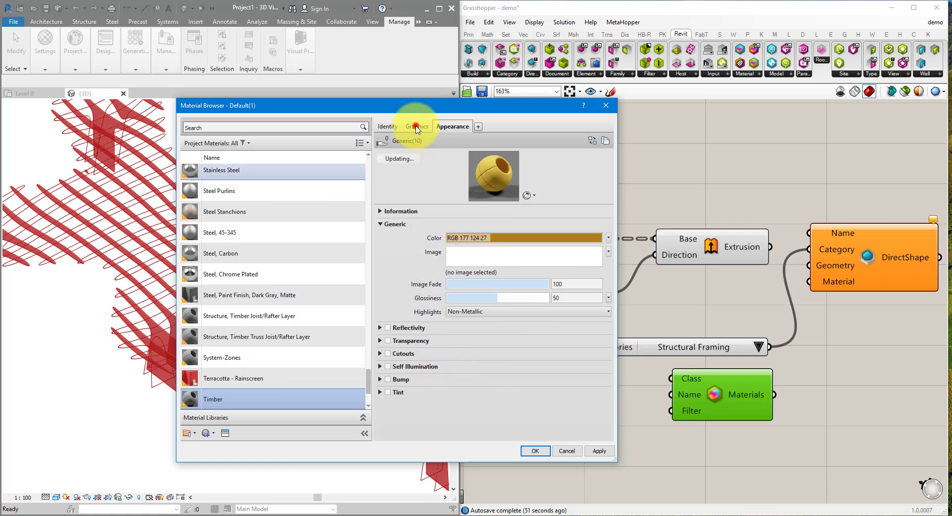
- Use the render appearance for Timber's shading, keep the name Timber and close the Material Browser
click(417, 128)
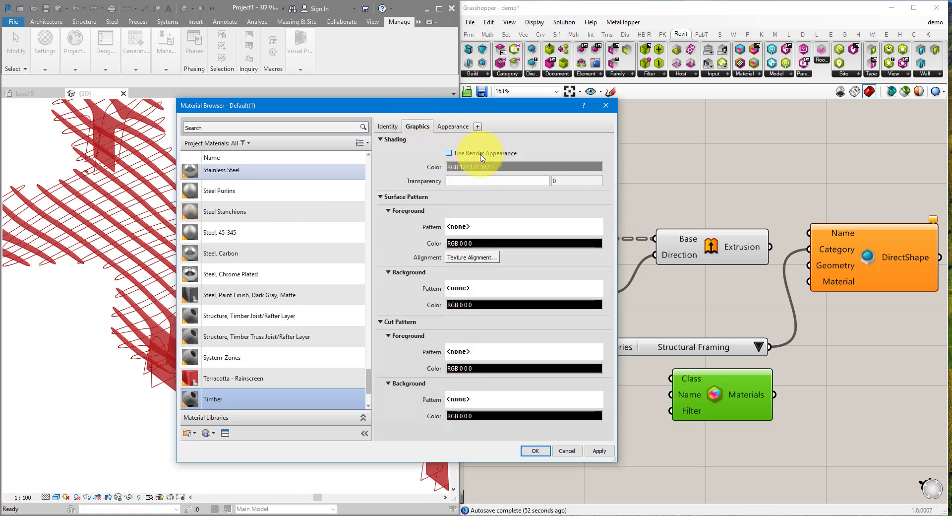
click(480, 155)
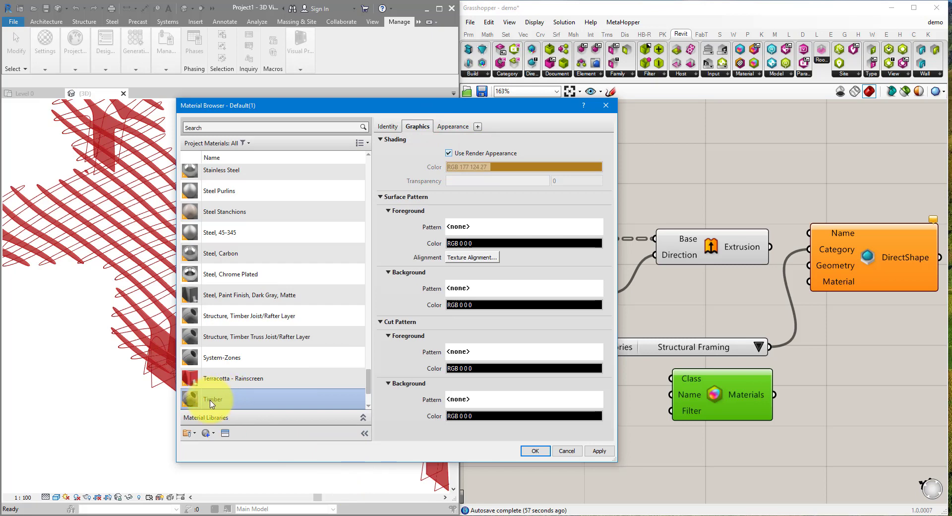
right_click(216, 401)
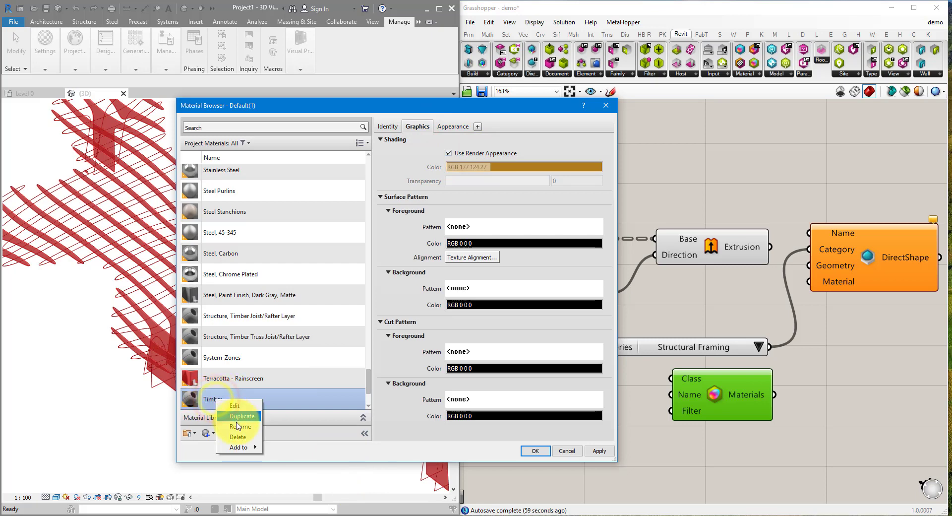
click(237, 422)
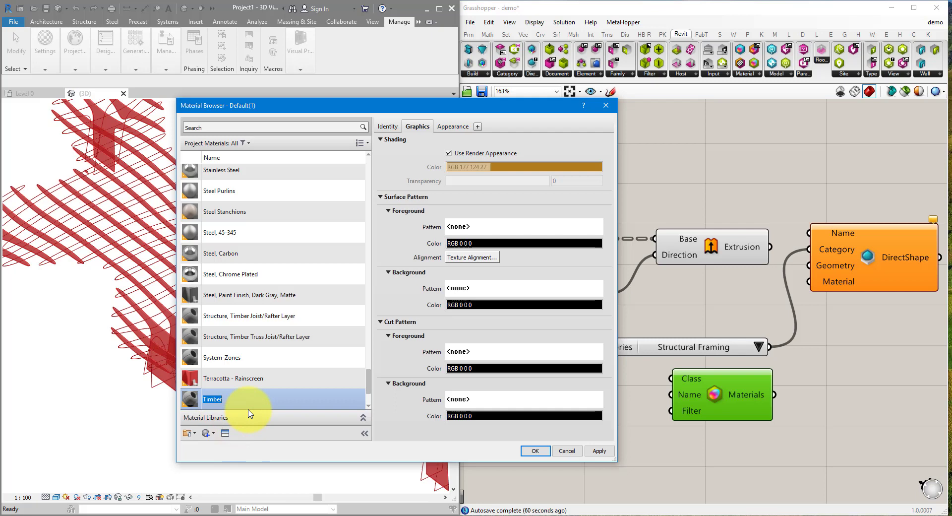
key(Return)
- In Grasshopper, add a panel containing Timber and connect it to the Query Materials component's Name input
right_drag(594, 401, 592, 287)
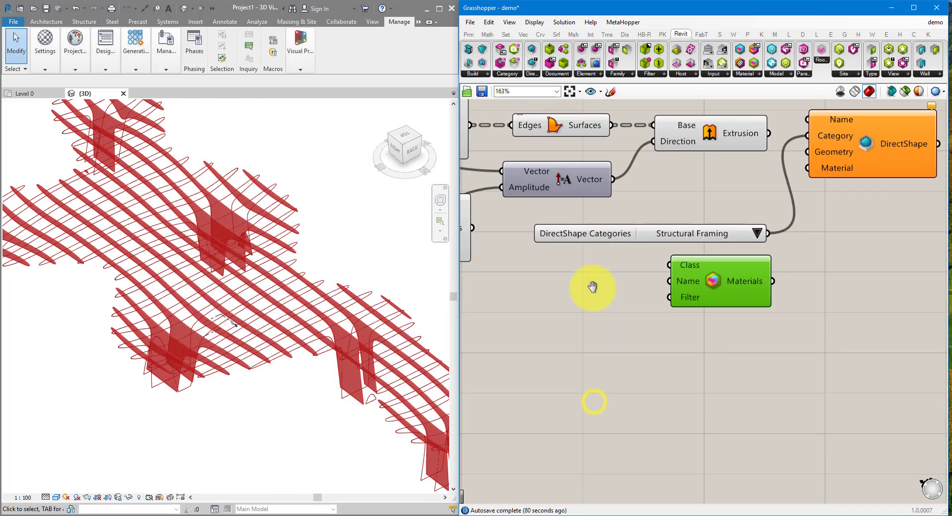
double_click(567, 311)
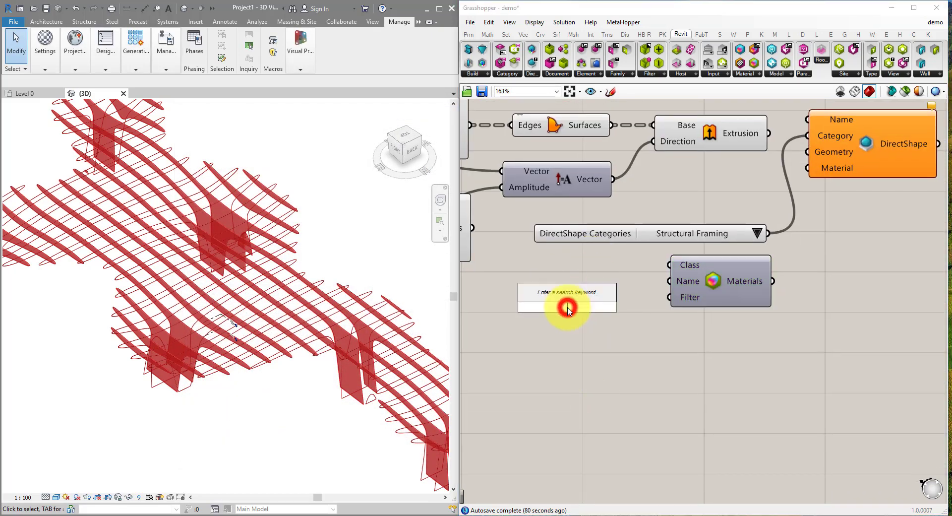
text(")
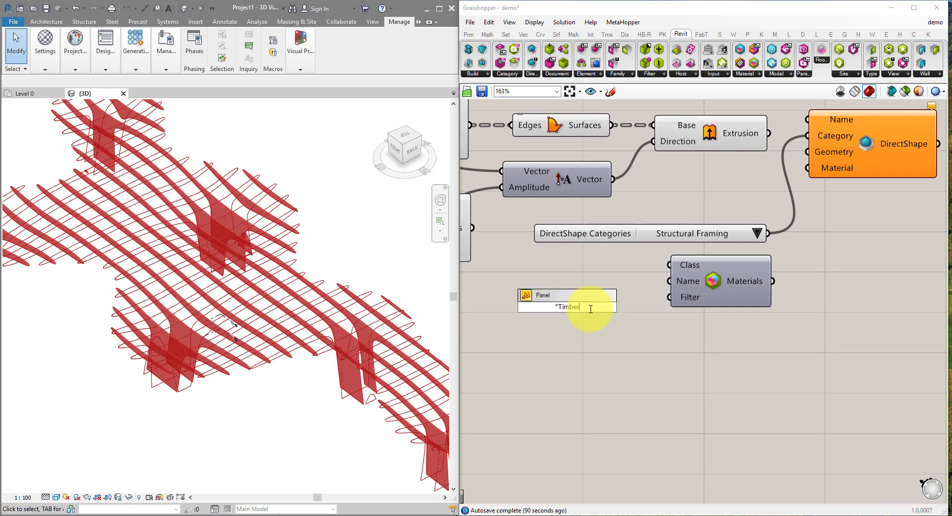
text(Timber)
key(Return)
click(579, 302)
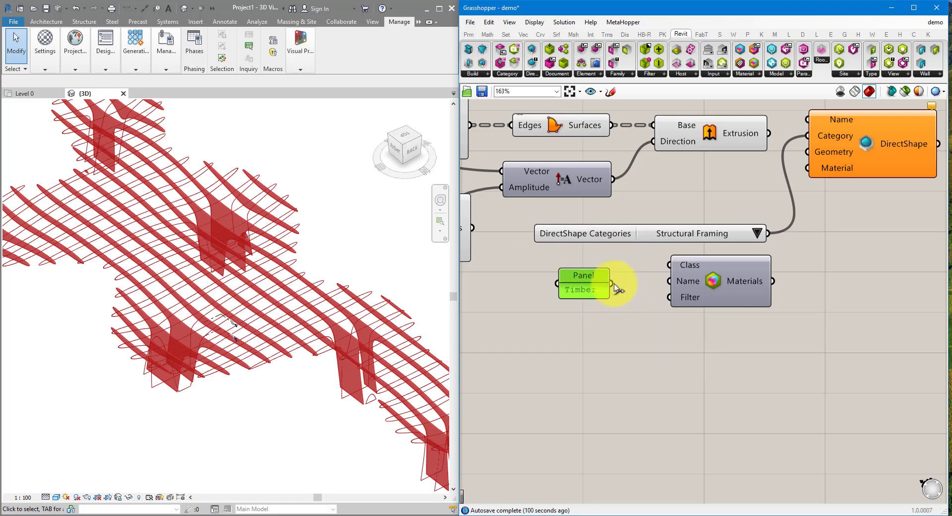
drag(612, 284, 670, 281)
drag(583, 280, 598, 278)
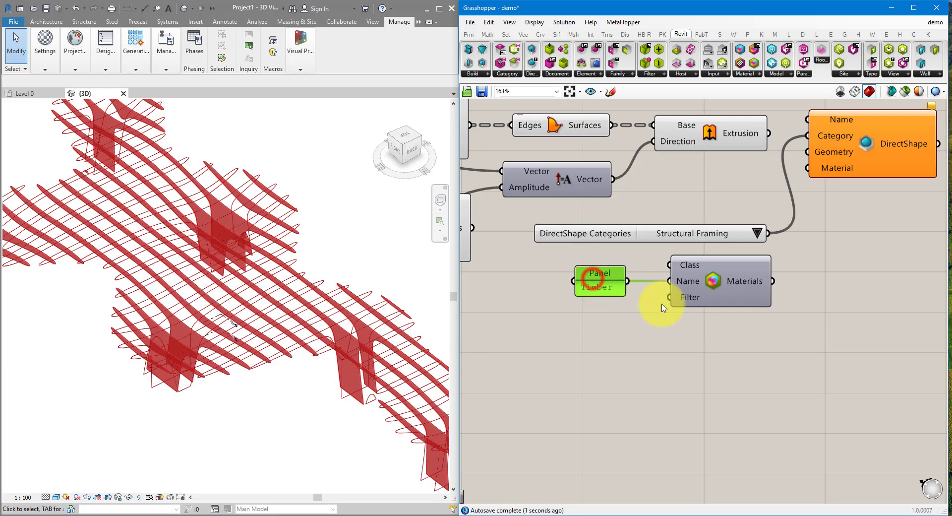
- Connect the queried Materials to the DirectShape component's Material input and the Extrusion output to its Geometry input
mouse_move(749, 284)
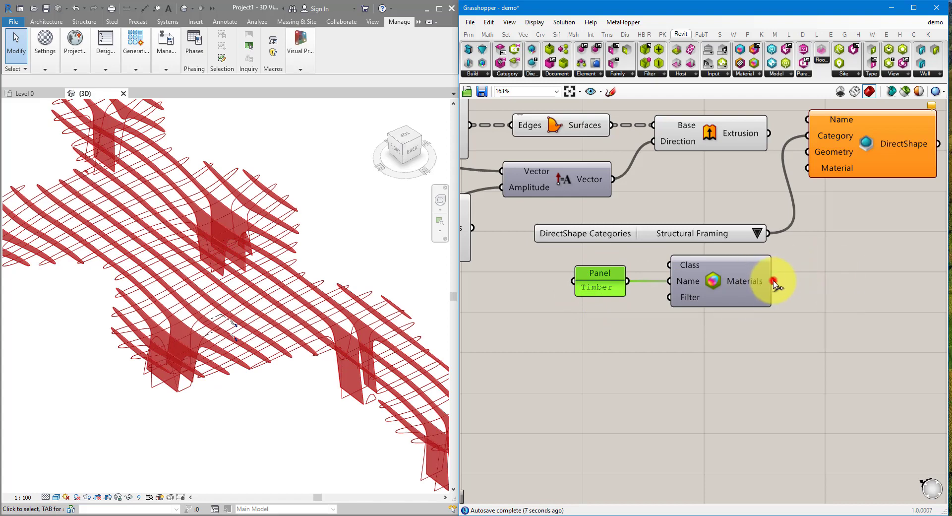
drag(773, 282, 808, 167)
right_drag(851, 213, 760, 301)
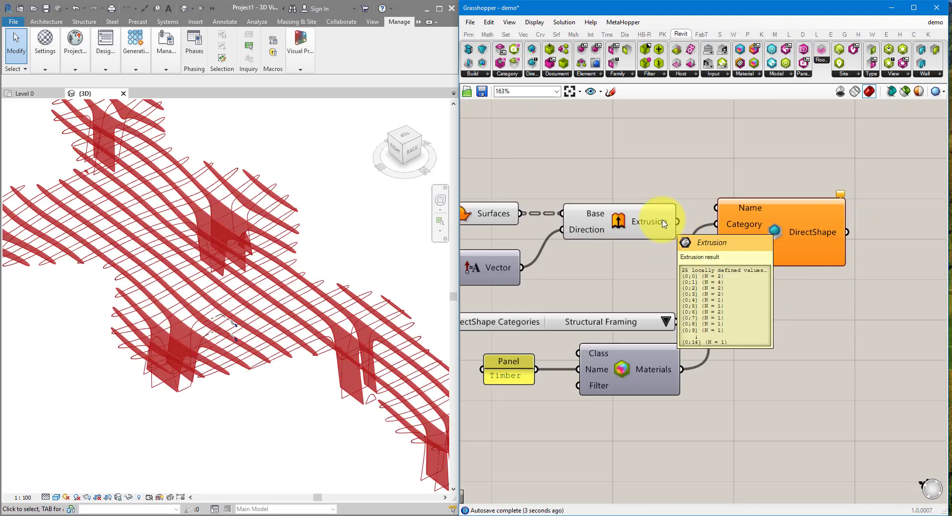
drag(685, 243, 716, 239)
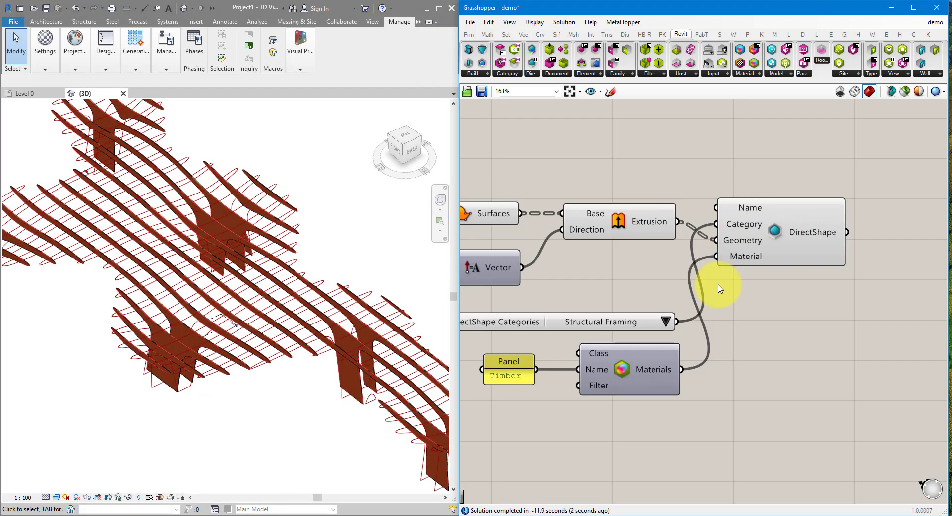
- Inspect the generated structural framing ribs in Revit's 3D view by selecting individual elements, and clear the selection
scroll(421, 332, up, 3)
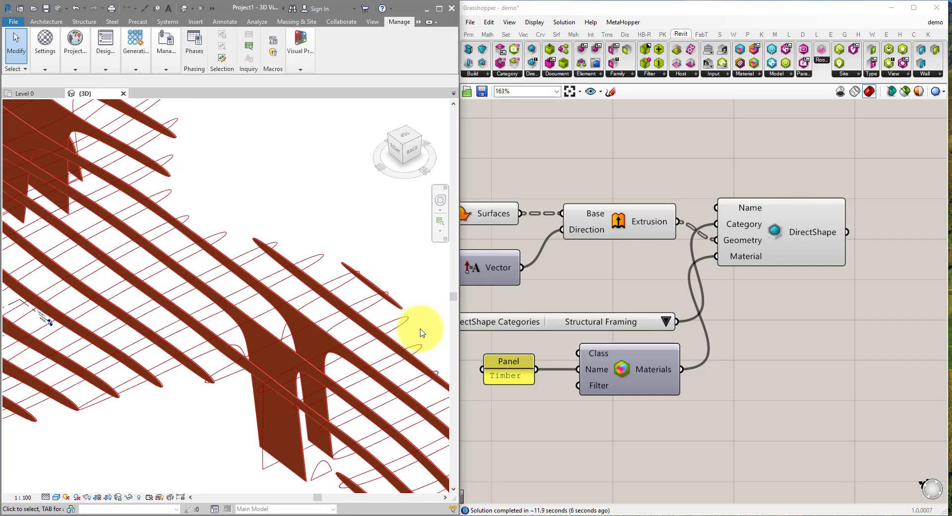
scroll(421, 332, up, 2)
click(373, 279)
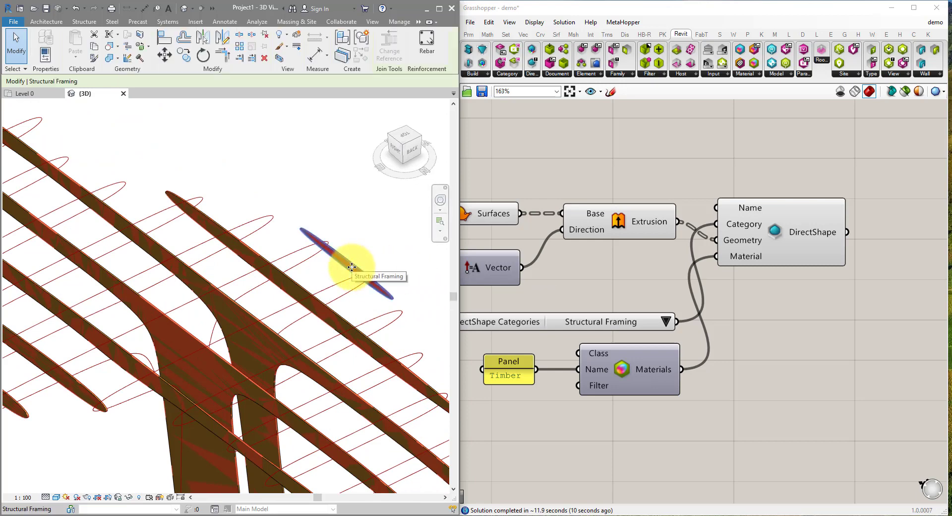
click(262, 323)
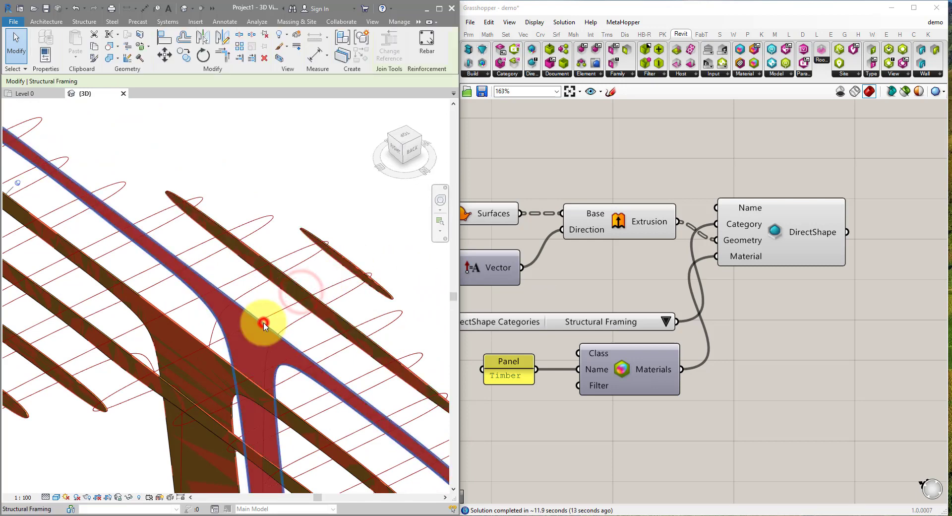
click(199, 343)
scroll(341, 224, down, 6)
click(342, 224)
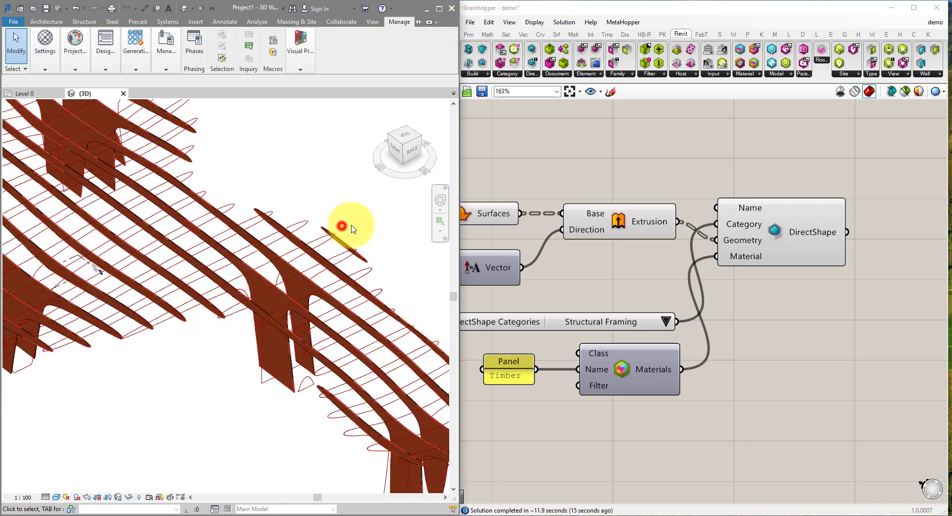
scroll(623, 267, down, 5)
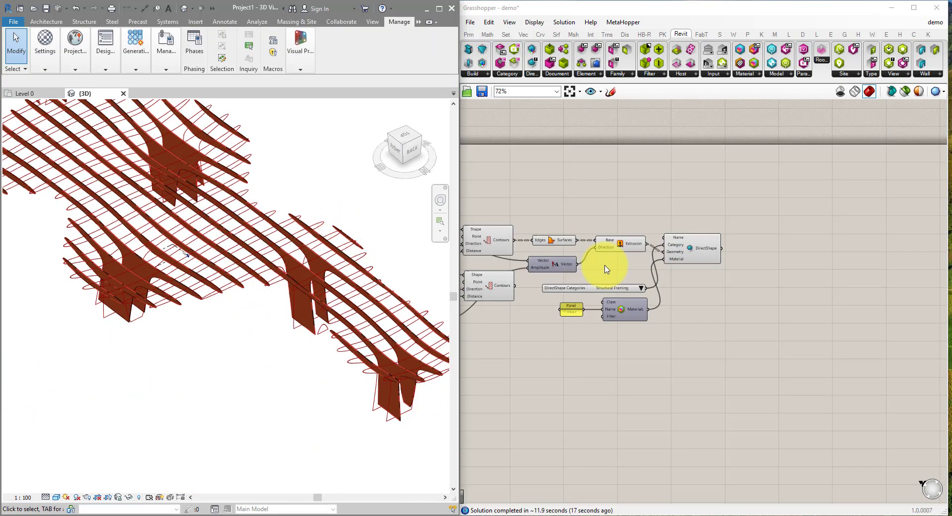
- In Grasshopper, duplicate the Boundary Surfaces, Amplitude, Extrude and DirectShape components below the Materials query, keeping their input connections
right_click(677, 256)
click(612, 269)
right_drag(596, 269, 708, 241)
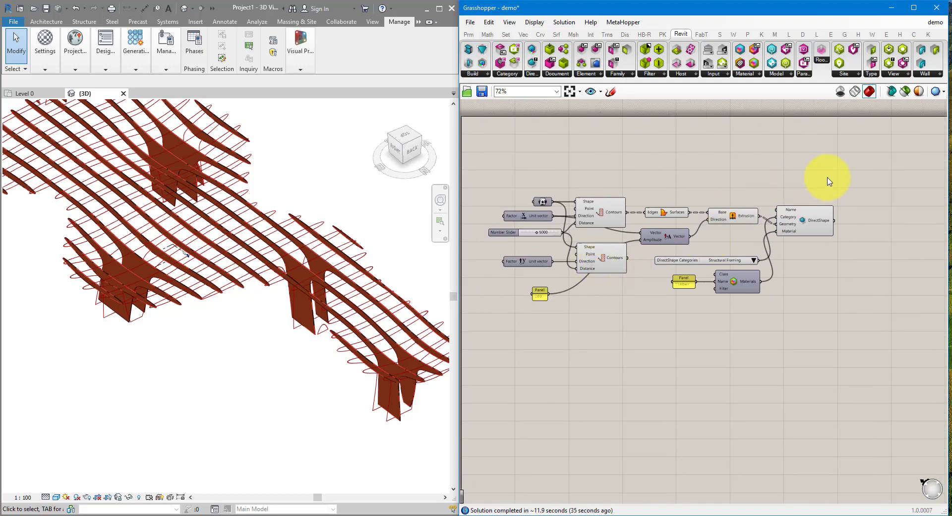
drag(838, 180, 658, 247)
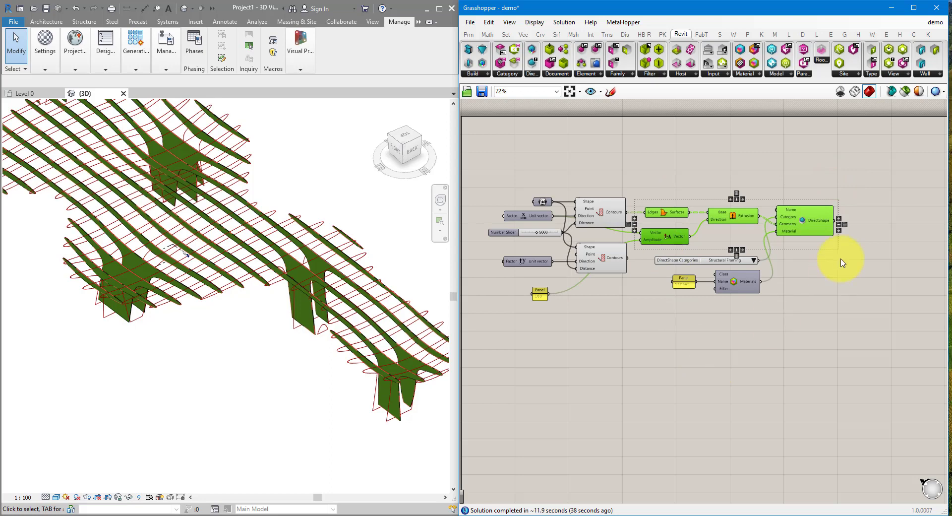
alt+drag(798, 223, 804, 334)
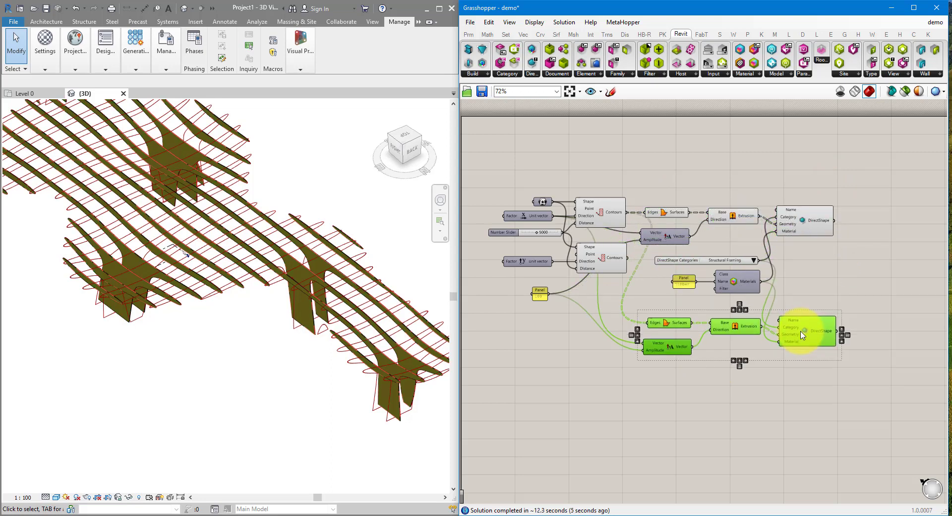
- Move the Unit Y and second Contour components down beside the duplicated component chain
click(628, 283)
drag(610, 284, 527, 263)
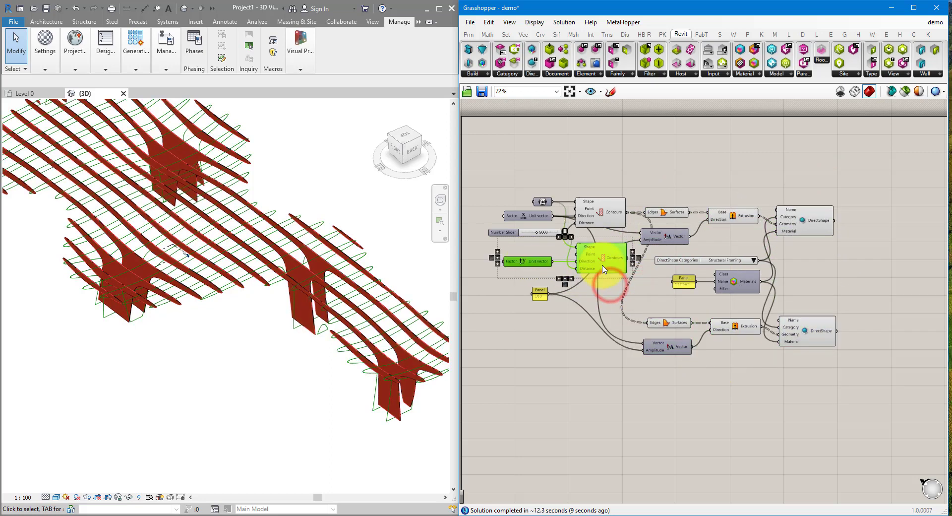
drag(601, 263, 598, 333)
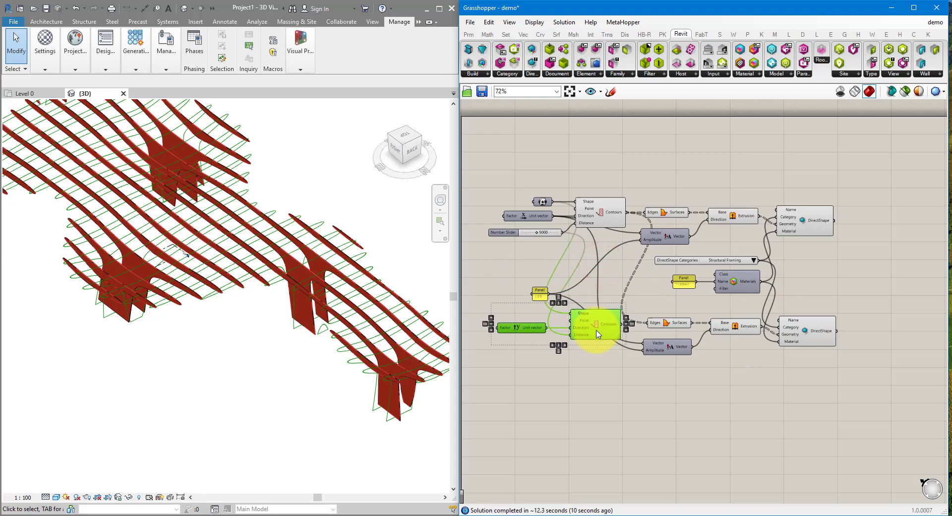
click(626, 354)
- Disable the Grasshopper solver and connect the second Contour component's output to the duplicated Boundary Surfaces' Edges input
scroll(631, 356, up, 3)
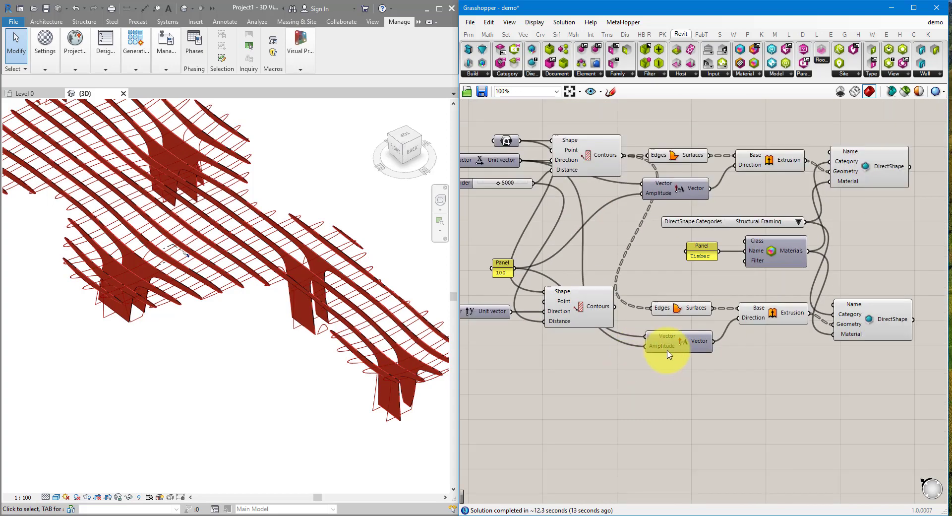
scroll(665, 353, down, 1)
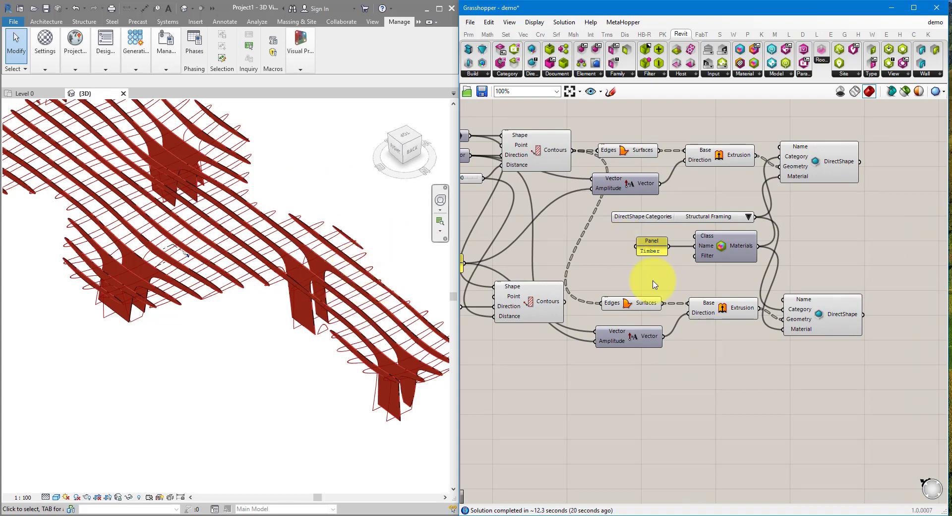
middle_click(604, 255)
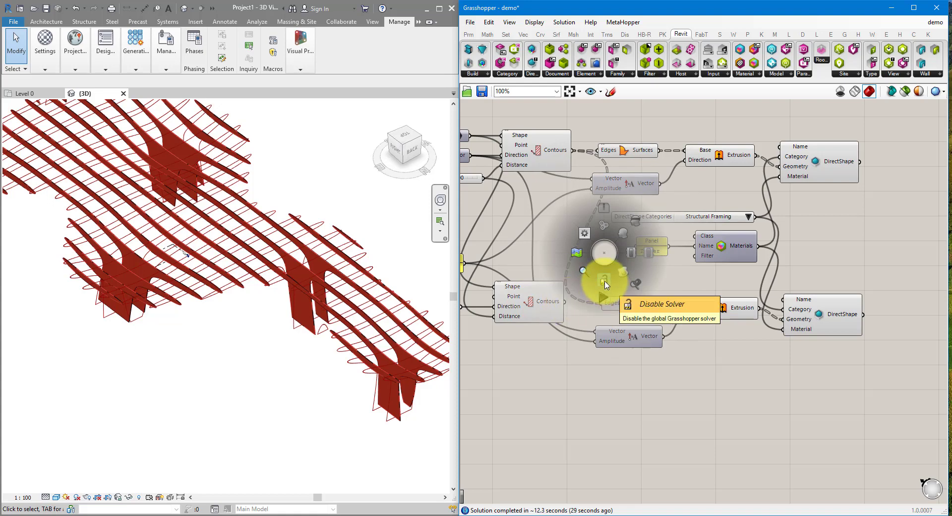
click(604, 283)
drag(566, 304, 600, 303)
- Connect the Unit Y vector to the duplicated Amplitude component's Vector input and re-enable the Grasshopper solver
scroll(687, 346, down, 1)
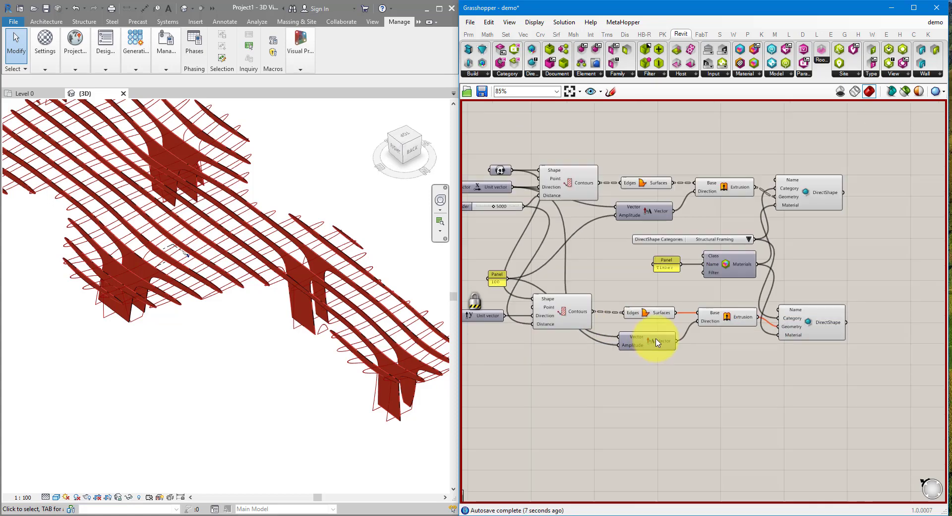
click(652, 341)
right_drag(586, 364, 655, 363)
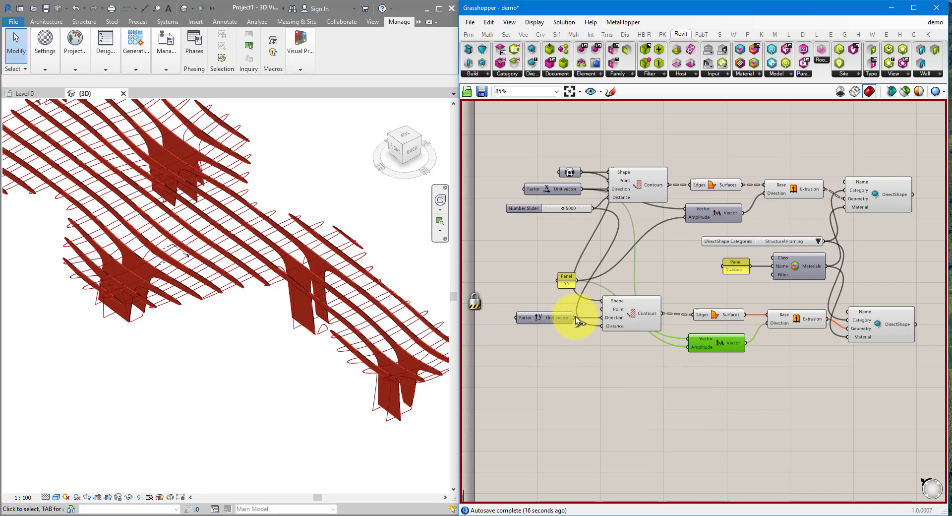
drag(574, 320, 687, 340)
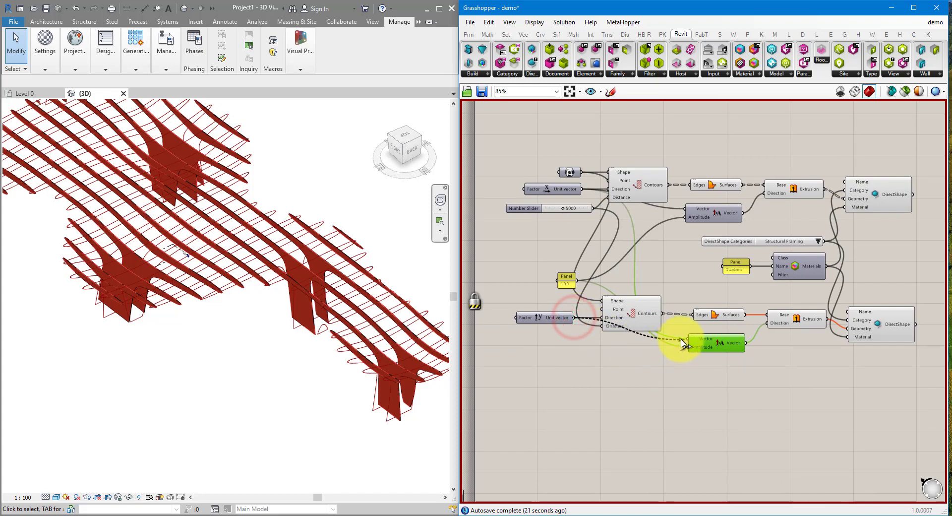
click(691, 377)
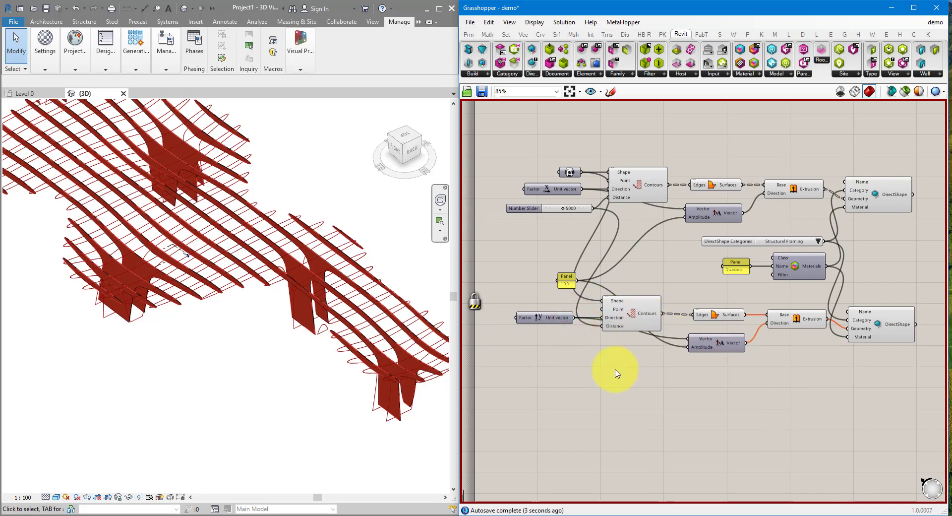
middle_click(673, 262)
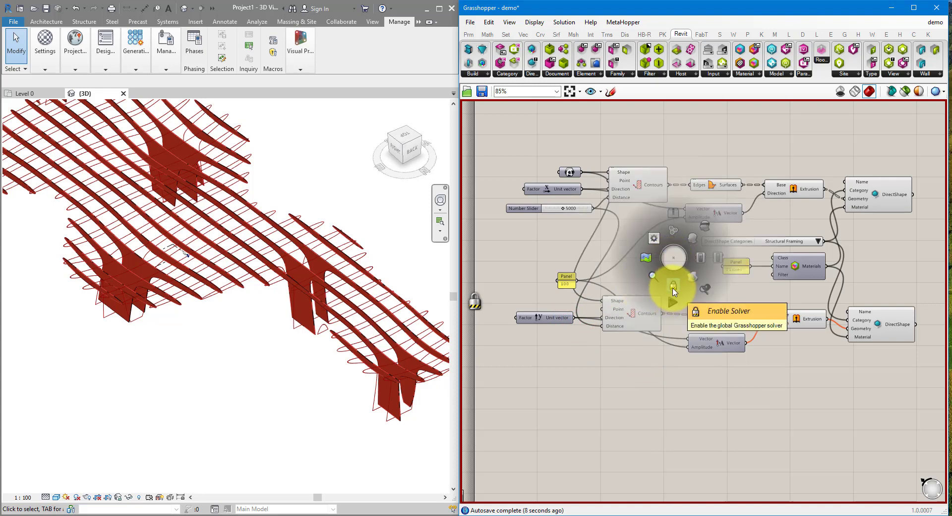
click(673, 286)
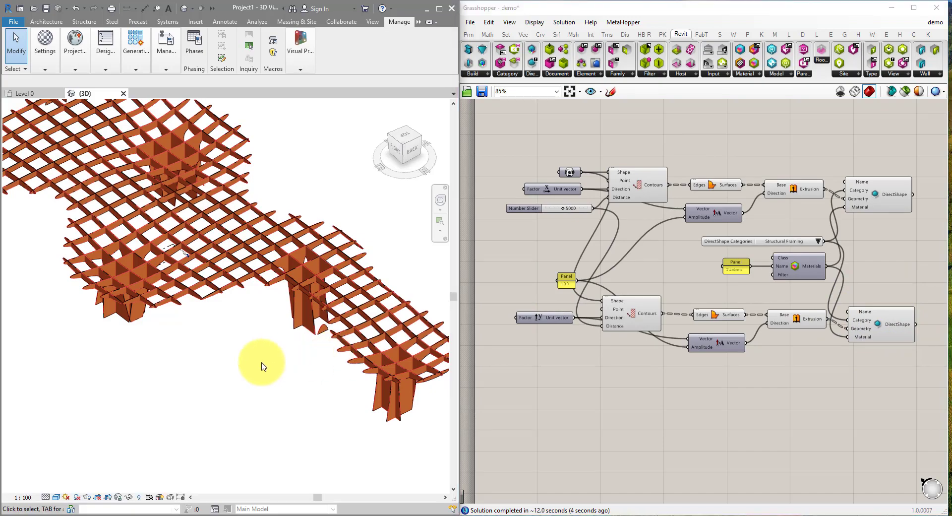
- Examine the two-direction waffle ribs in Revit's 3D view from the side and from above
shift+middle_drag(262, 374, 203, 346)
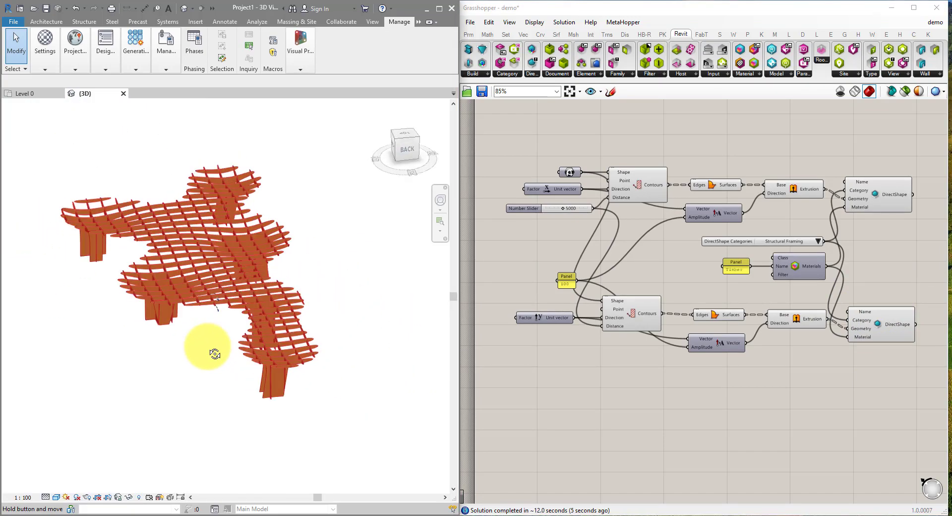
scroll(165, 311, up, 5)
shift+middle_drag(265, 372, 269, 265)
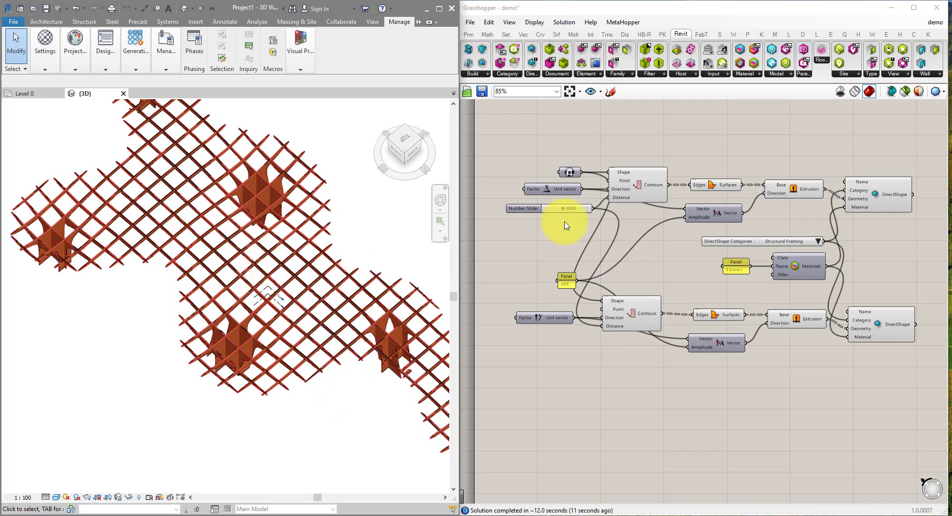
scroll(541, 215, up, 2)
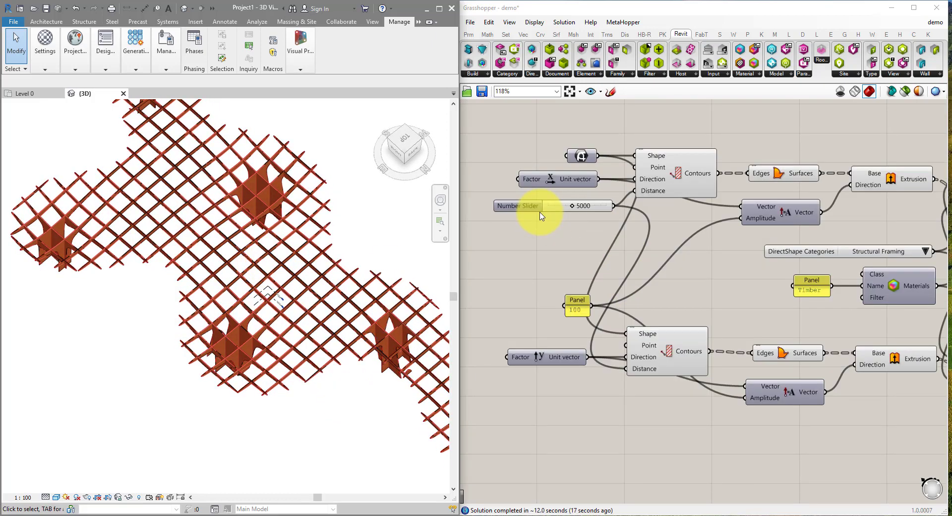
scroll(369, 293, down, 3)
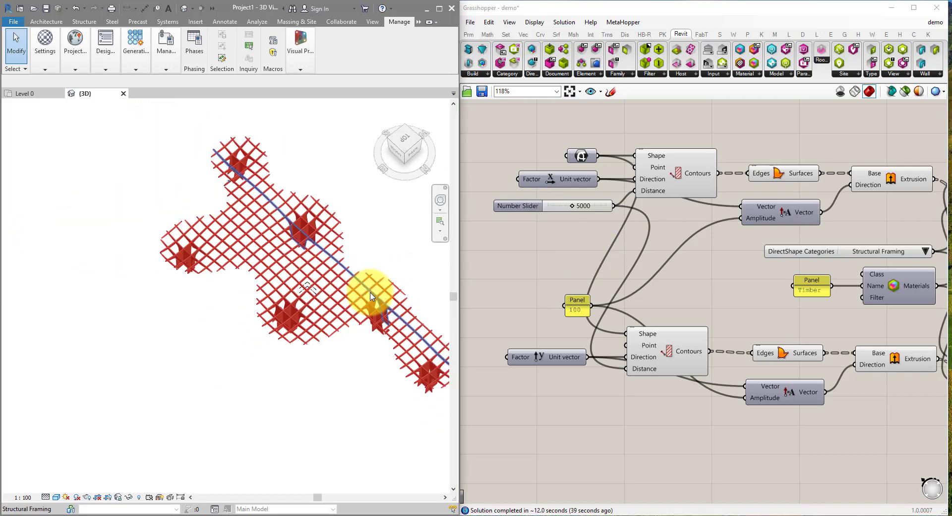
shift+middle_drag(371, 296, 377, 213)
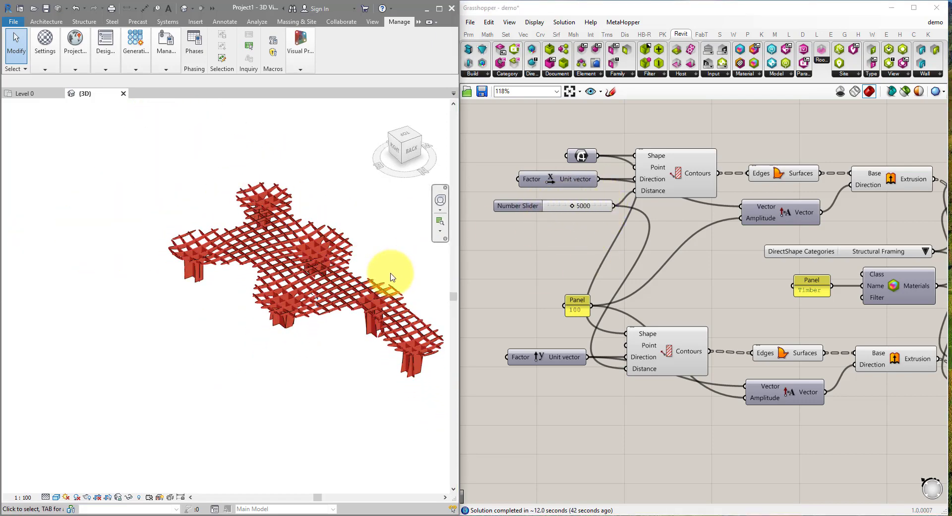
scroll(395, 278, up, 3)
middle_drag(397, 280, 375, 314)
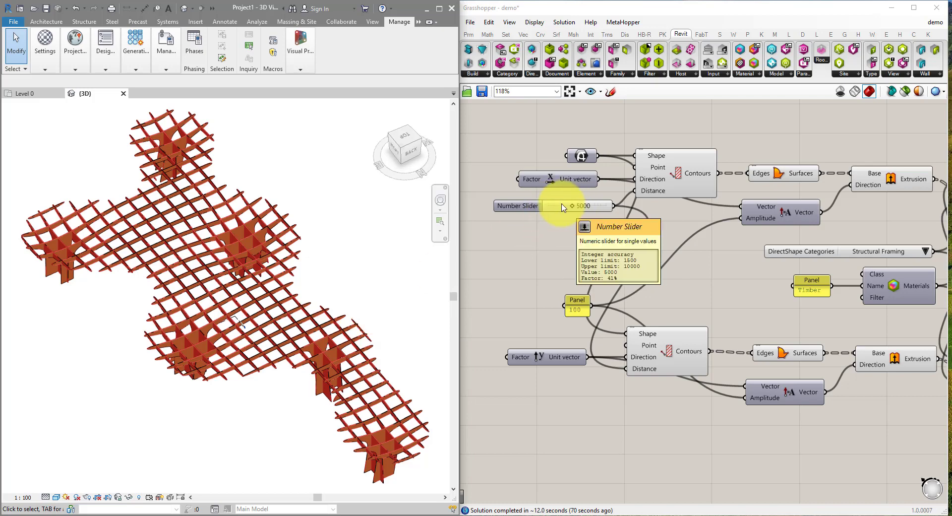
- Save the Grasshopper definition and set the contour distance slider to 1500
click(482, 92)
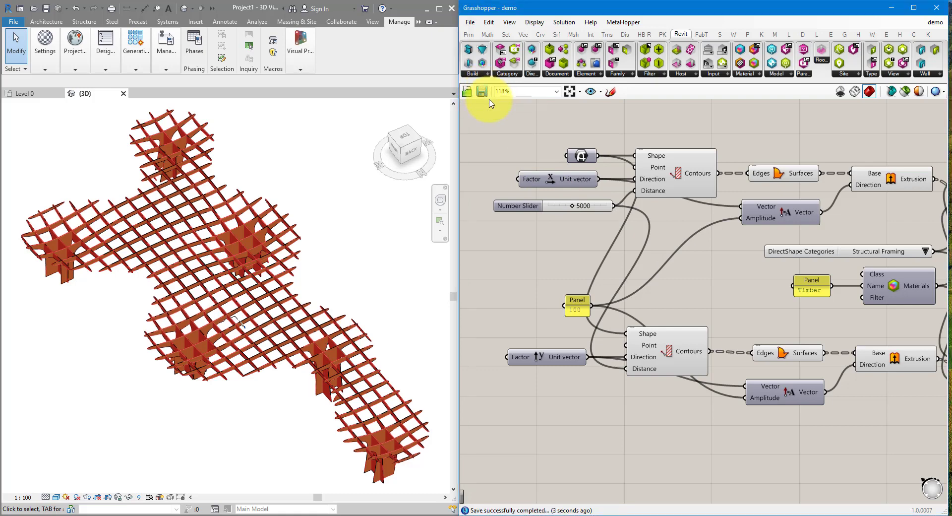
double_click(583, 208)
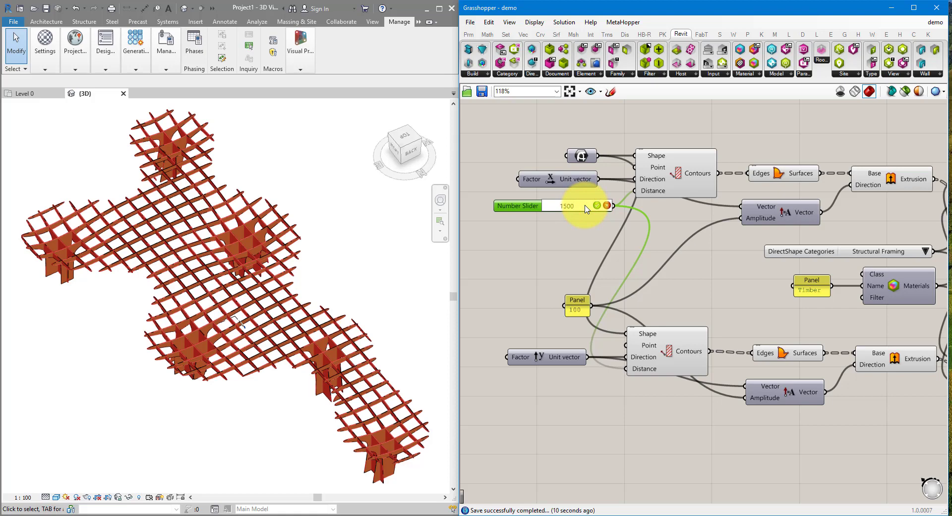
key(Return)
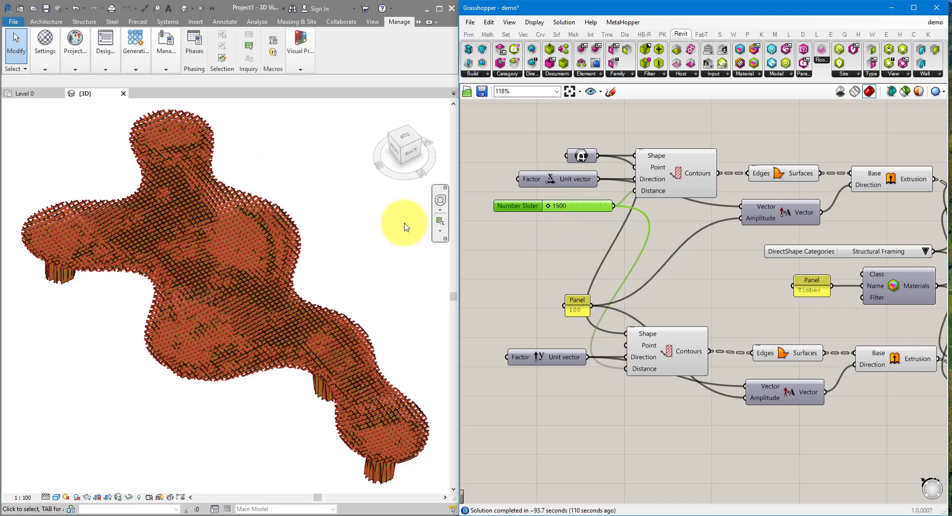
- Close the demo Grasshopper document, saving its changes
click(403, 224)
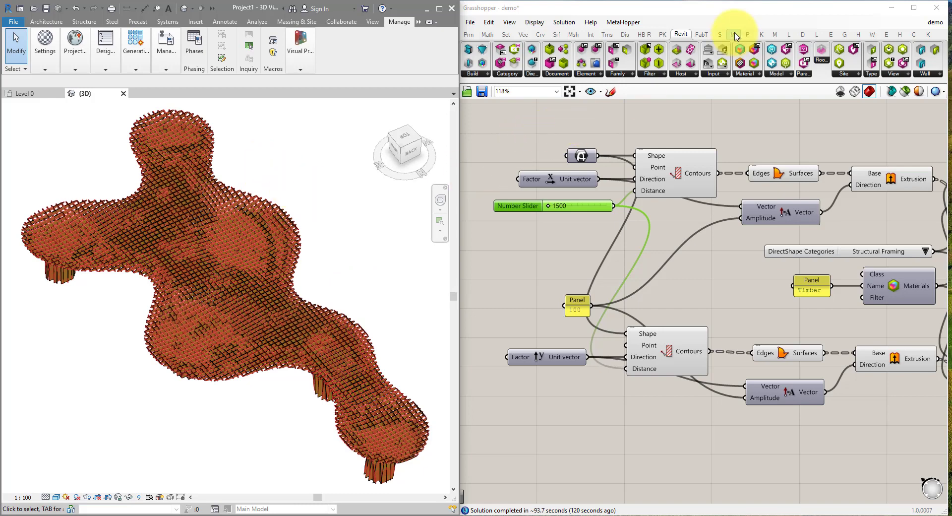
click(818, 10)
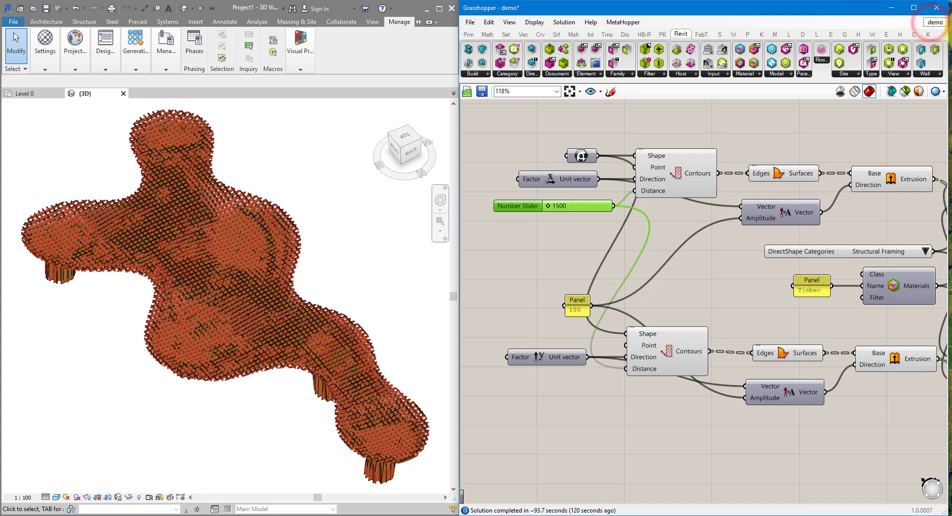
click(936, 7)
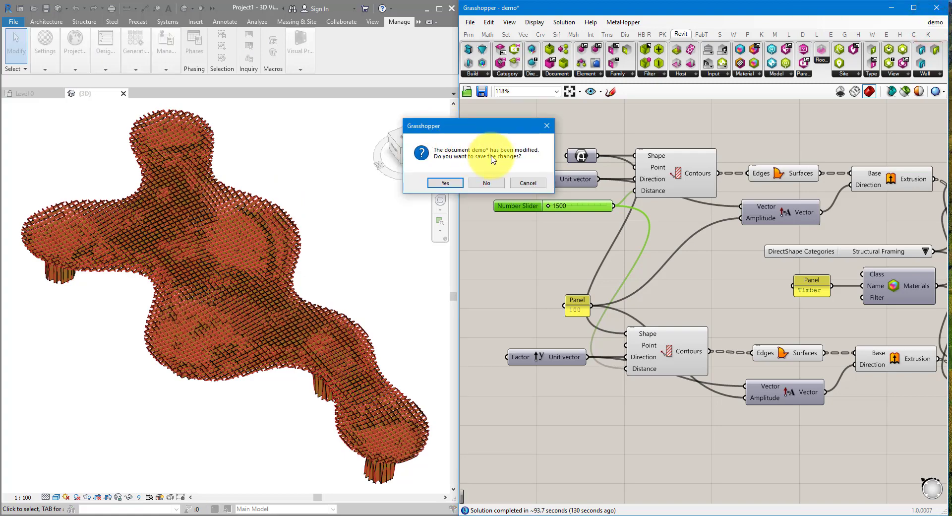
click(443, 182)
- Turn on shadows in Revit's 3D view, set the shadow intensity to 30, and raise the ambient light in the graphic display options
middle_drag(350, 232, 227, 482)
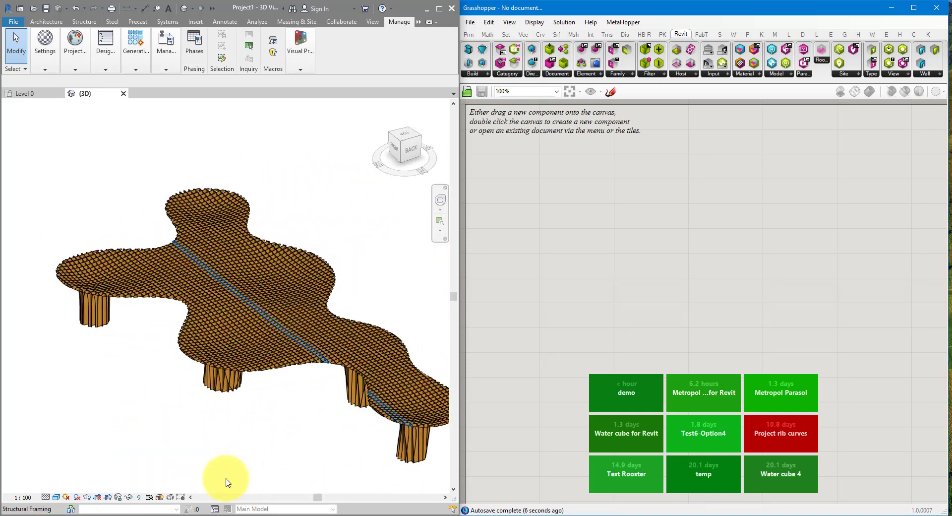
click(76, 496)
click(56, 496)
click(79, 435)
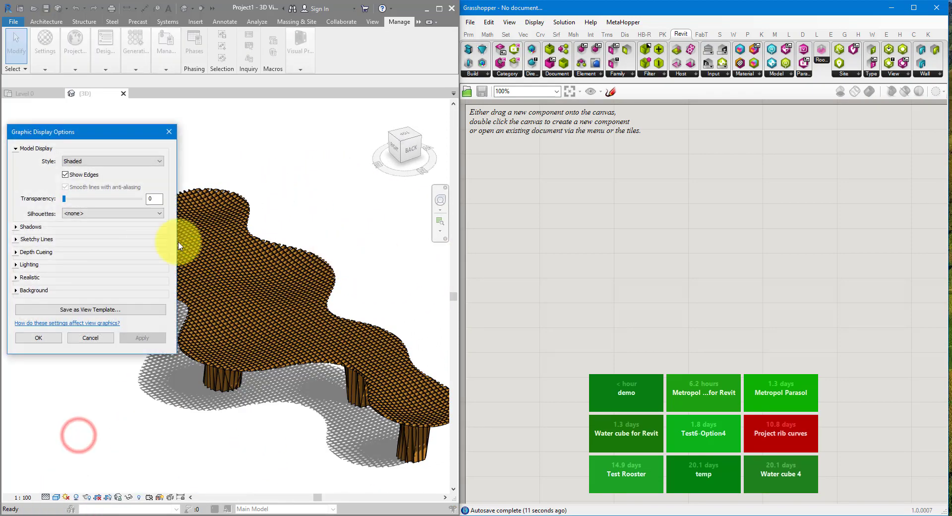
click(16, 264)
click(85, 349)
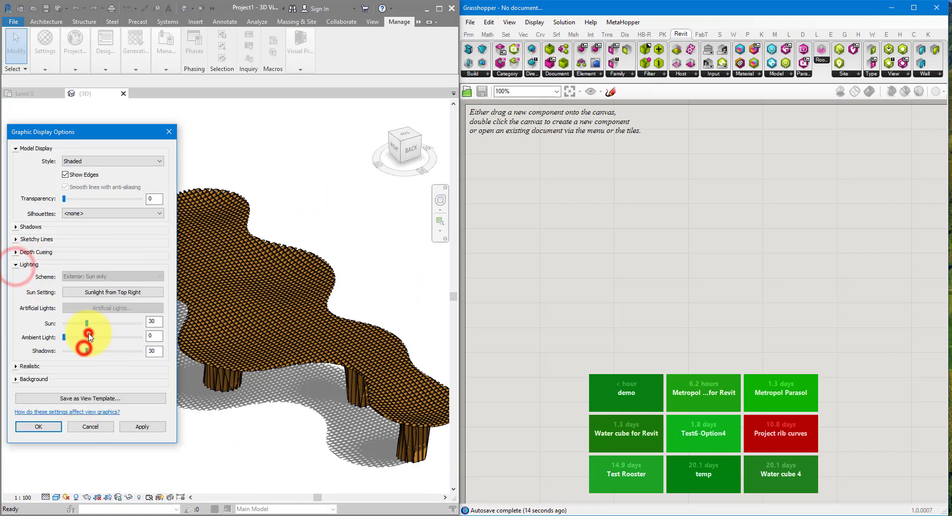
click(55, 426)
- Maximize the Revit window and open the recent project Metropol Parasol Finished.rvt
shift+middle_drag(266, 416, 435, 17)
click(438, 8)
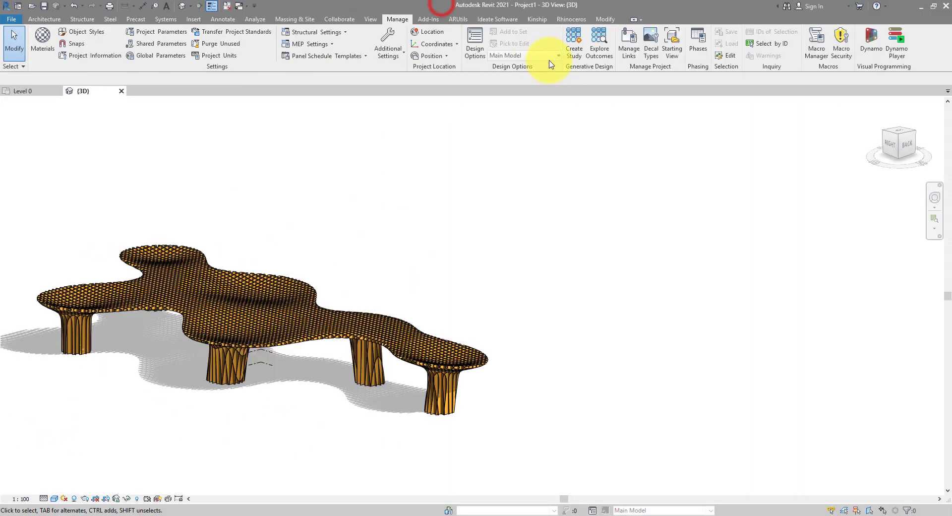
middle_drag(403, 314, 663, 263)
scroll(616, 268, up, 5)
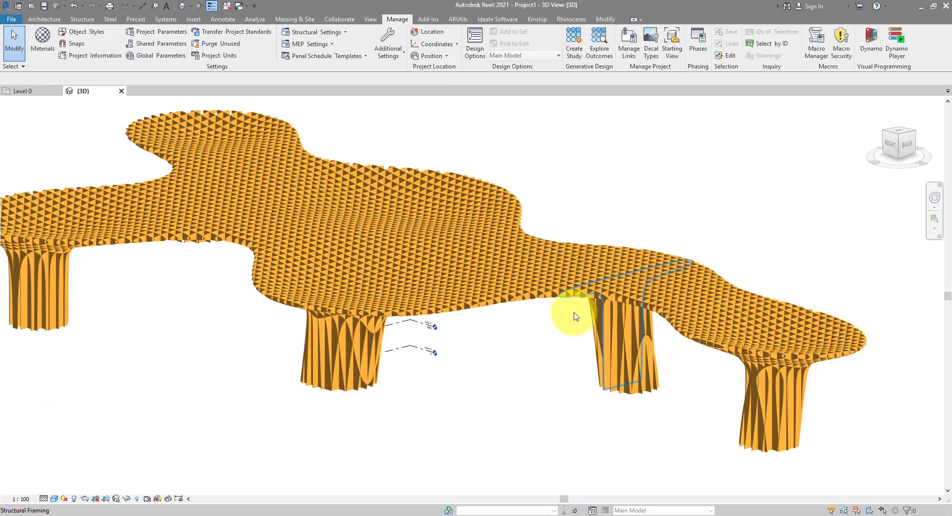
shift+middle_drag(575, 316, 538, 378)
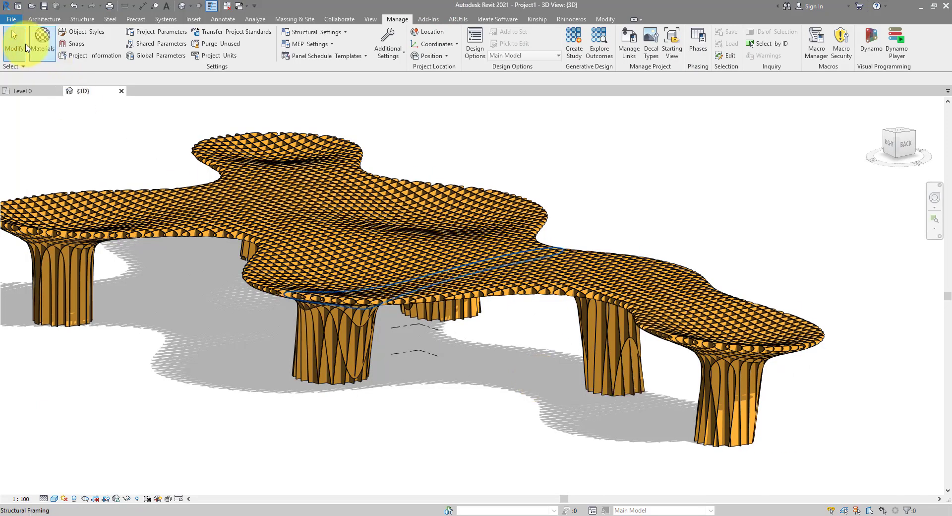
click(11, 19)
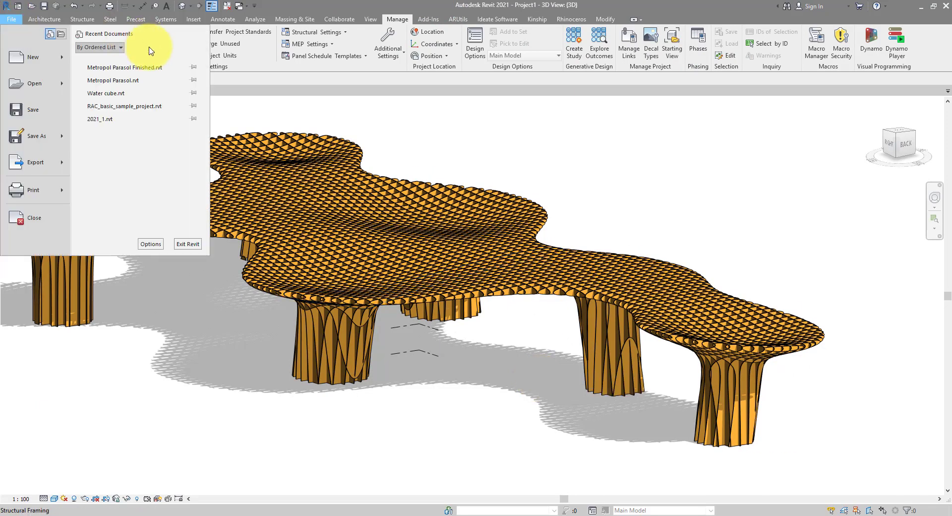
click(148, 67)
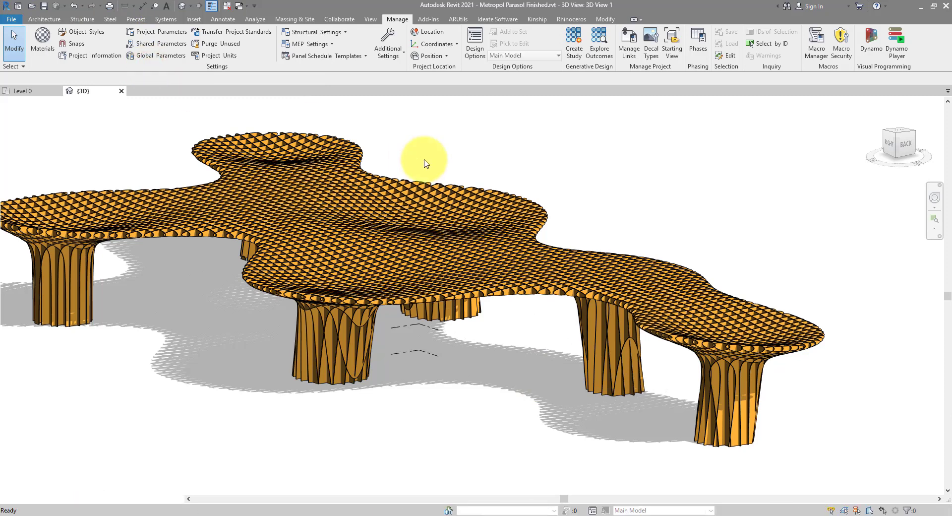